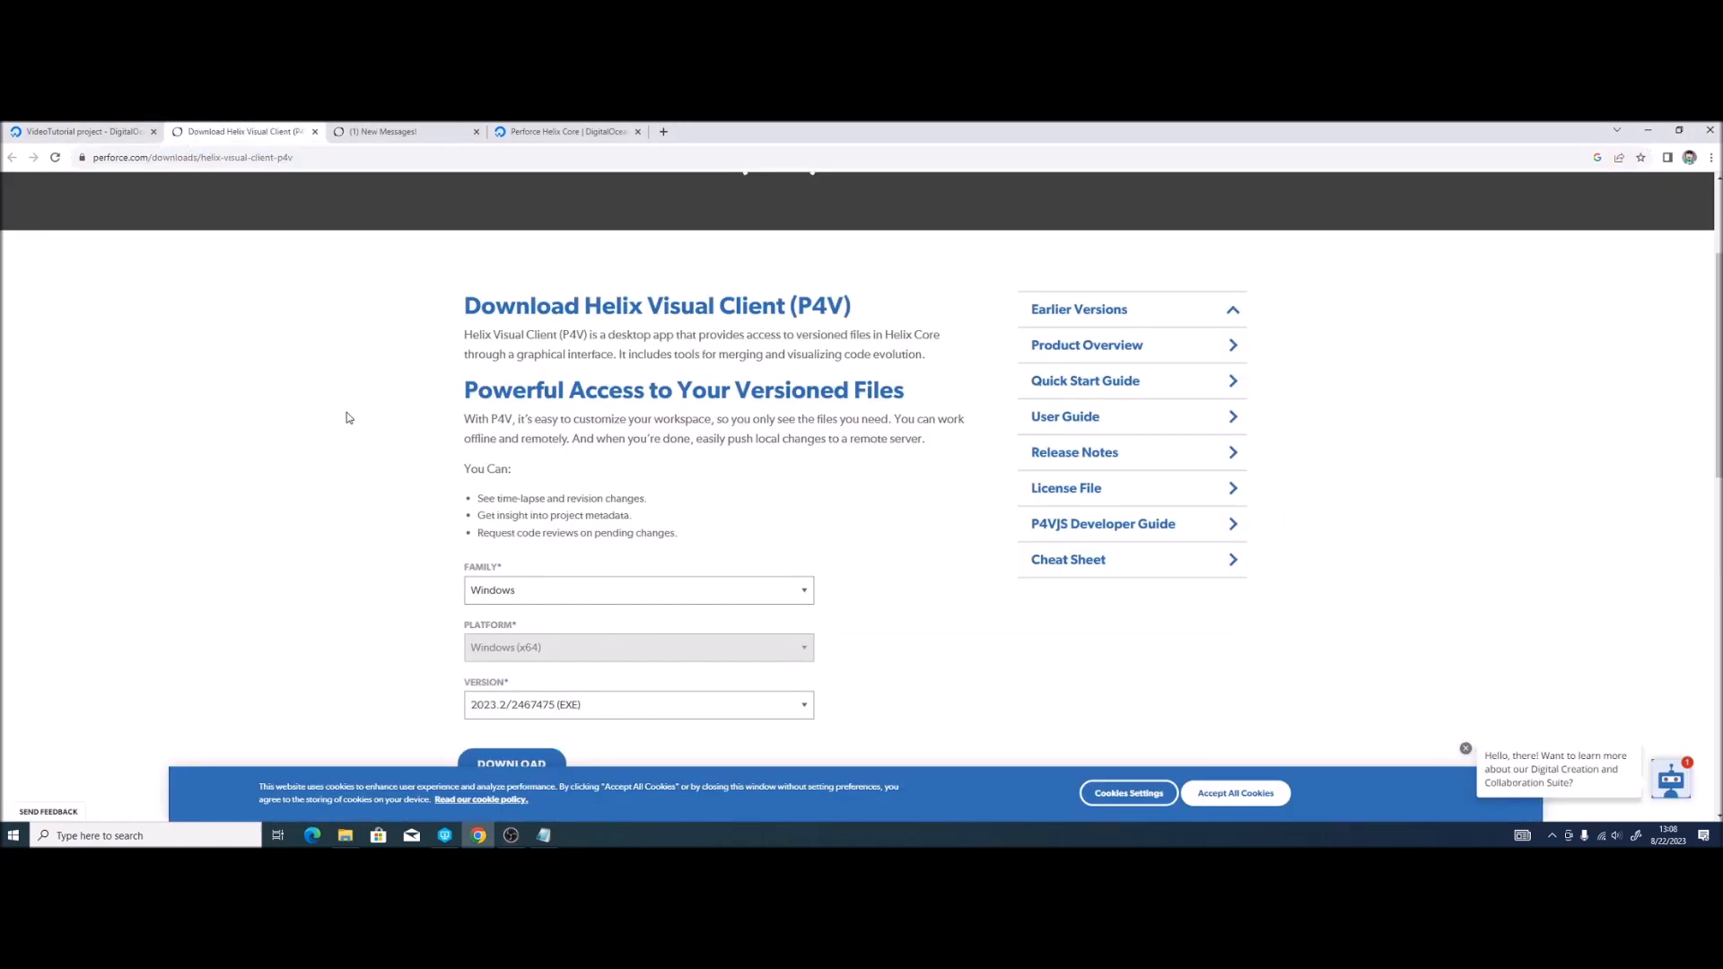
Step: Look over the Helix Admin Tool download page, then go back to the DigitalOcean VideoTutorial project tab
scroll(353, 458, "up", 3)
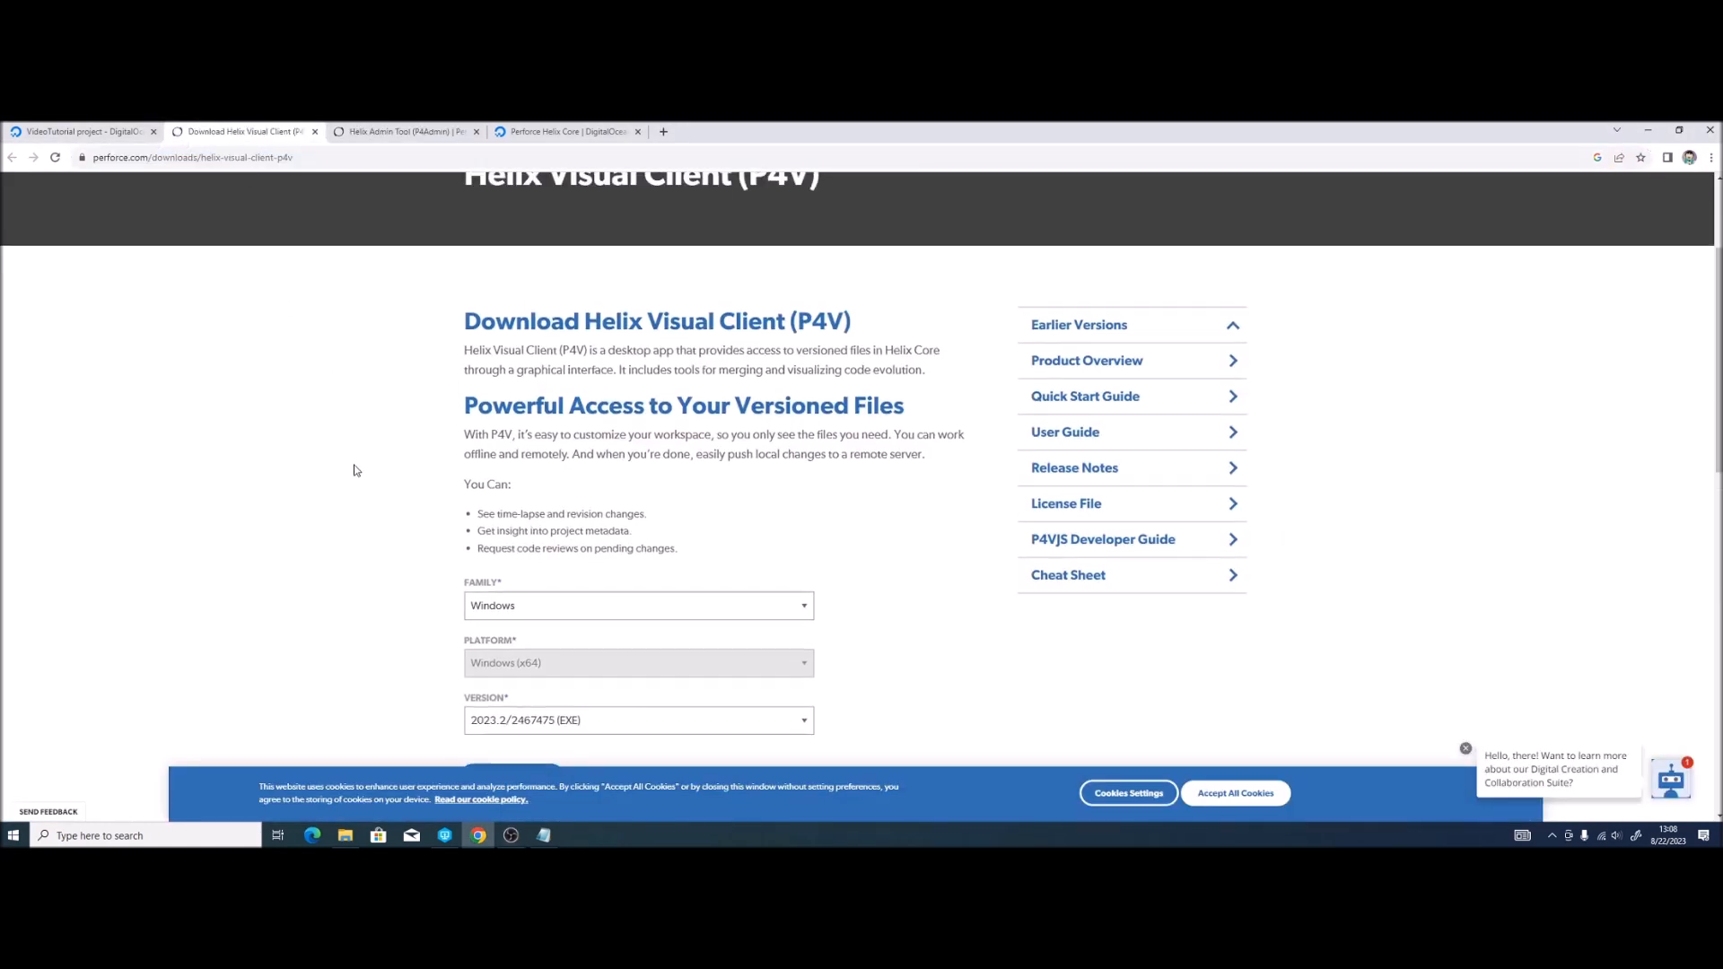
key("ctrl+Tab")
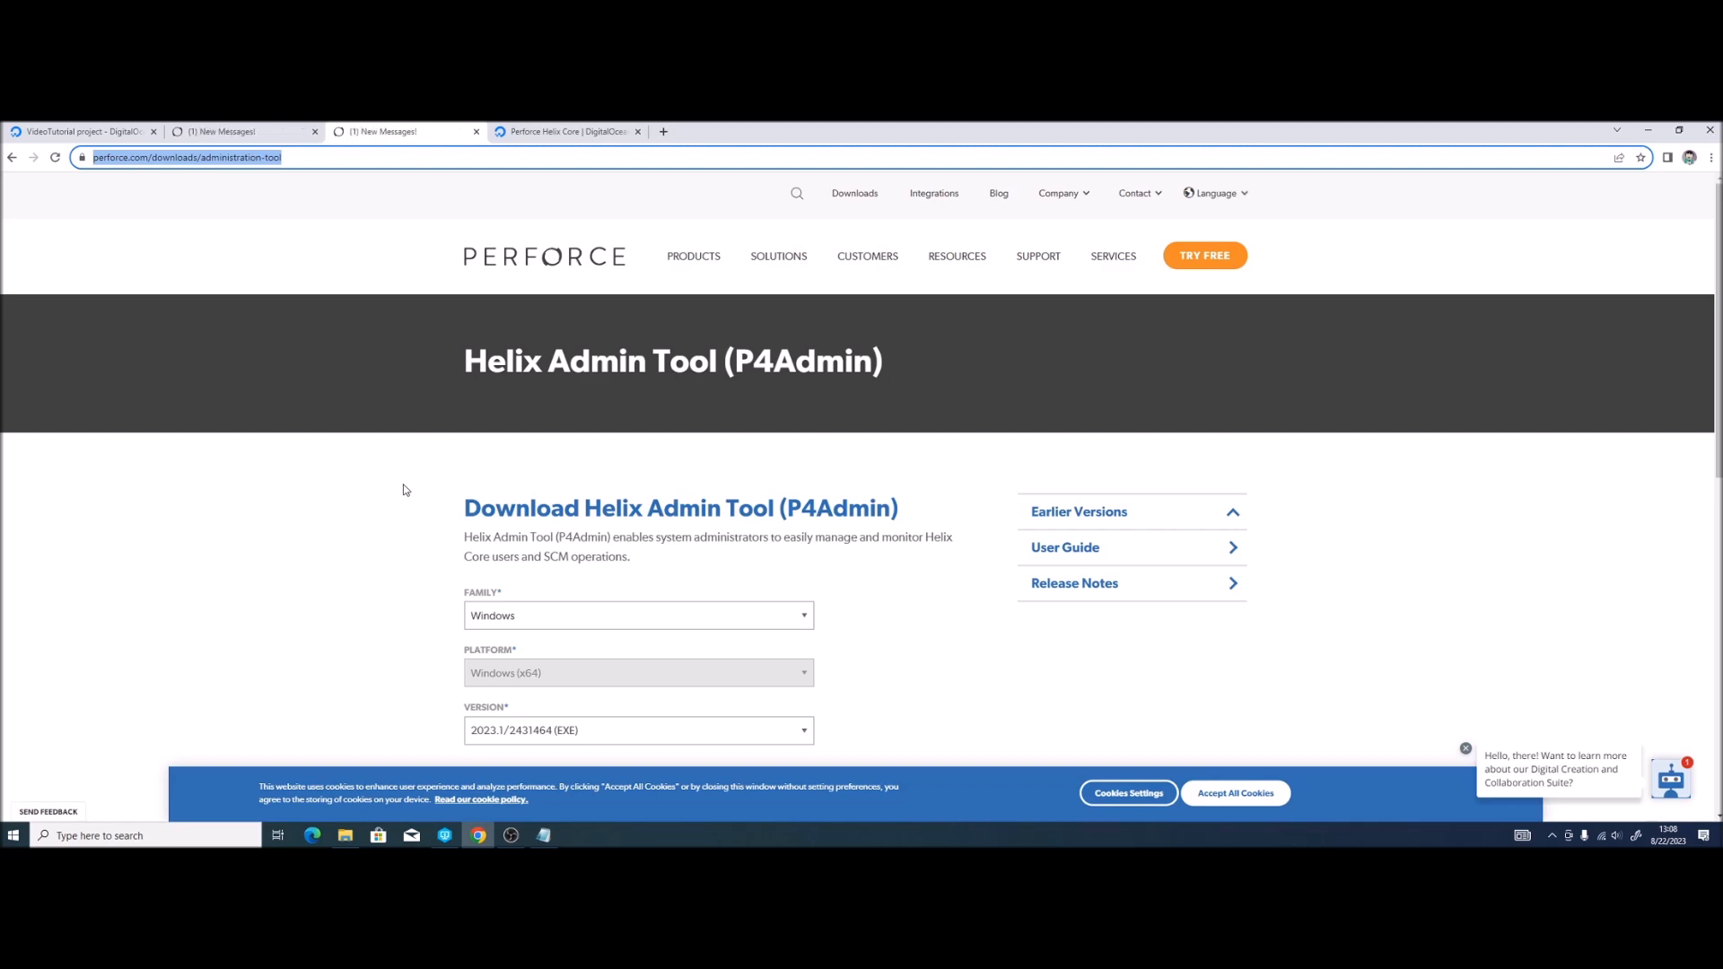
left_click(98, 131)
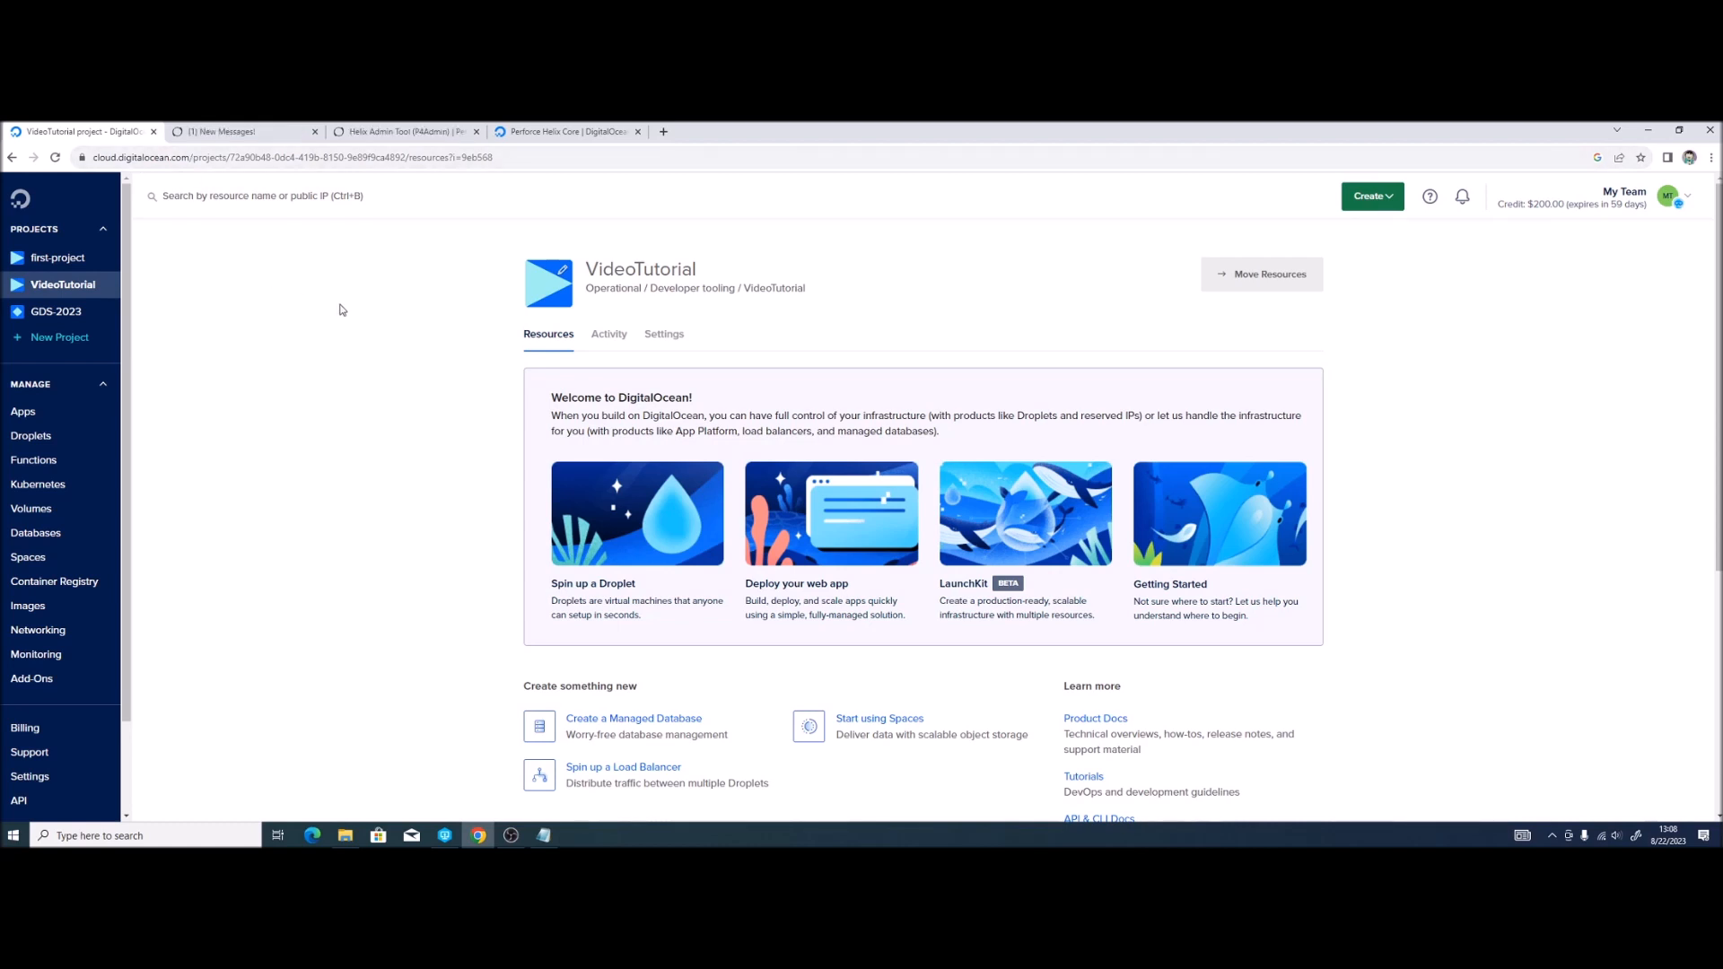
Step: Start a new droplet from the Perforce Helix Core Marketplace listing
left_click(545, 128)
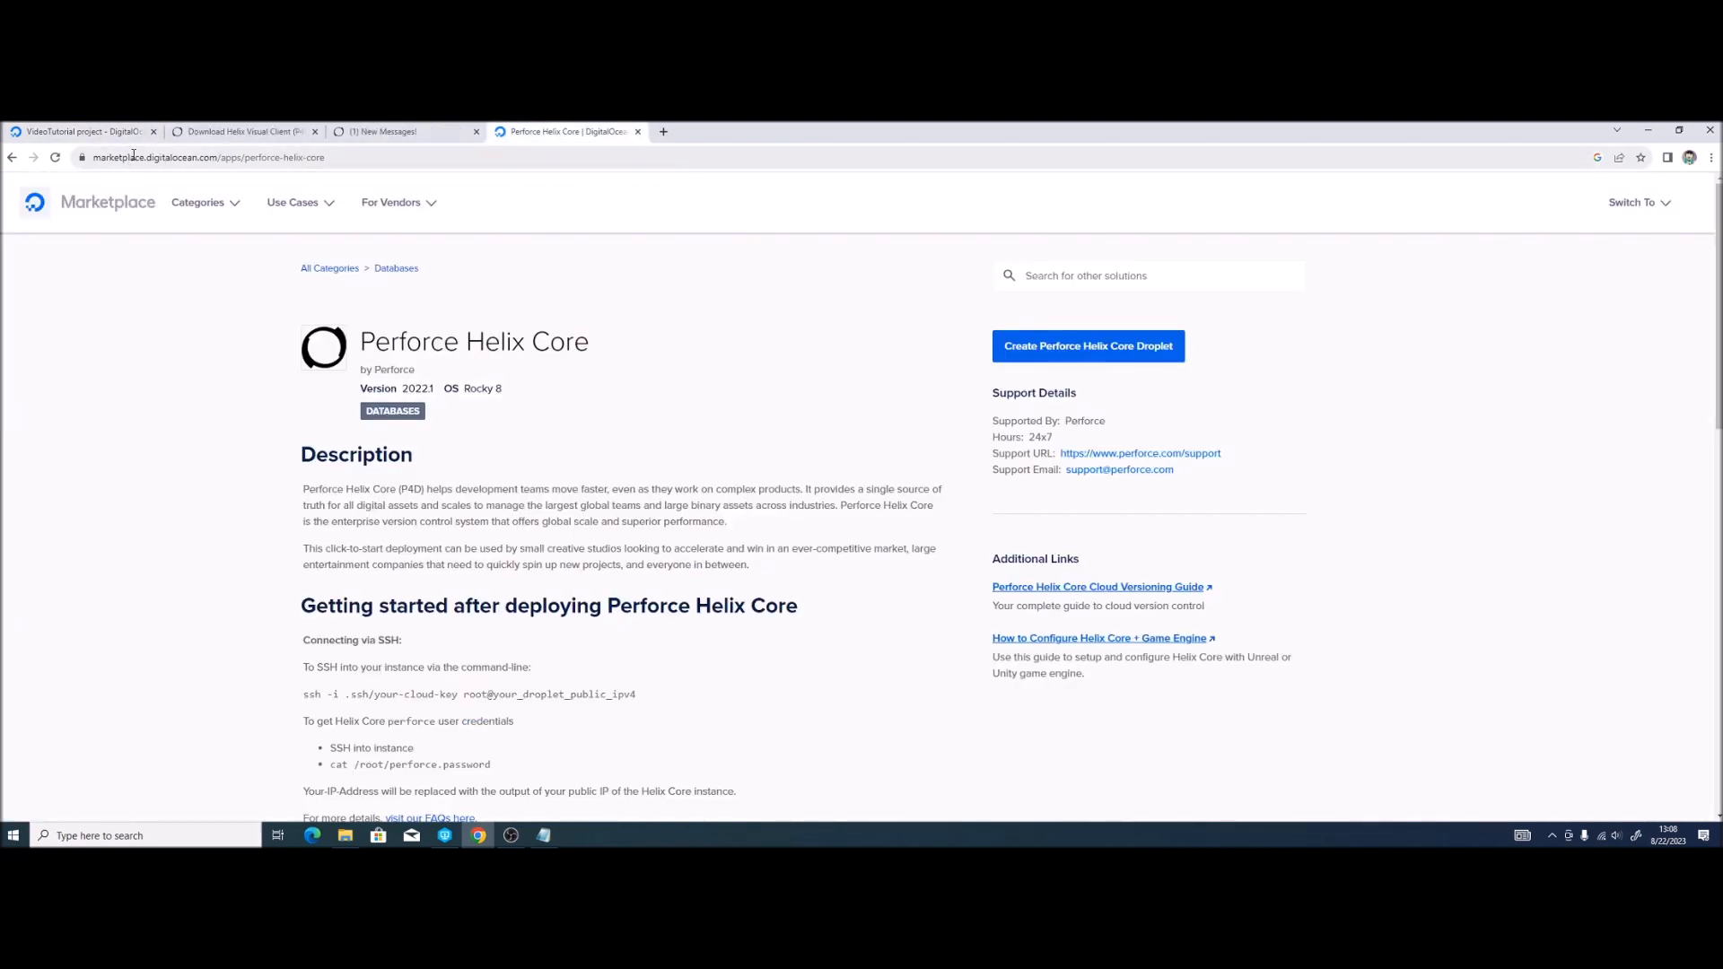
left_click(1075, 356)
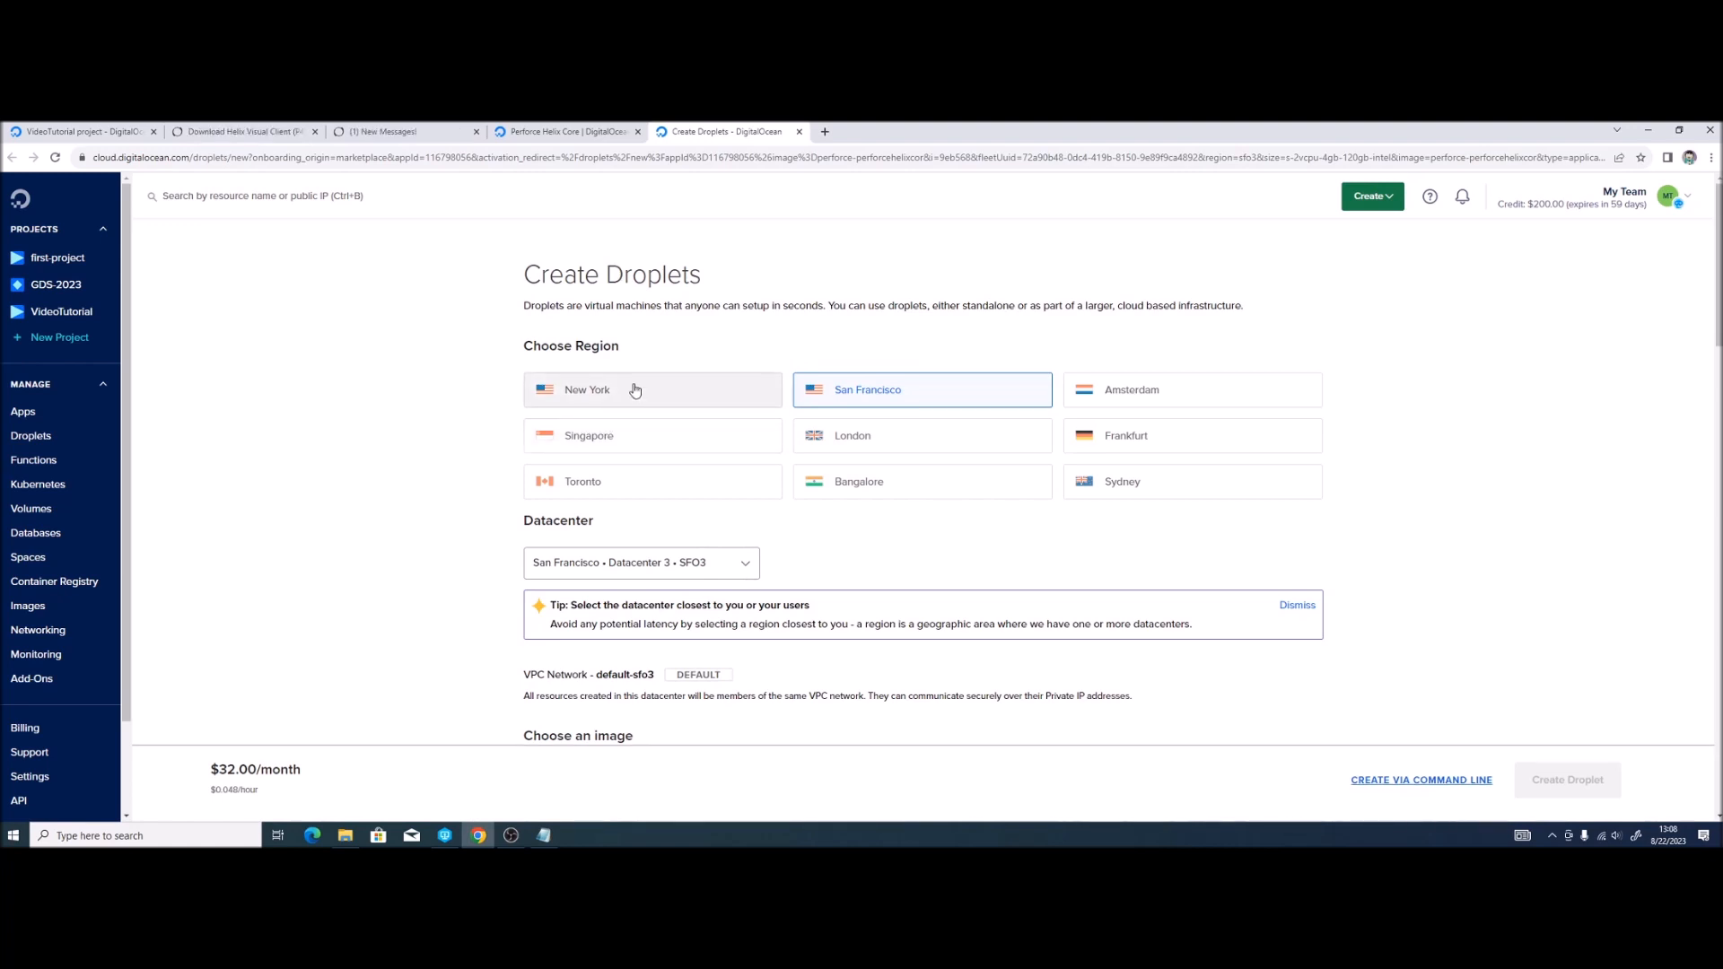
Step: Place the new droplet in the Sydney region
left_click(1117, 494)
scroll(414, 514, "down", 3)
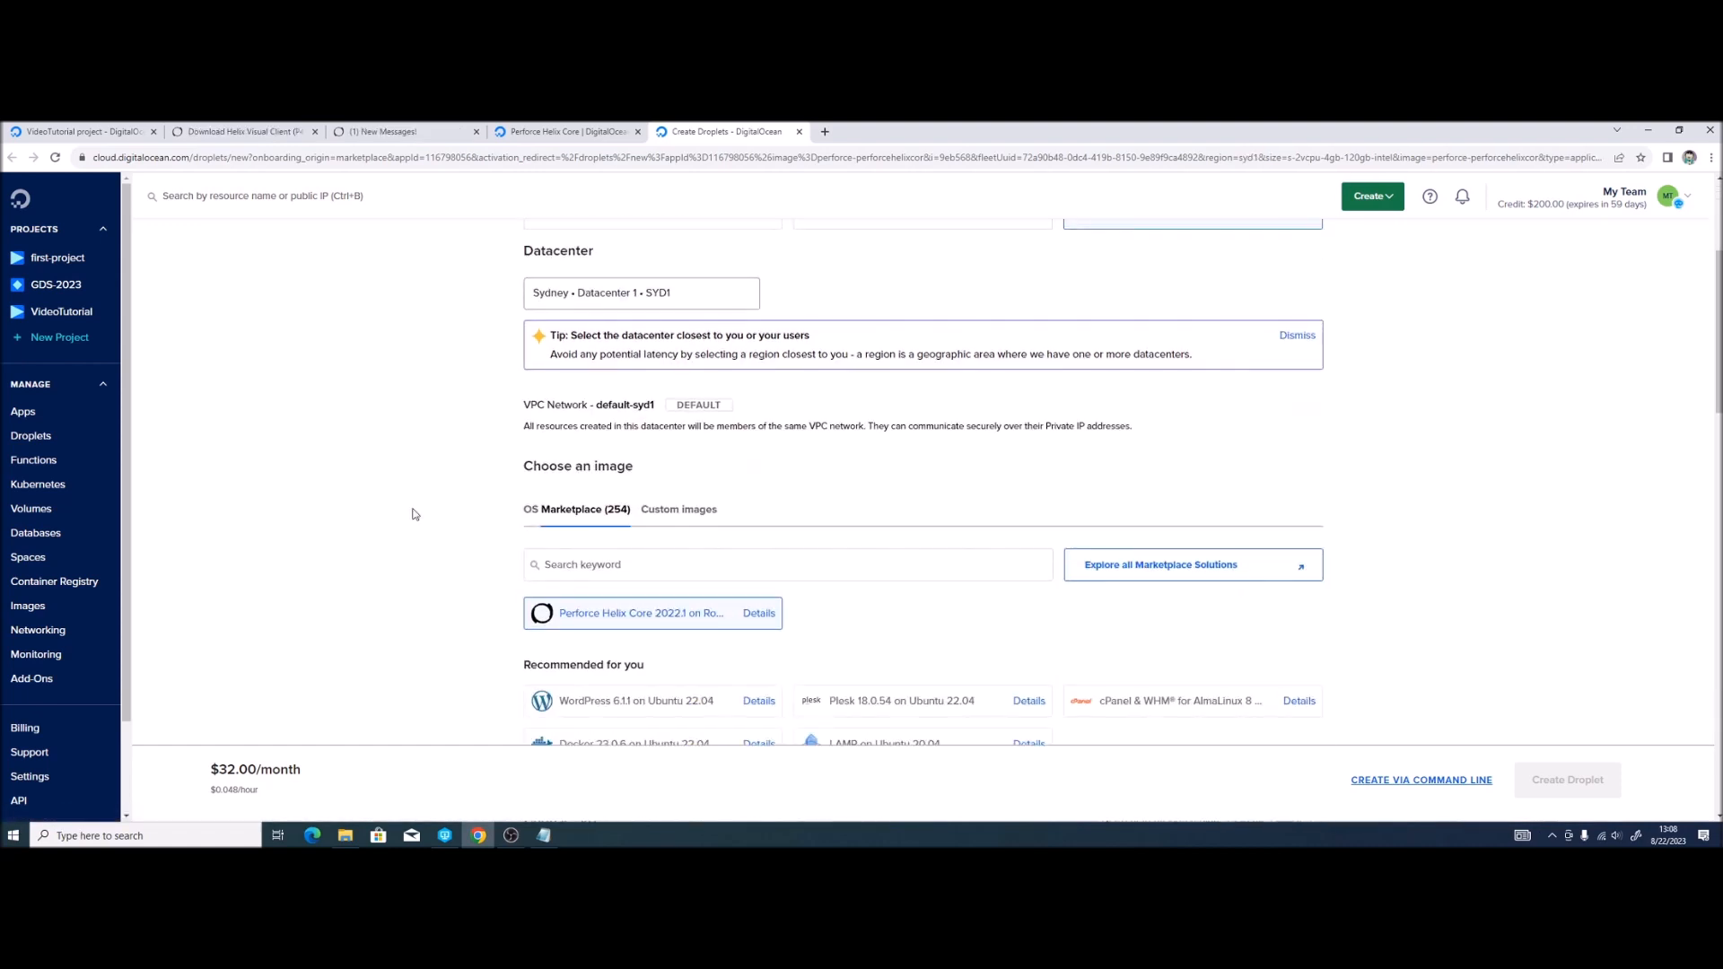
scroll(415, 510, "down", 1)
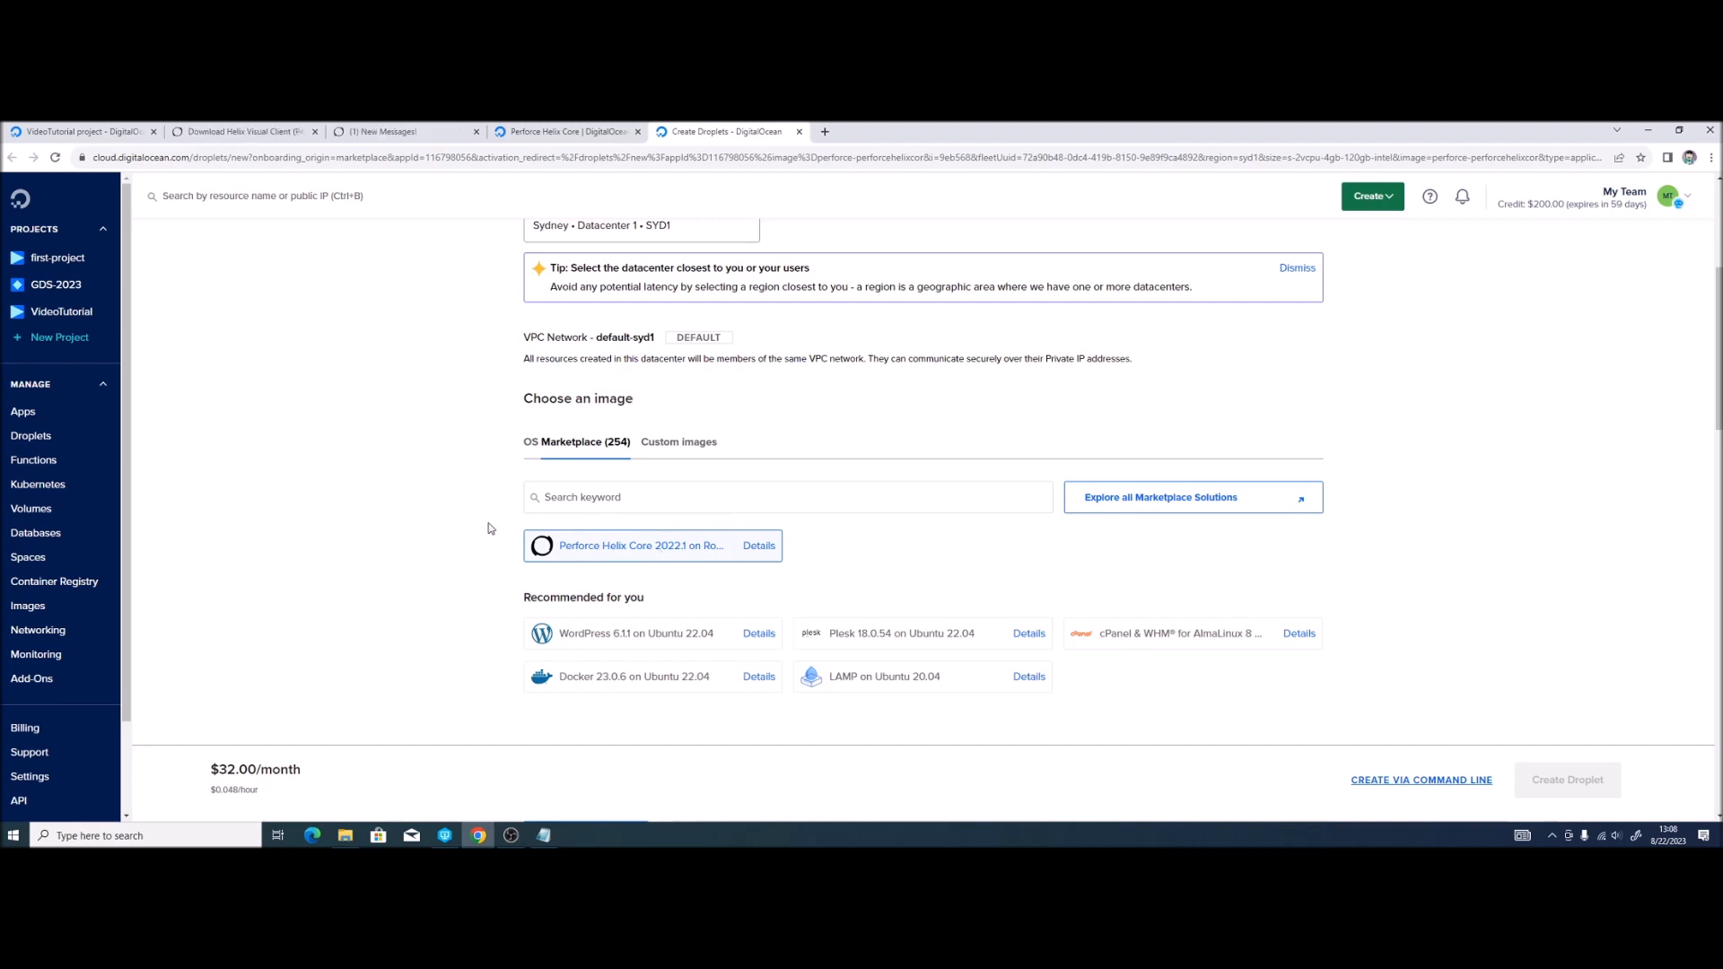
scroll(490, 528, "up", 3)
scroll(490, 529, "down", 9)
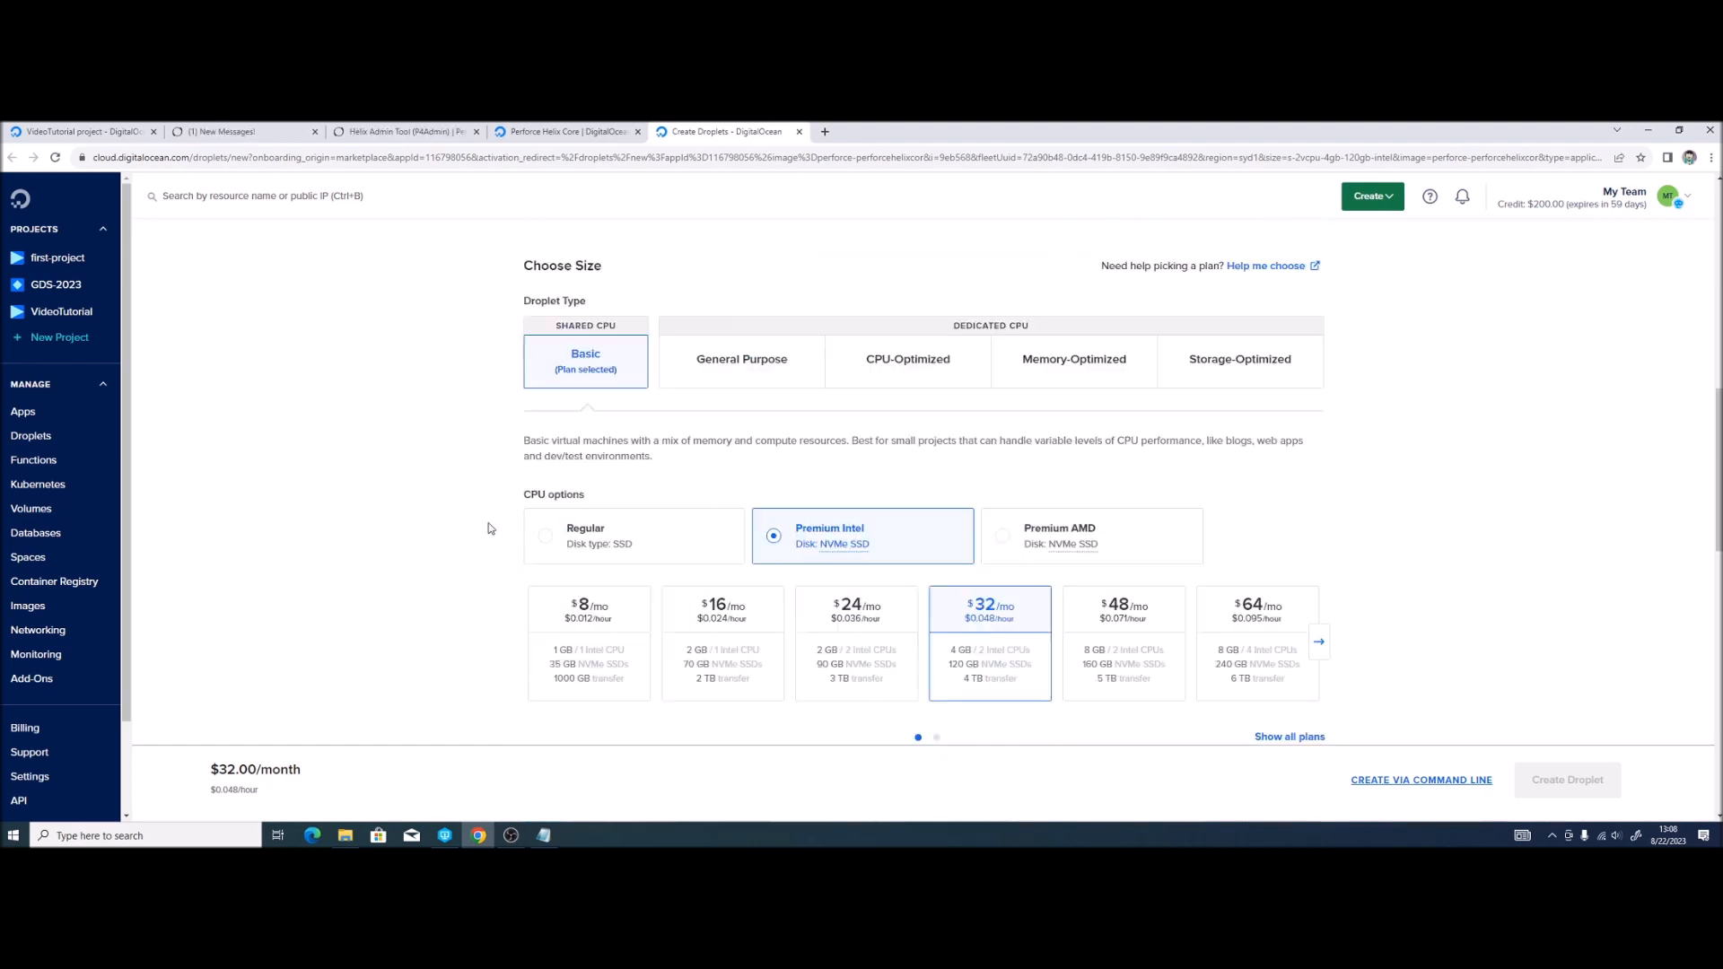
scroll(490, 529, "up", 1)
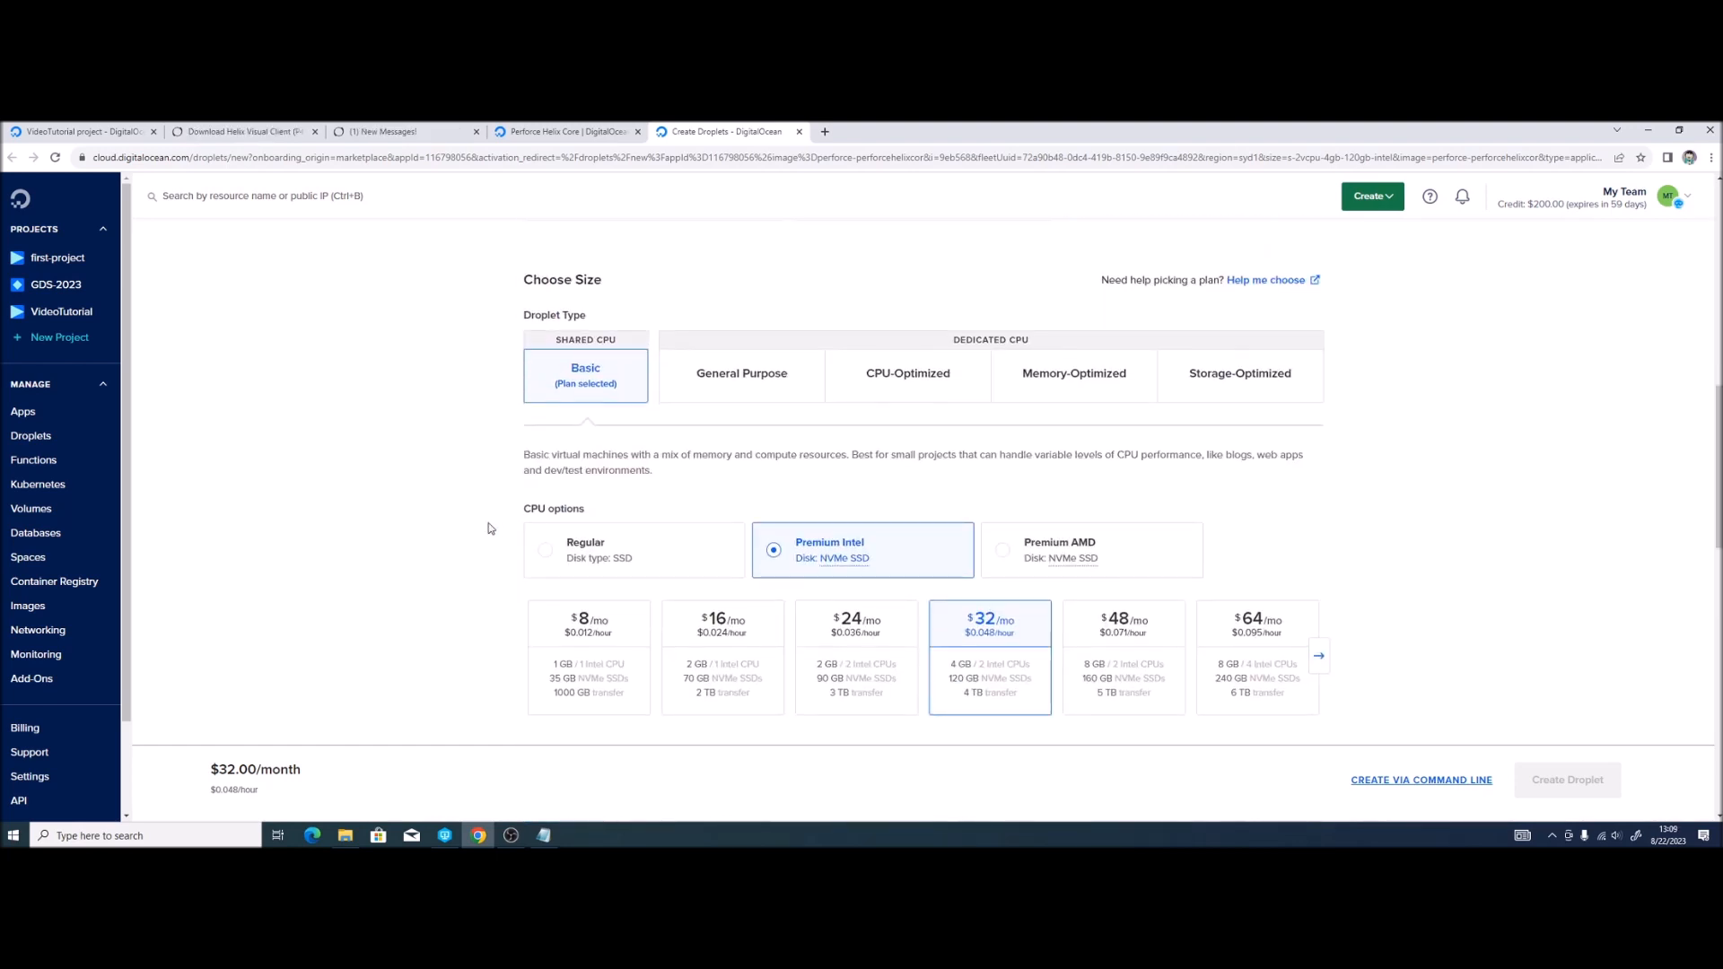
Step: Compare the plans and pick the Premium Intel $16/mo plan with 2 GB and 70 GB NVMe
left_click(621, 644)
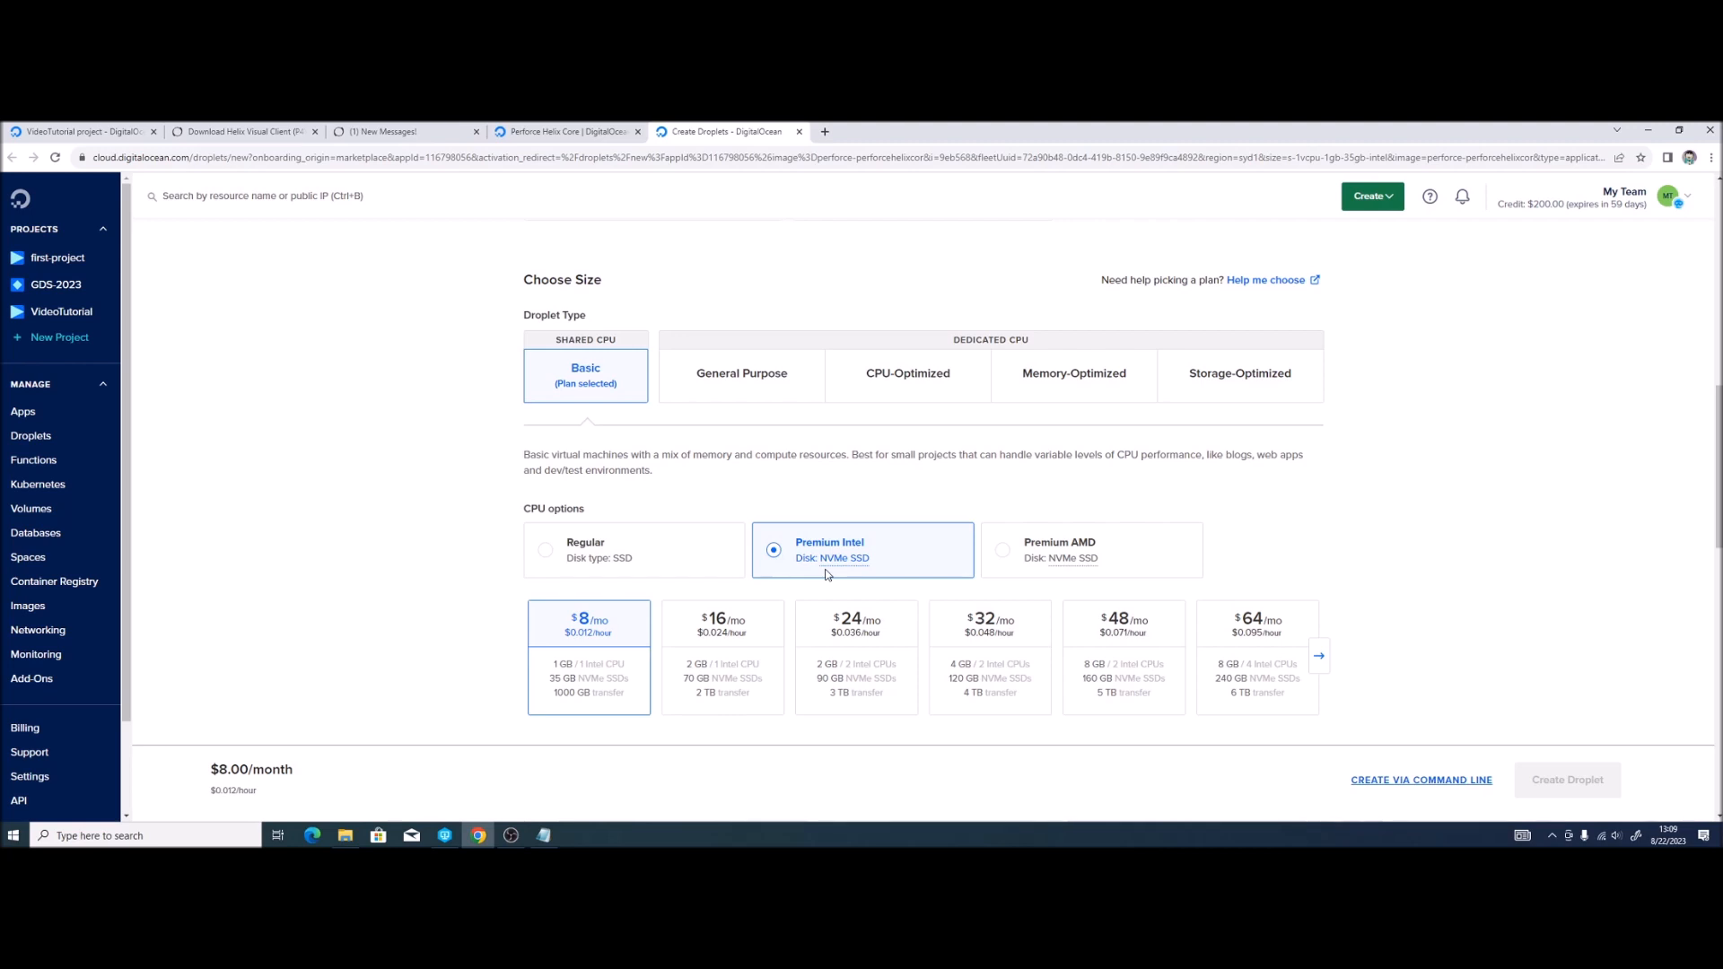
left_click(658, 555)
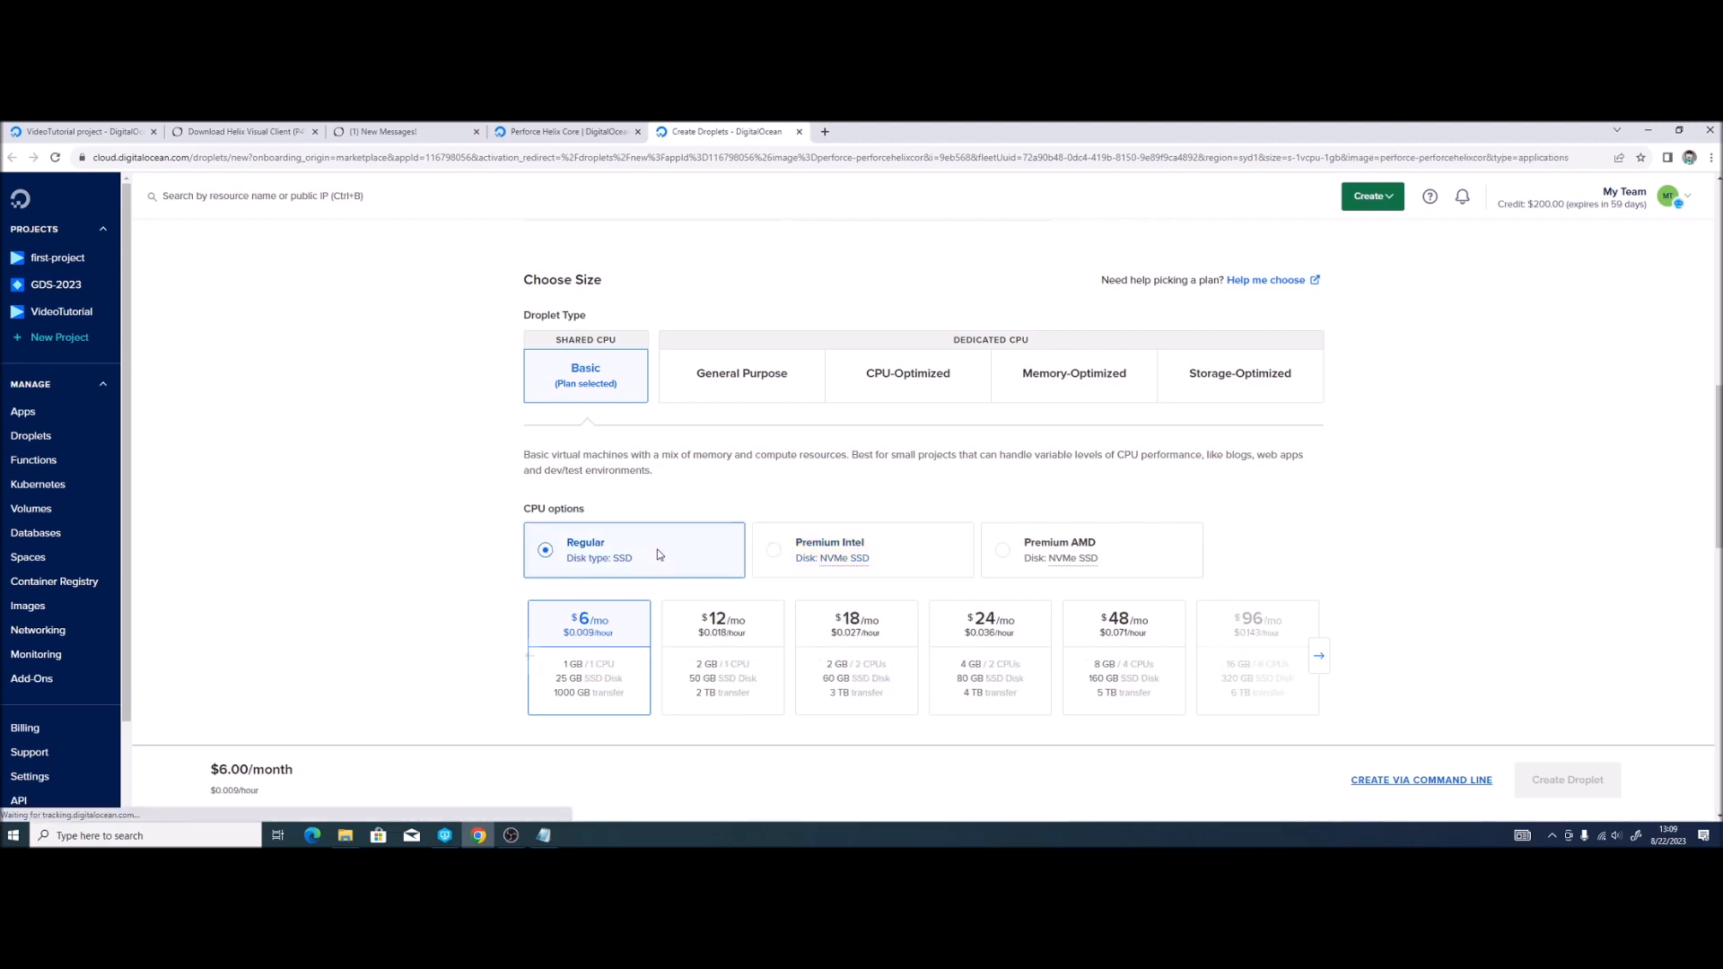
left_click(533, 664)
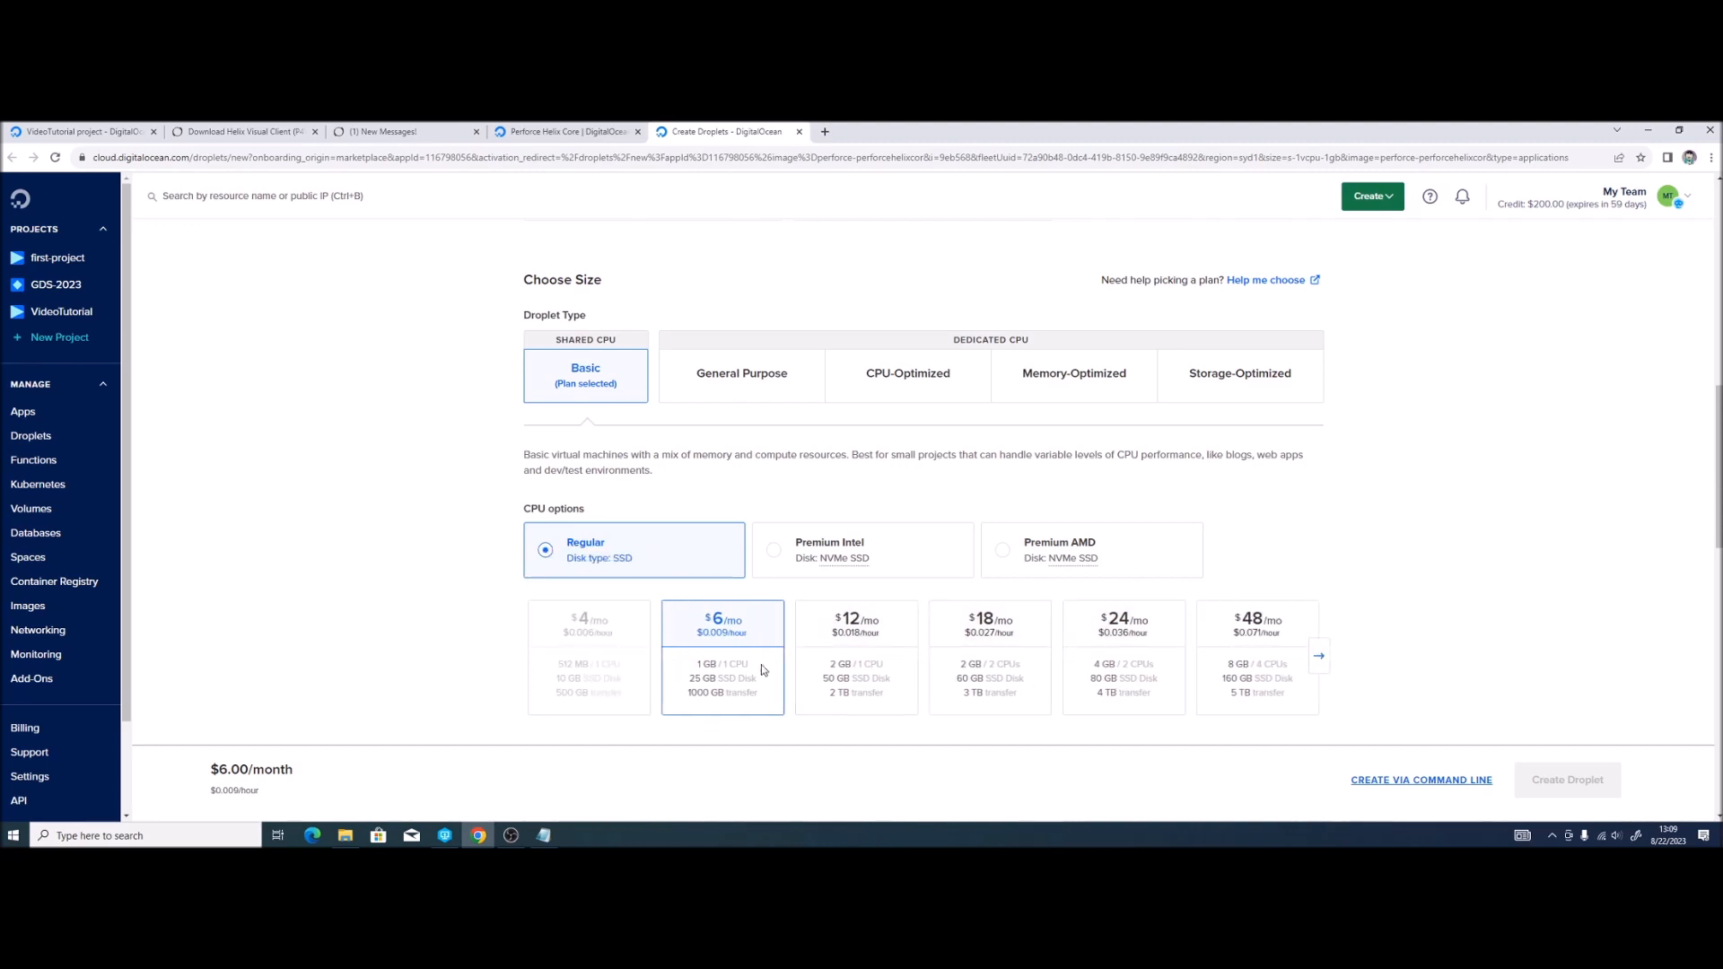
left_click(832, 573)
left_click(718, 621)
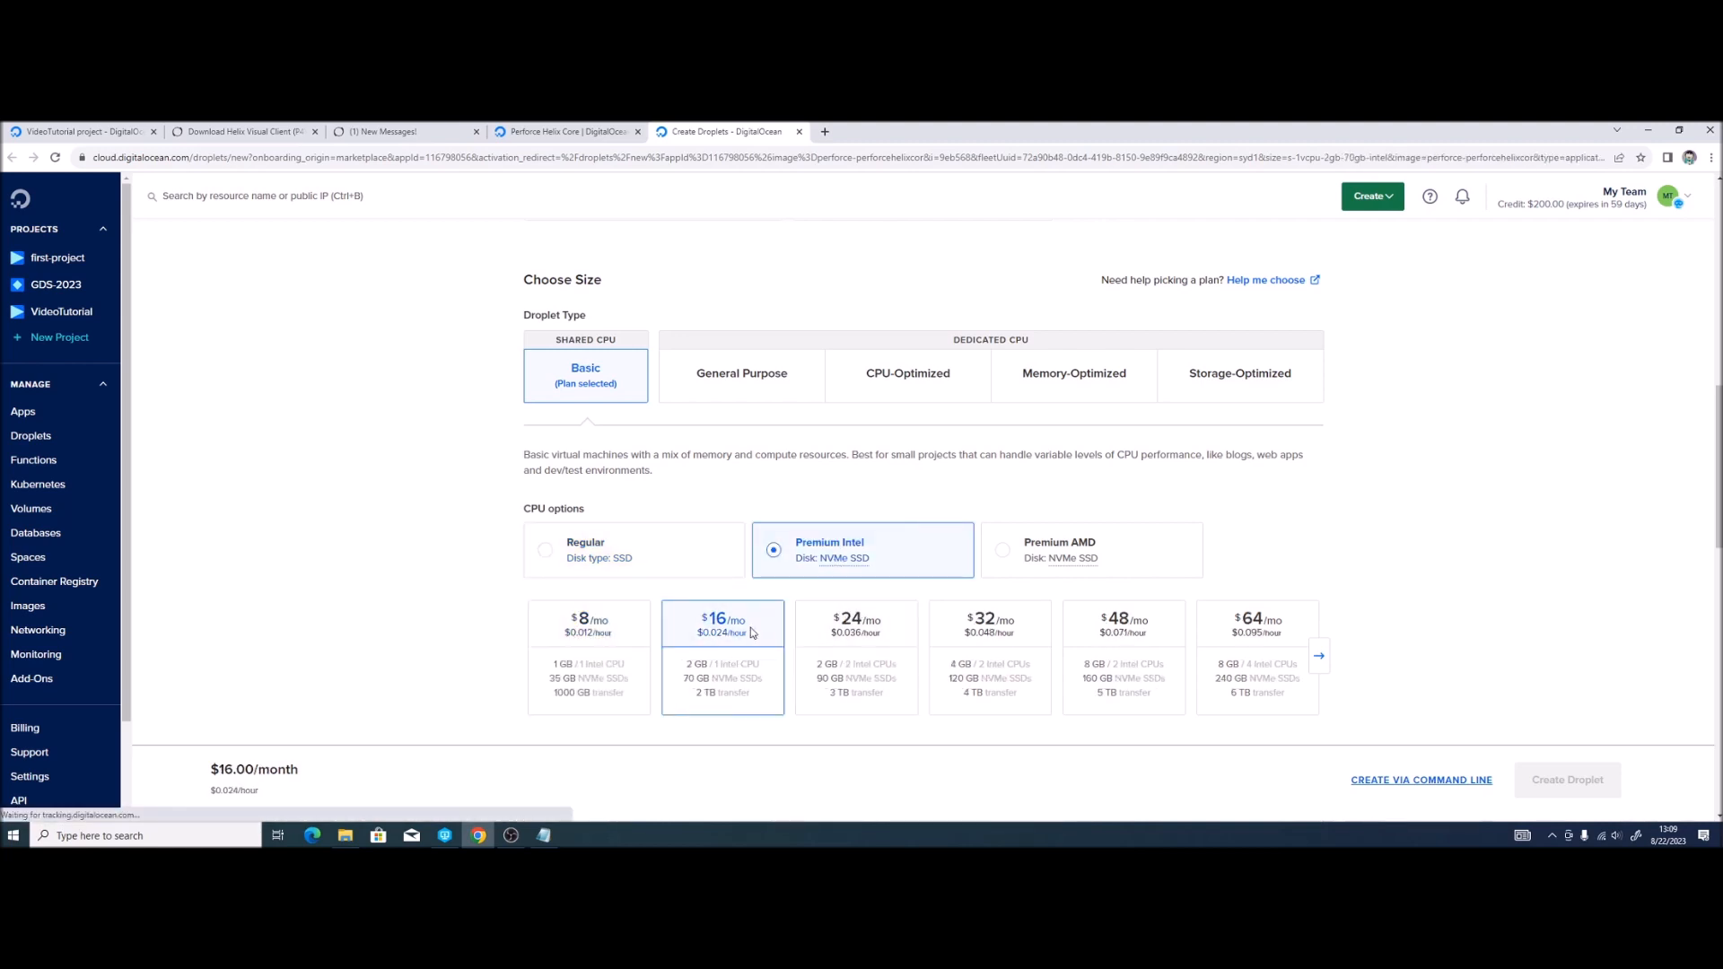
scroll(536, 612, "down", 2)
scroll(536, 611, "down", 4)
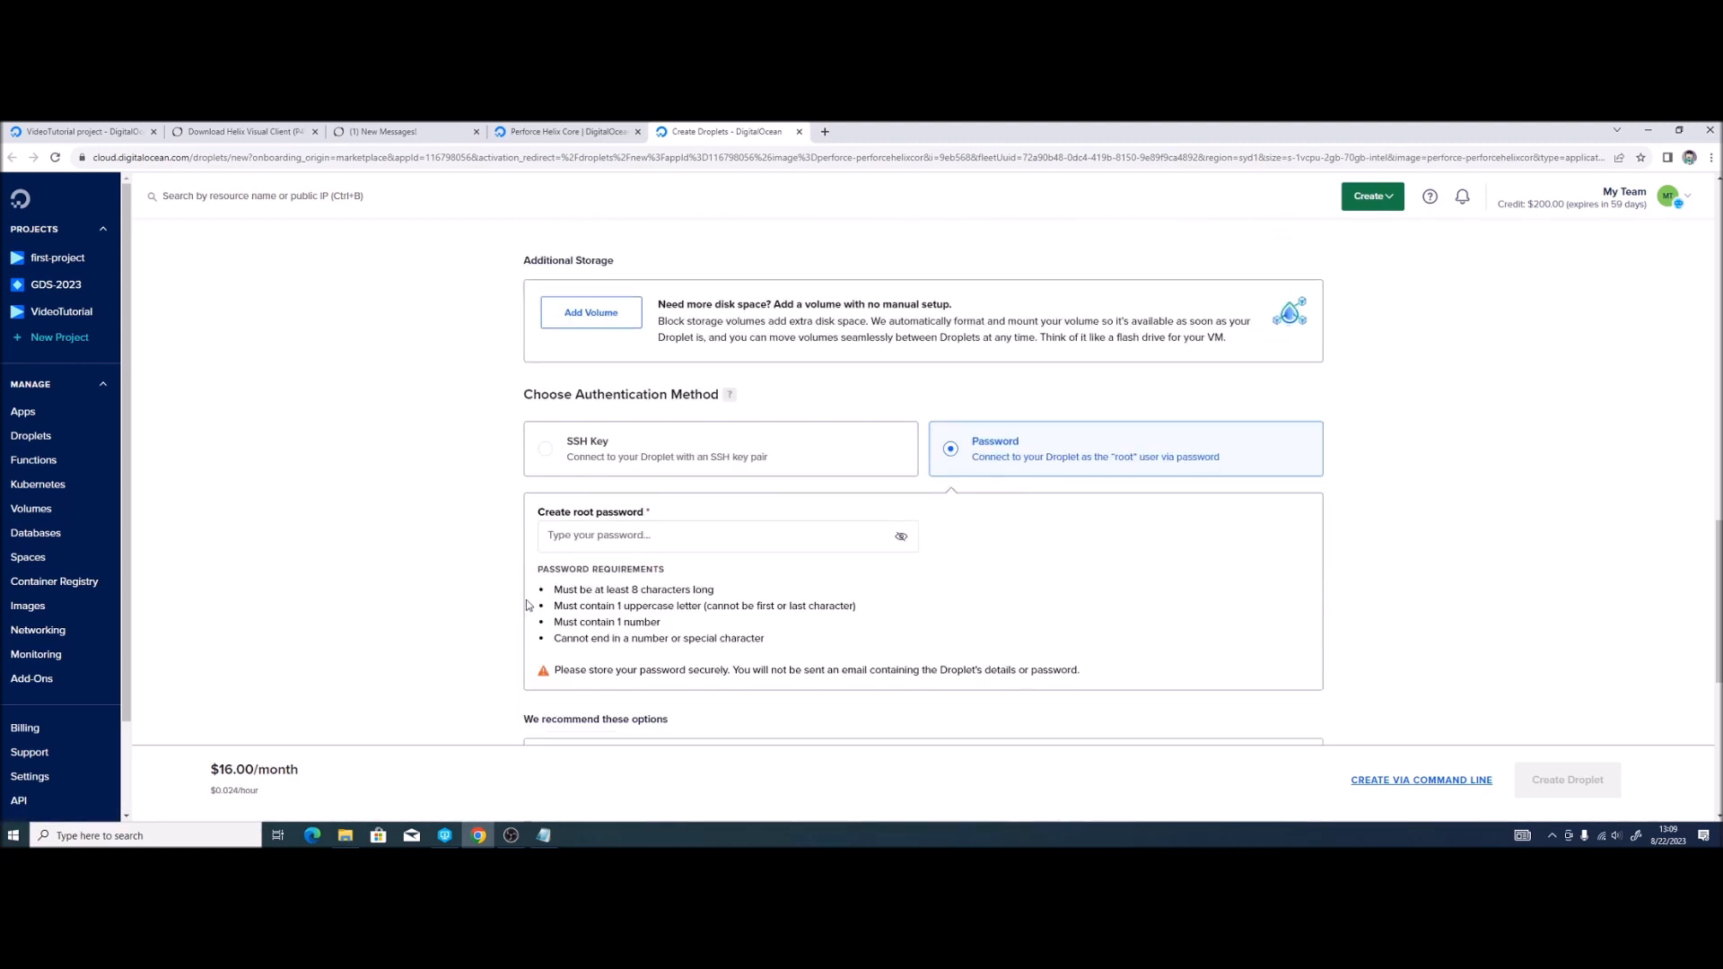
Step: Check the marketplace listing, then choose Password authentication for the droplet's root login
scroll(492, 564, "down", 1)
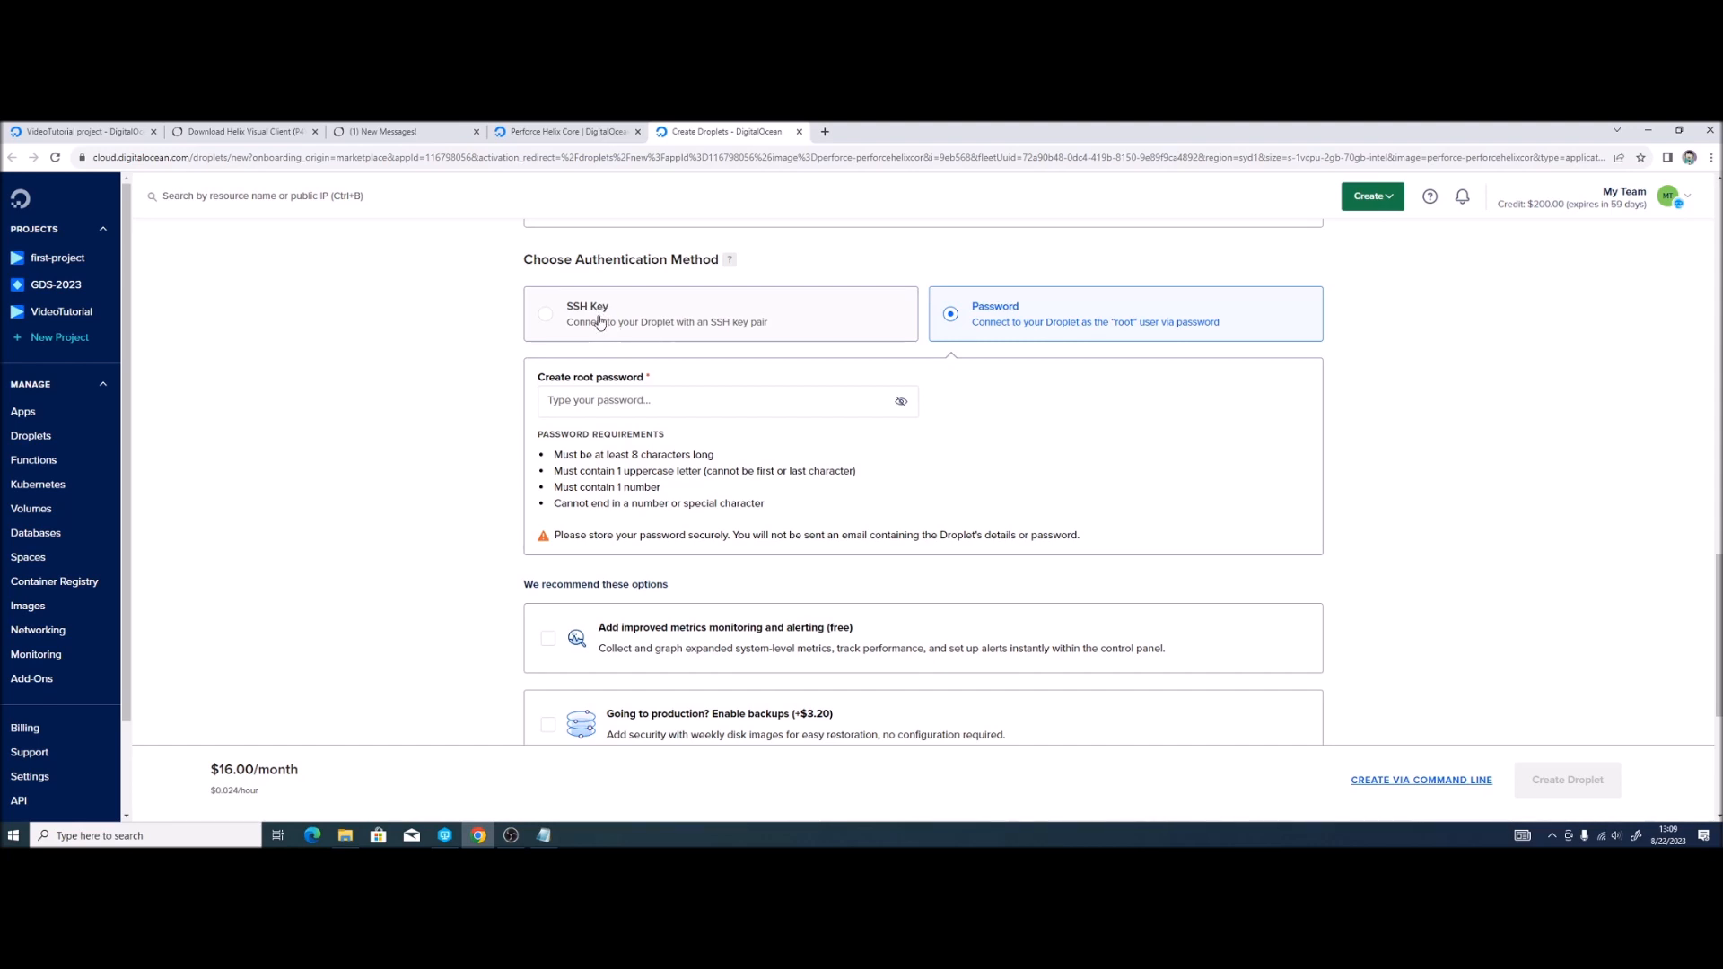
key("ctrl+shift+Tab")
scroll(539, 306, "down", 2)
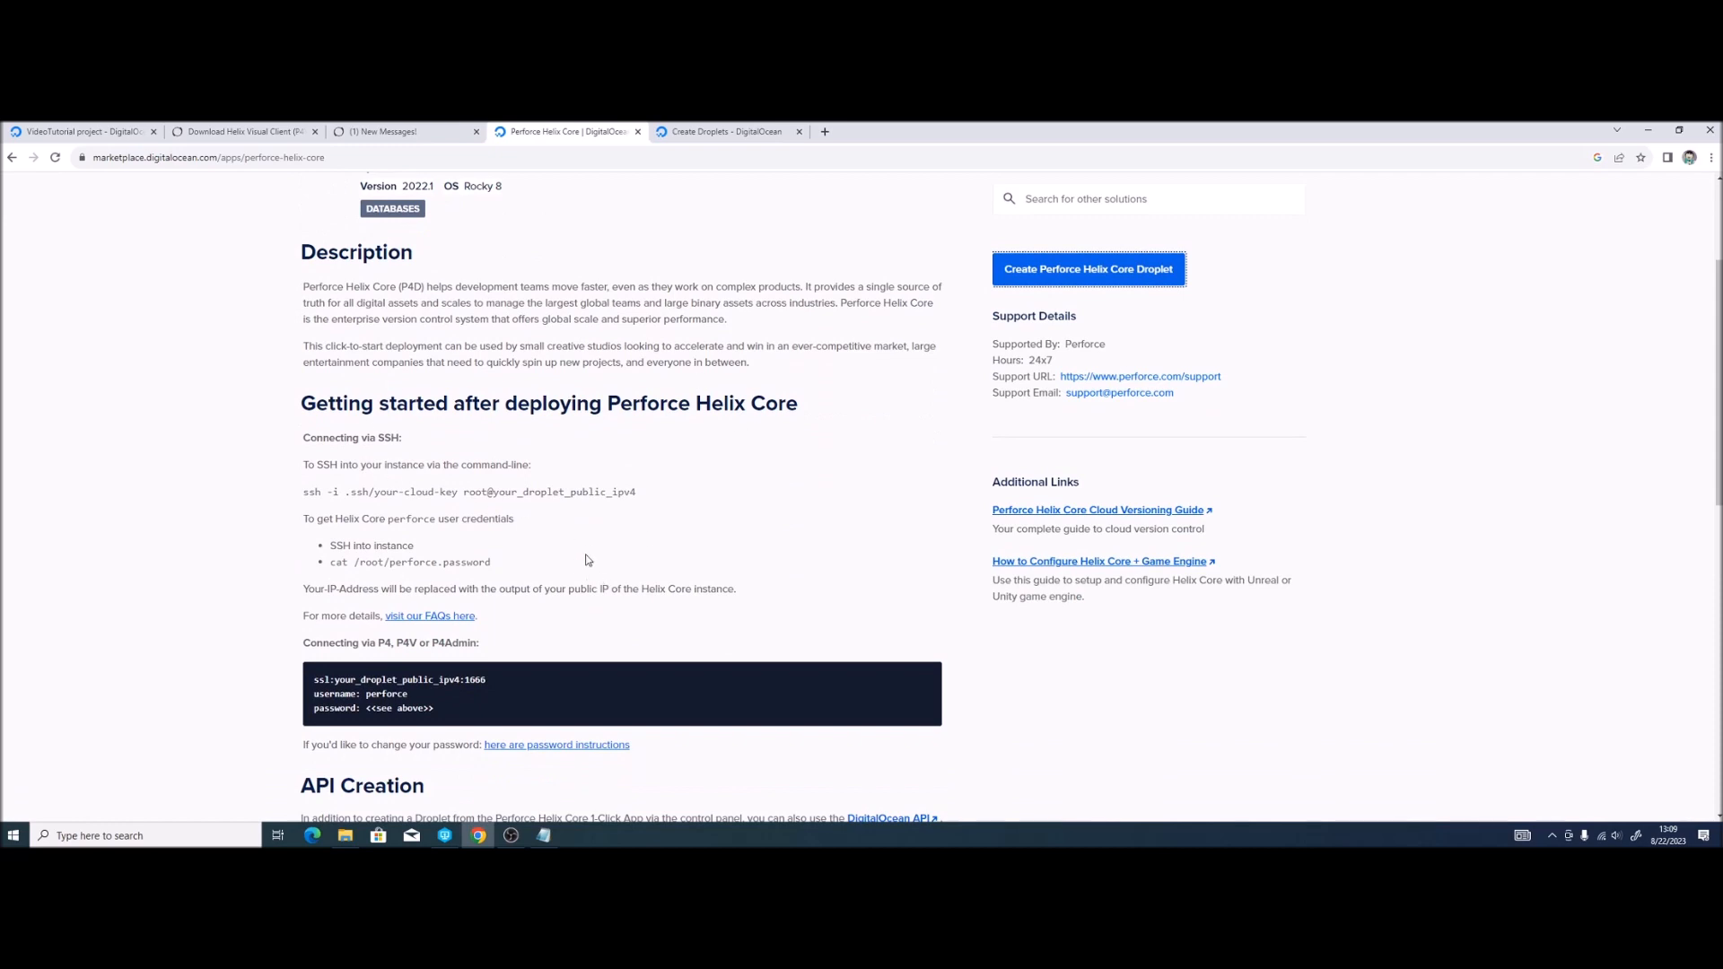
left_click(691, 133)
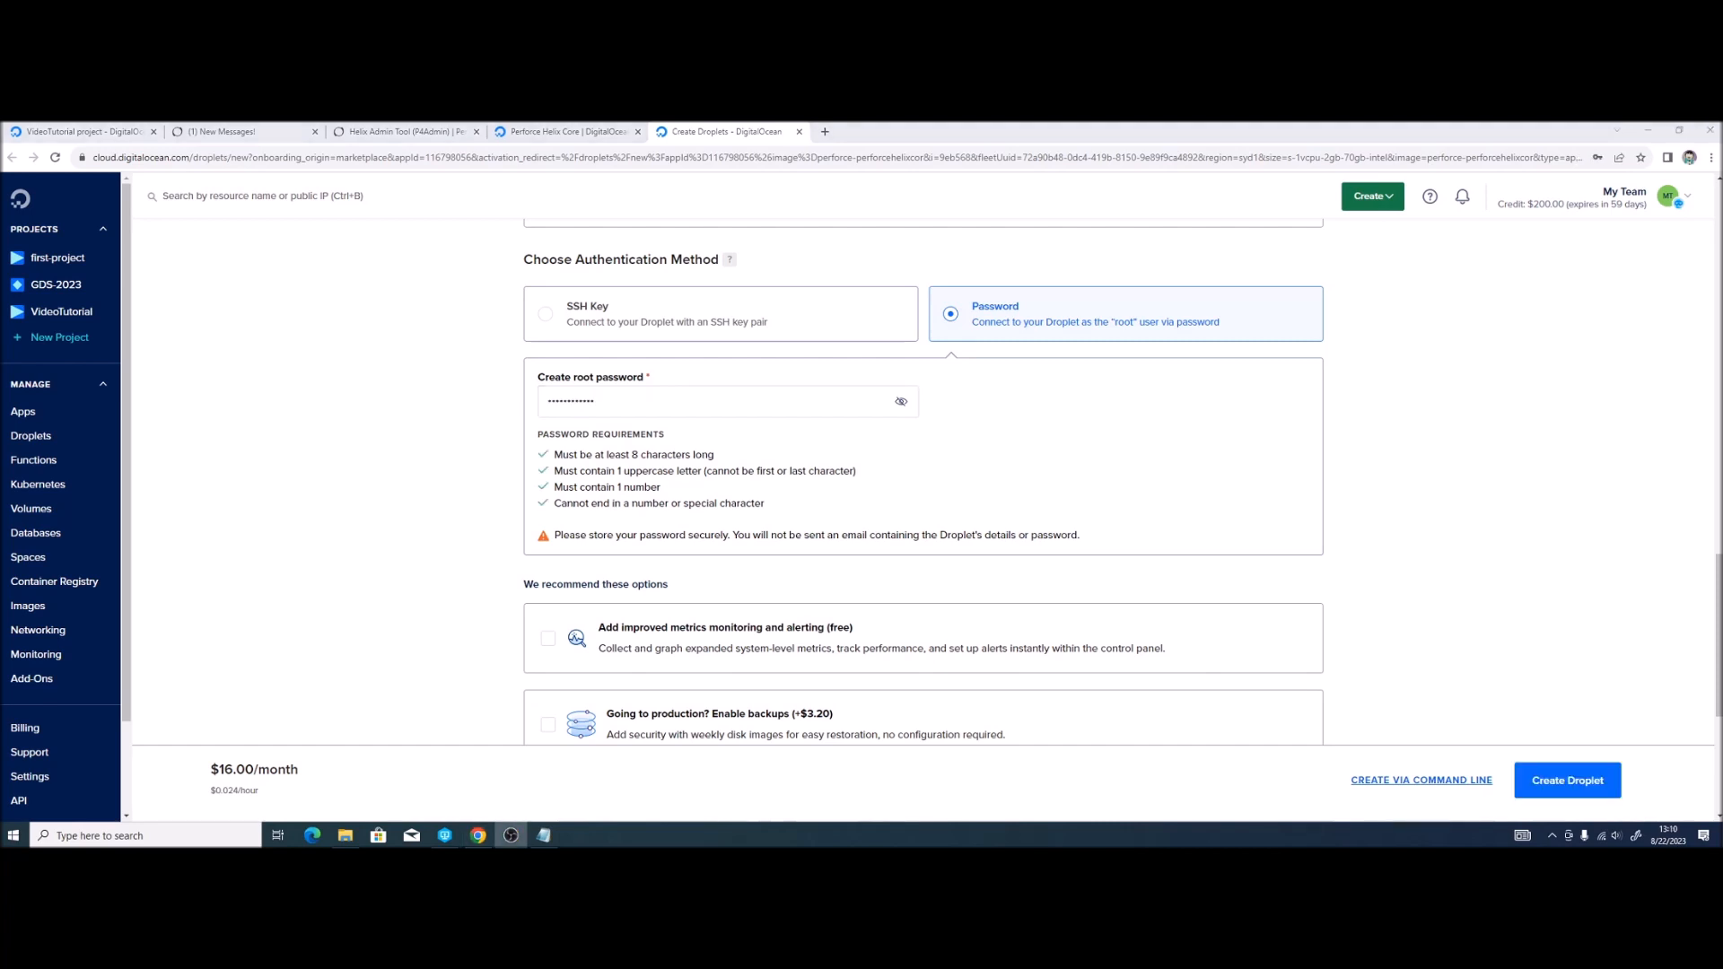
left_click(349, 560)
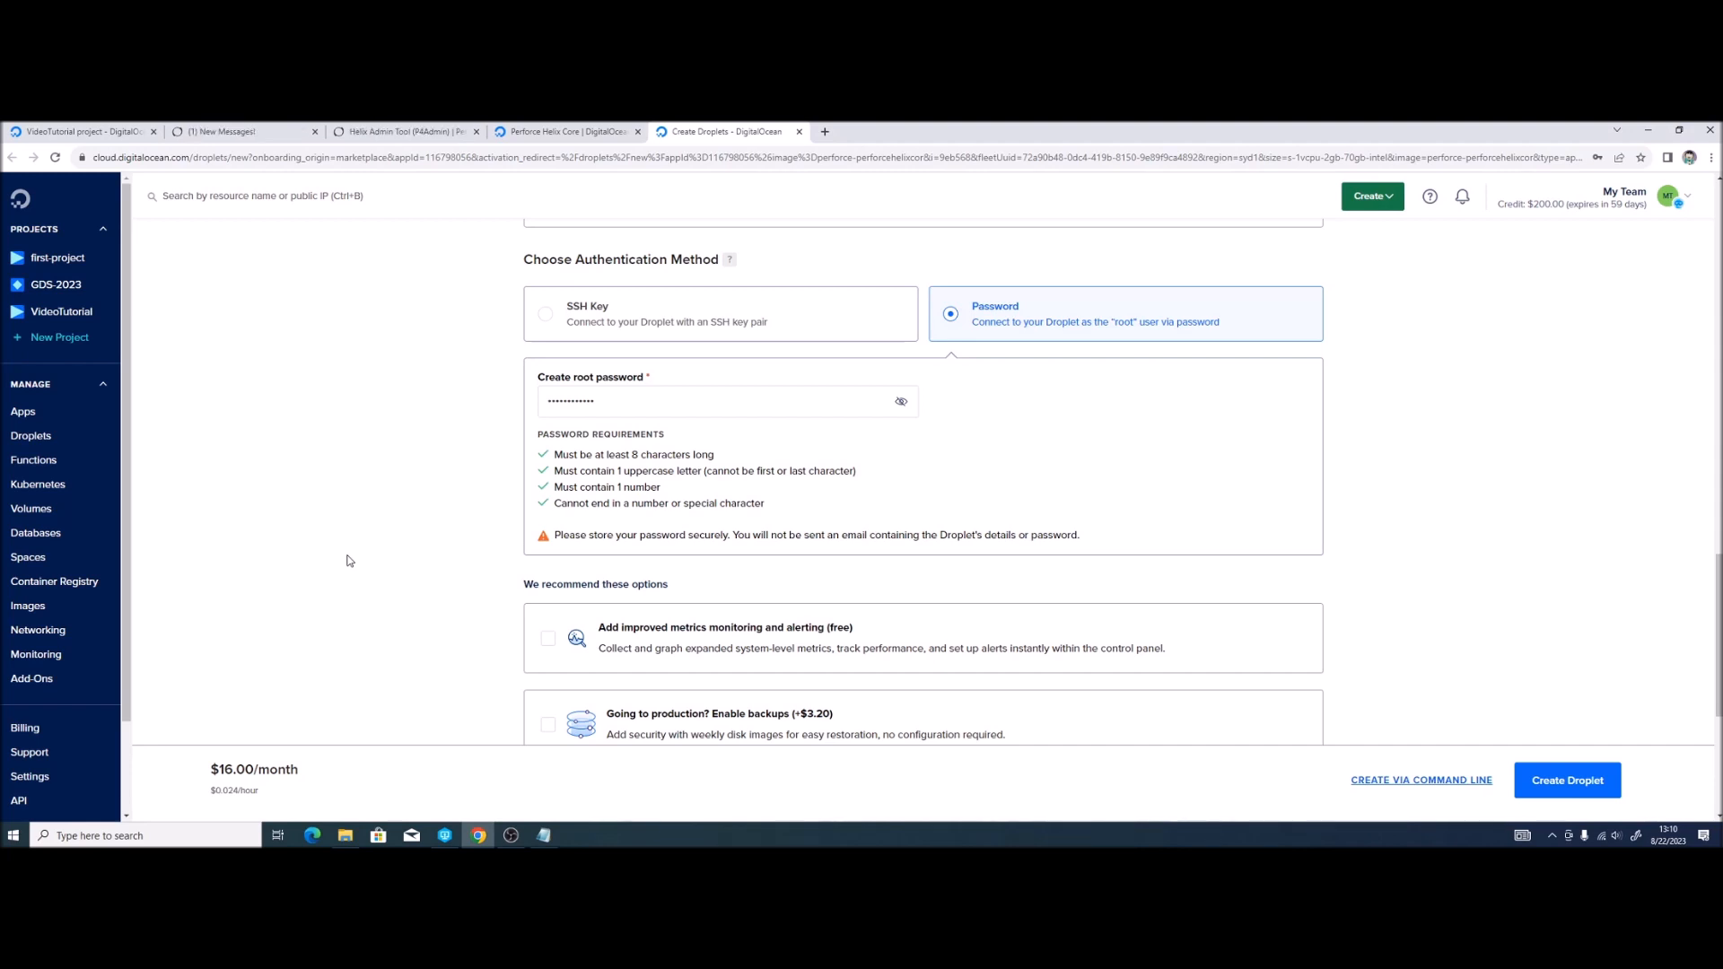
left_click_drag(734, 534, 1057, 527)
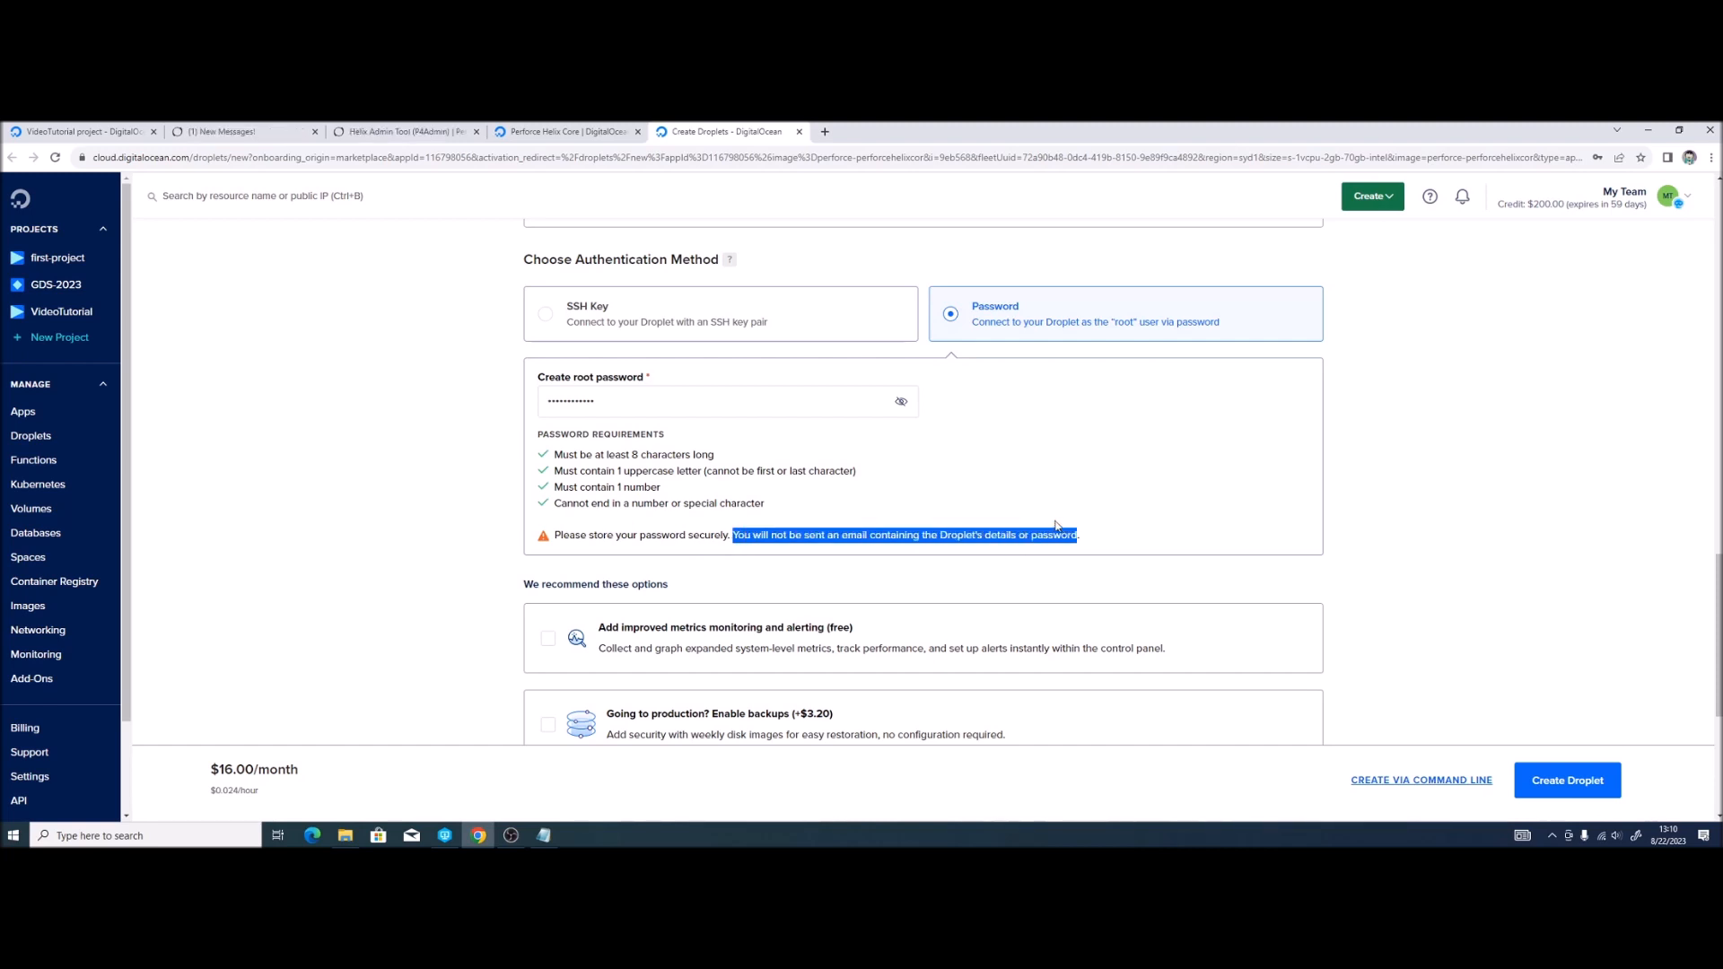
left_click(1012, 496)
Step: Set the hostname to Perforce-Server and create the droplet
scroll(918, 490, "down", 2)
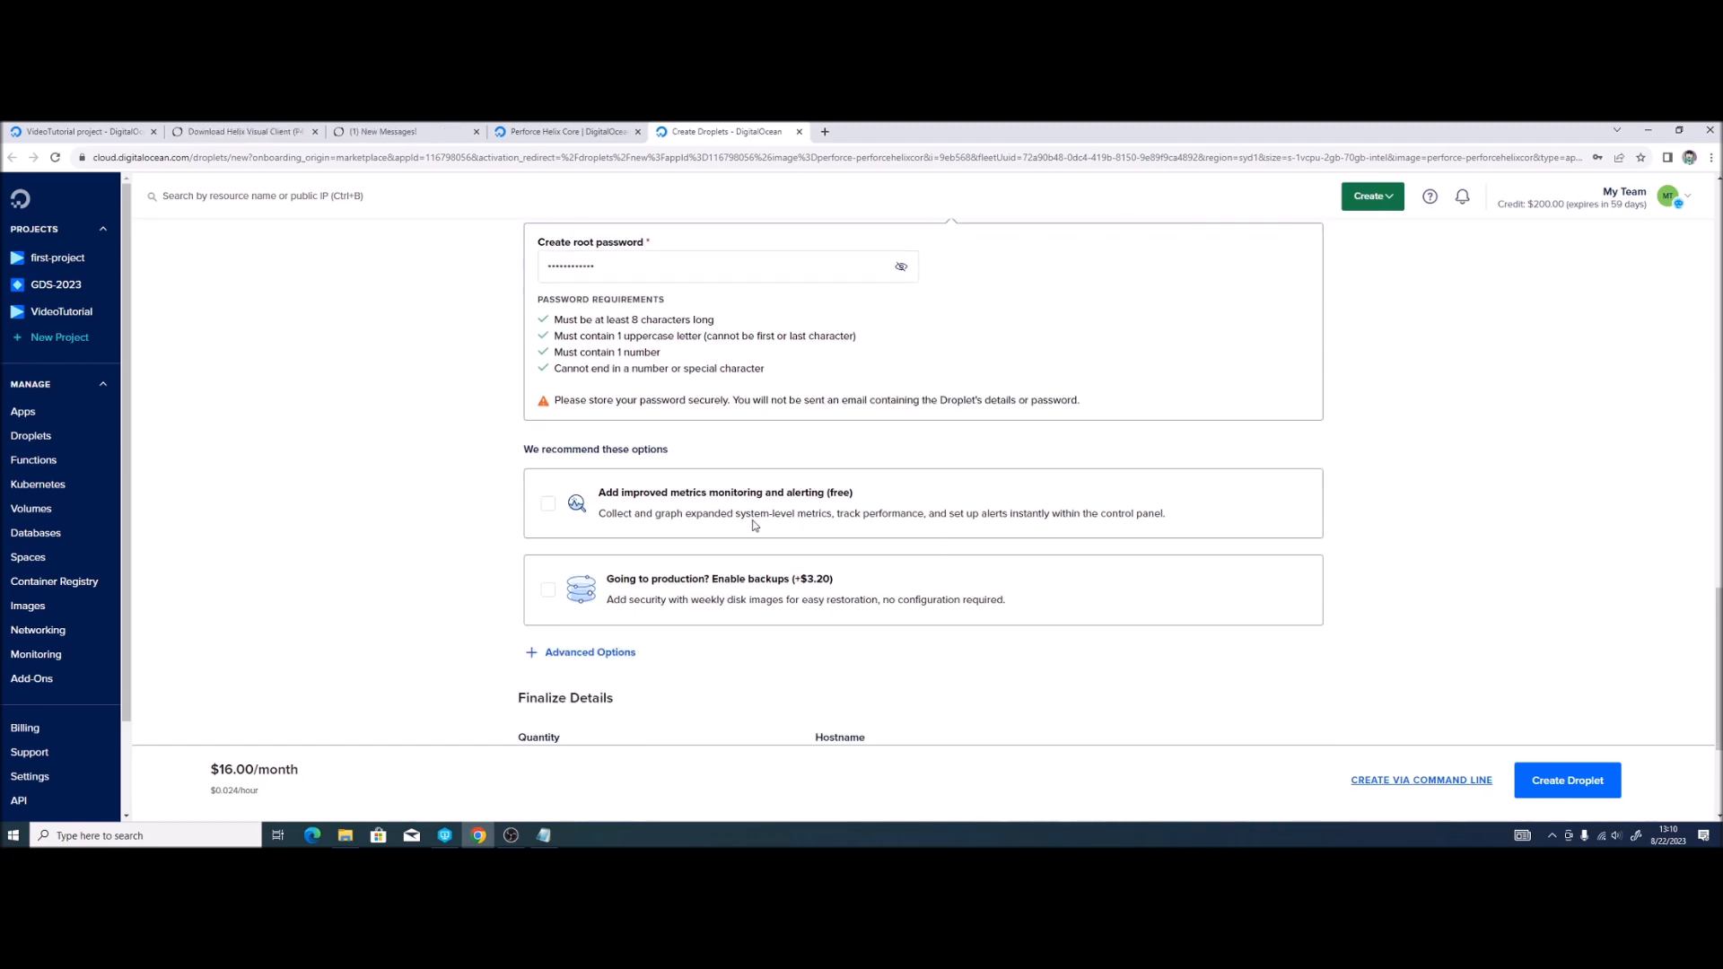
scroll(900, 488, "down", 2)
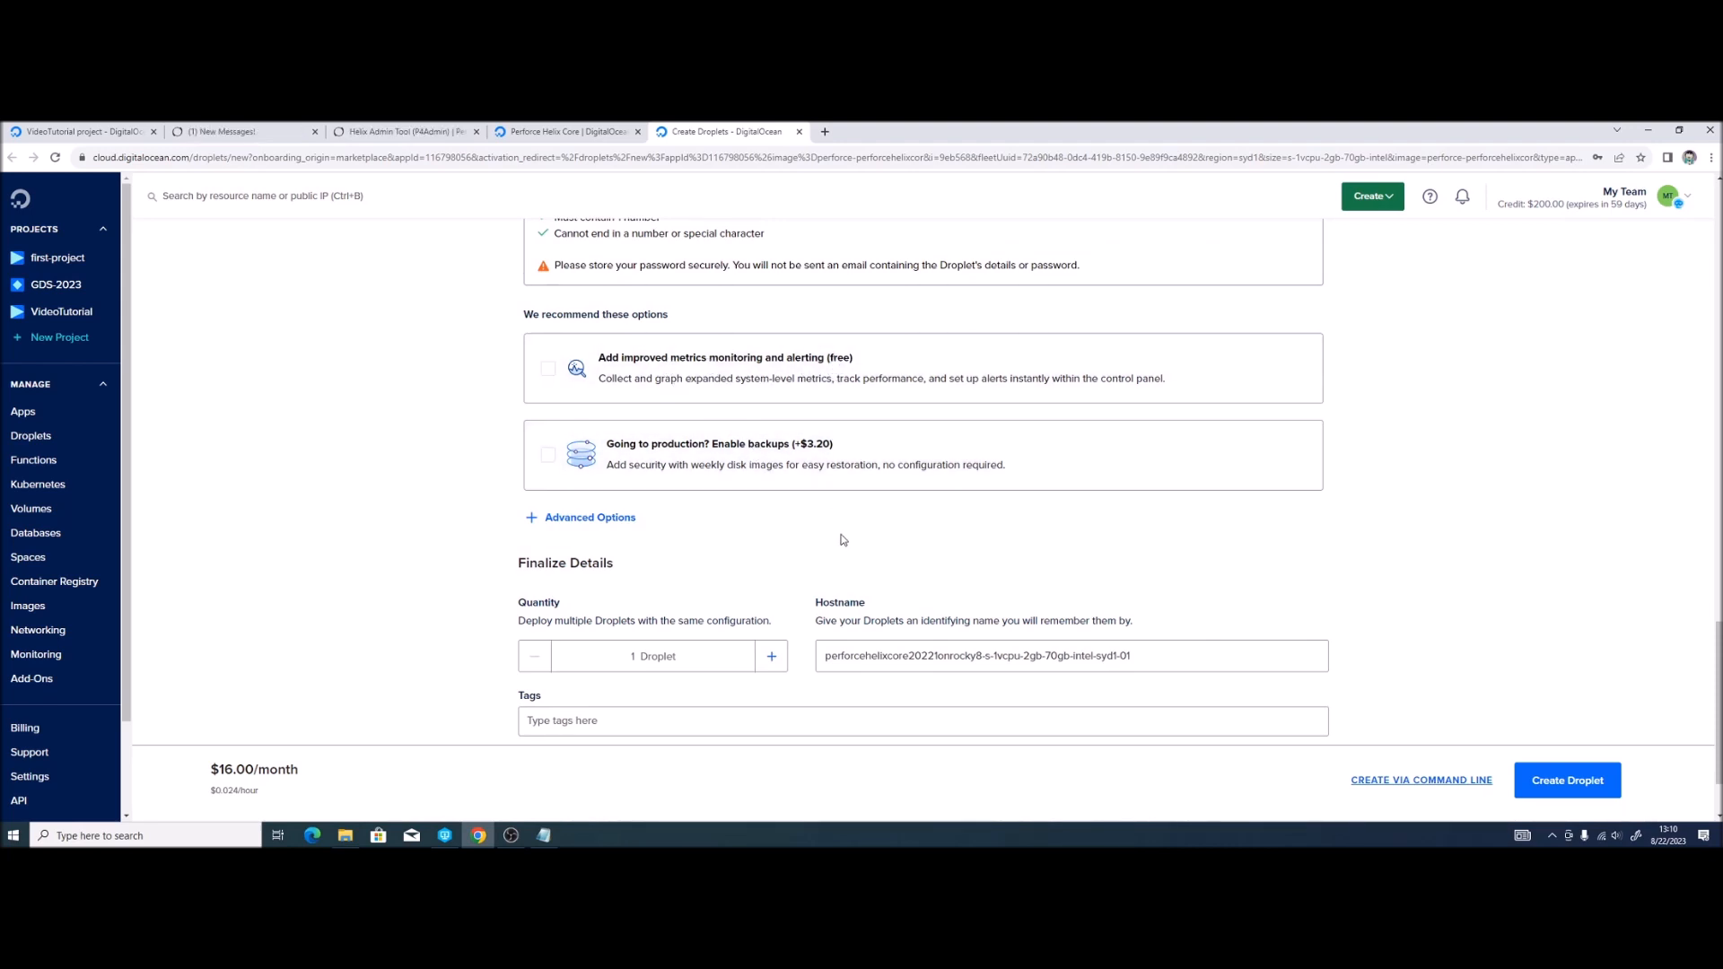
scroll(843, 538, "down", 2)
key("ctrl+a")
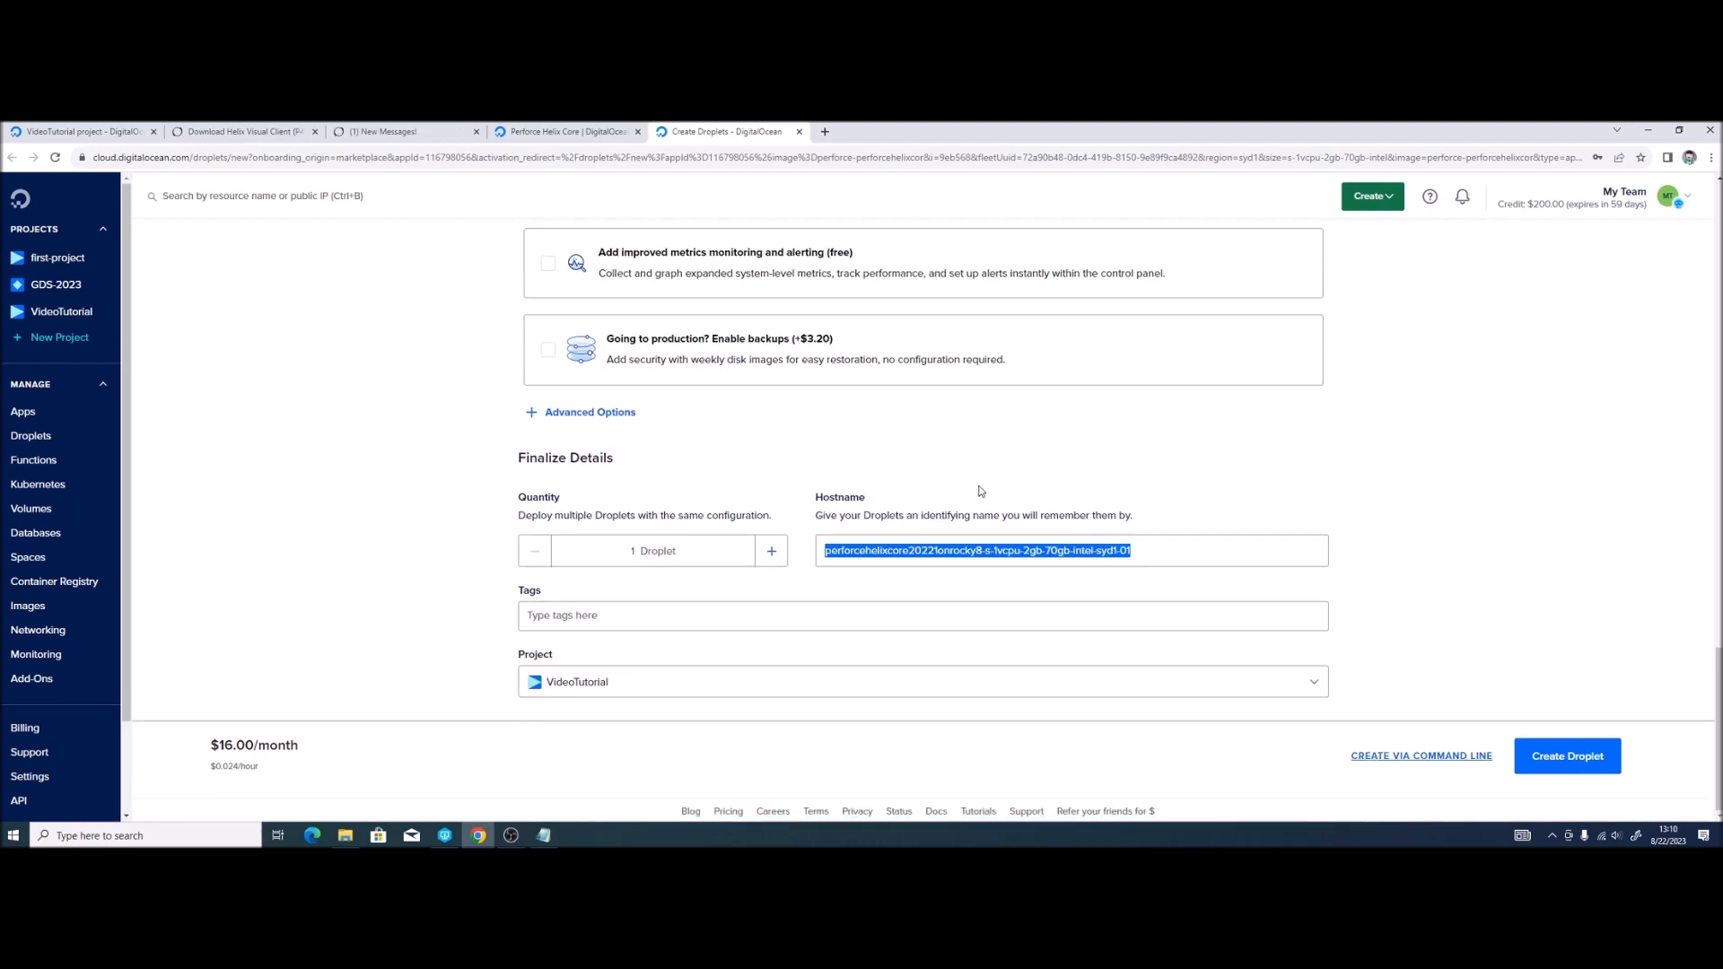
key("BackSpace")
type("Per")
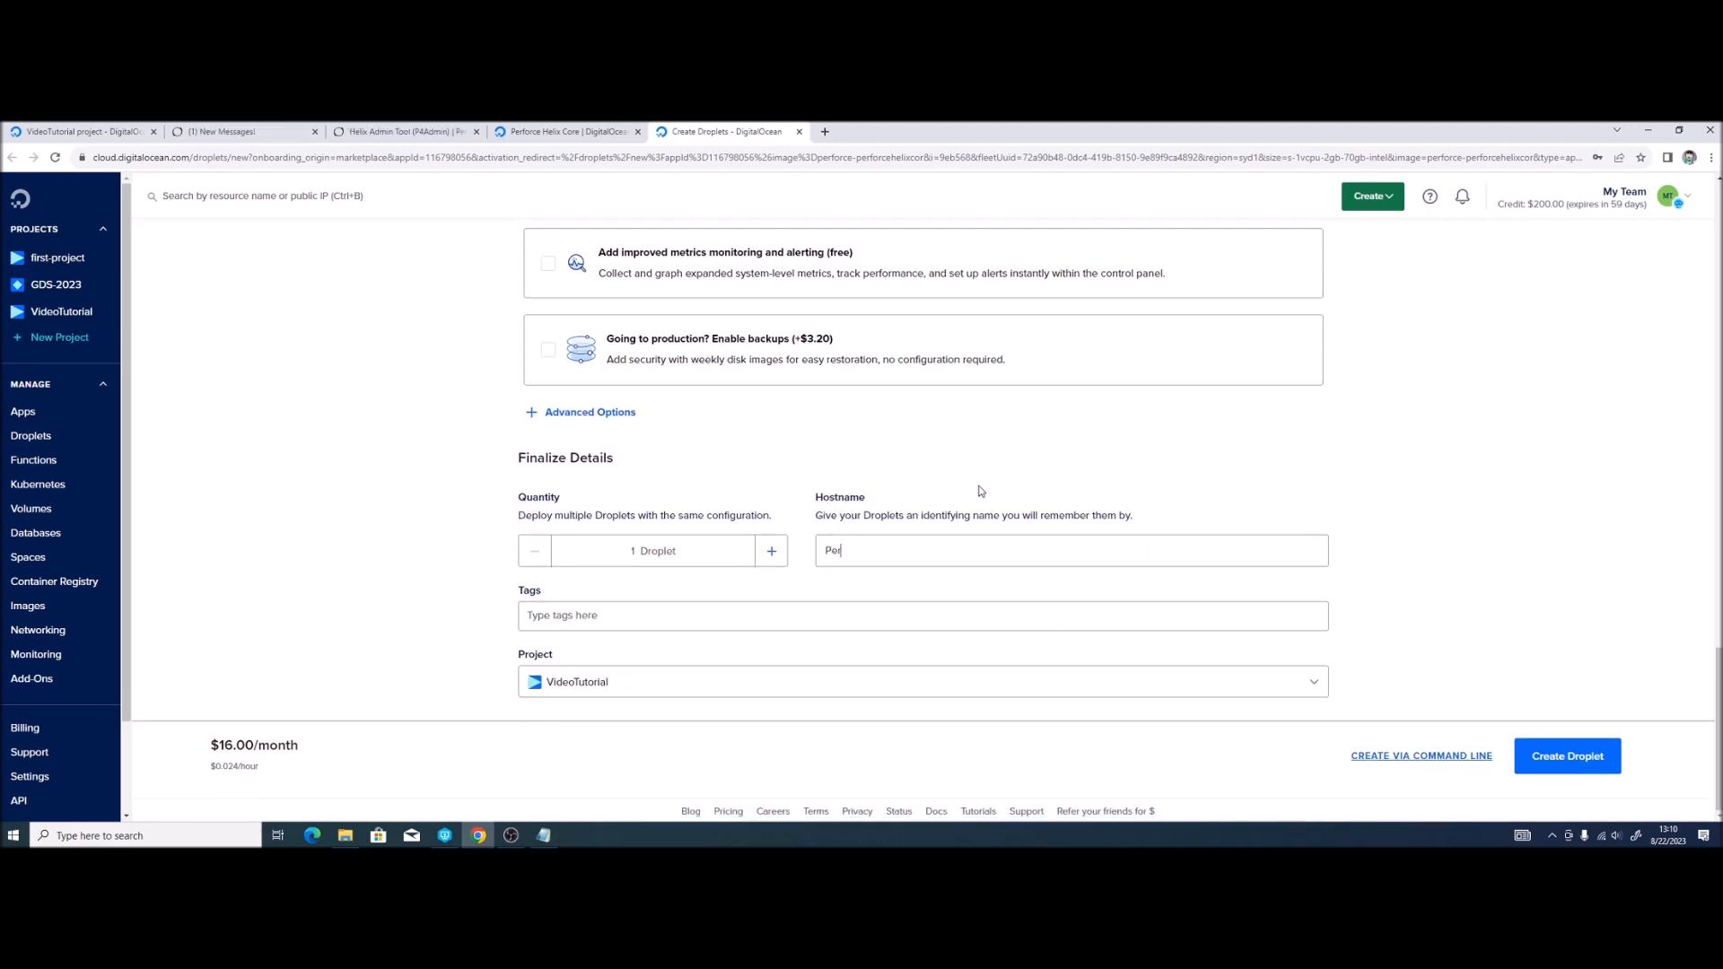
type("force-Serve")
key("BackSpace")
key("BackSpace")
type("rver")
left_click(1571, 757)
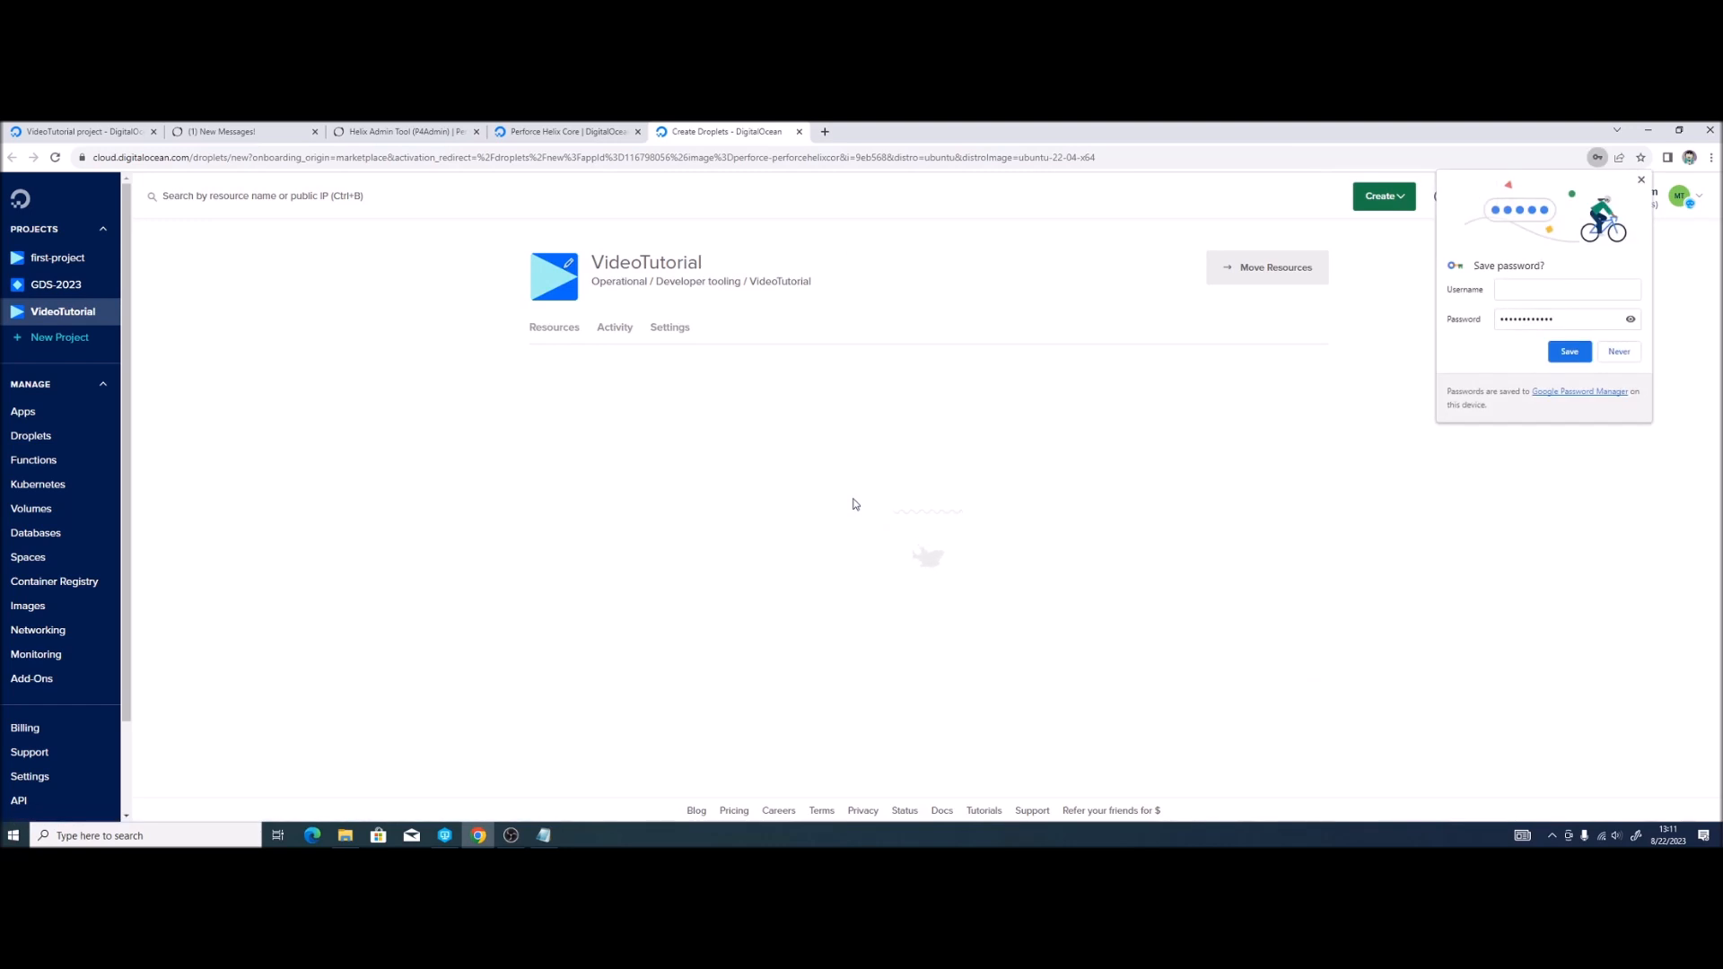
Step: Decline Chrome's password save, then power on Perforce-Server from its Access panel
left_click(1618, 355)
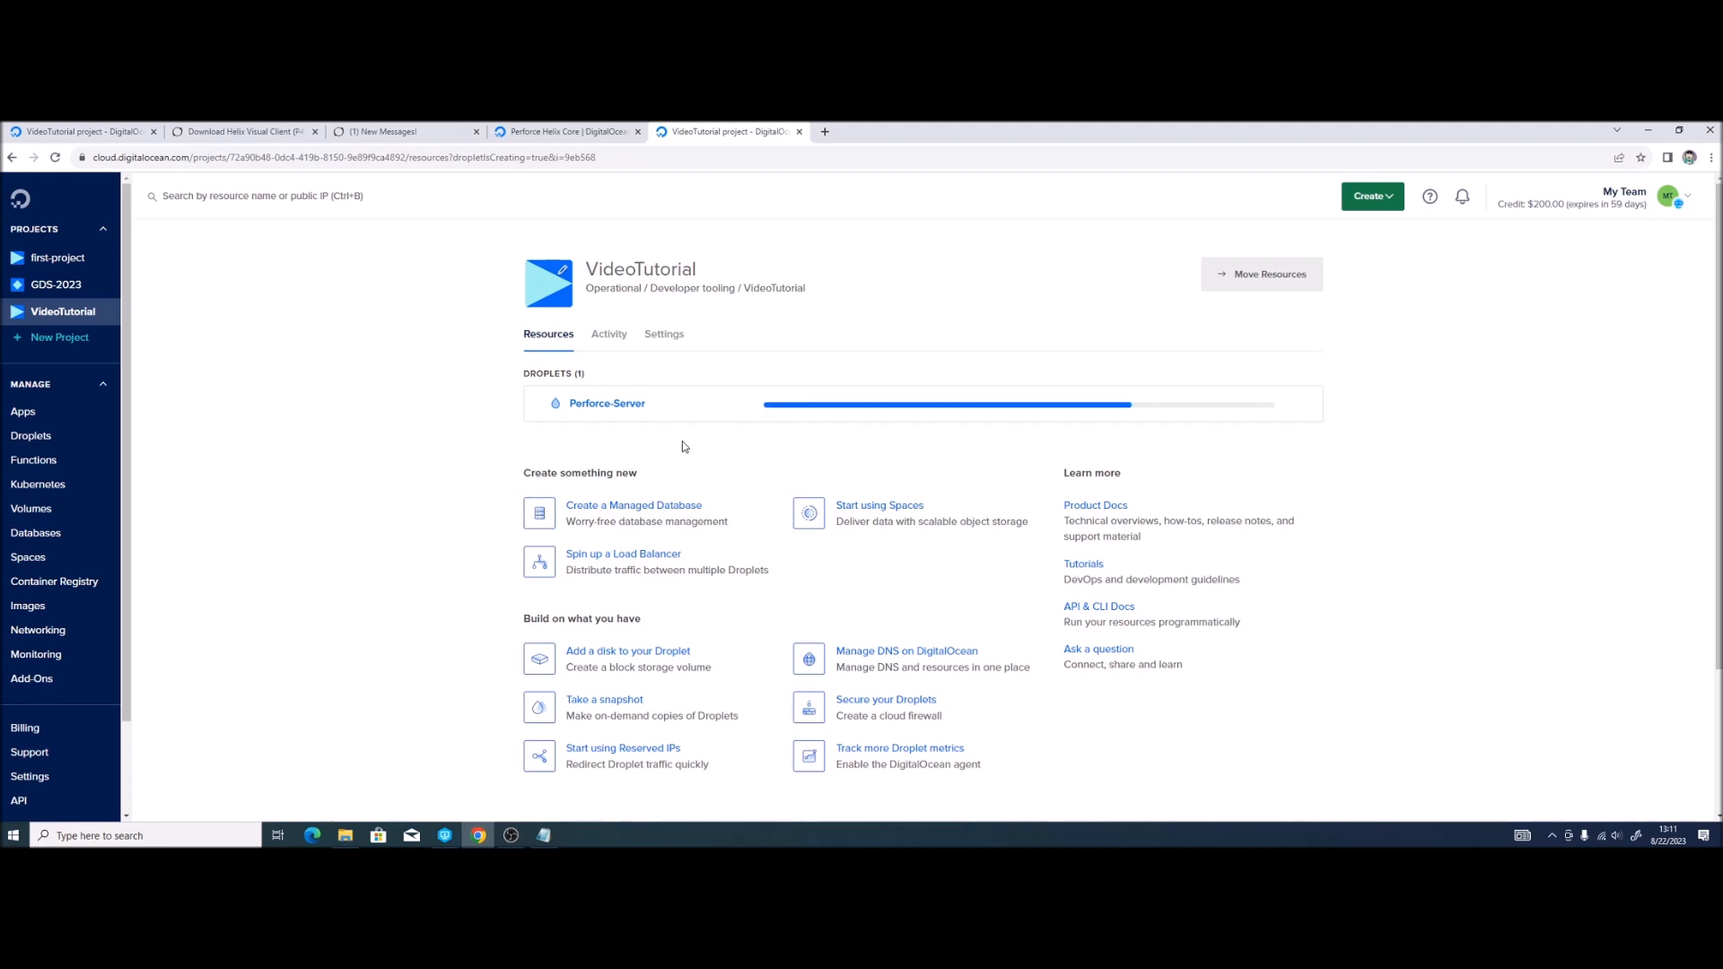
left_click(609, 400)
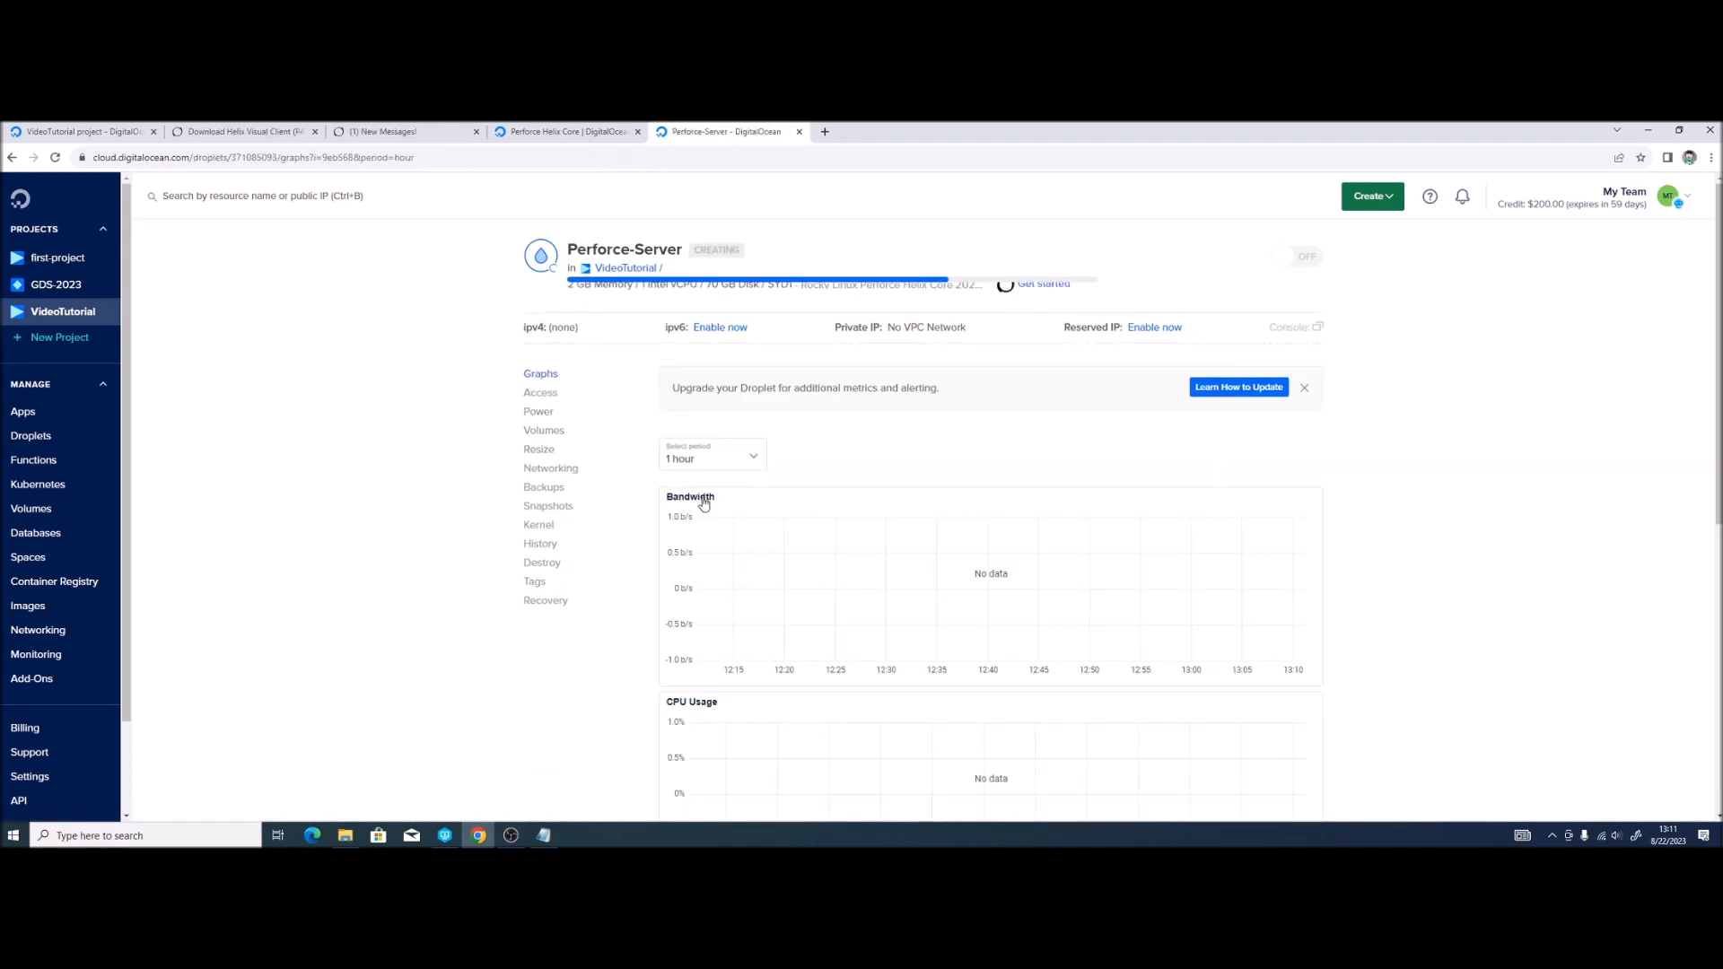
left_click(542, 393)
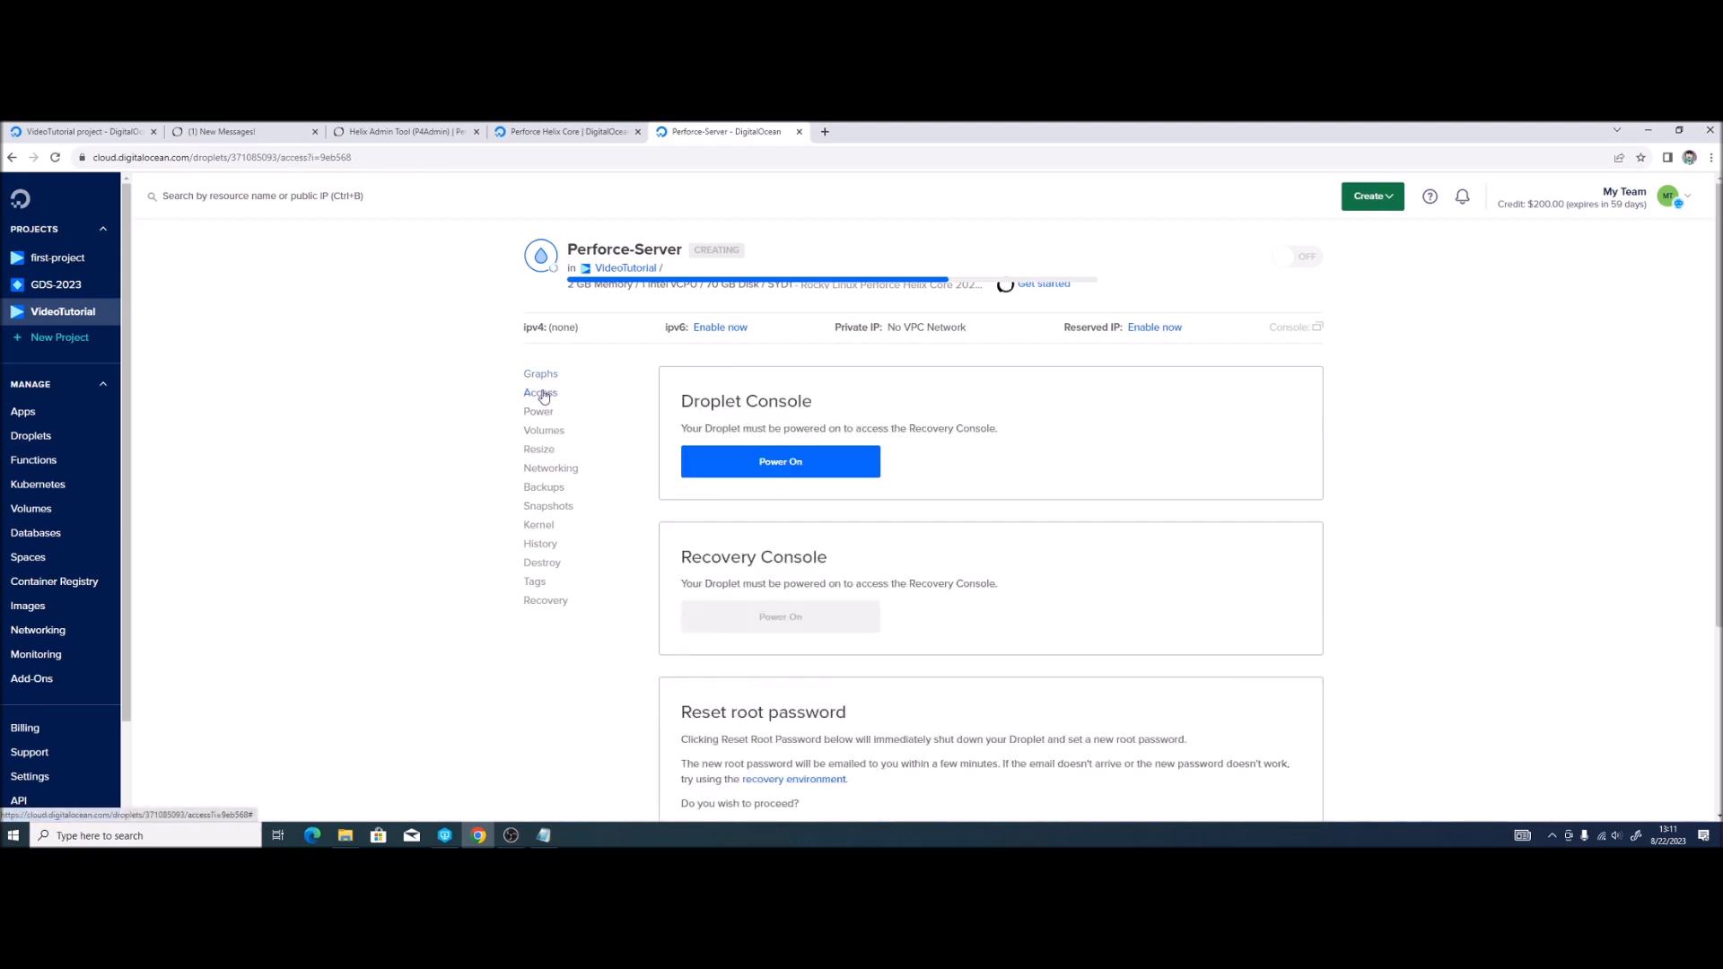
left_click(750, 471)
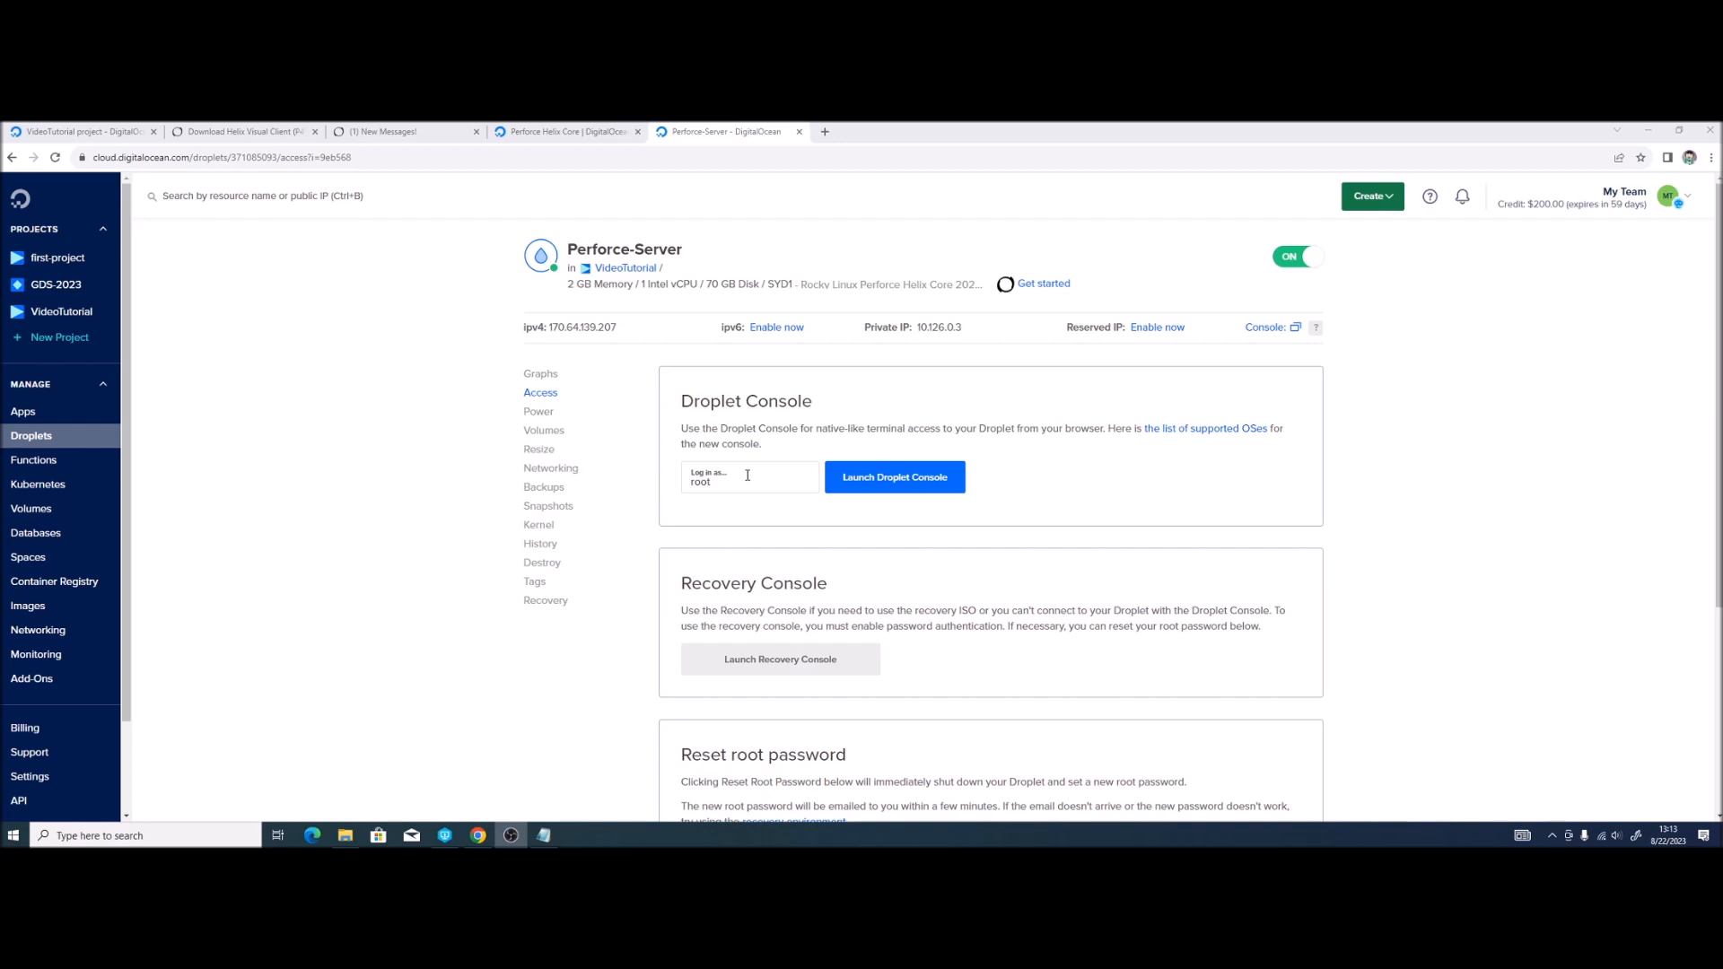
Step: Run cat /root/perforce.password in the droplet console, copy the password, and close the console
left_click(905, 491)
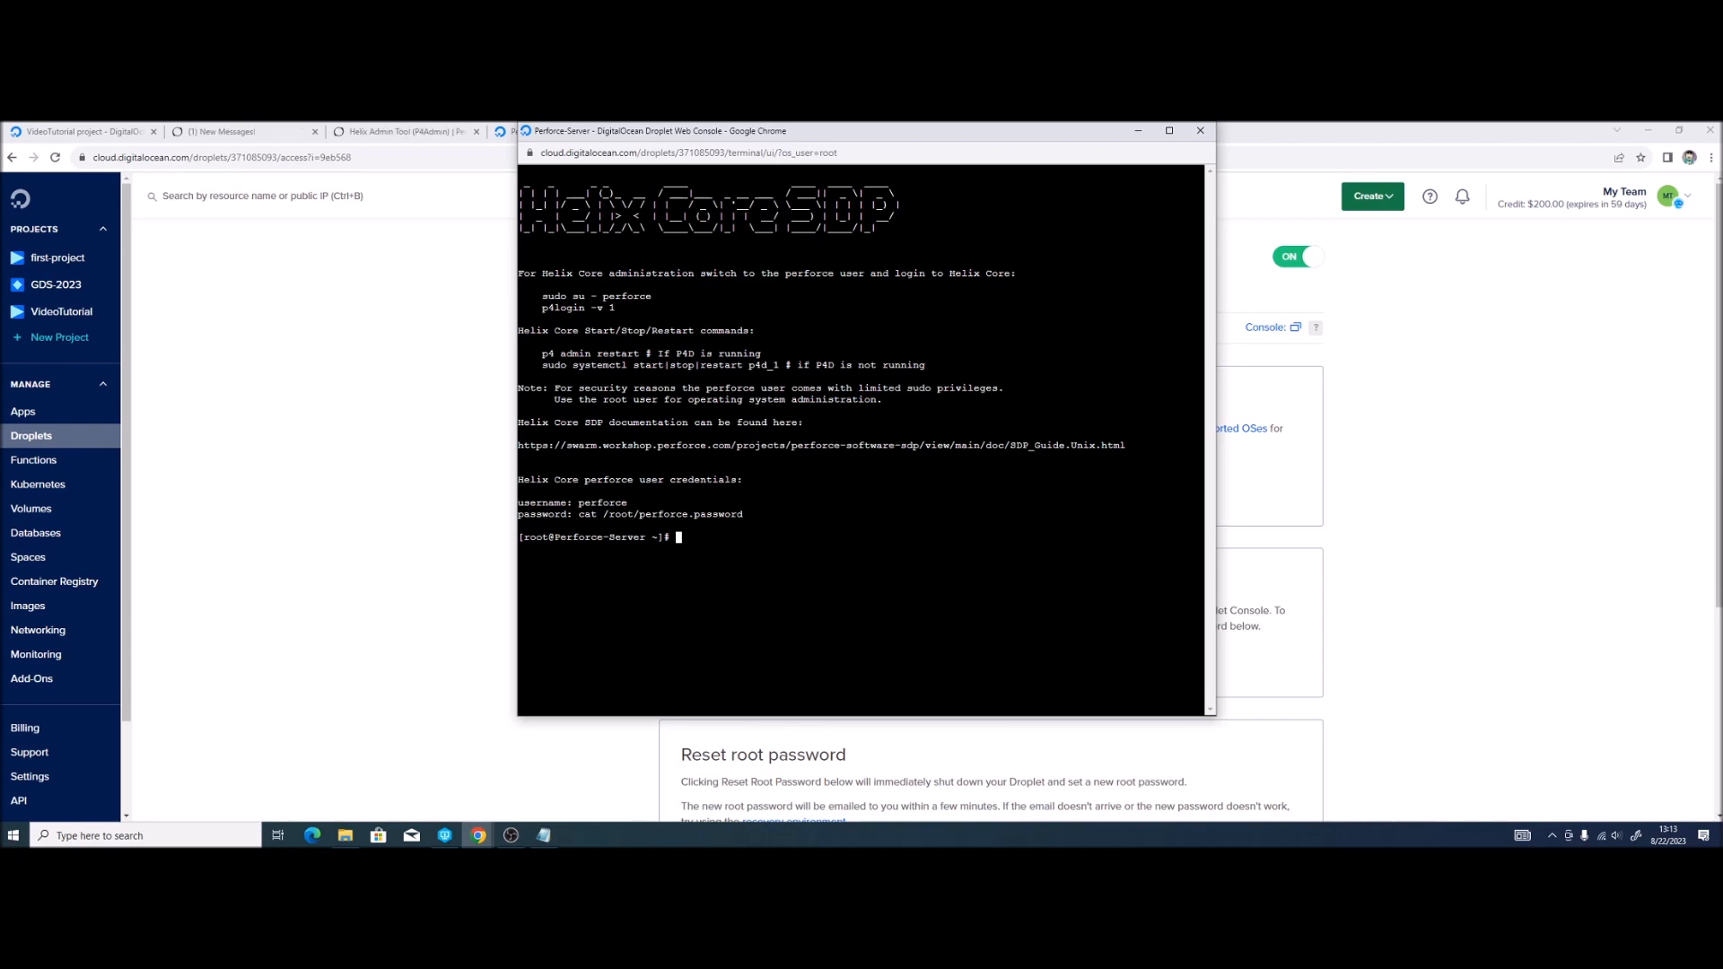
type("cat /root/perforce.password")
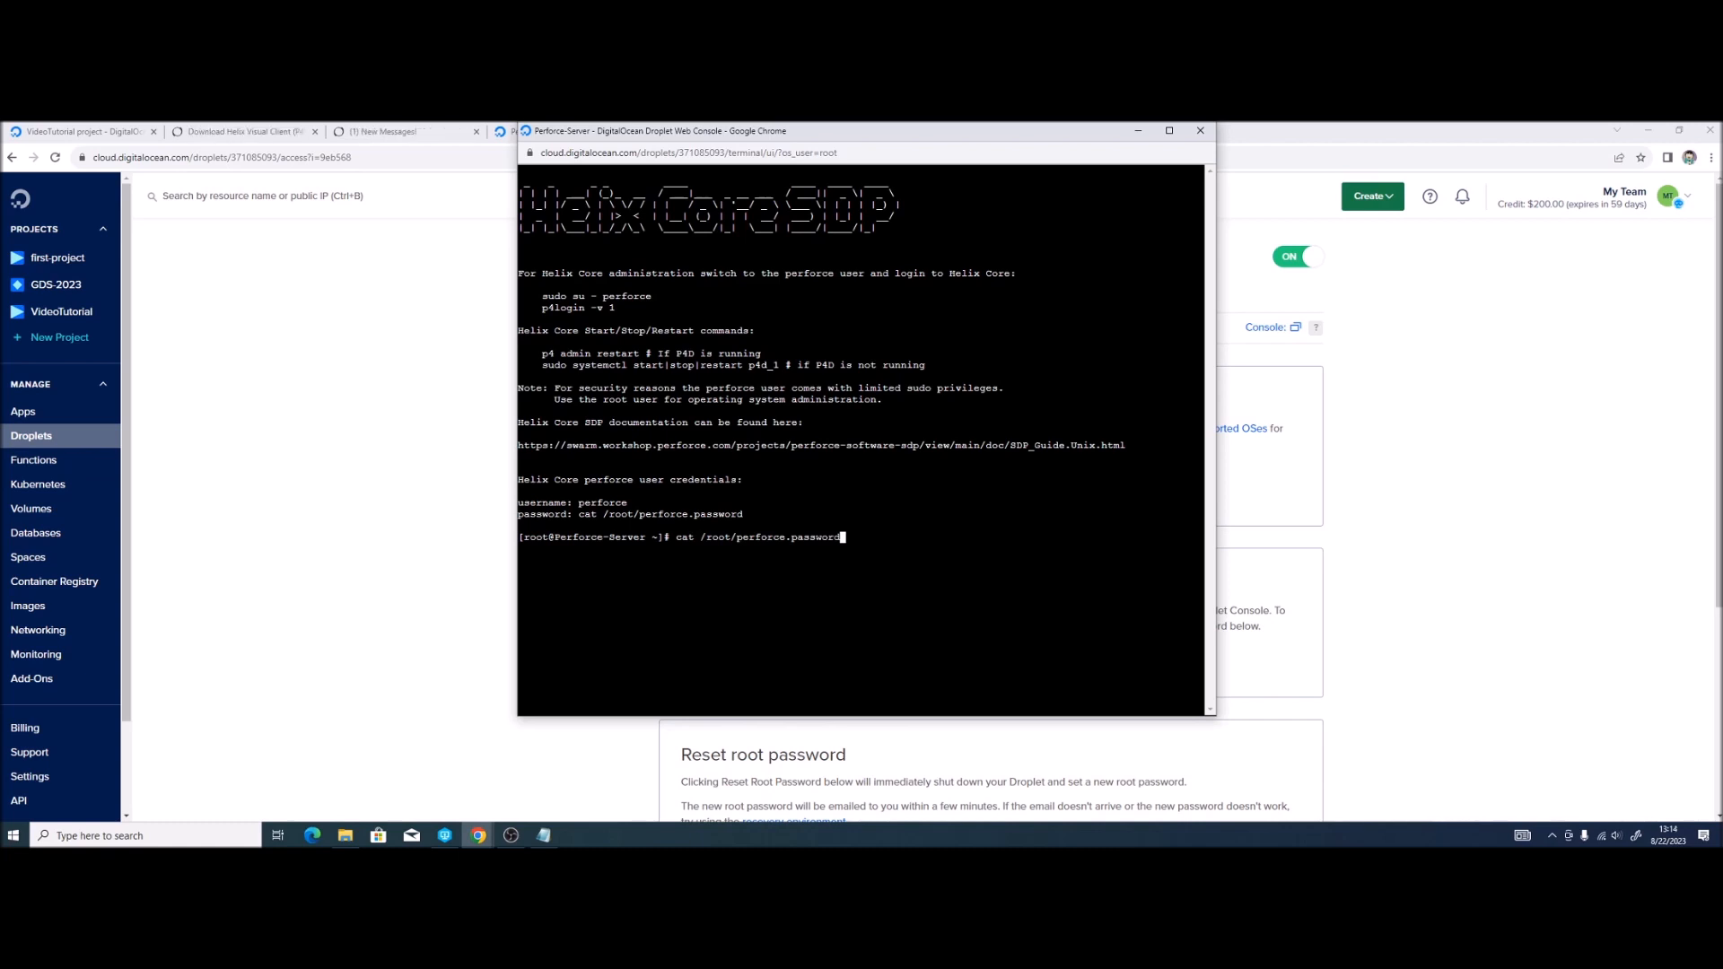
key("Return")
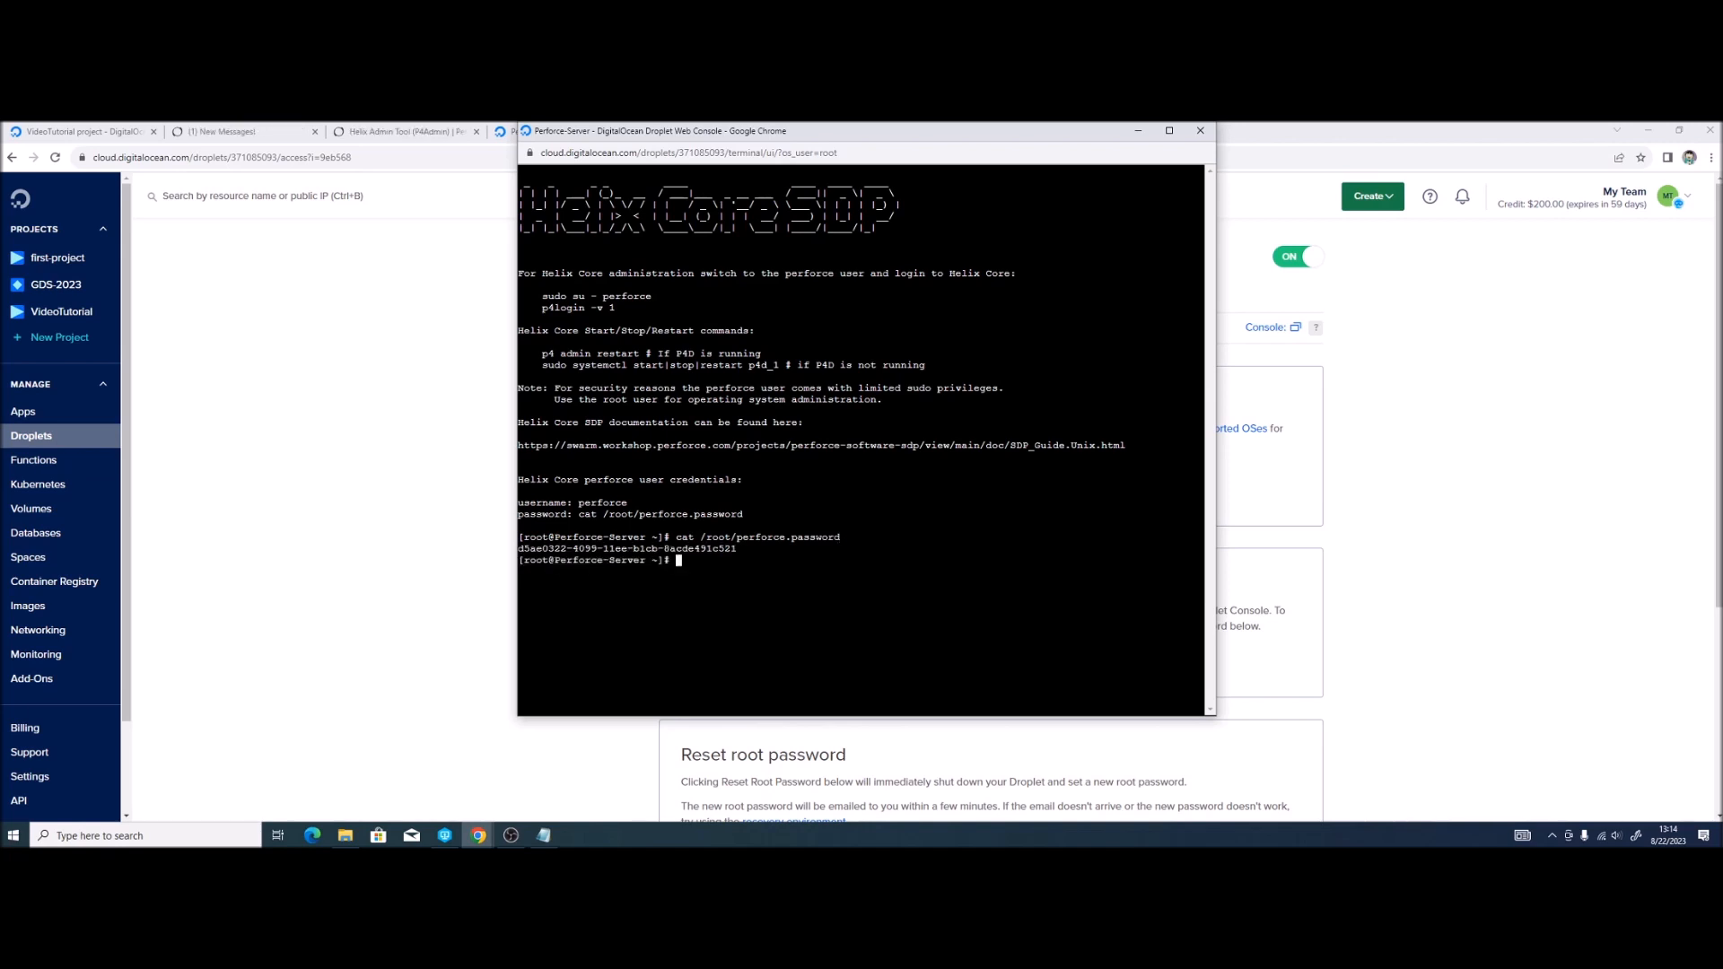
left_click_drag(761, 549, 512, 549)
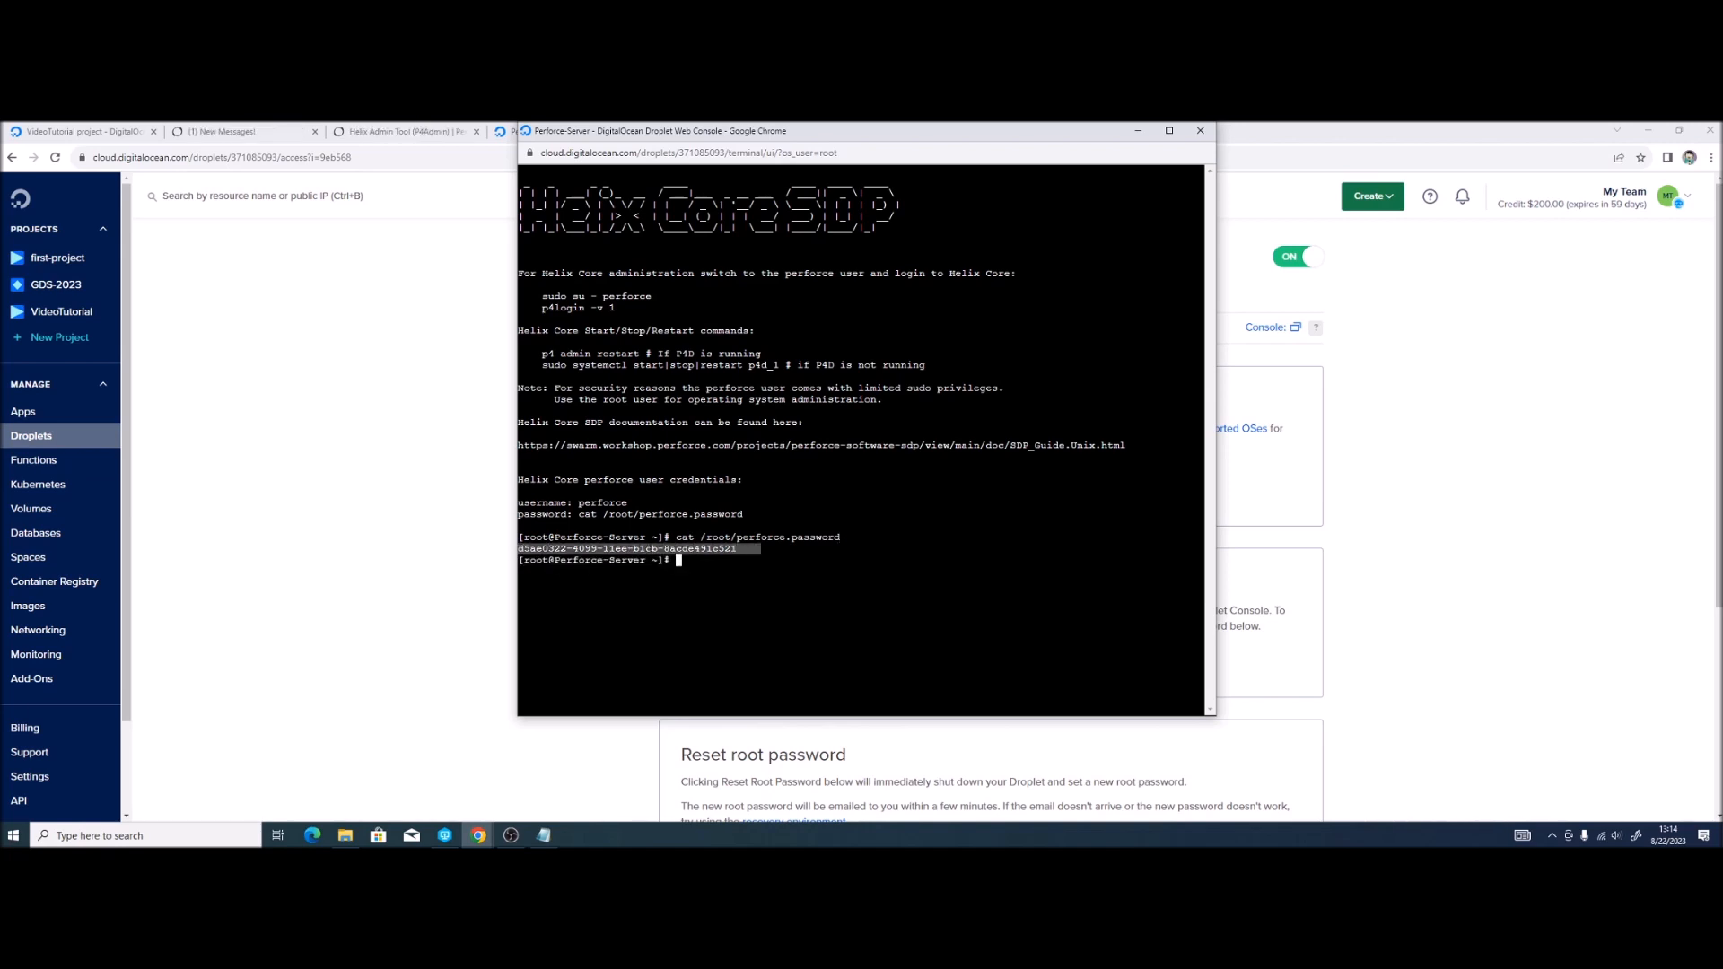
key("ctrl+c")
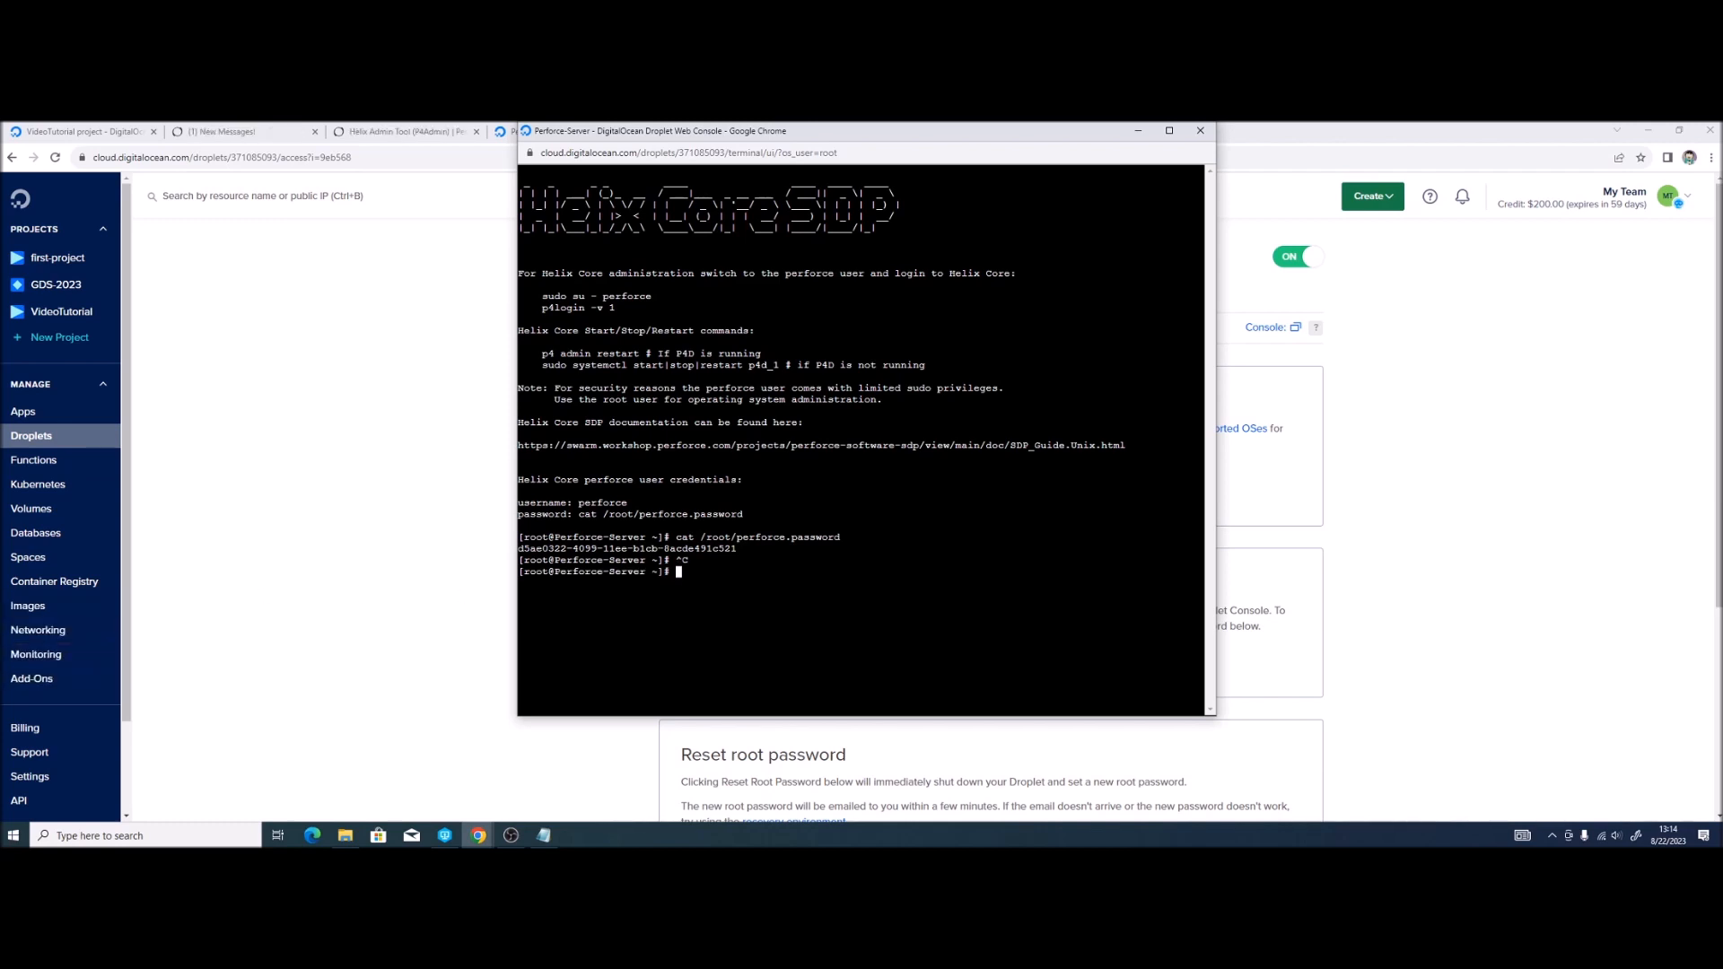
key("alt+Tab")
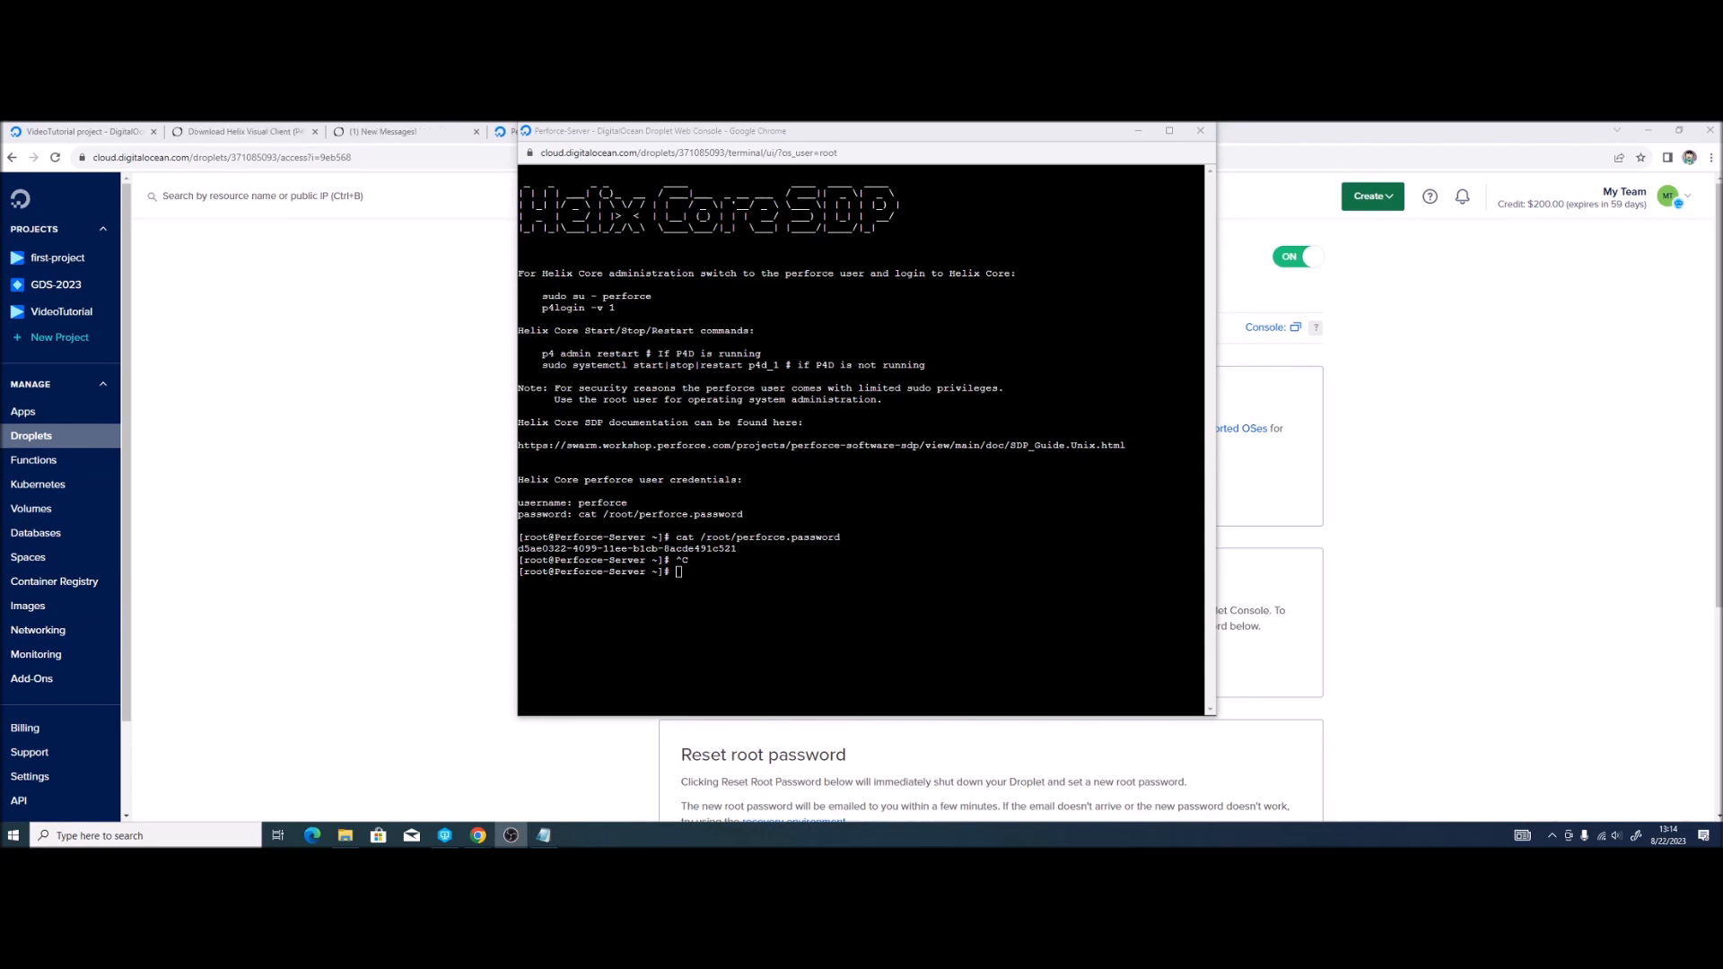
left_click(1199, 136)
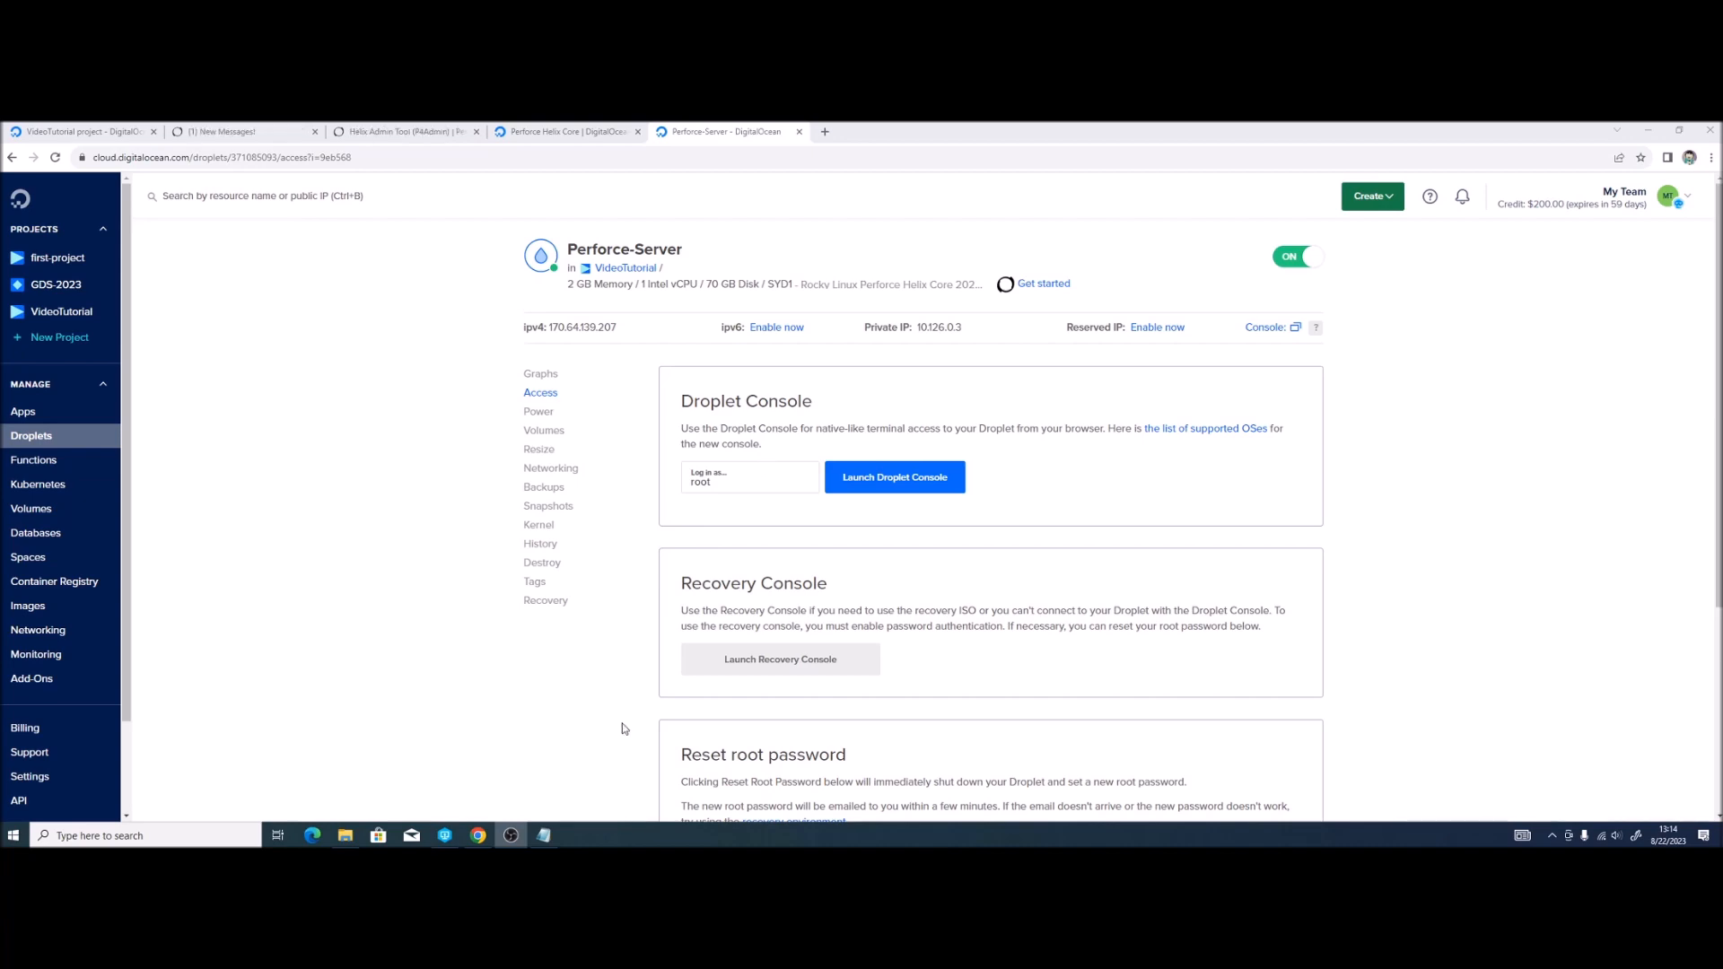
Step: Set the P4V connection to server ssl:170.64.139.207:1666 and user perforce
mouse_move(447, 836)
left_click(444, 835)
left_click_drag(793, 378, 857, 372)
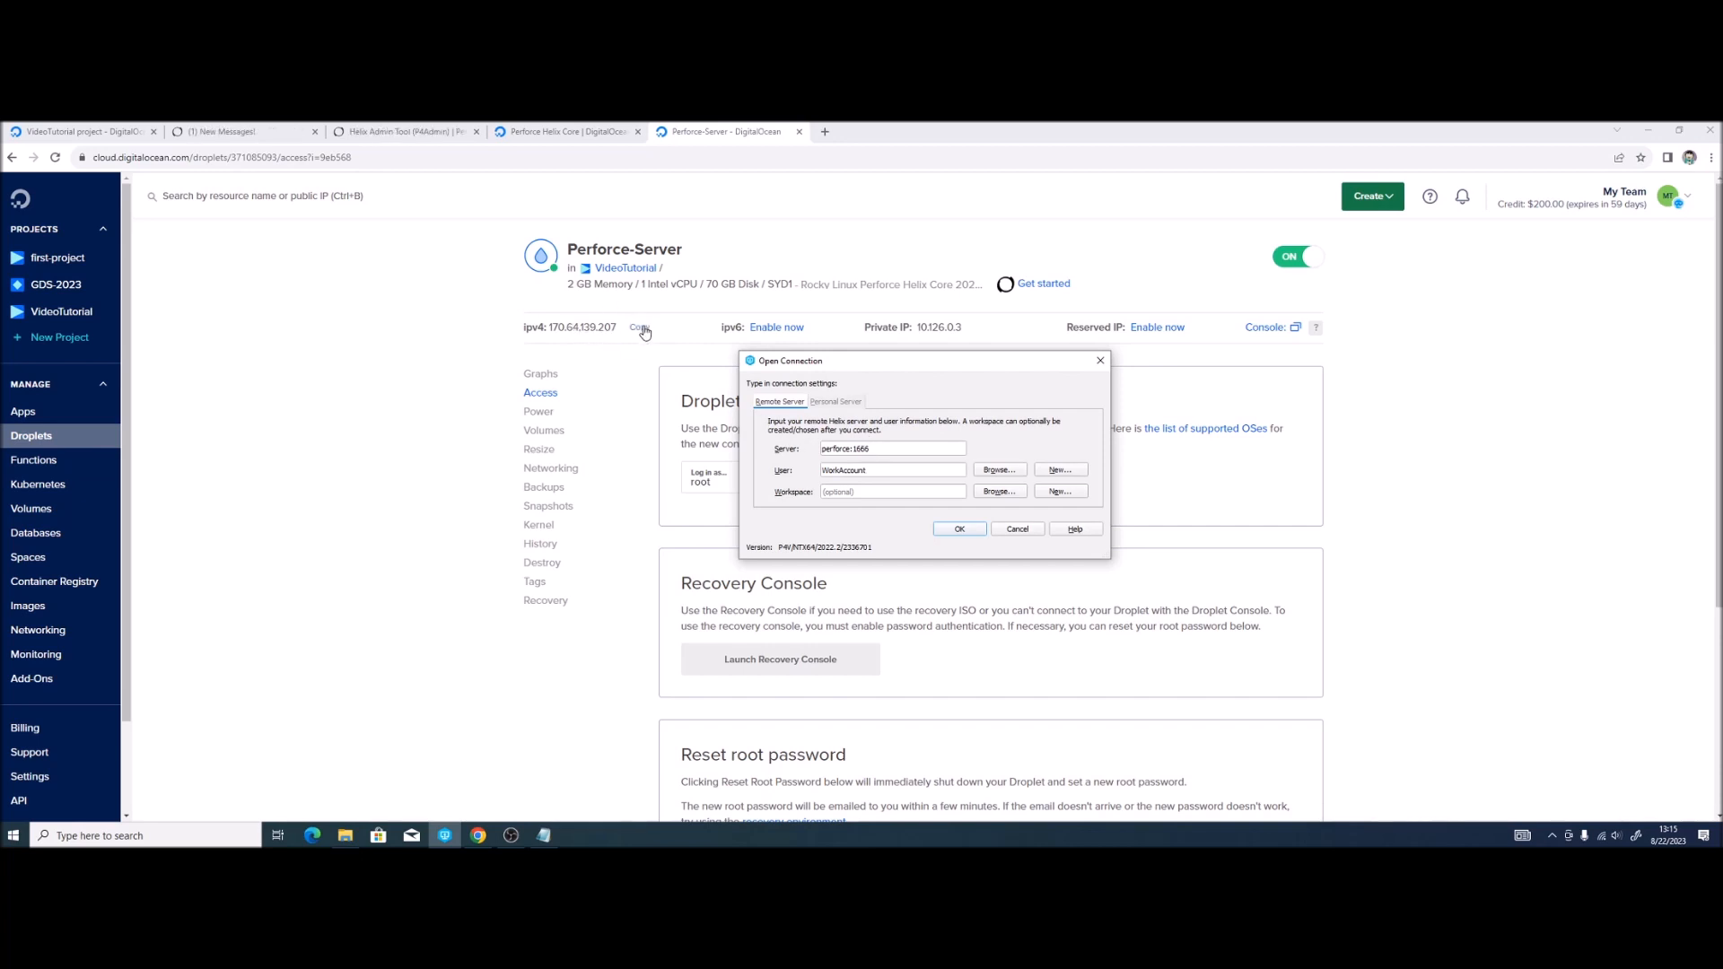
left_click(644, 329)
left_click(444, 836)
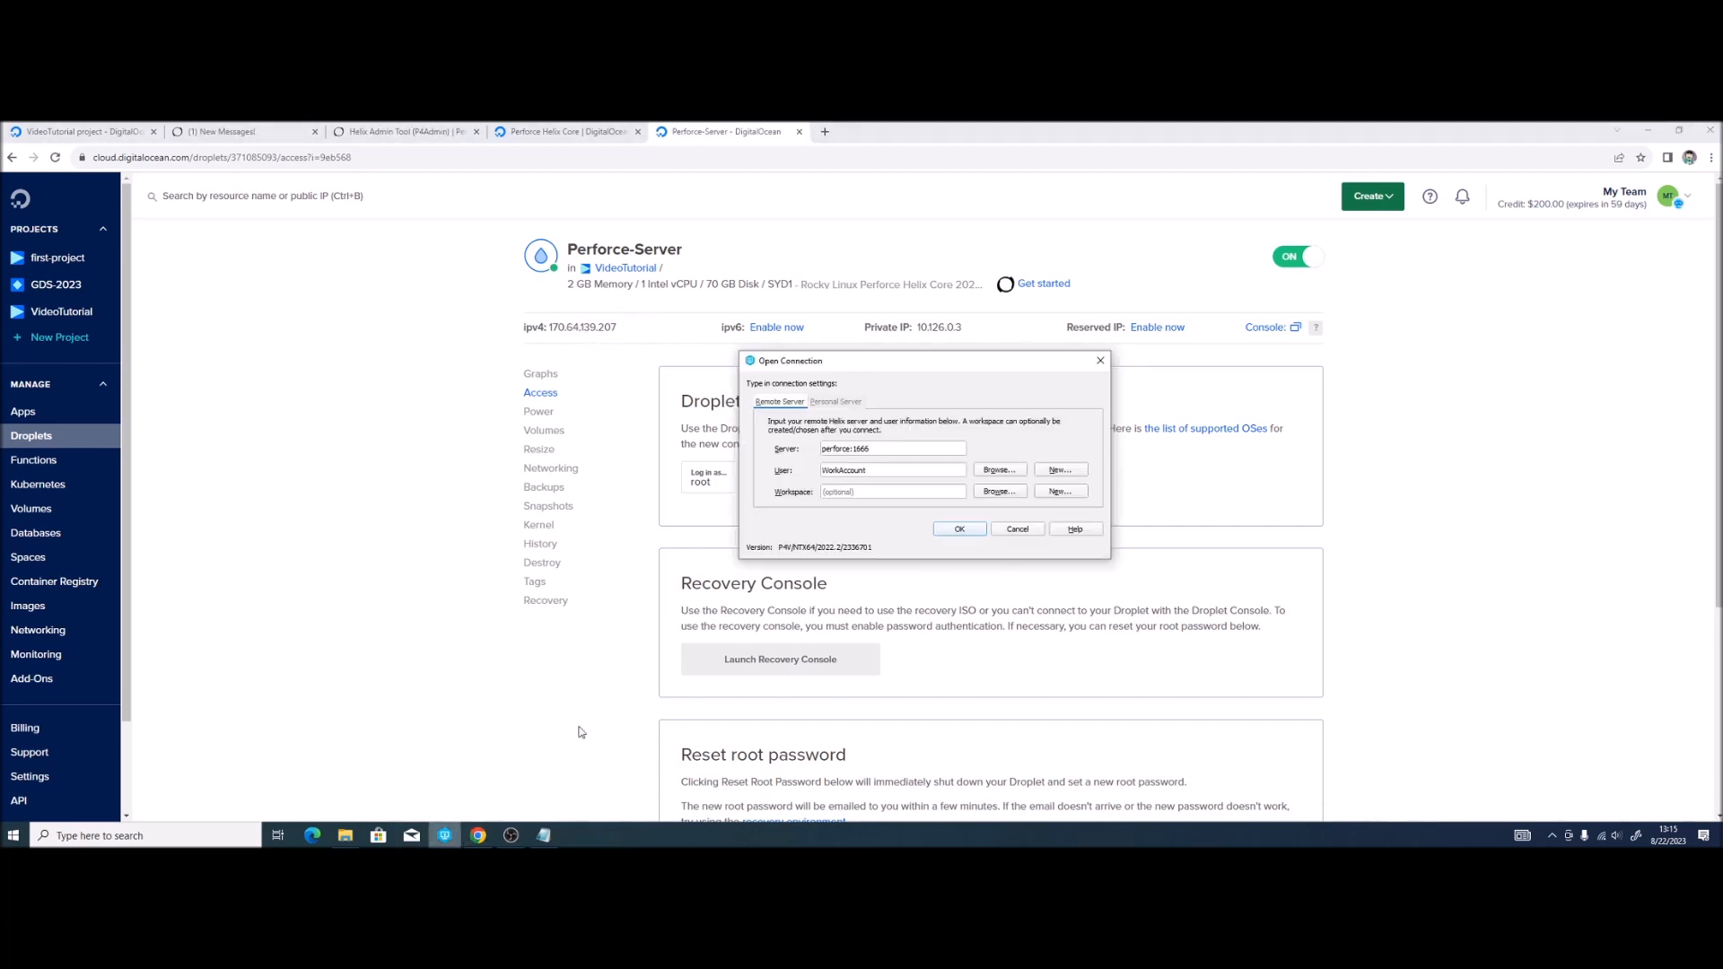
double_click(893, 448)
key("ctrl+v")
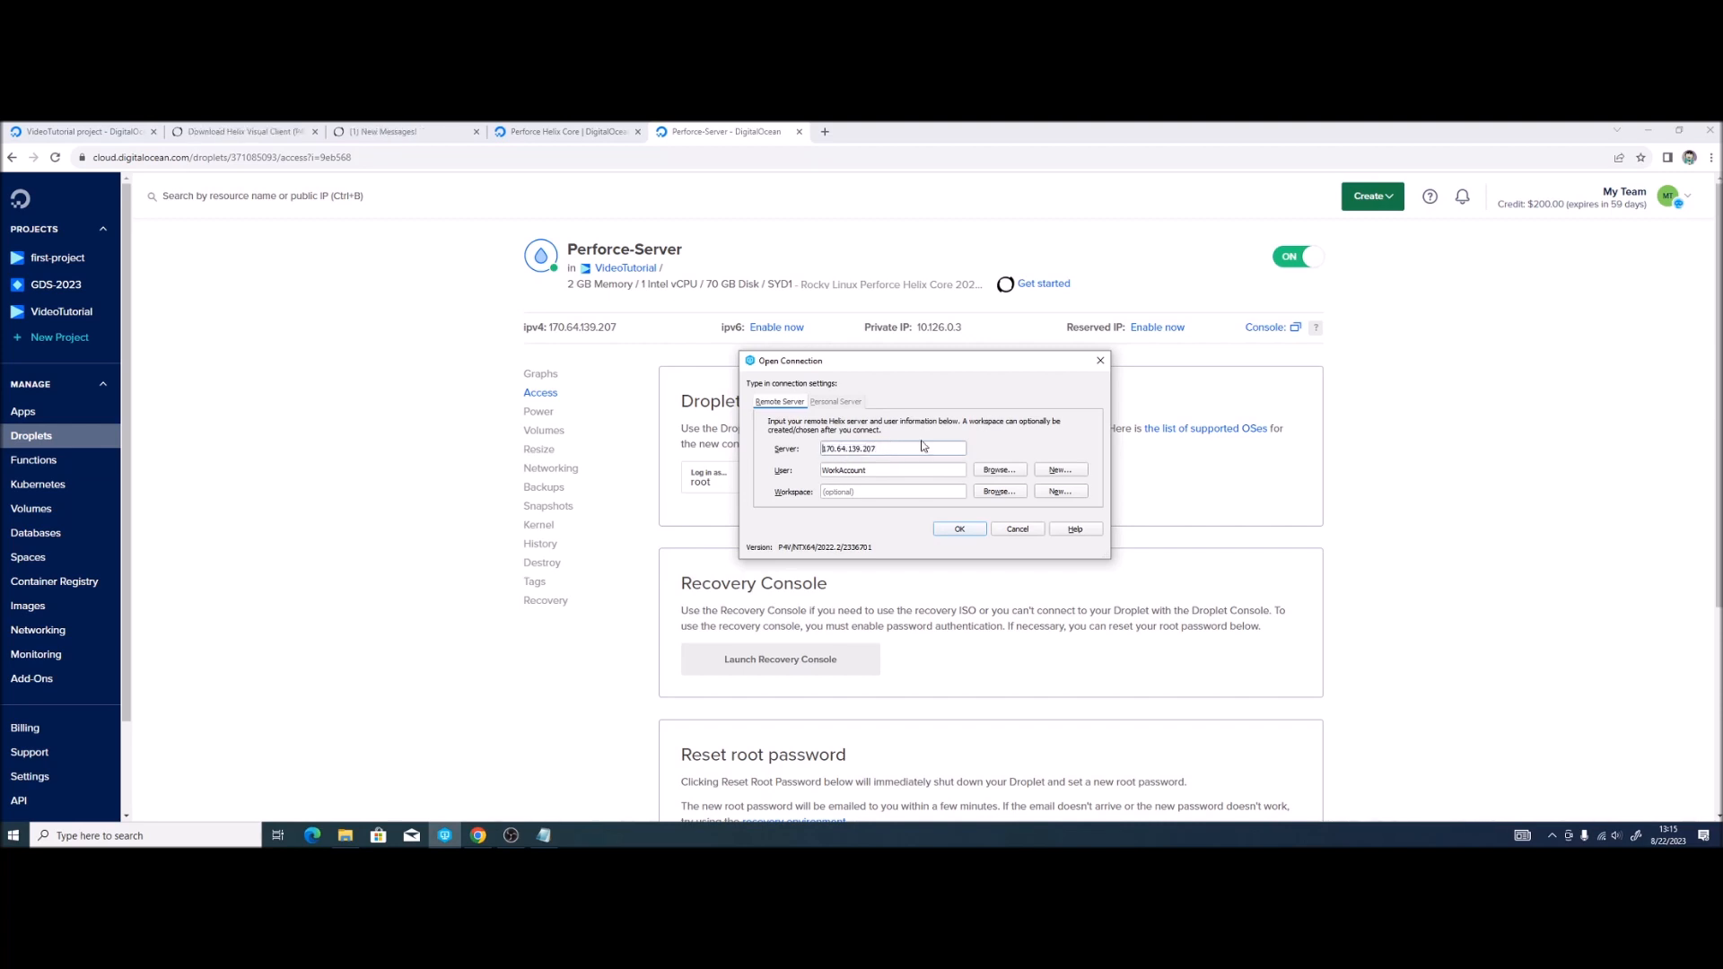
type("ssl:")
left_click(912, 448)
type(":1")
double_click(893, 468)
type("perforce")
Step: Trust the server's fingerprint, connect, and log in with the copied password
left_click(966, 532)
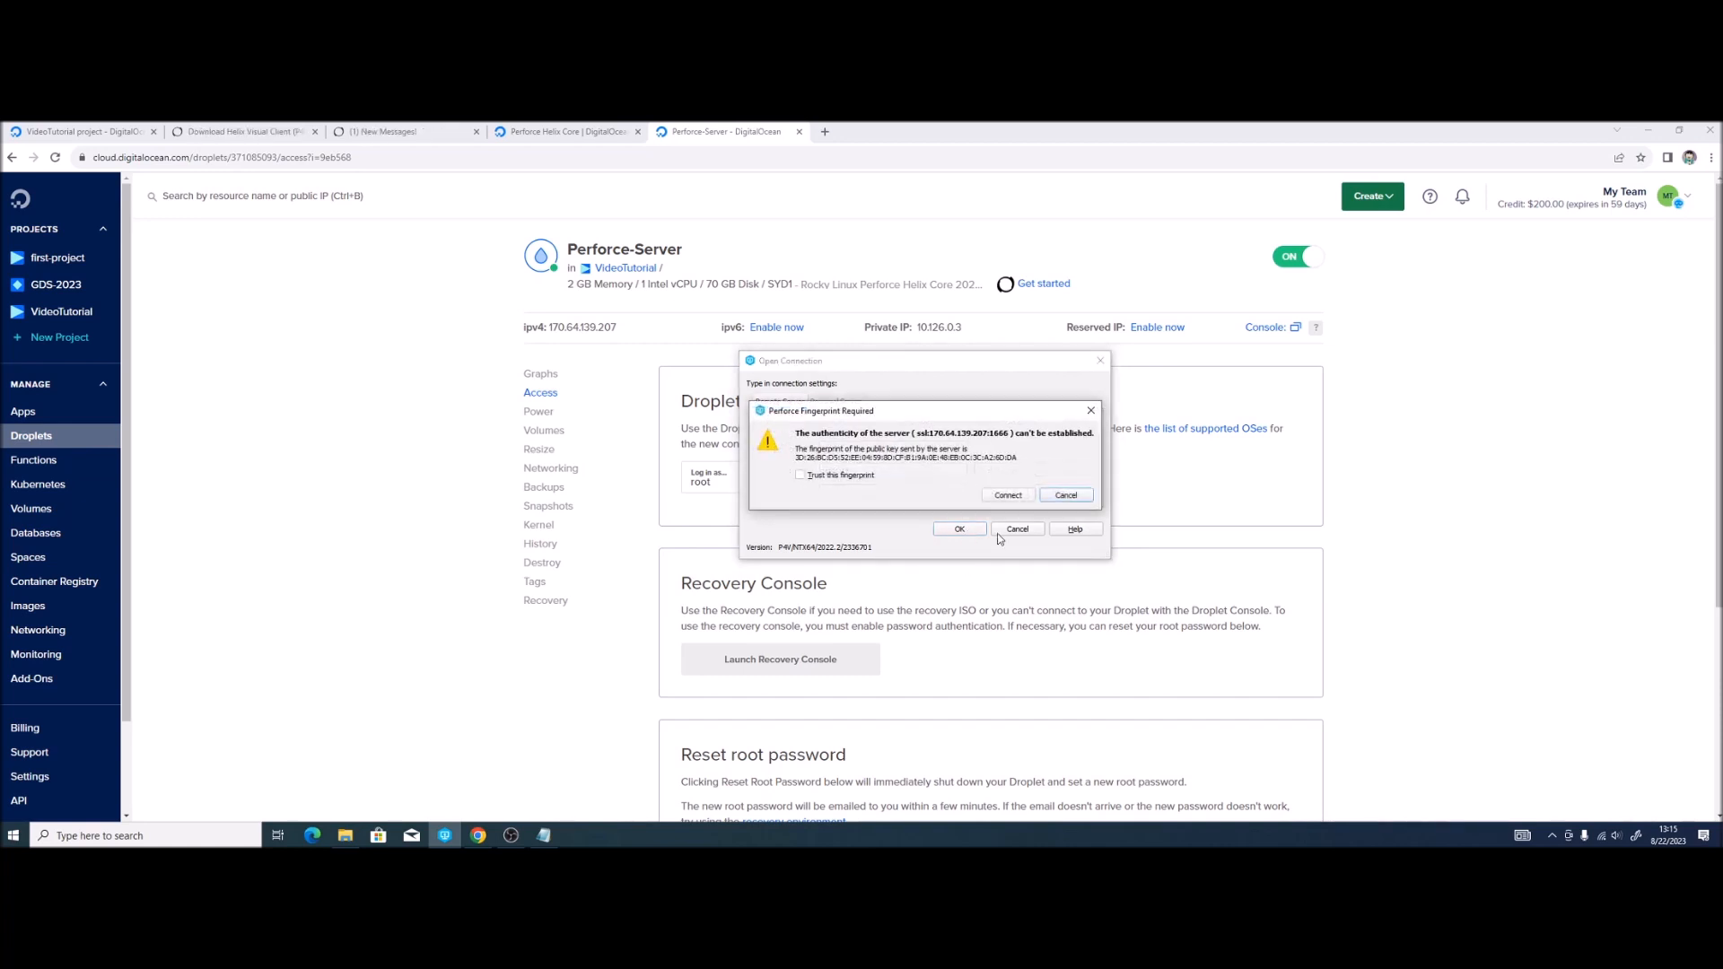
left_click(801, 474)
left_click(988, 499)
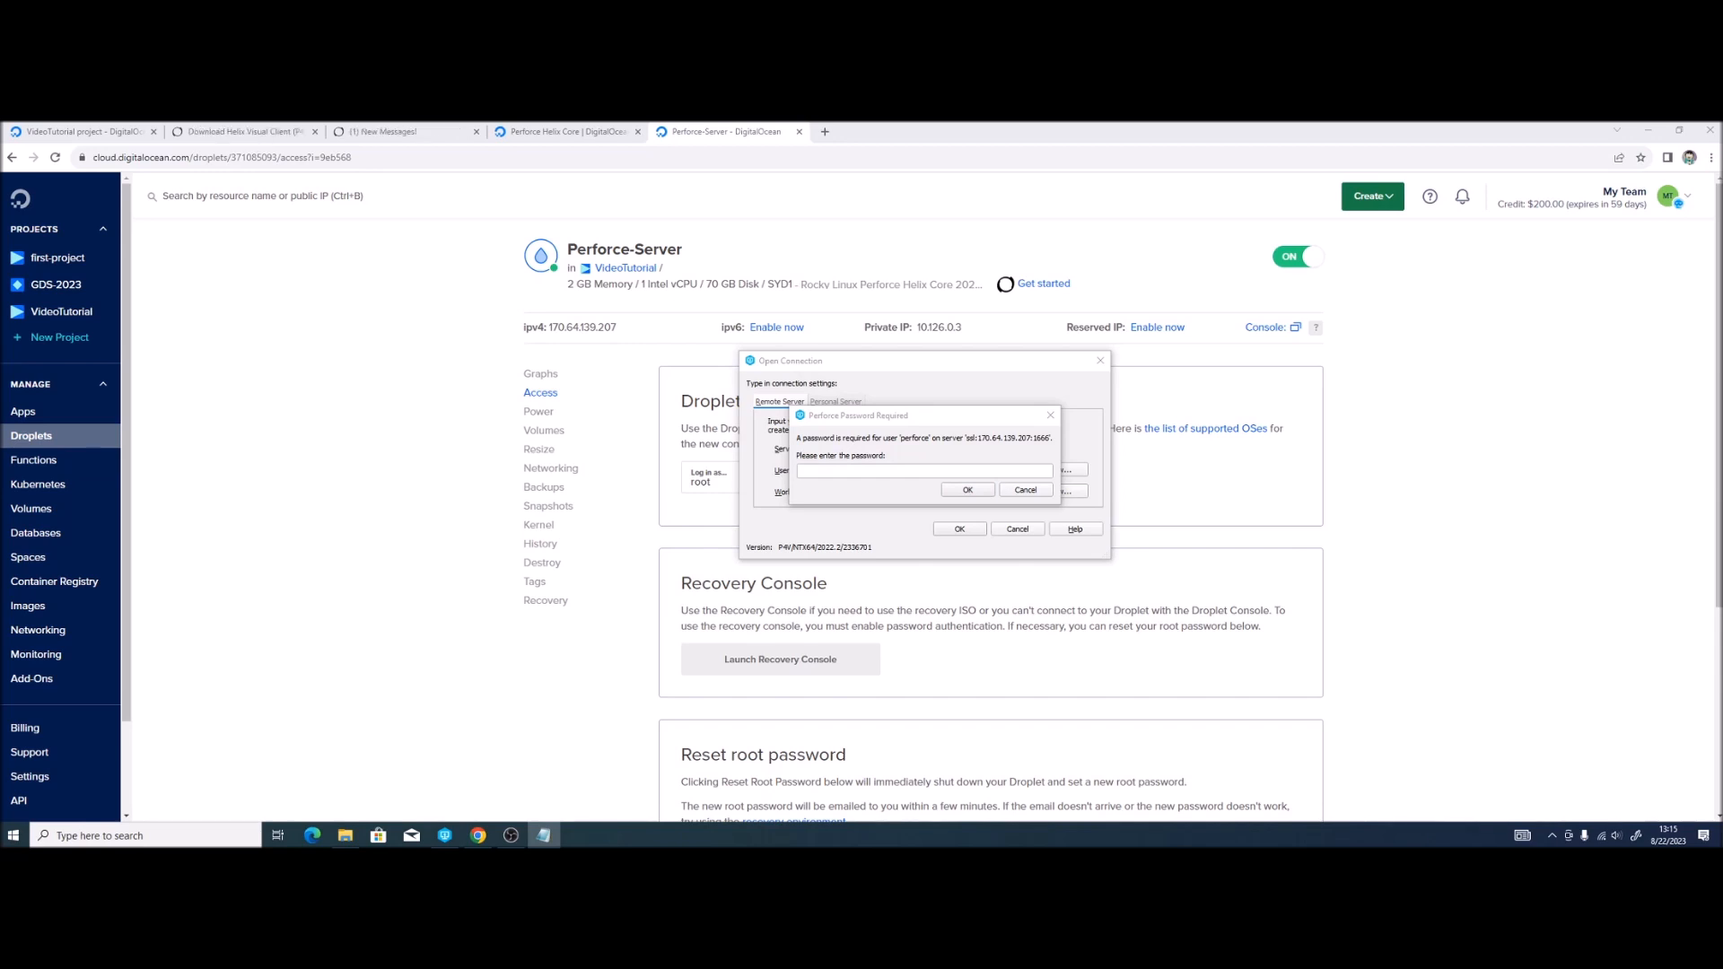
key("alt+Tab")
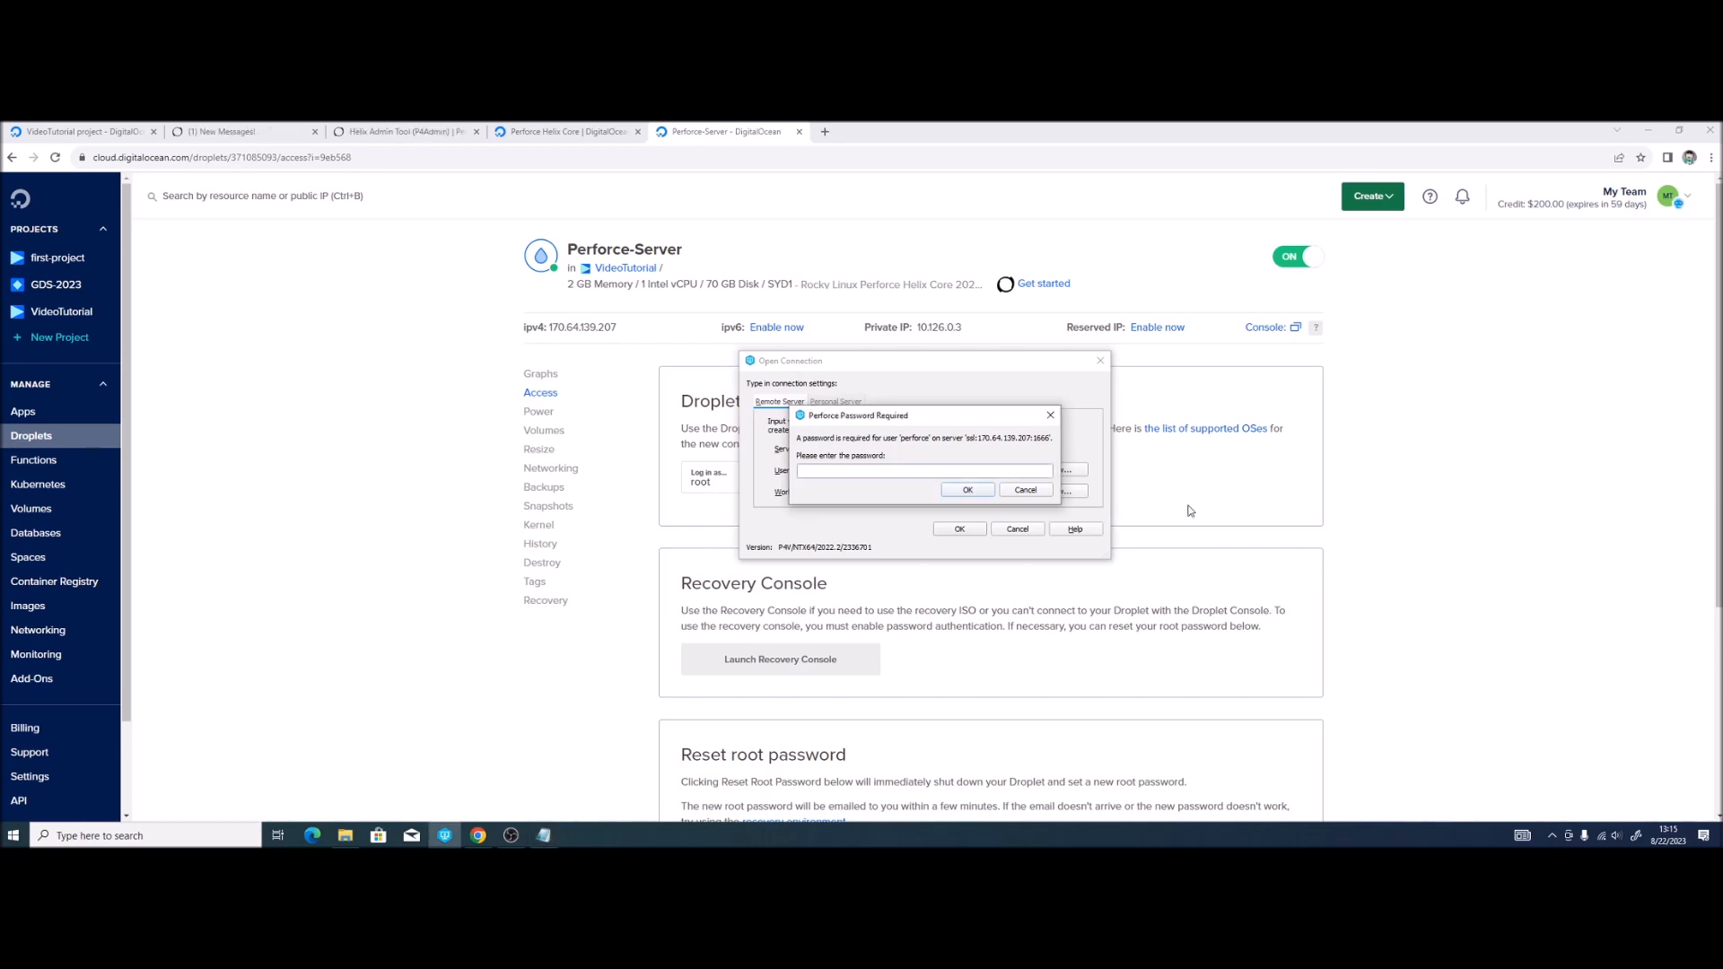
key("ctrl+v")
left_click(957, 489)
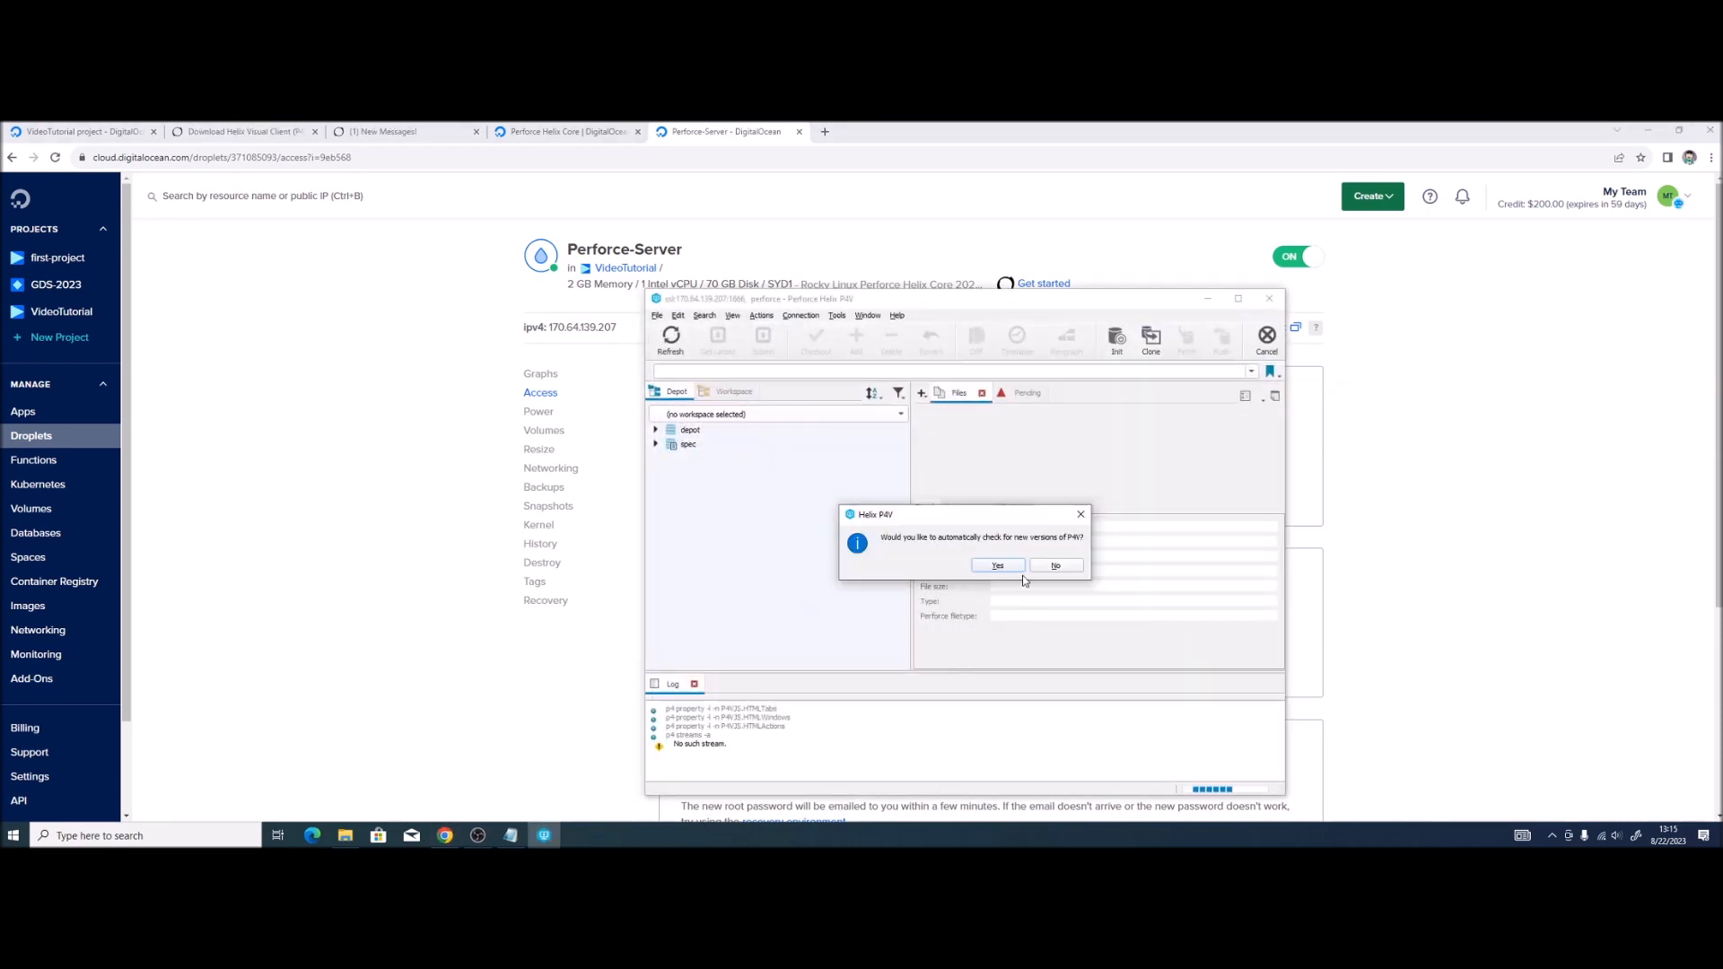
Step: Answer No to P4V's update-check and anonymous usage-data prompts
left_click(1056, 566)
left_click(927, 497)
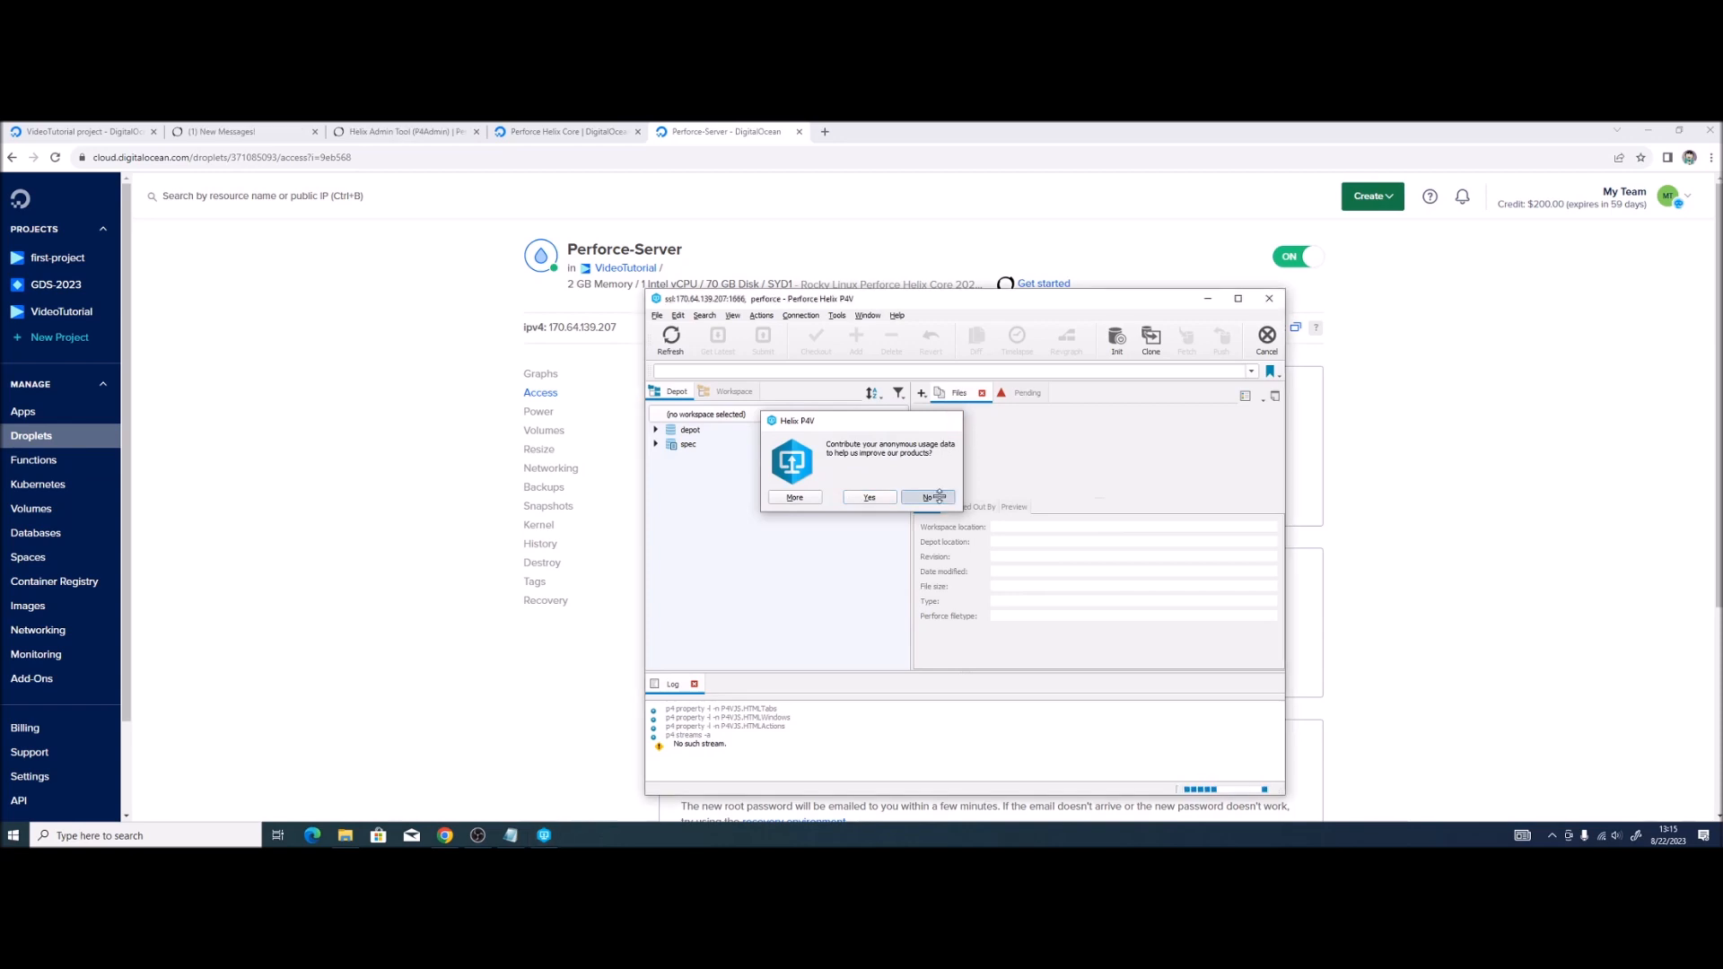
left_click_drag(822, 301, 640, 212)
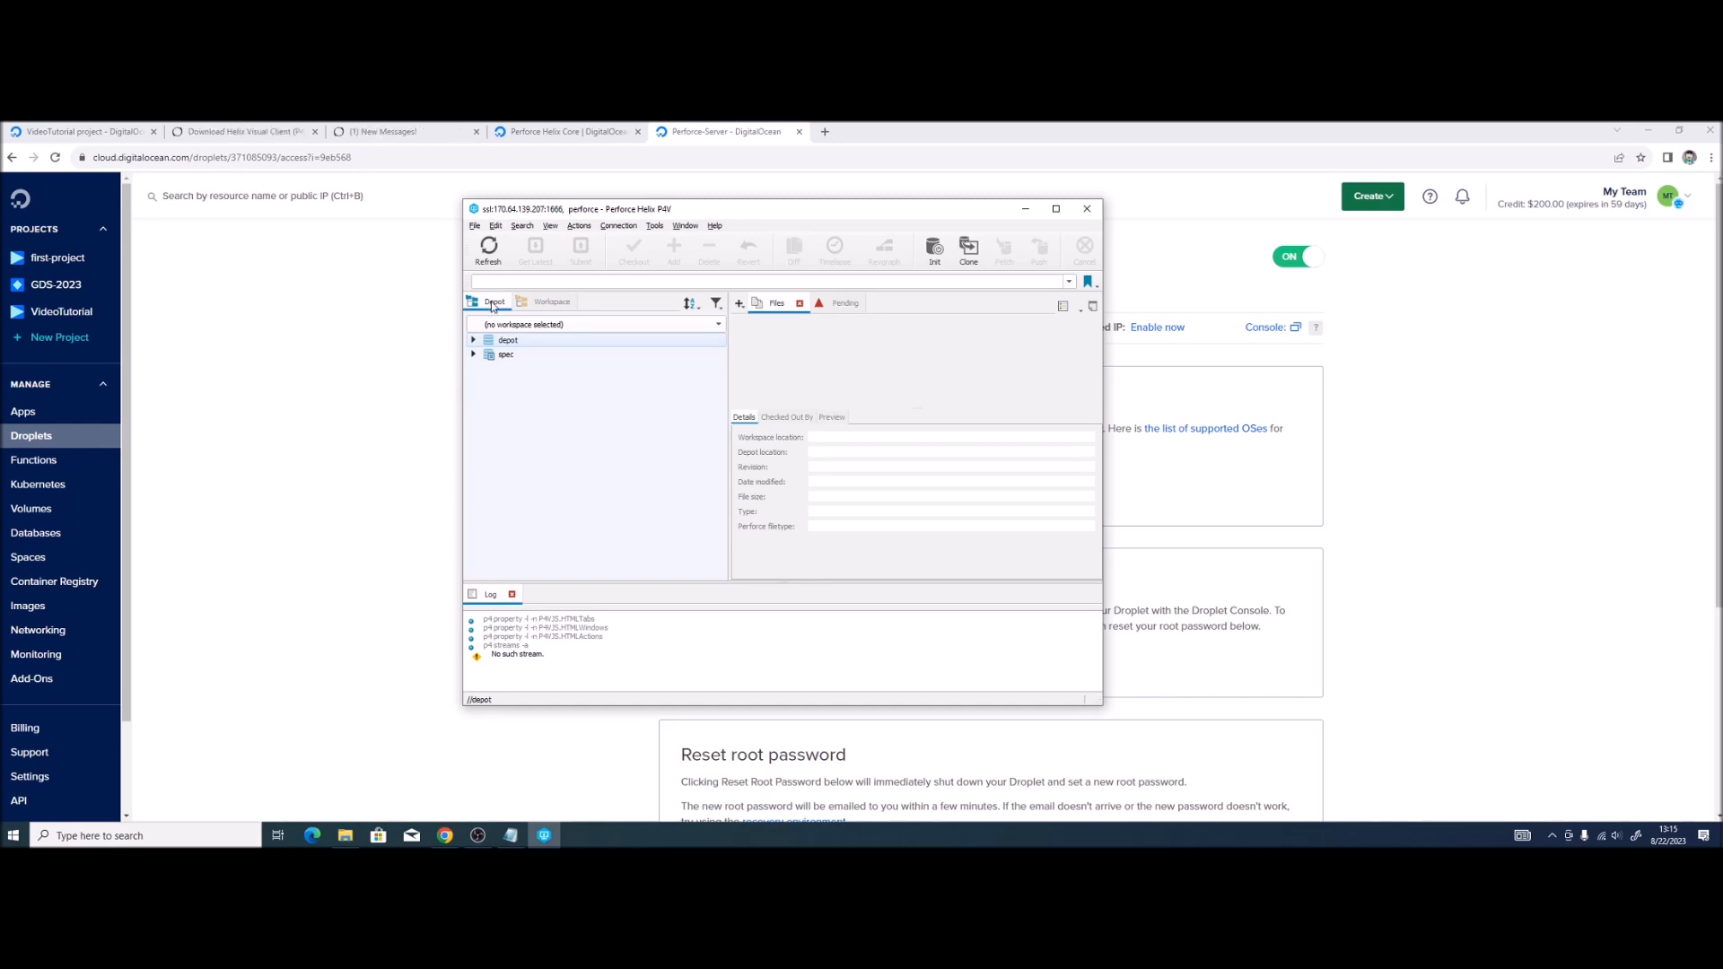
left_click(516, 325)
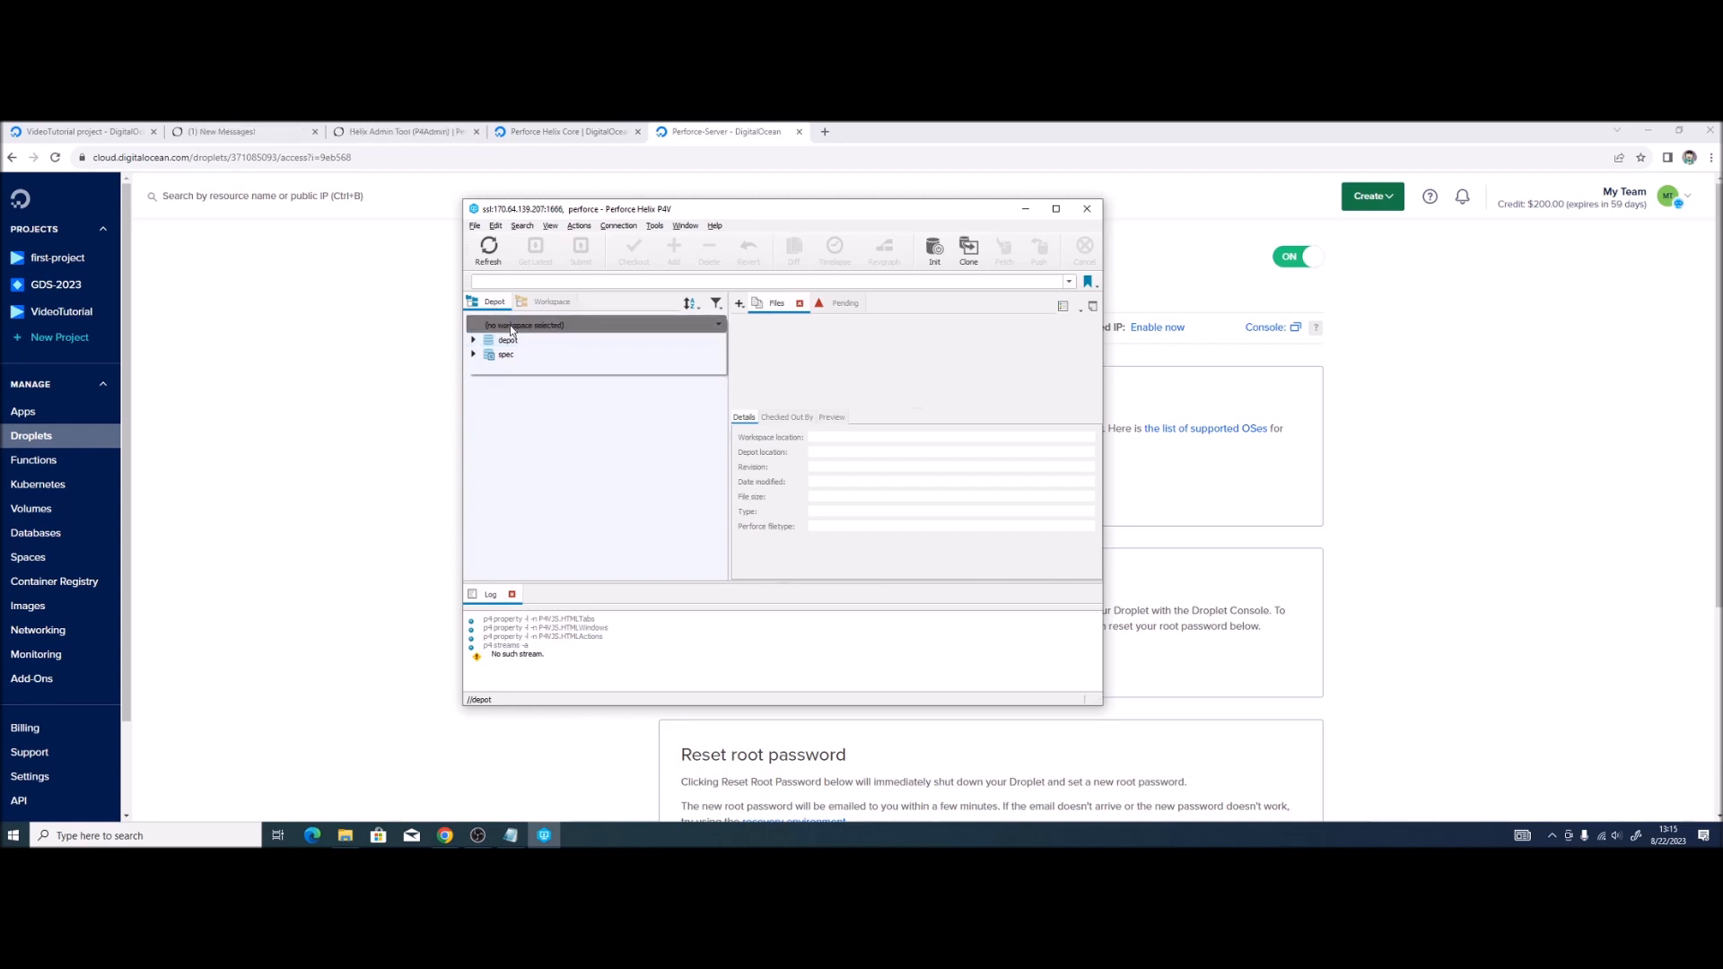
Step: Start a new workspace and create a p4workspacesrandom folder as its root
left_click(516, 354)
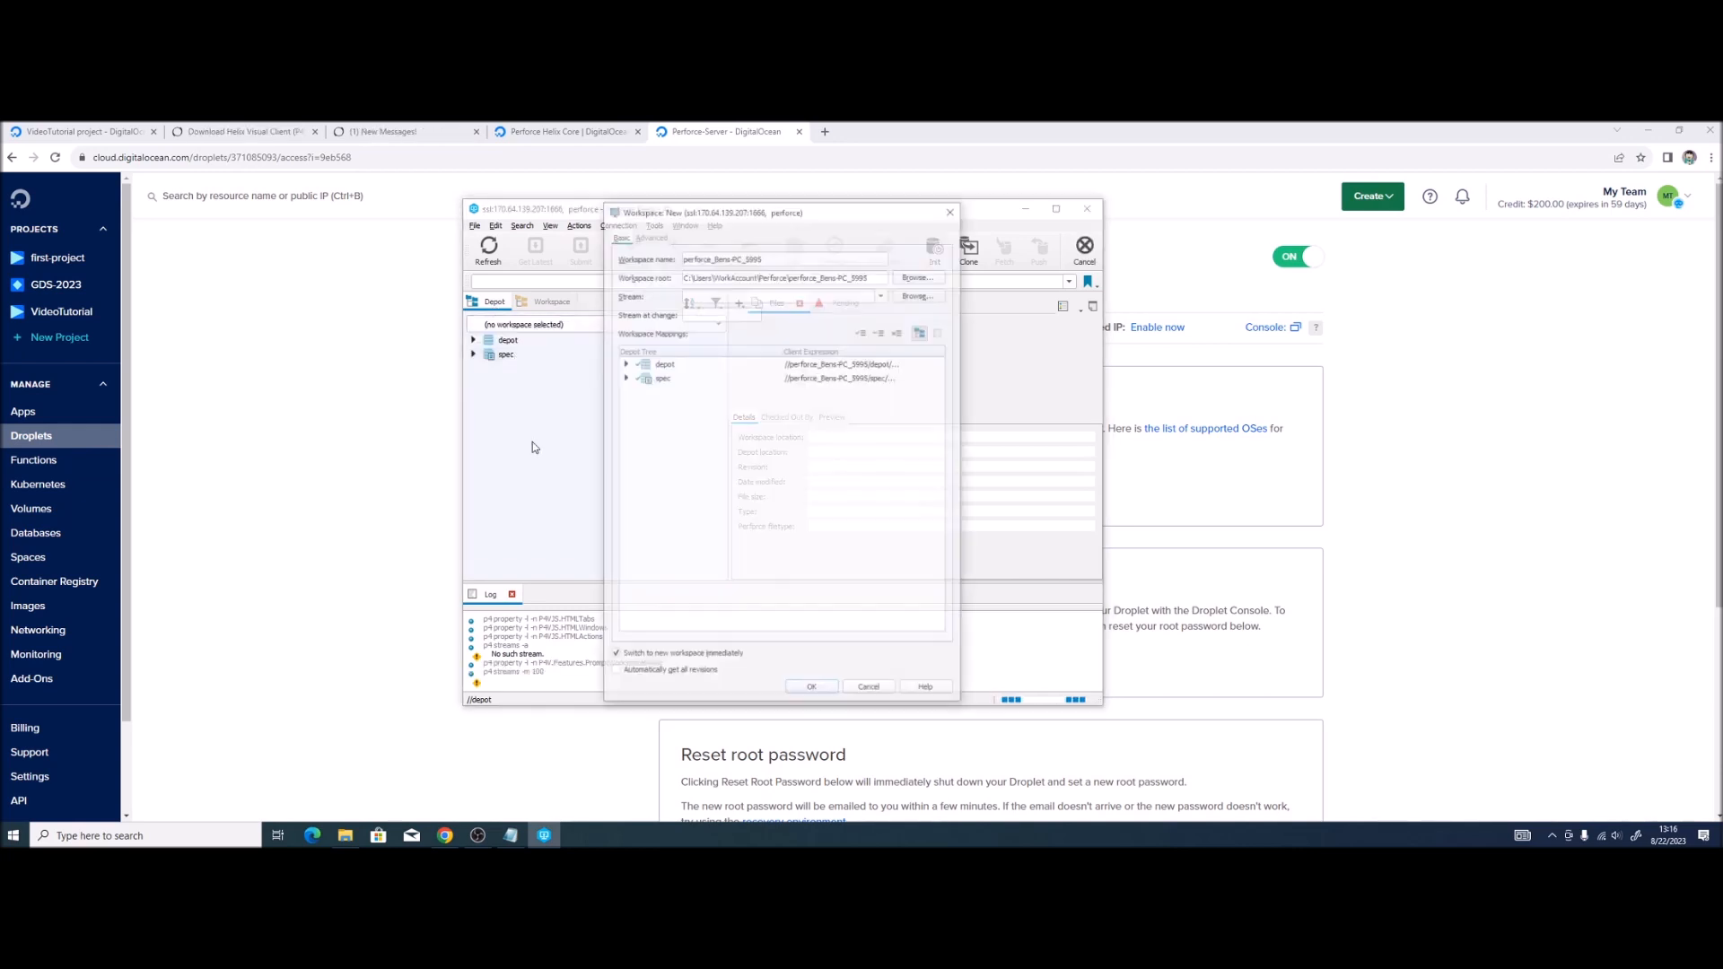
left_click_drag(807, 256, 659, 258)
left_click(790, 257)
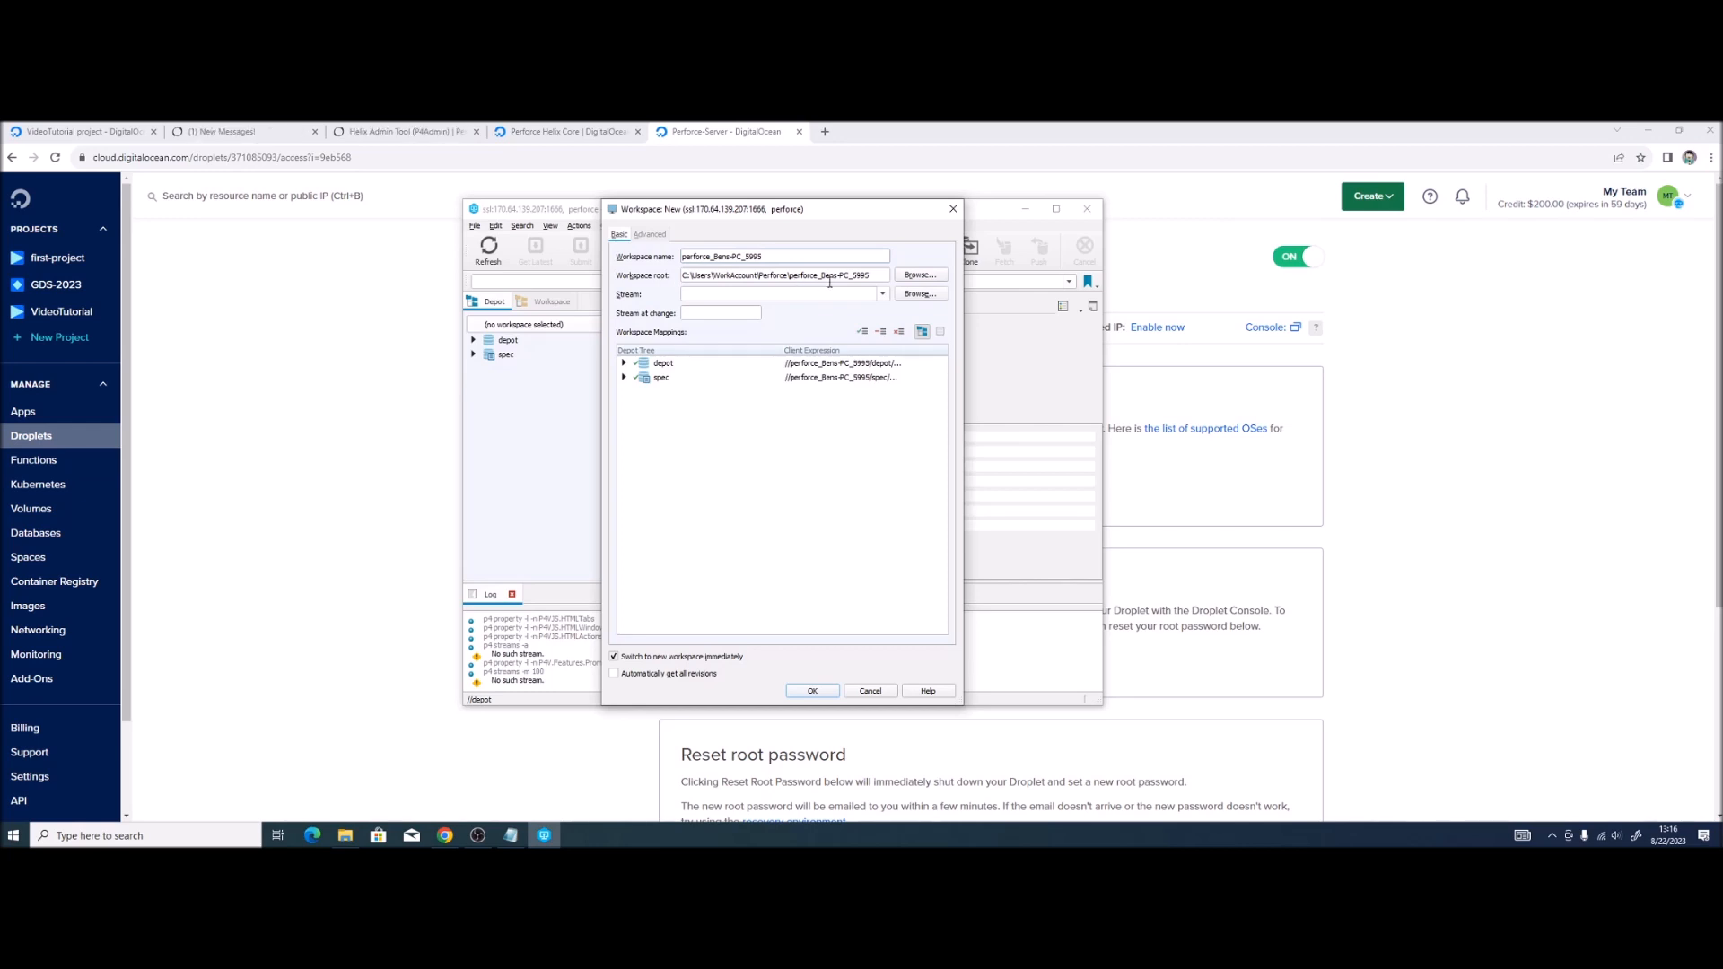
left_click(919, 275)
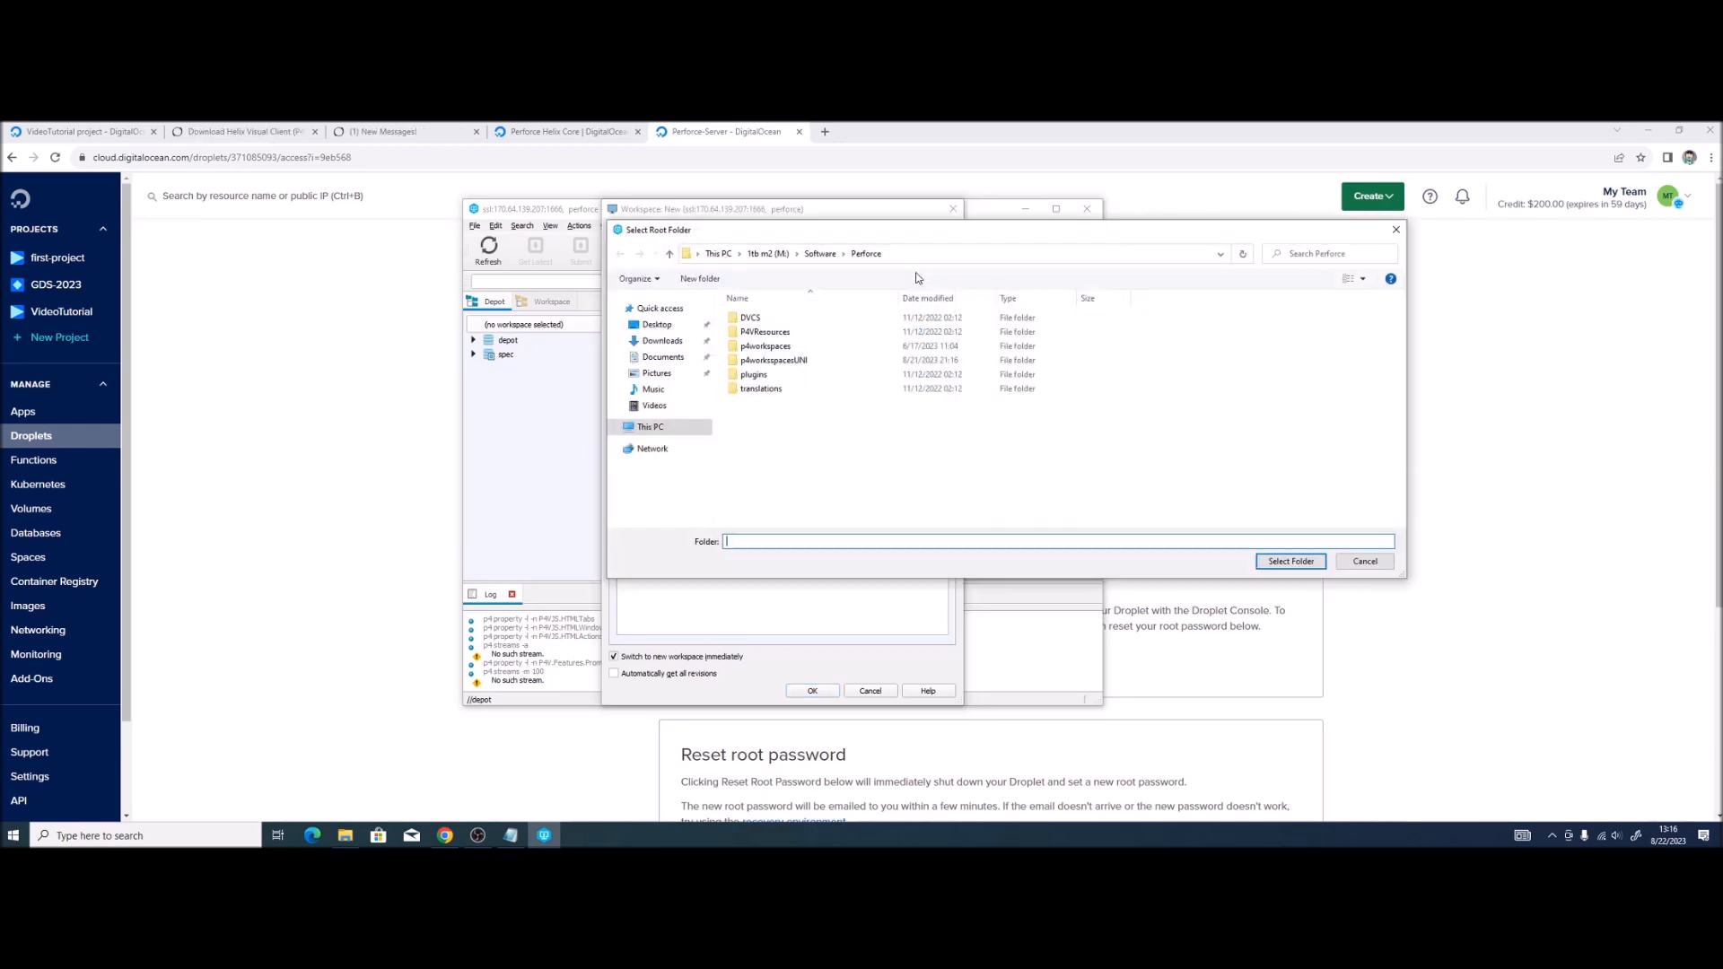
right_click(813, 413)
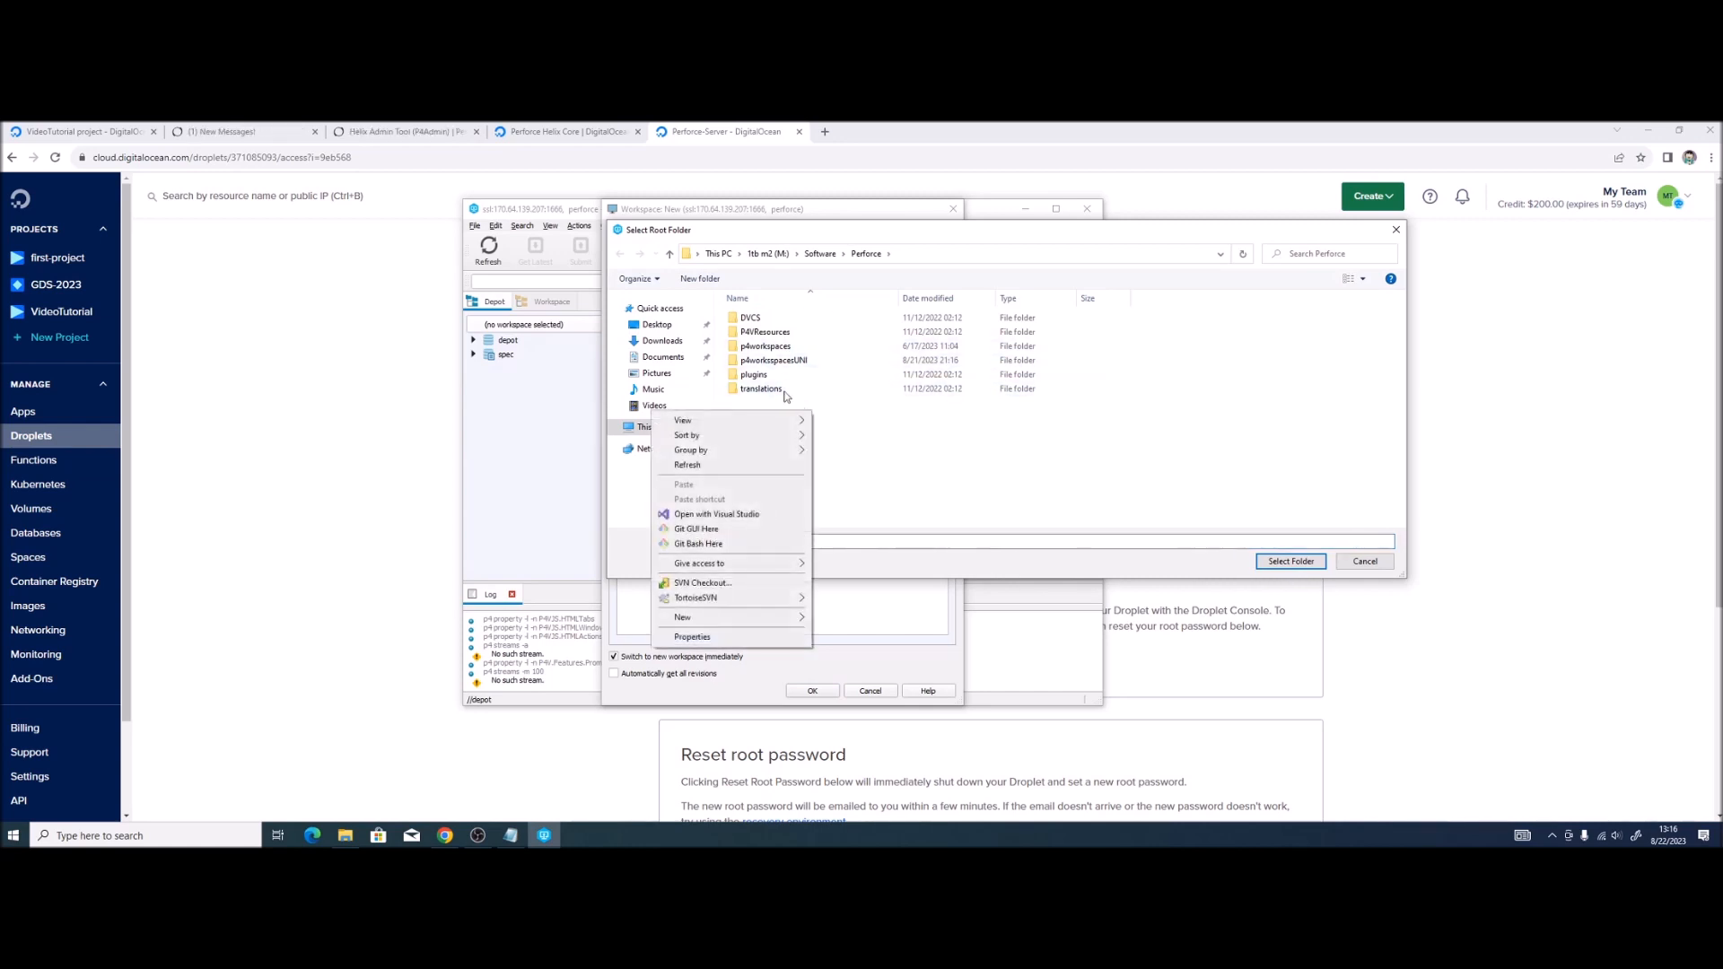
left_click(701, 279)
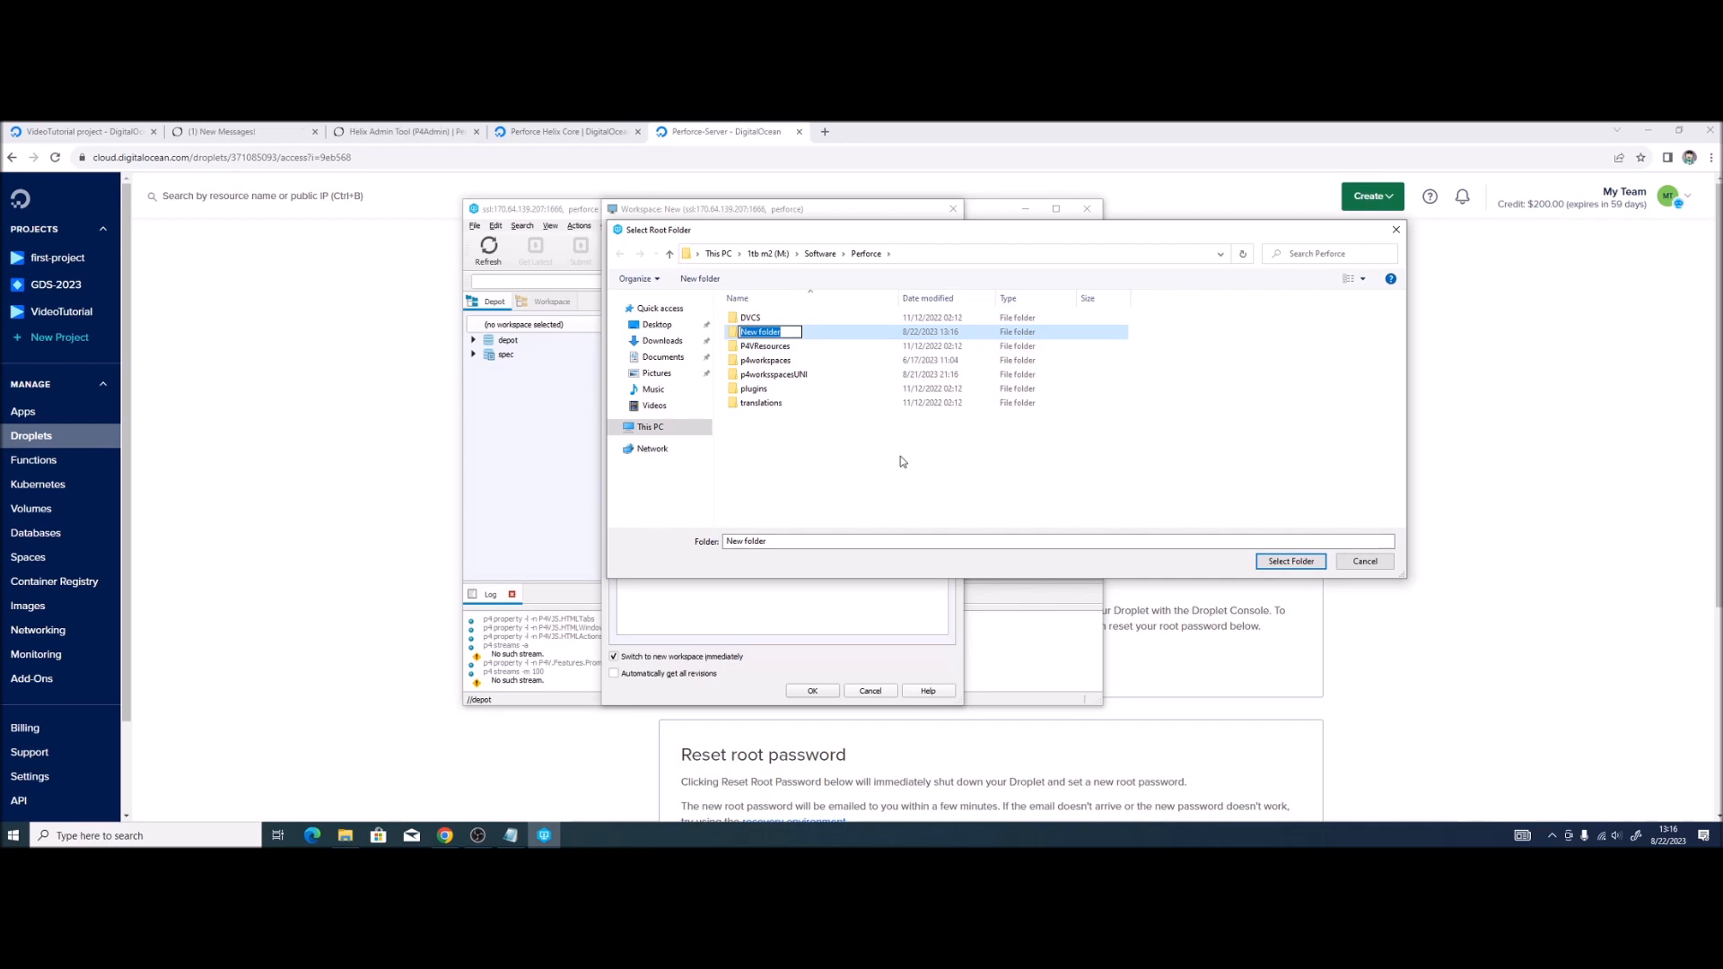
type("p4")
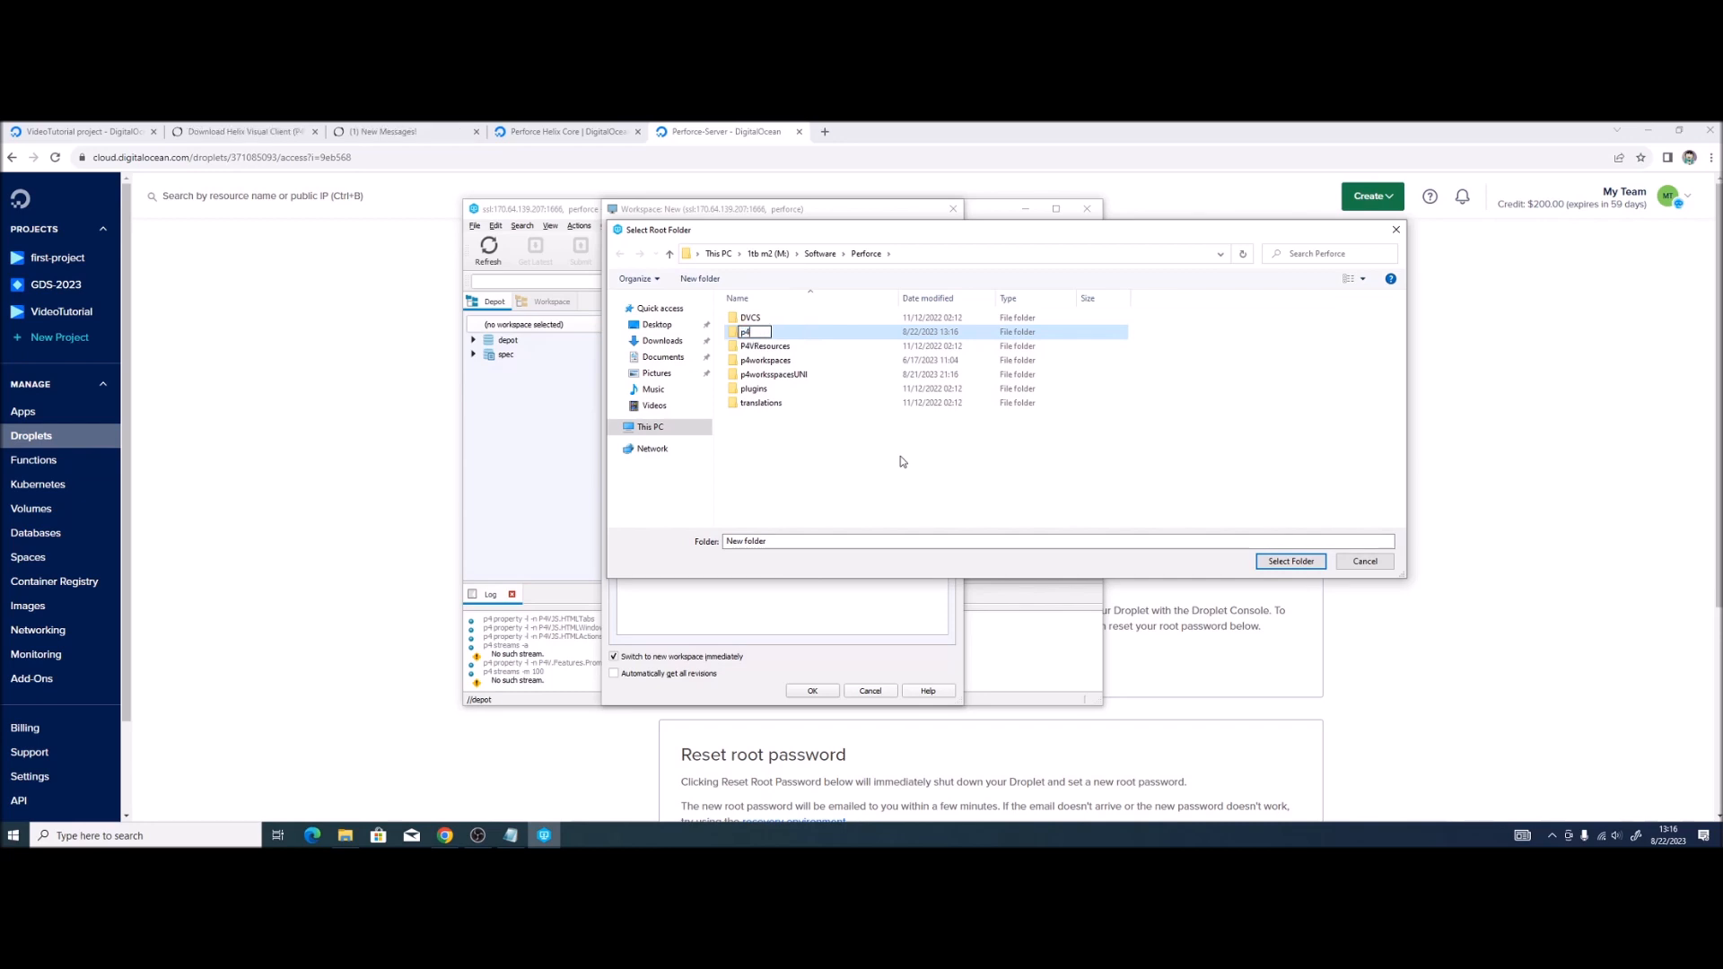
type("workspacesrandom")
key("Return")
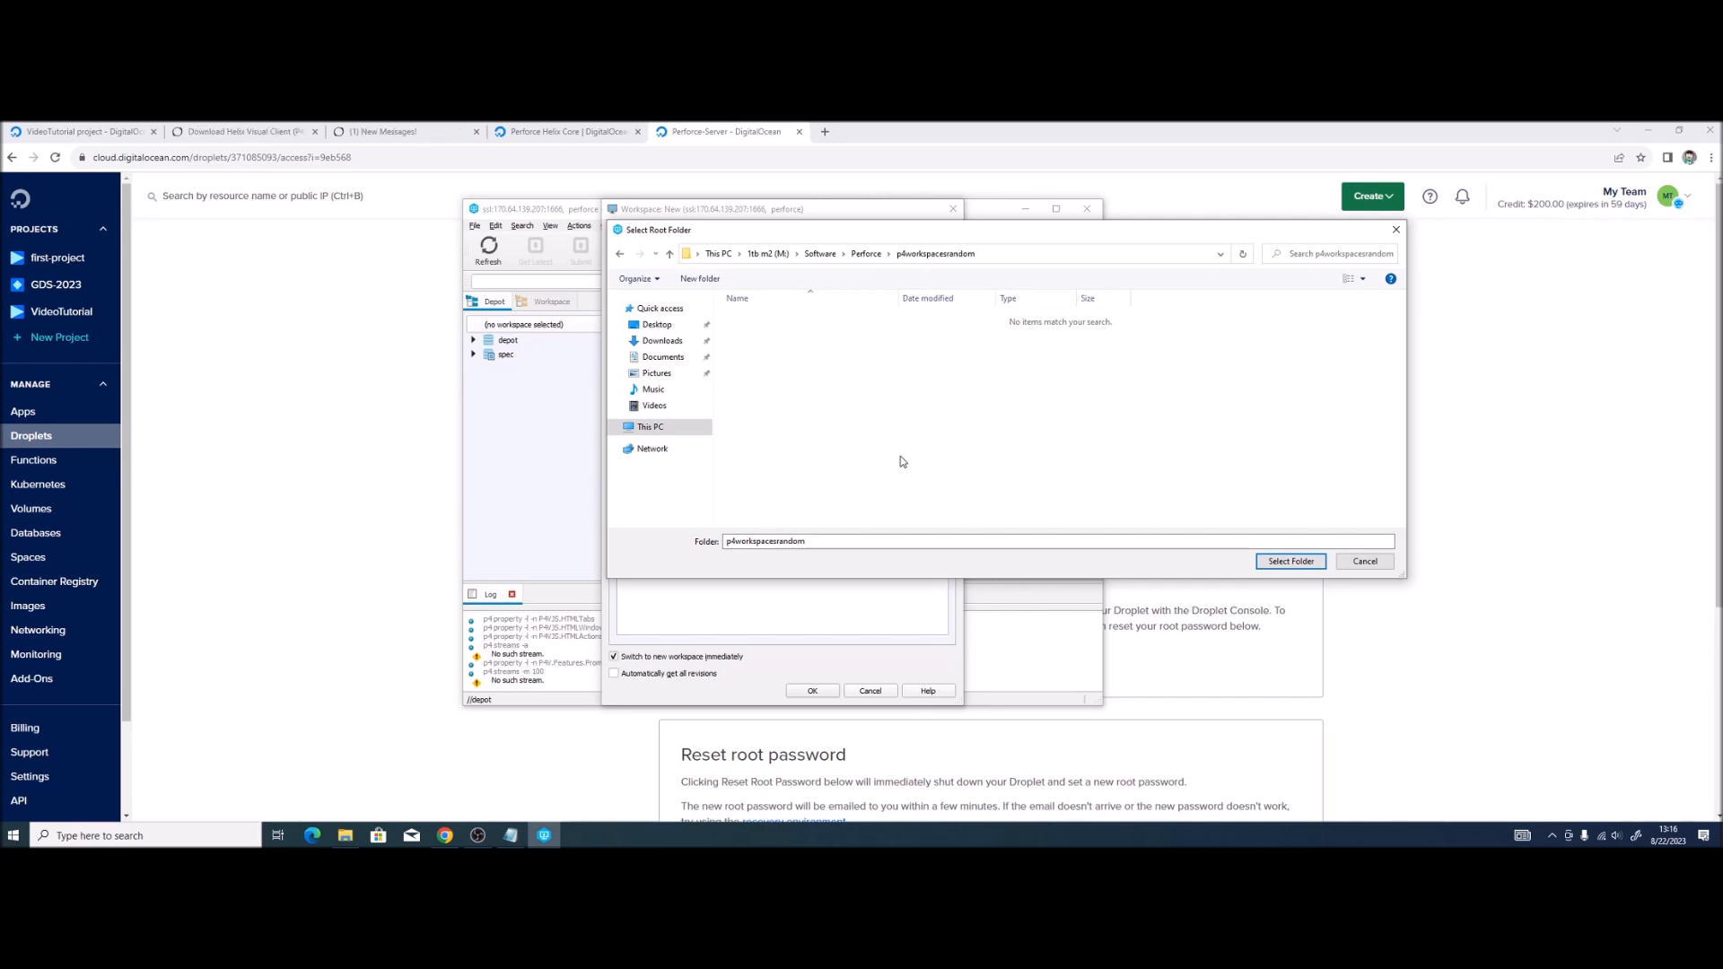
left_click(1291, 562)
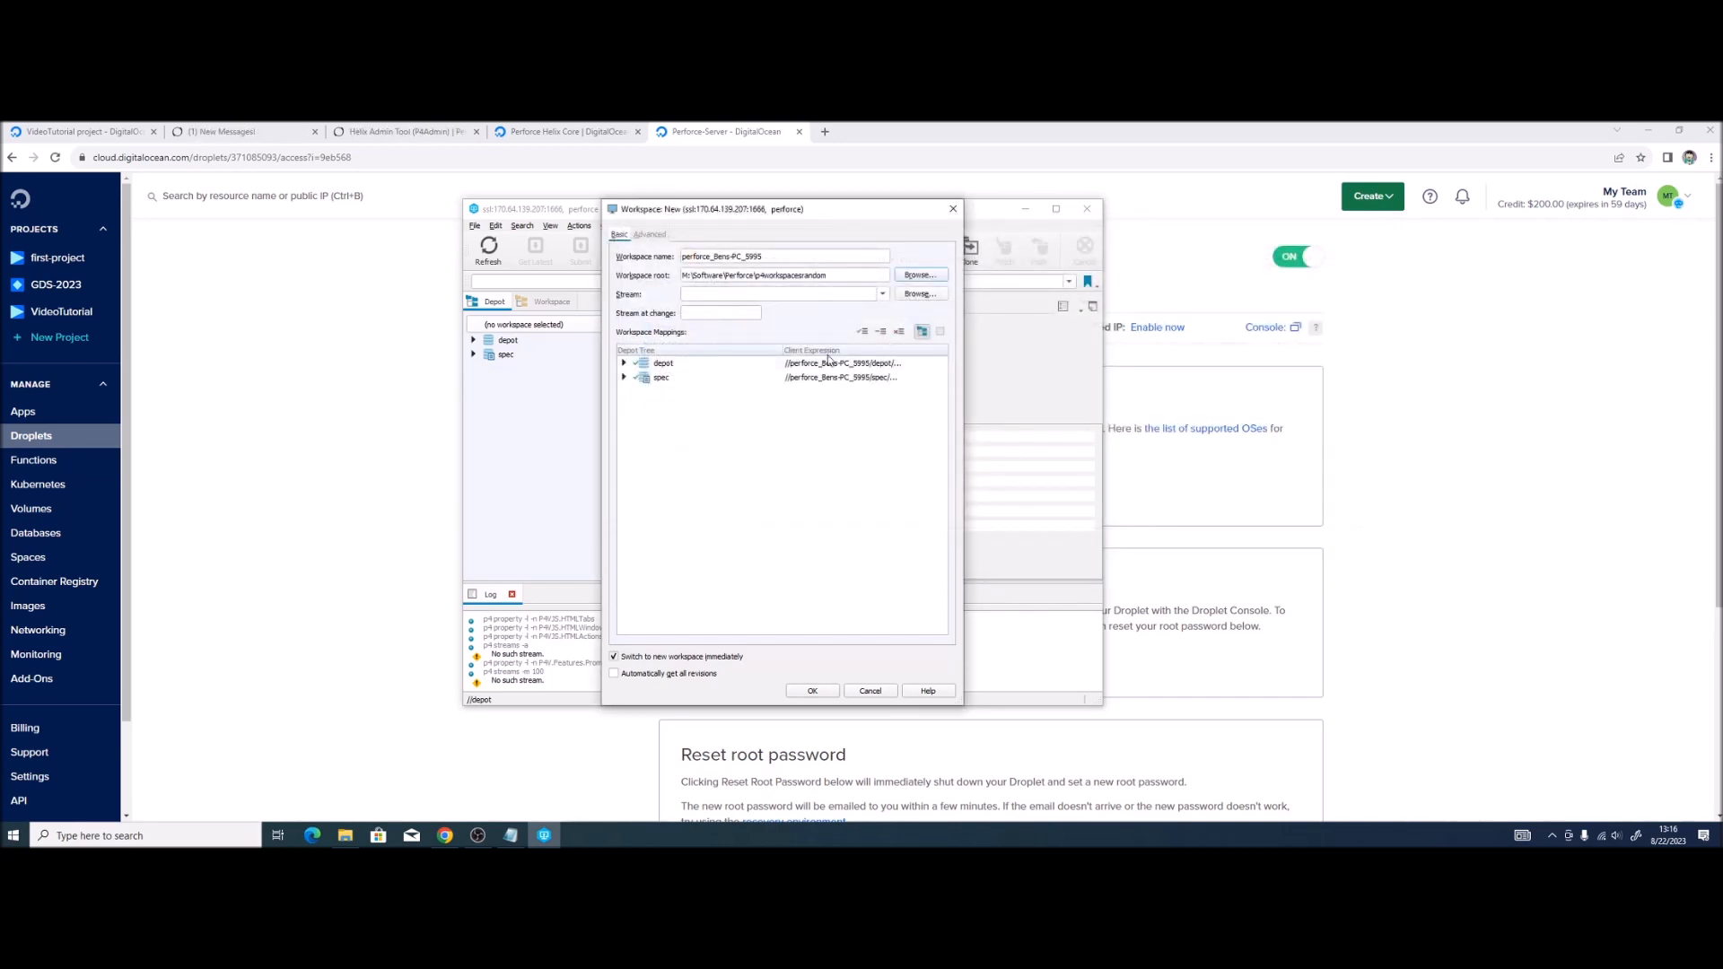
left_click(786, 259)
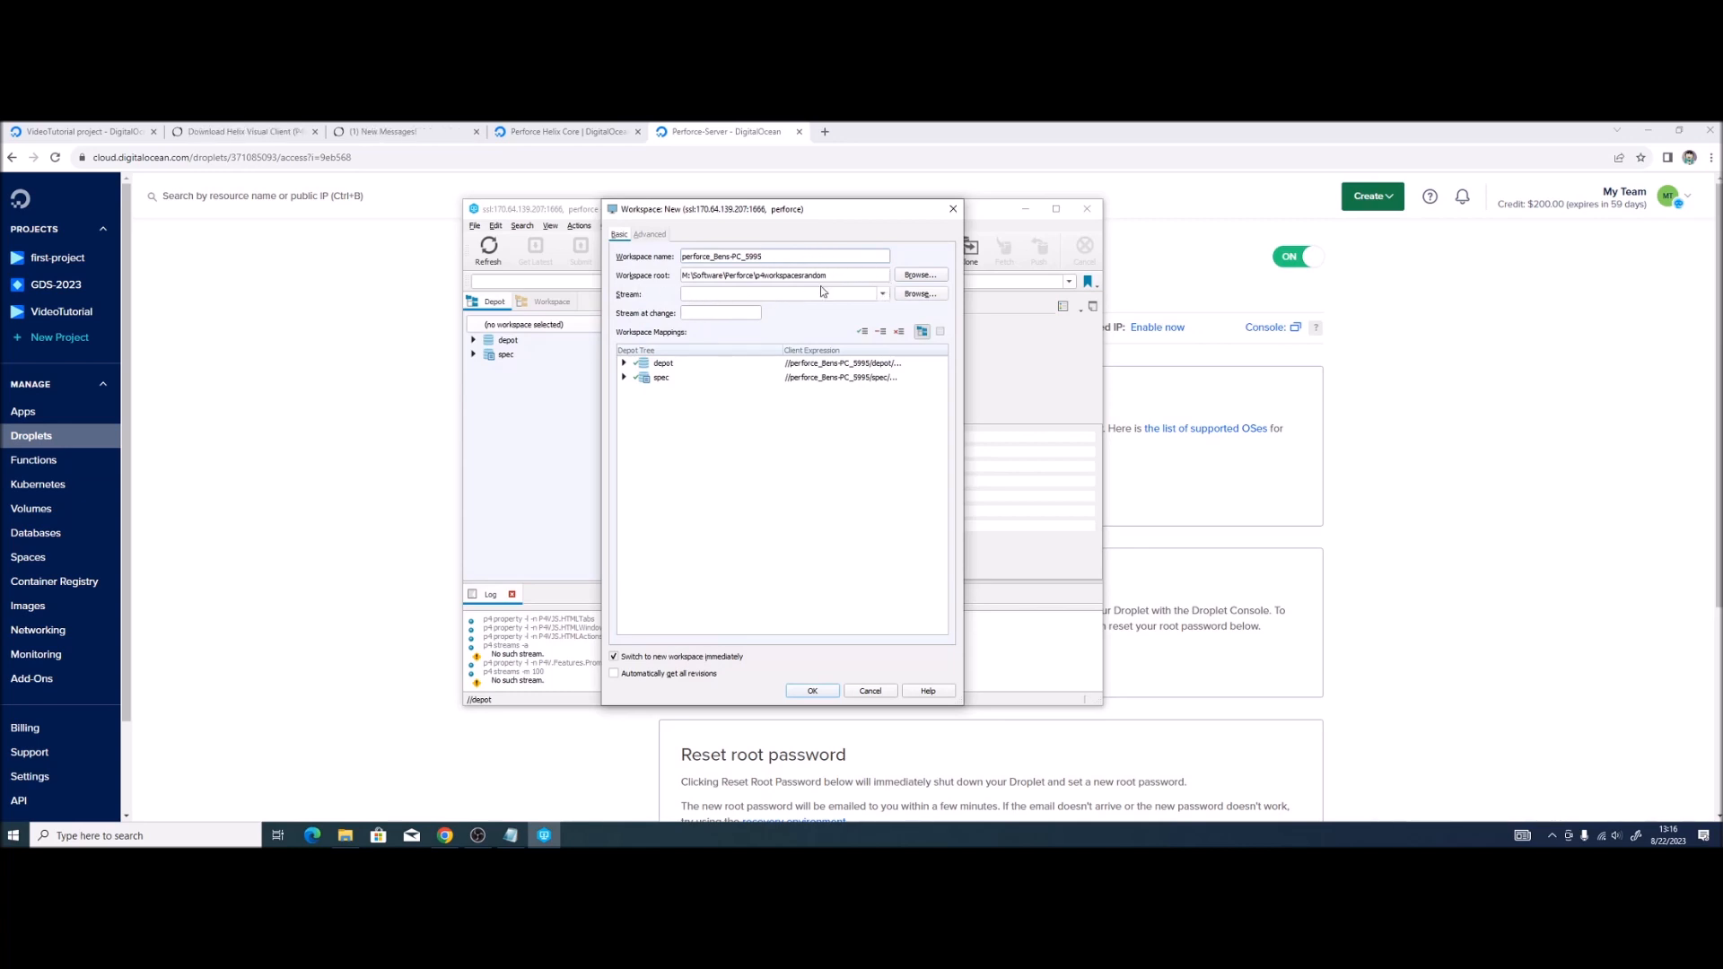
Step: Make a Tutorial folder inside p4workspacesrandom as the root and create the workspace
left_click_drag(798, 259, 680, 252)
left_click(920, 275)
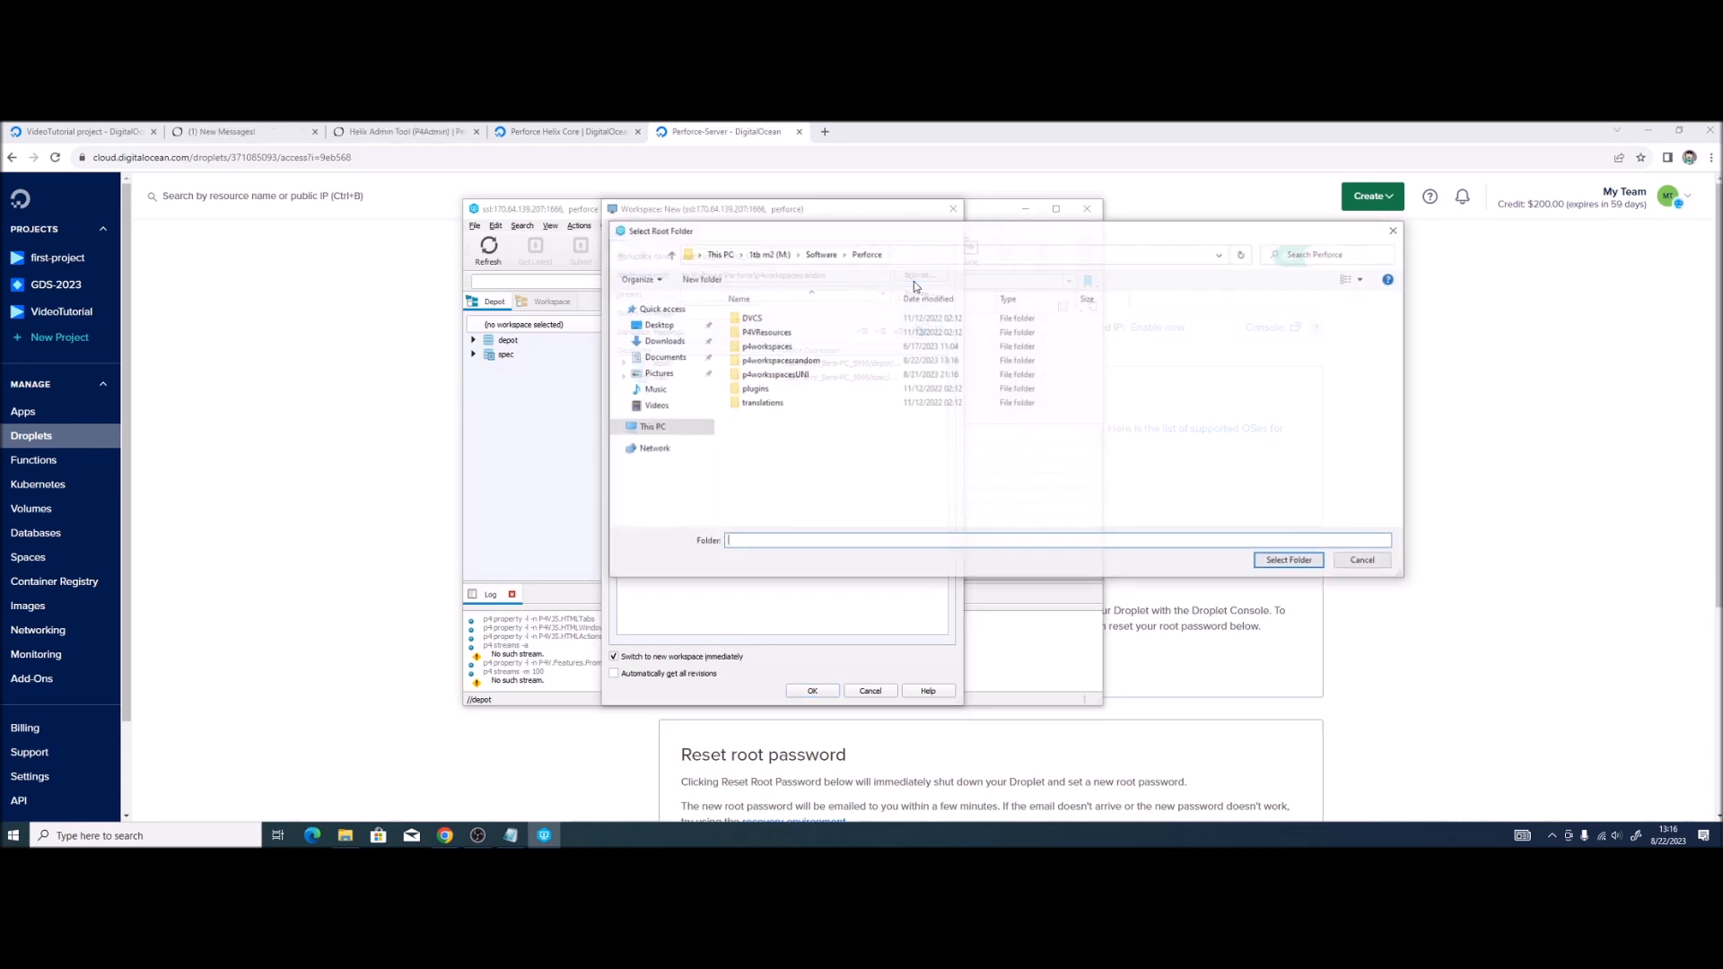
double_click(825, 363)
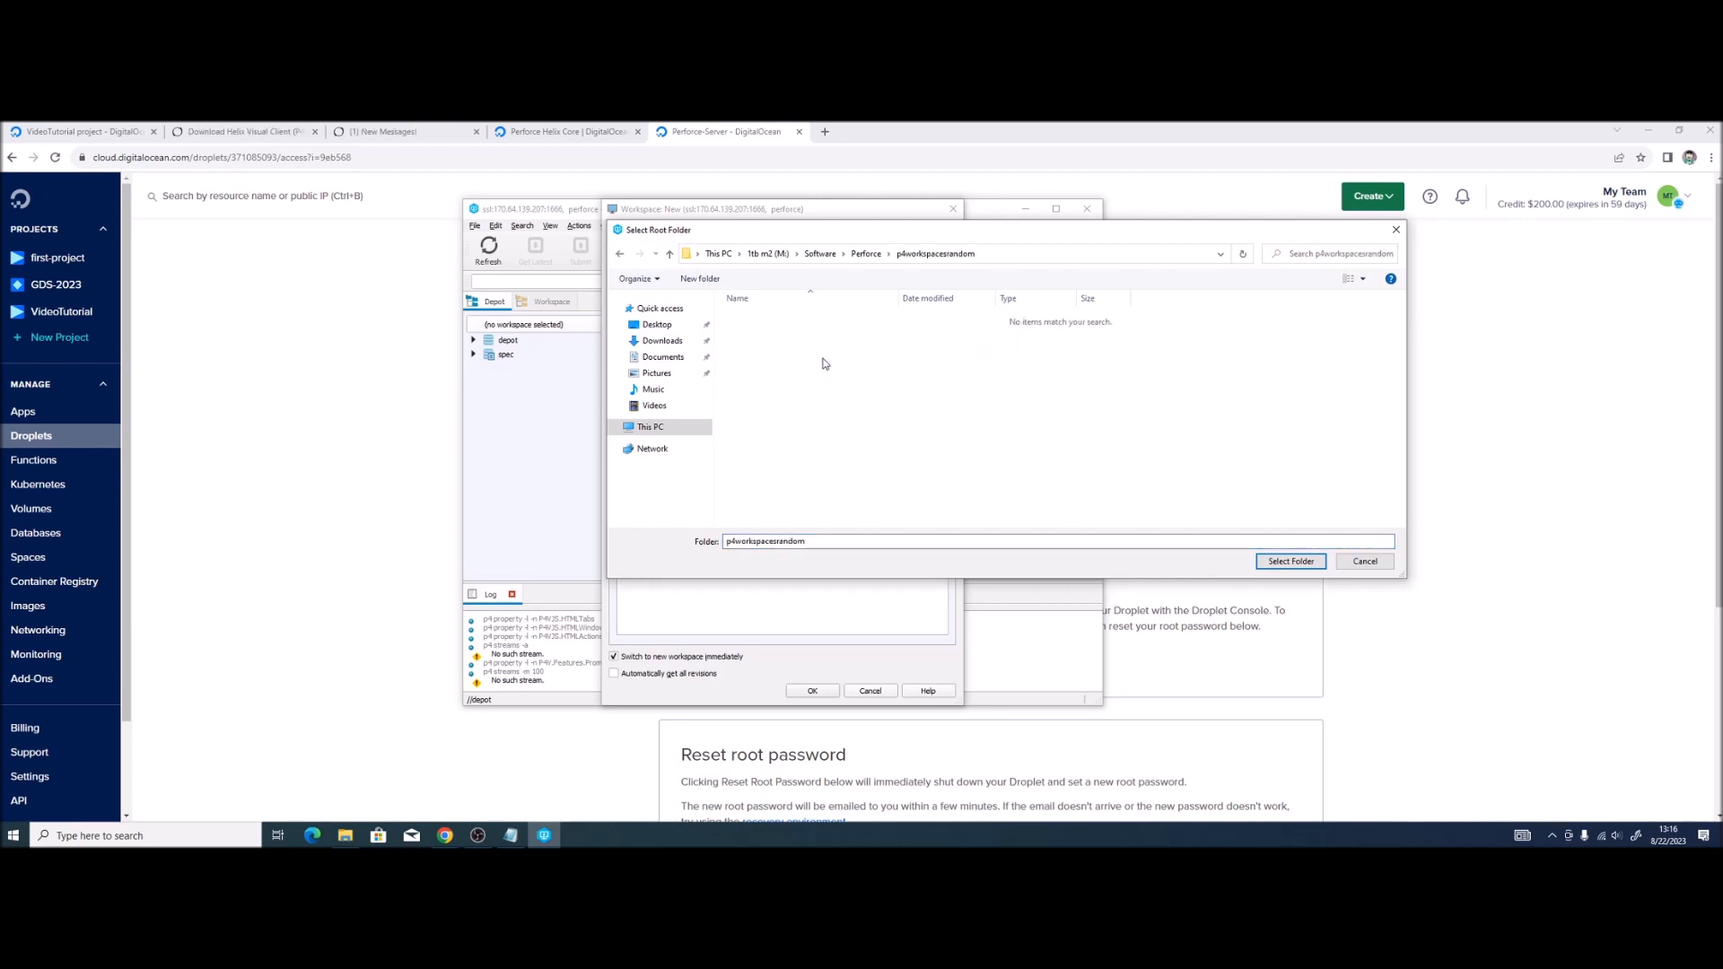
left_click(702, 279)
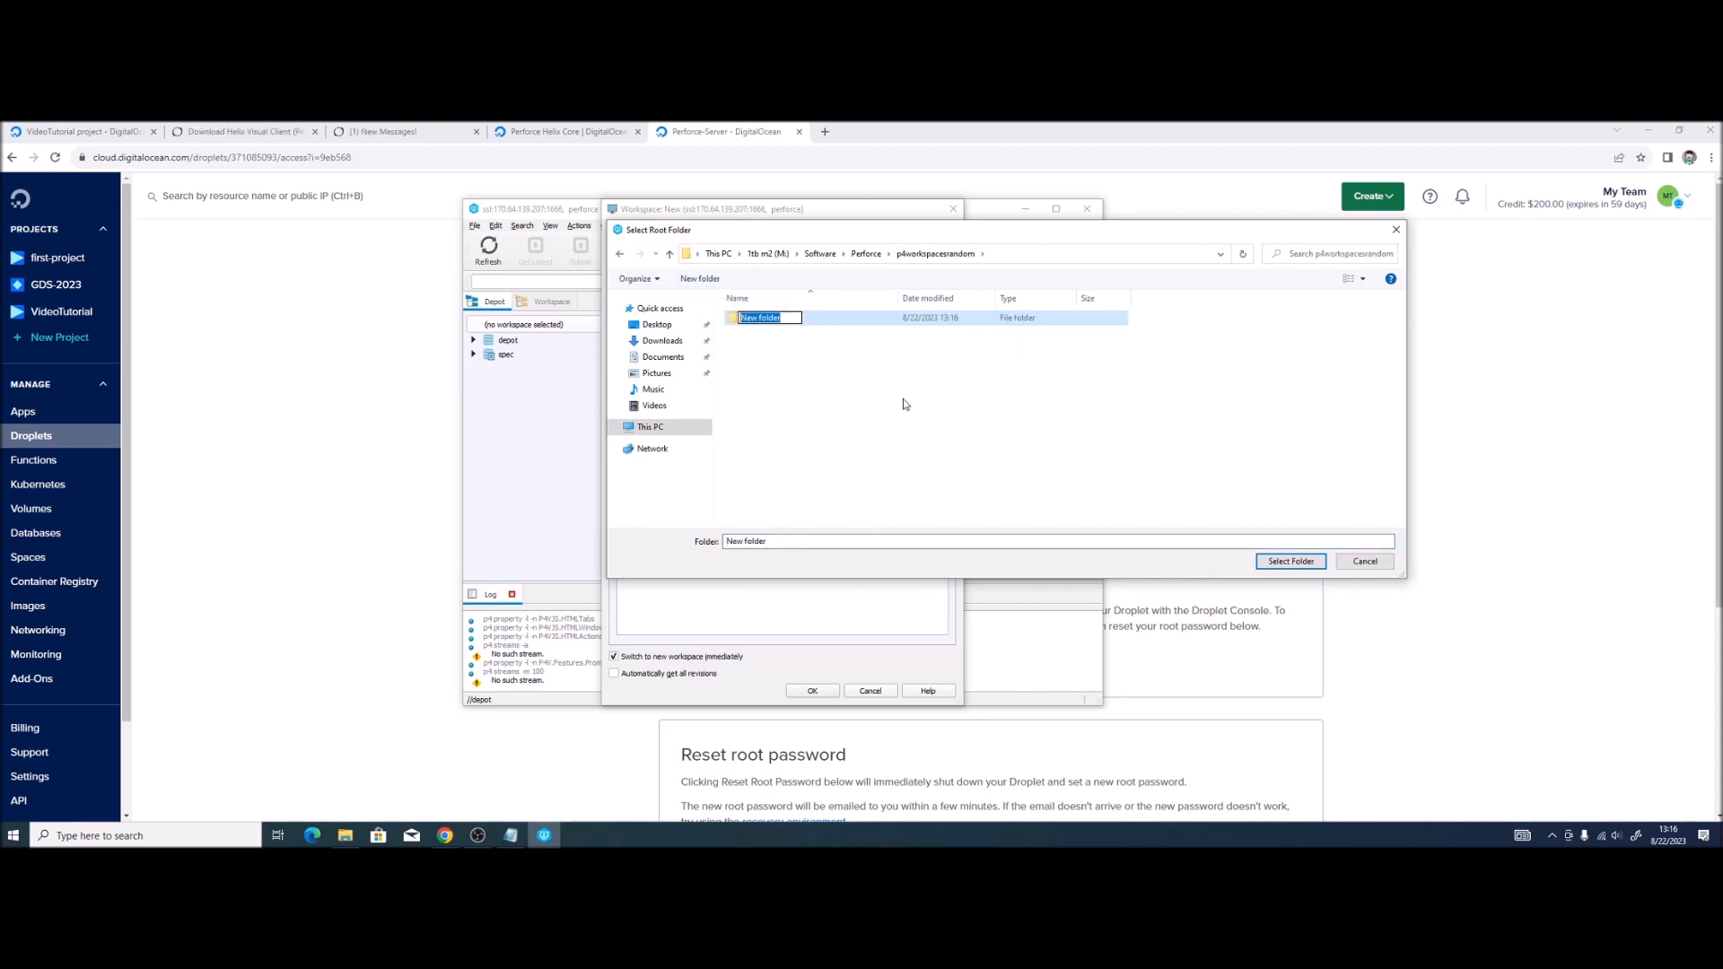
type("Tutorial")
key("Return")
key("Return")
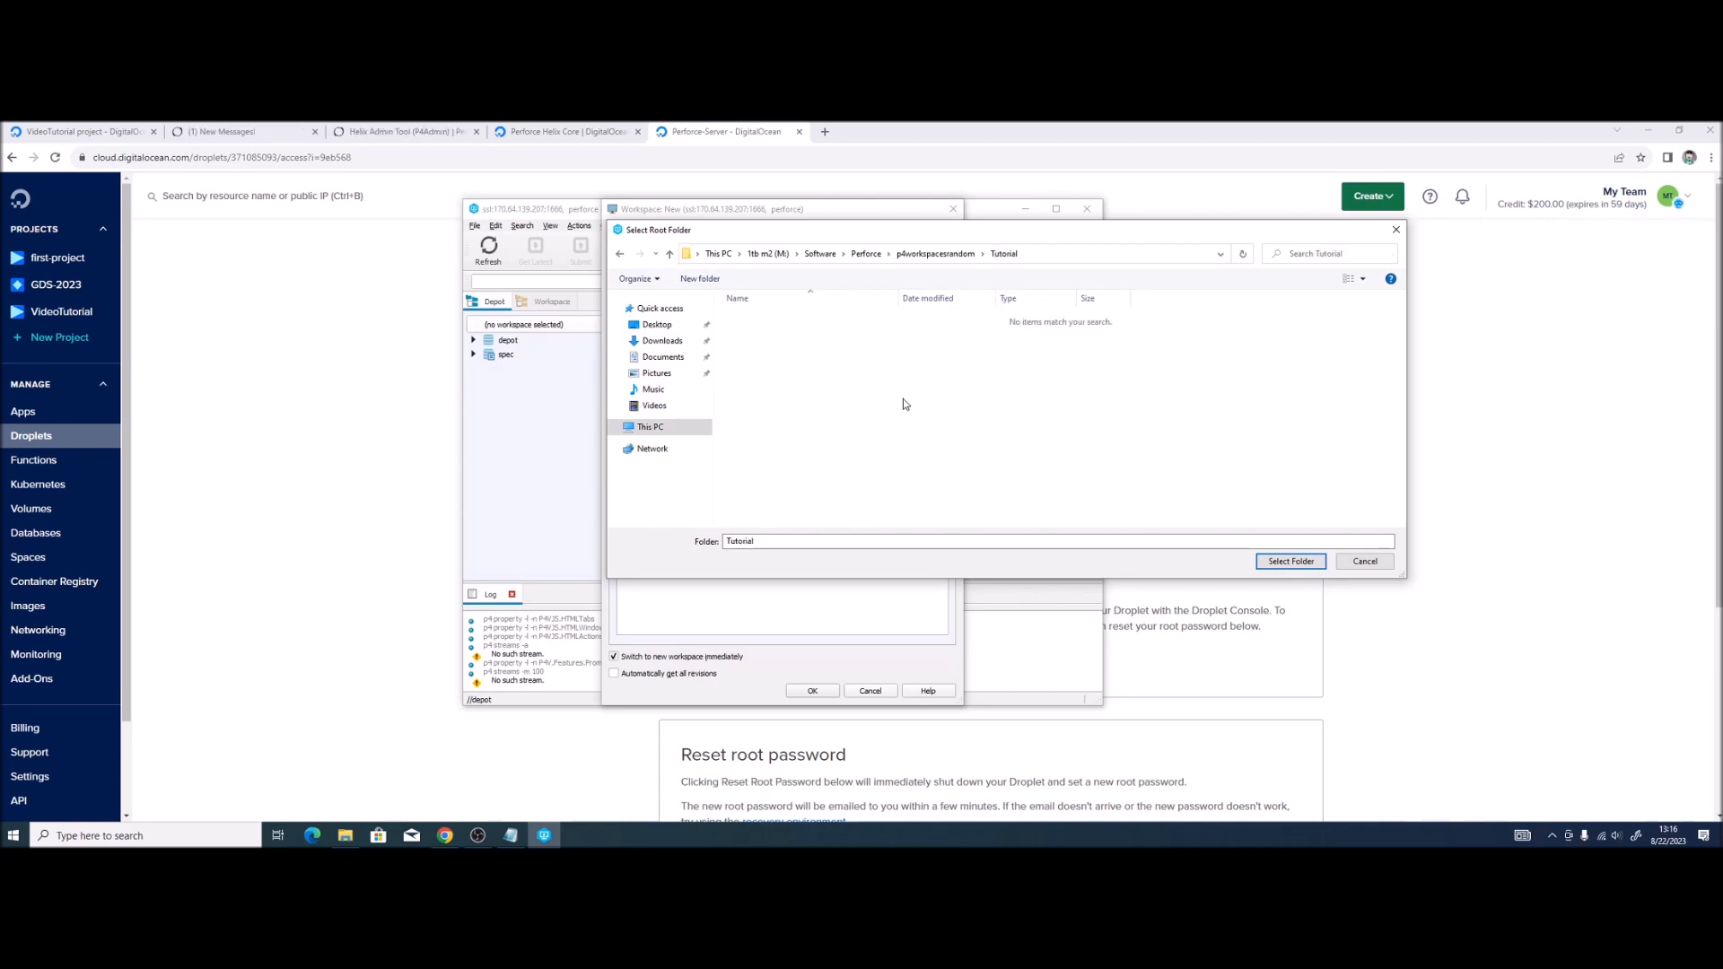
key("Return")
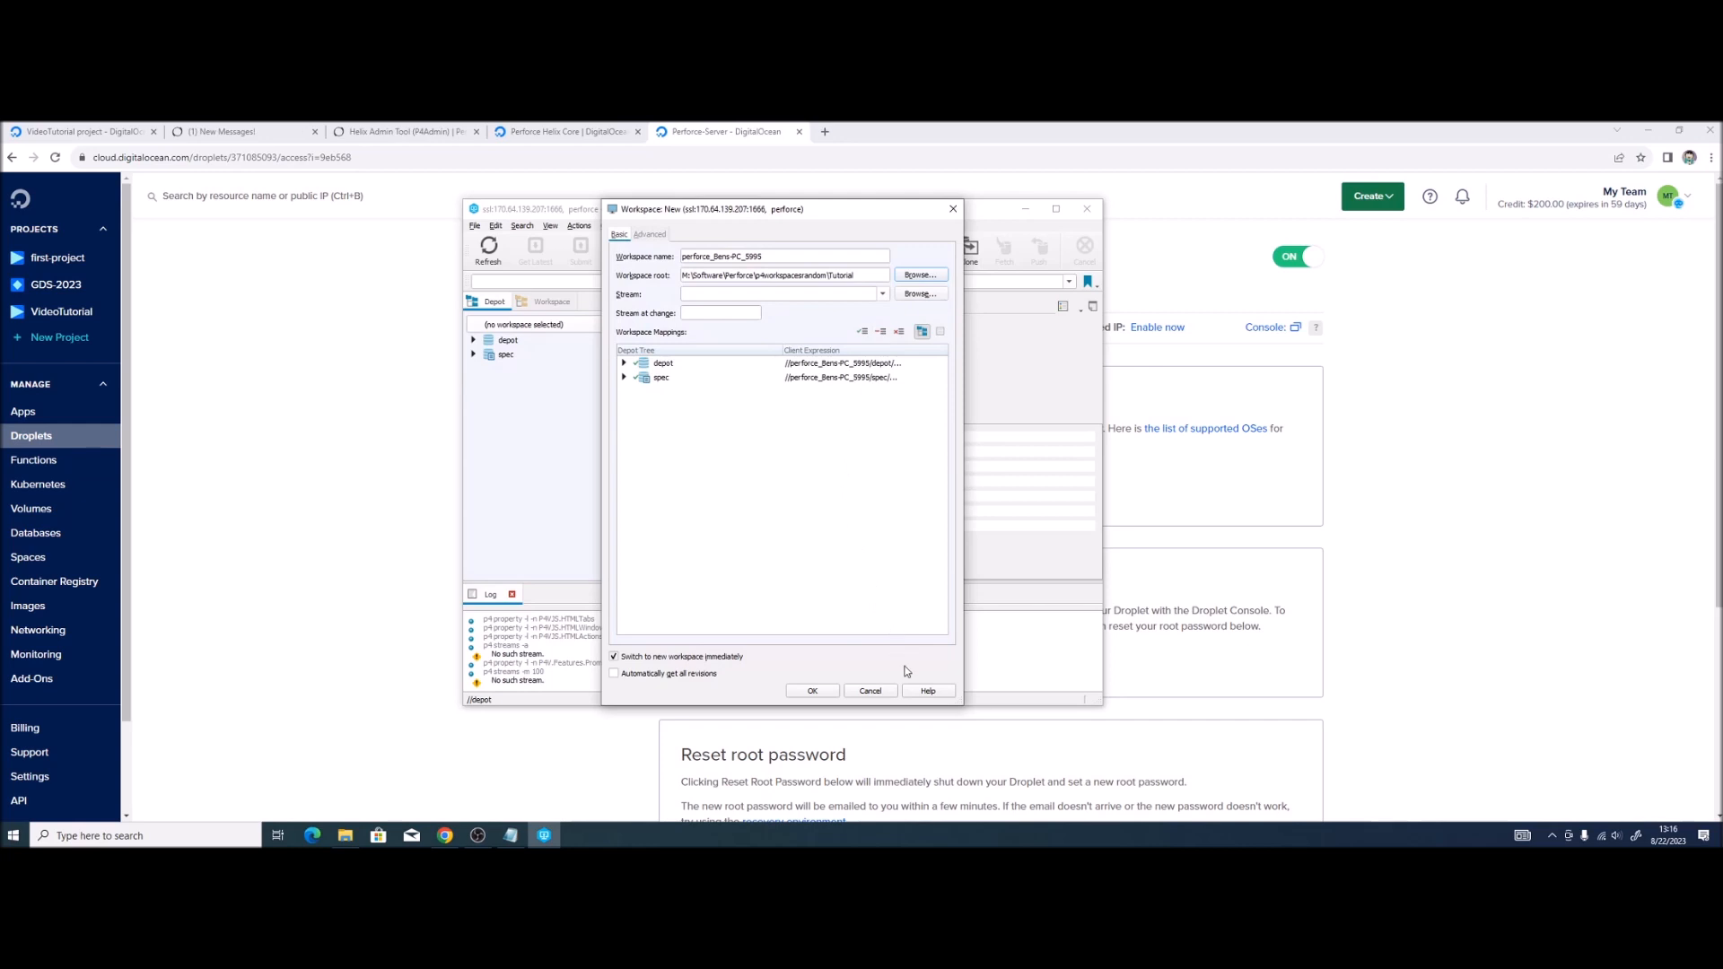
left_click(813, 691)
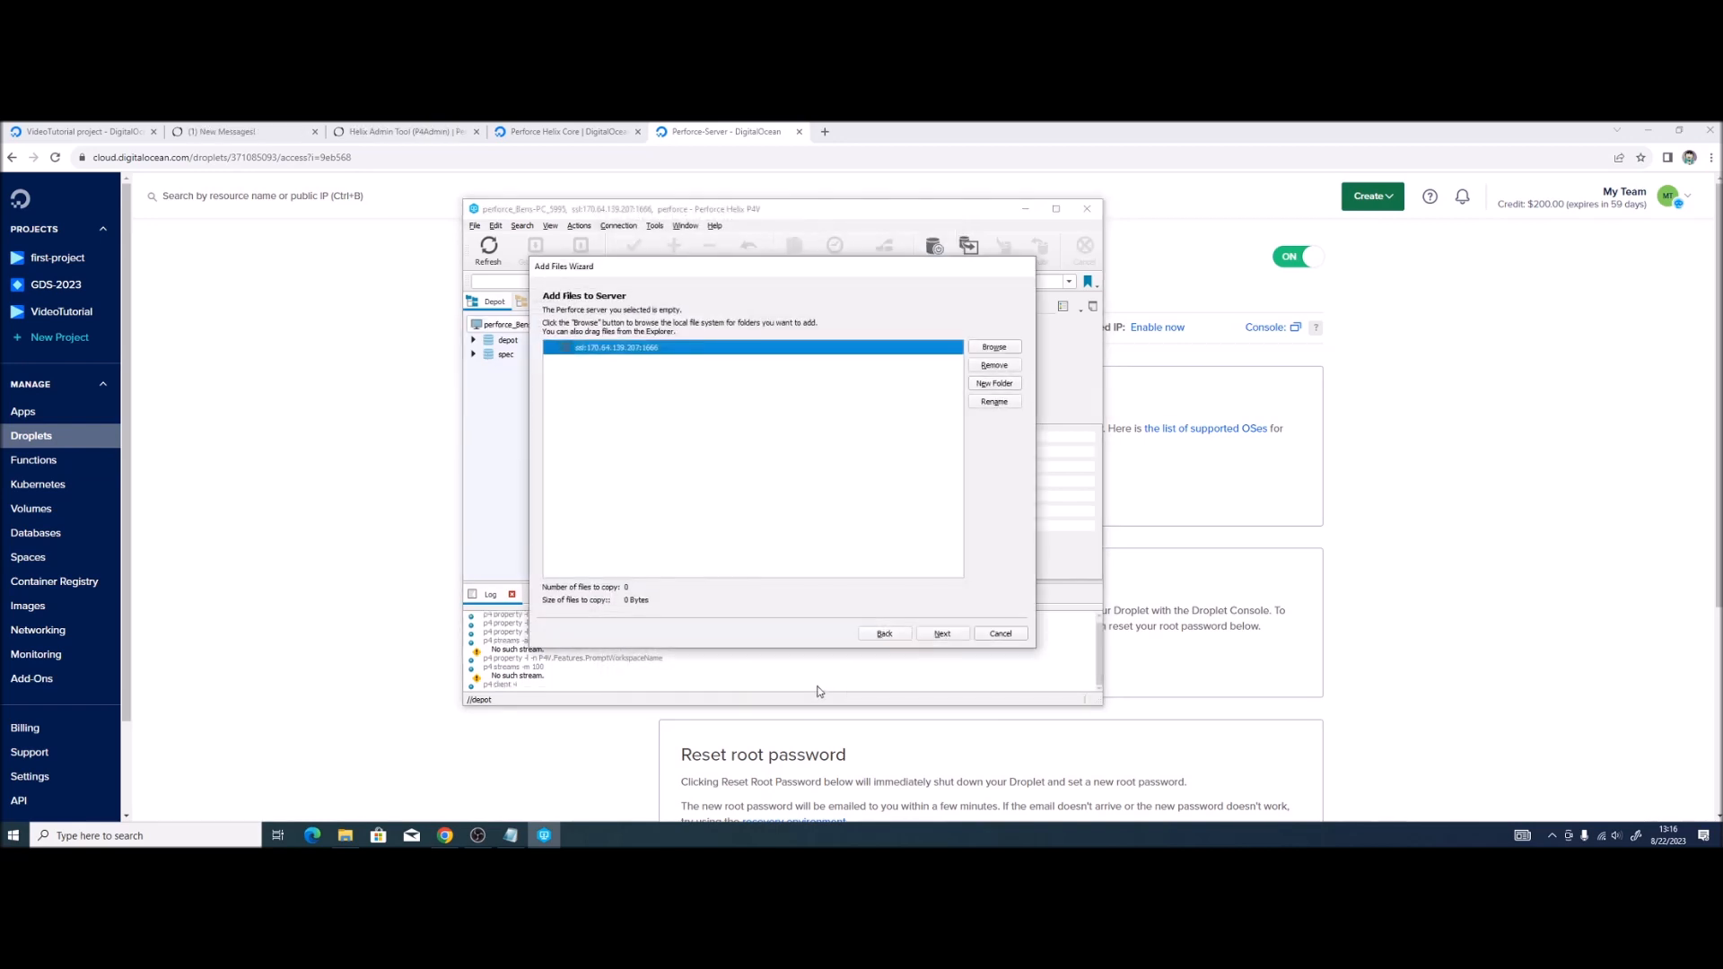
Step: Add the TestProject folder to a new streamsDepot/mainline stream and expand streamsDepot
left_click_drag(630, 267, 707, 270)
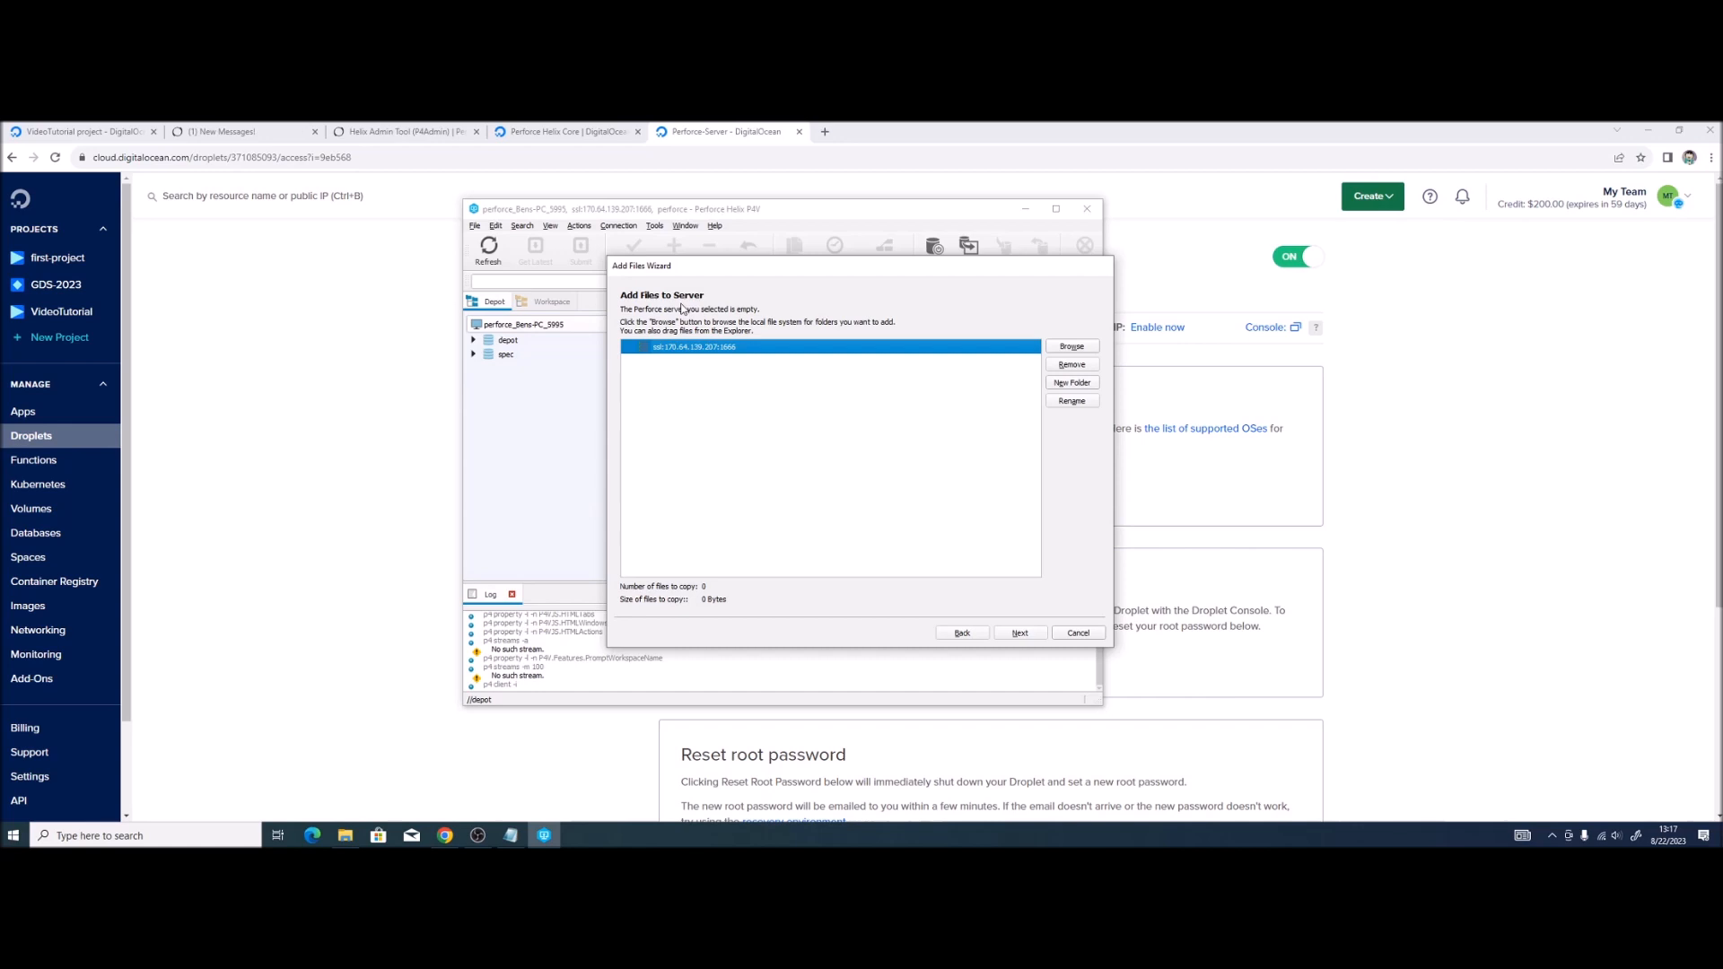
left_click(1072, 346)
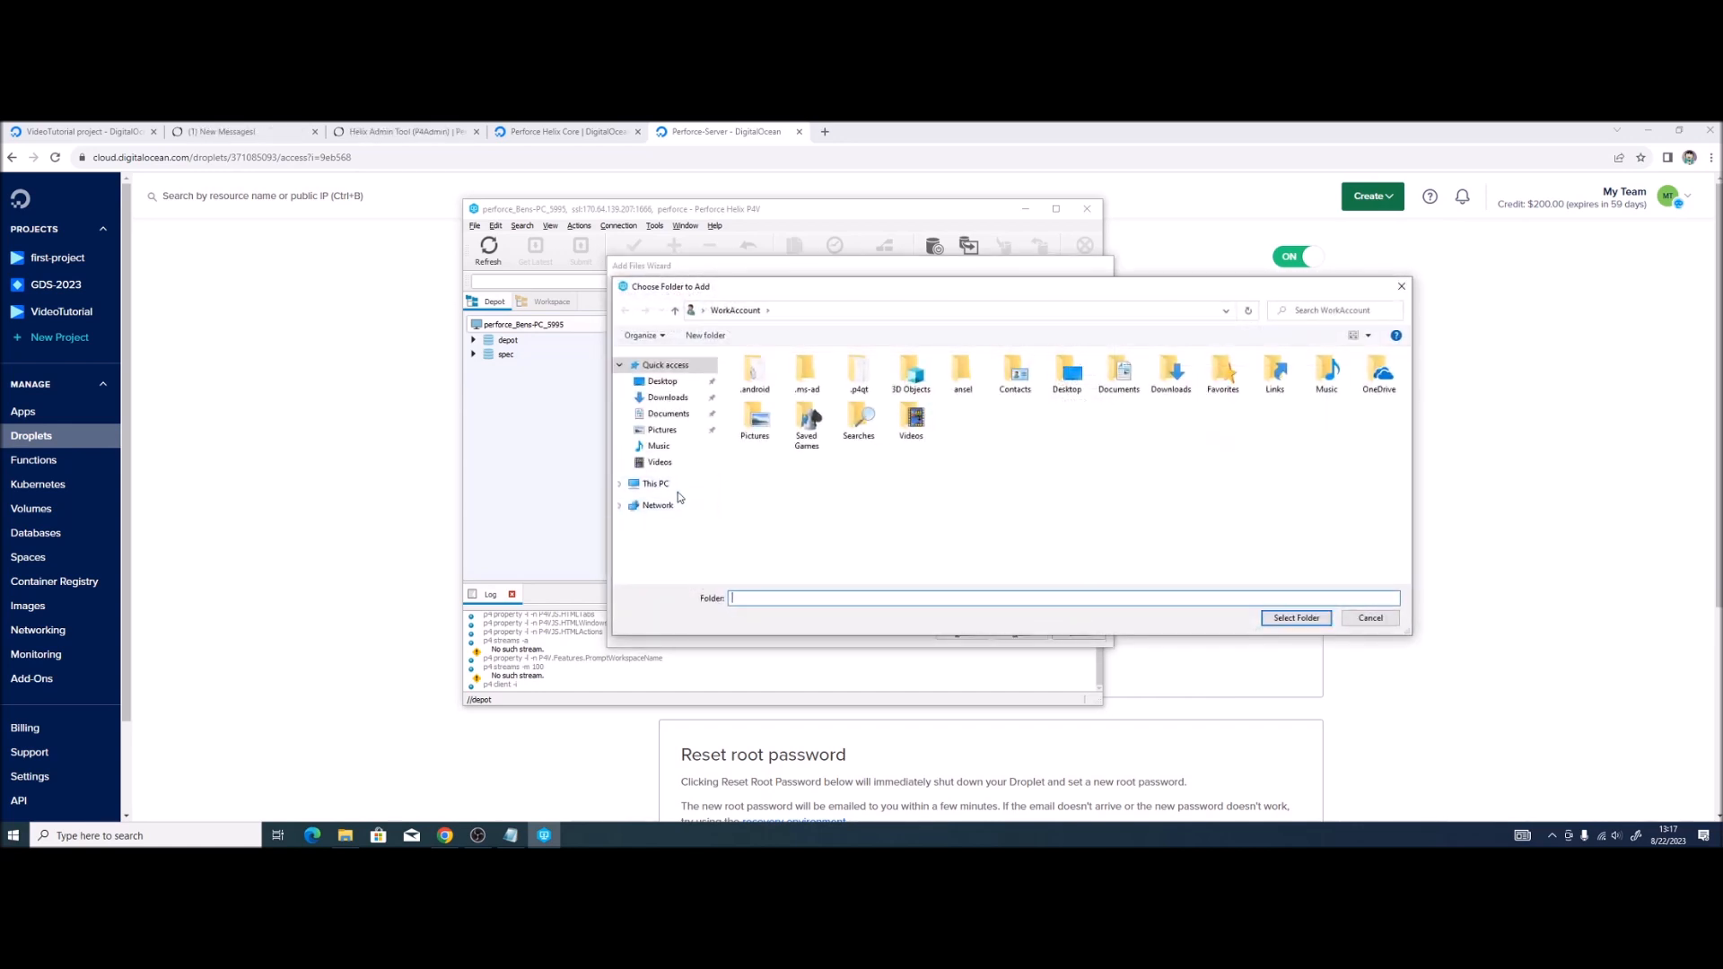
left_click_drag(760, 291, 0, 279)
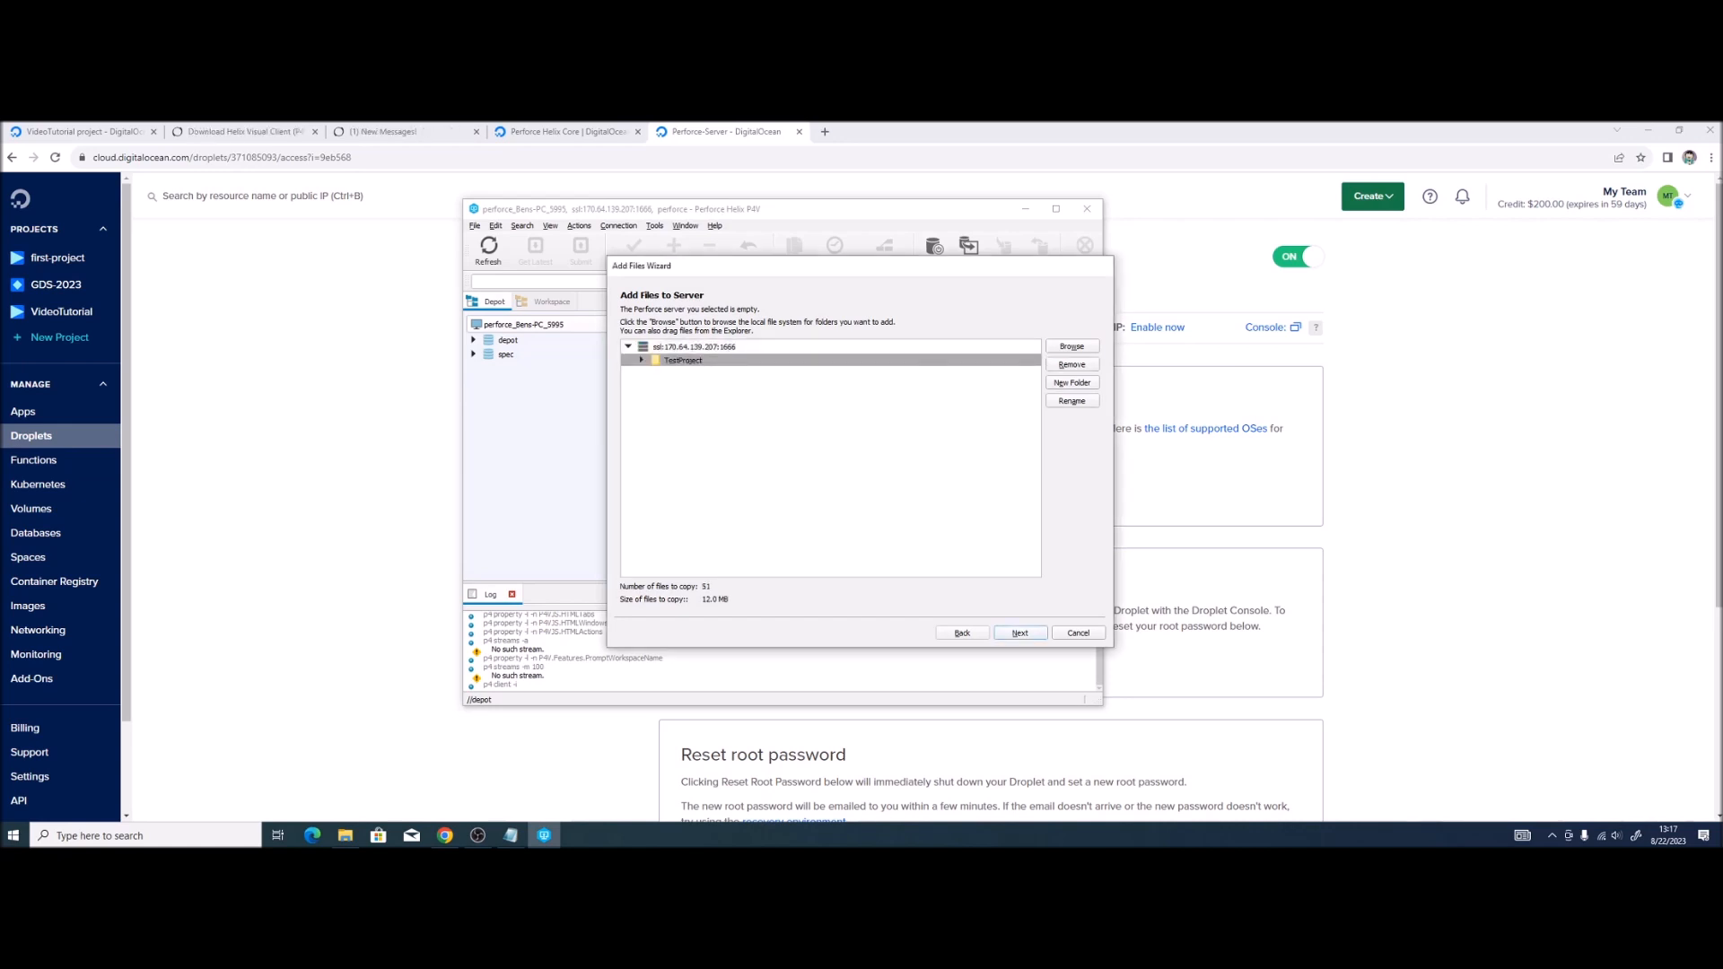
left_click(643, 362)
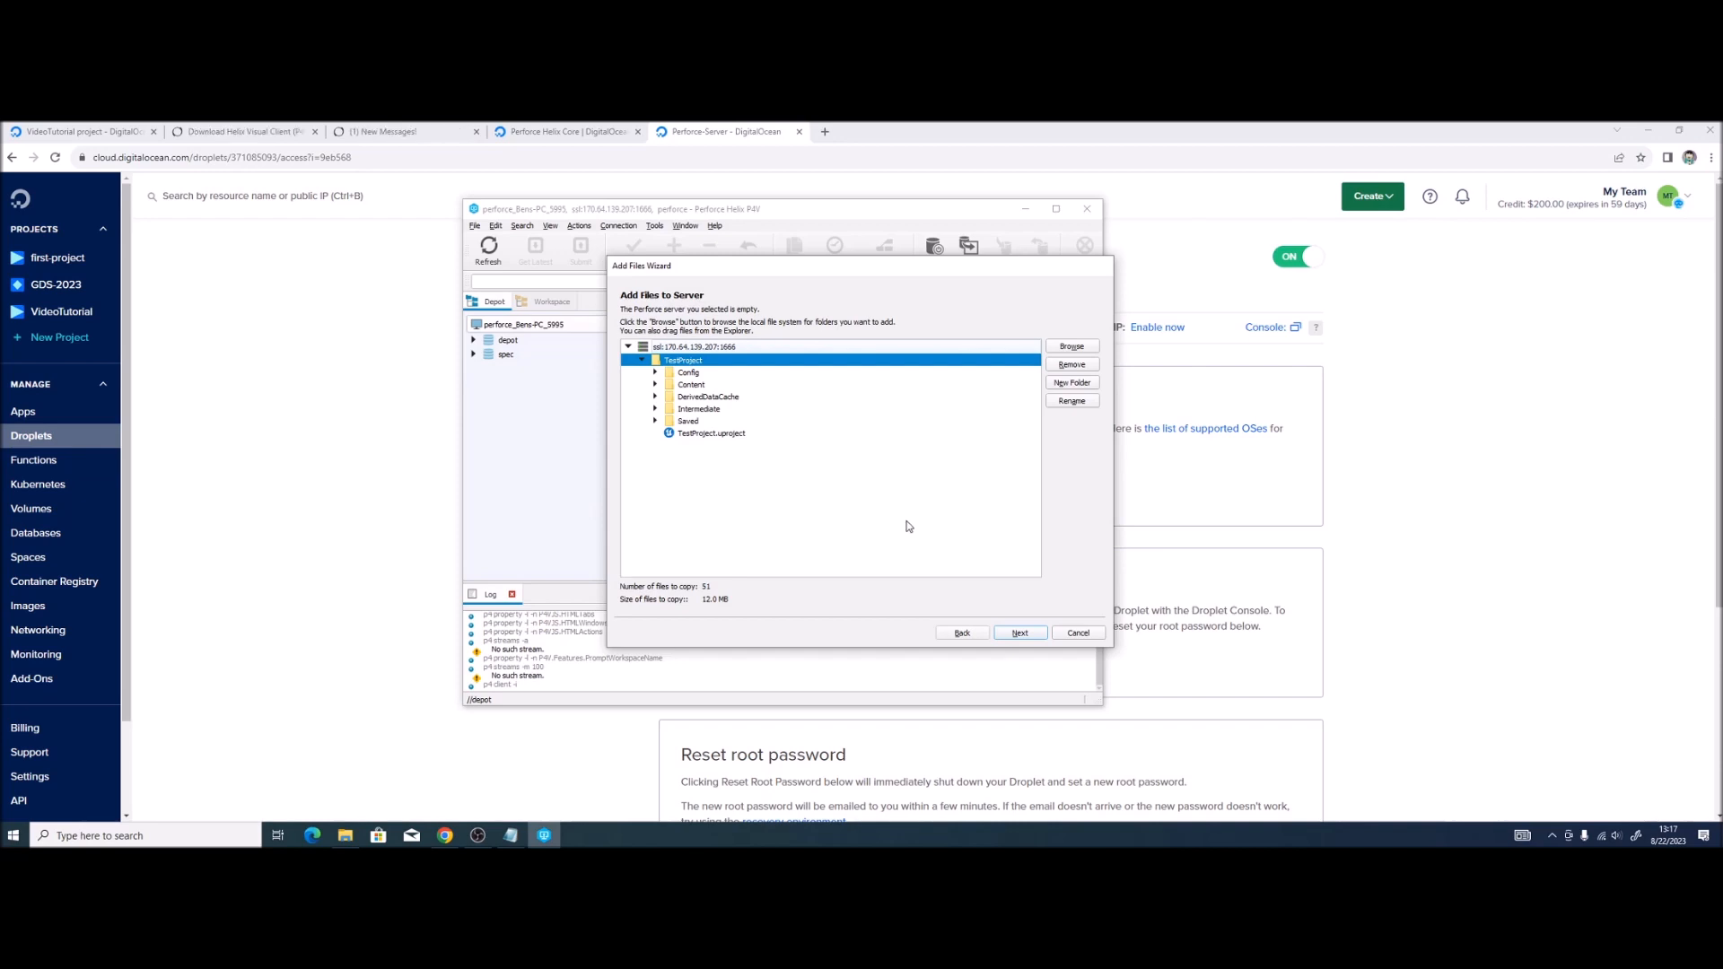
left_click(1019, 634)
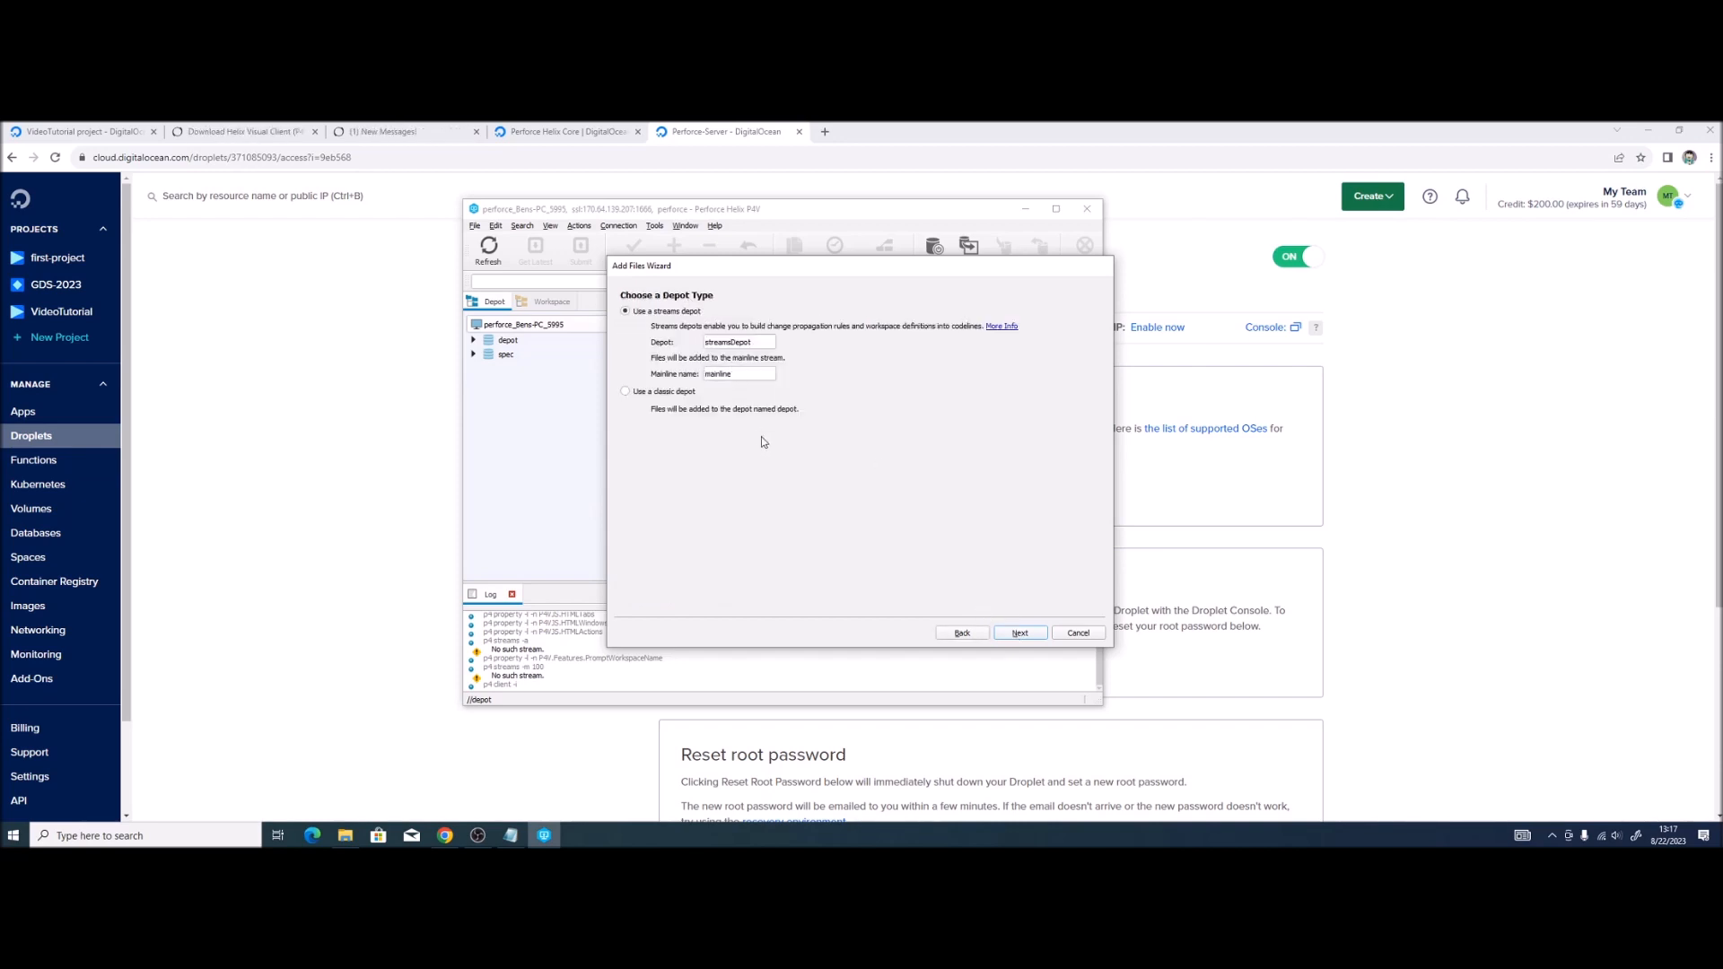
left_click(1012, 633)
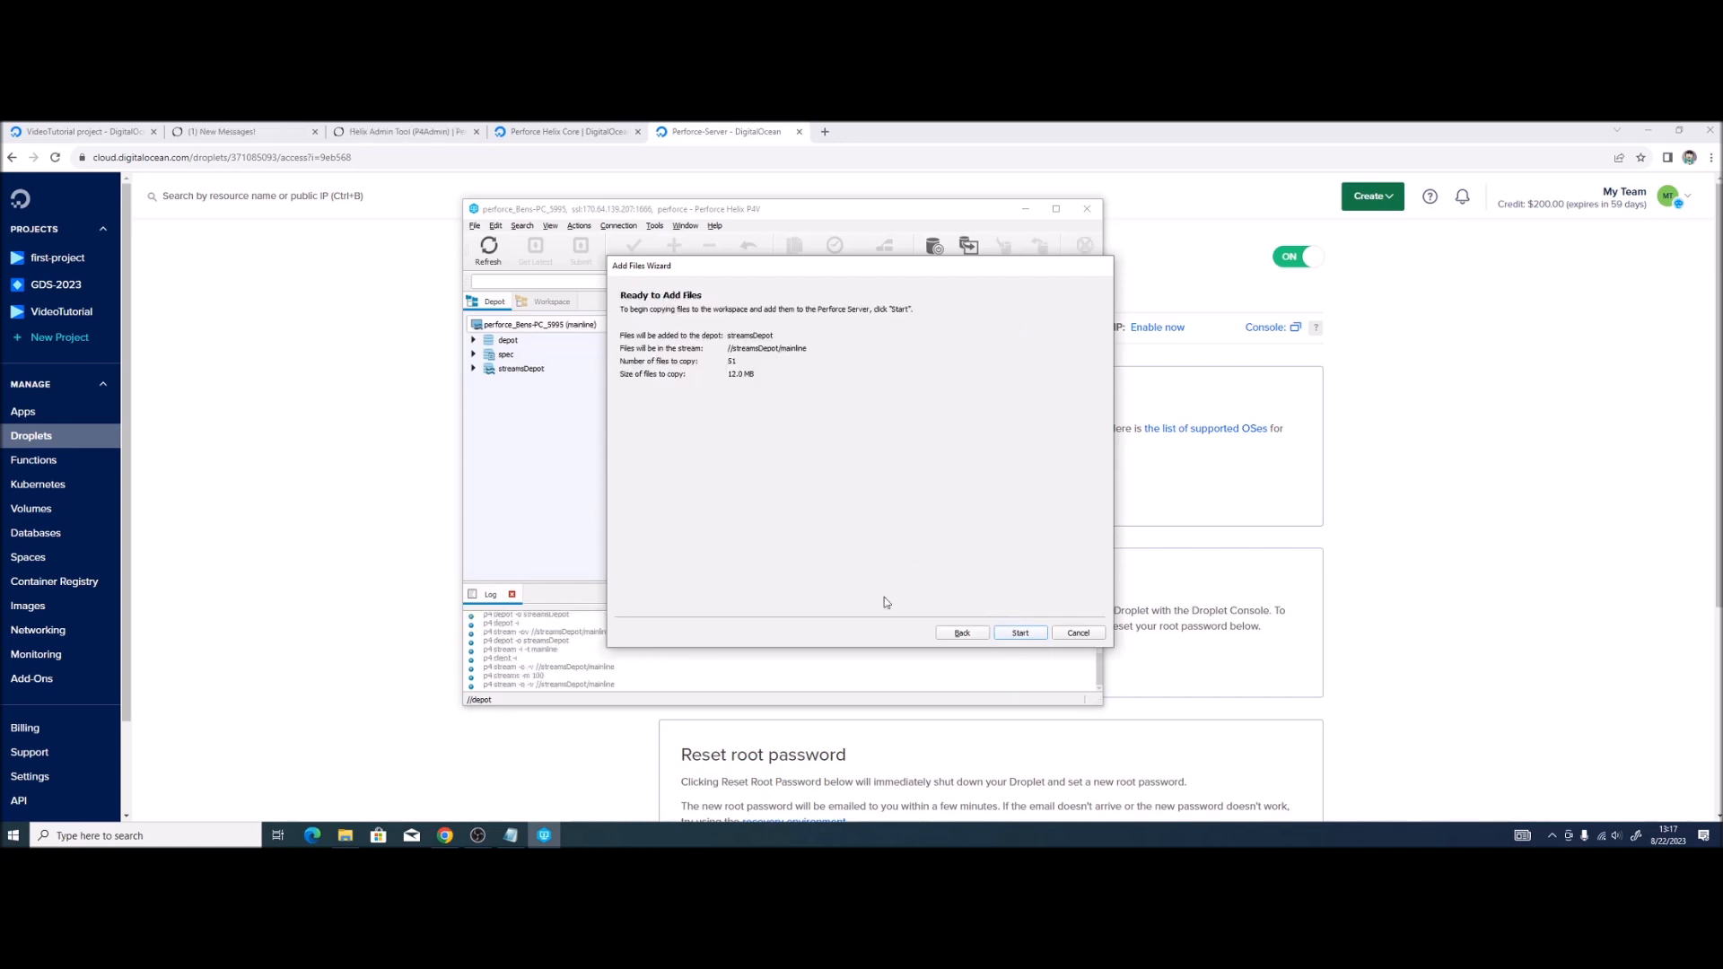
left_click(1017, 633)
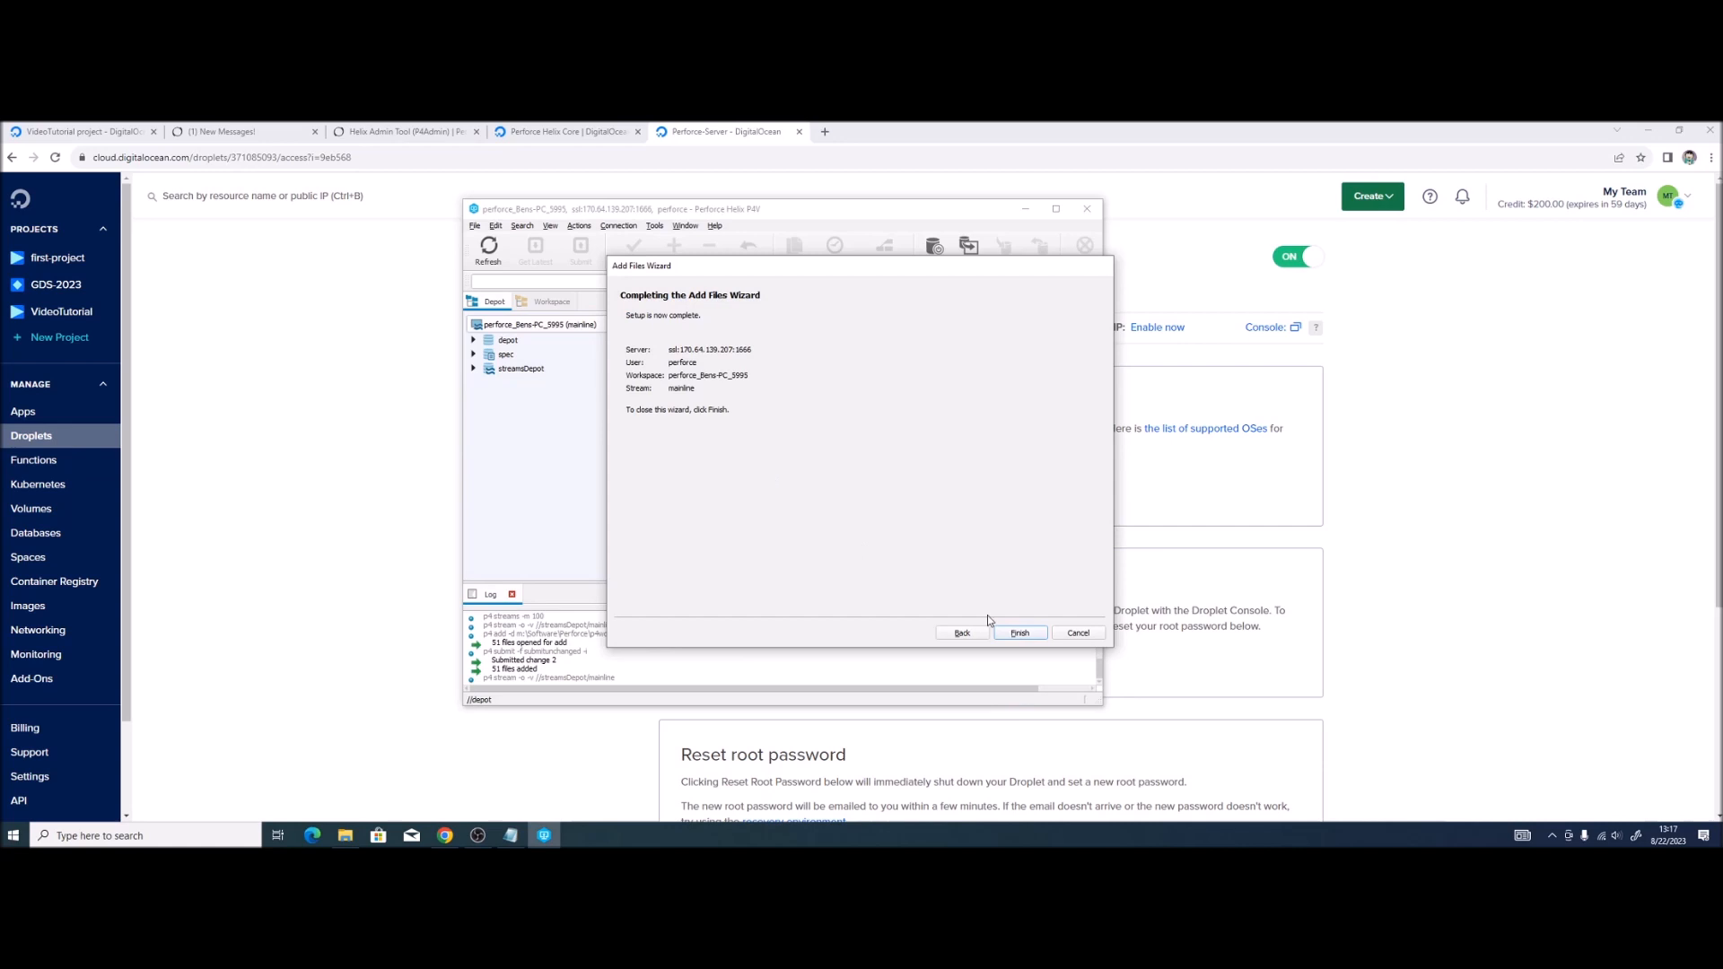
left_click(1020, 632)
left_click(529, 371)
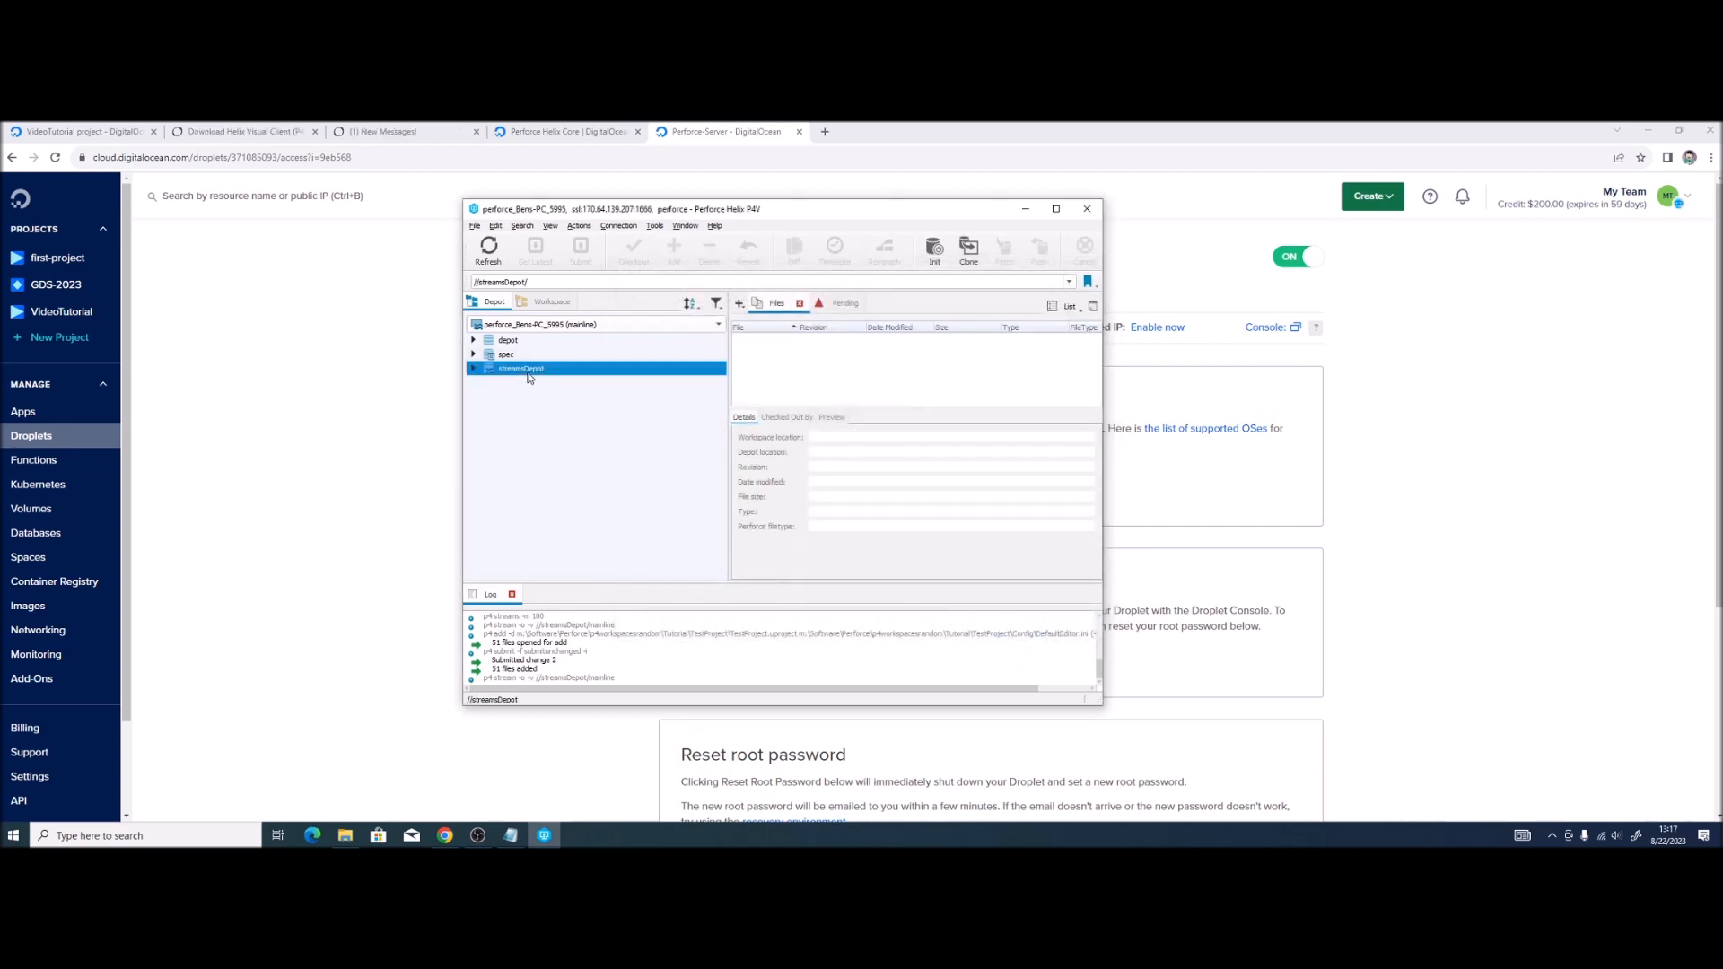
left_click(475, 372)
Step: Open TestProject.uproject from the mainline TestProject folder of the Tutorial workspace
left_click(488, 383)
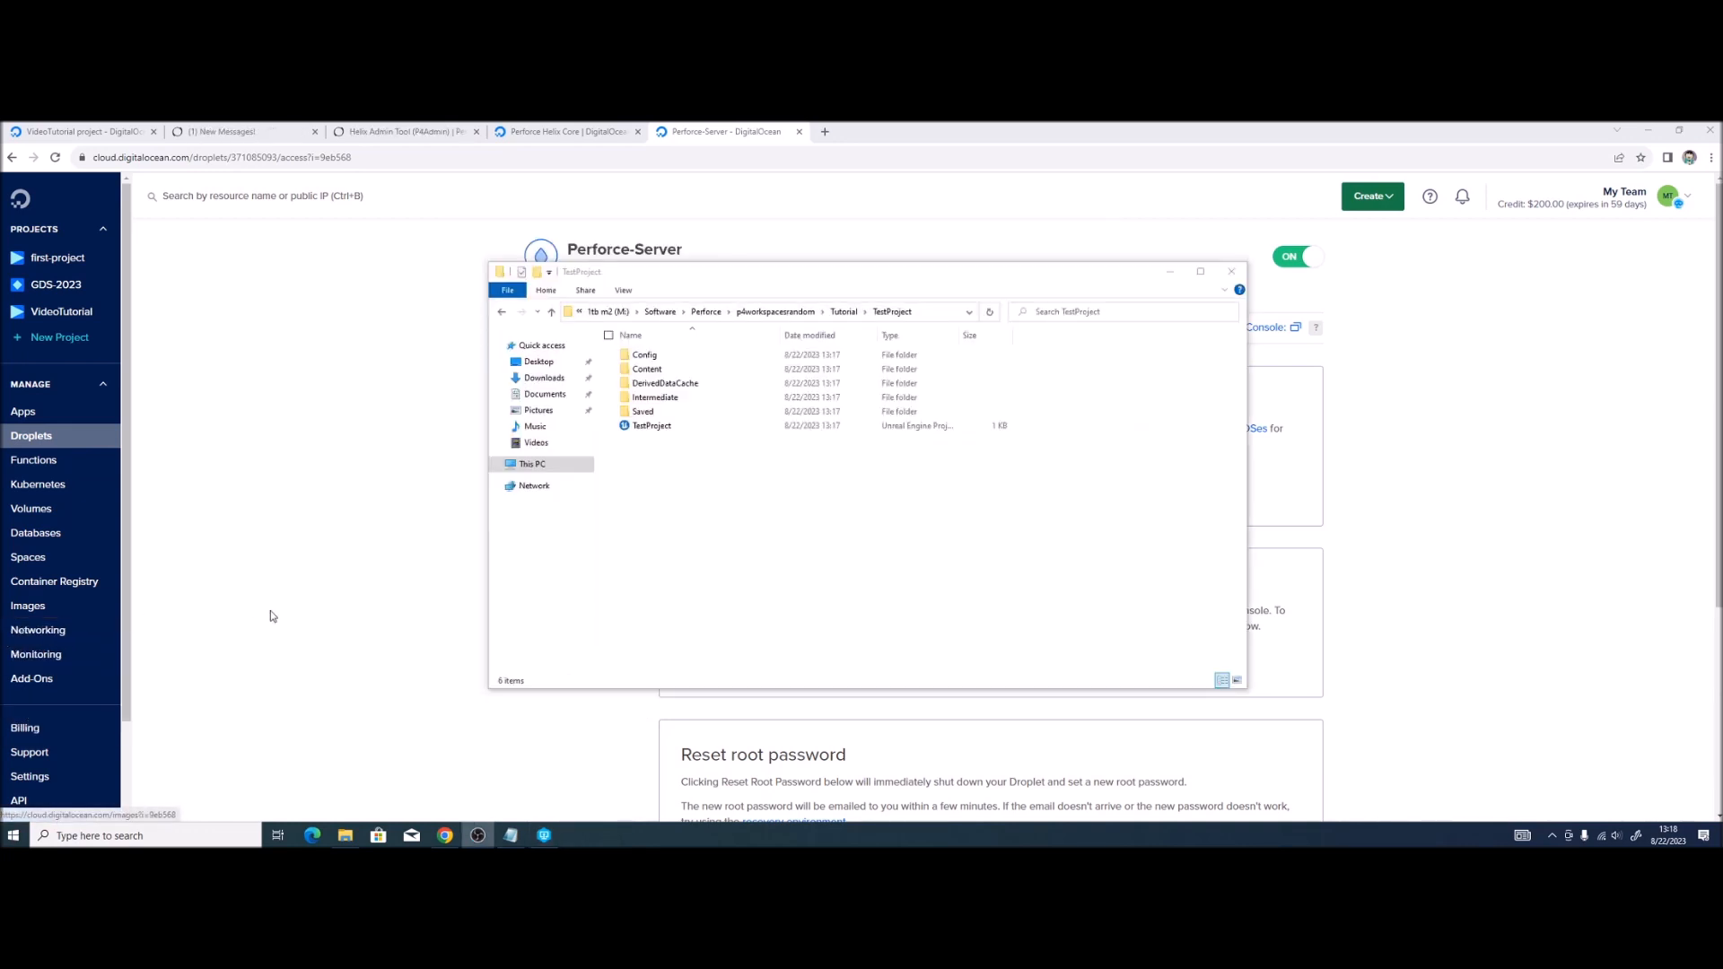
left_click(687, 569)
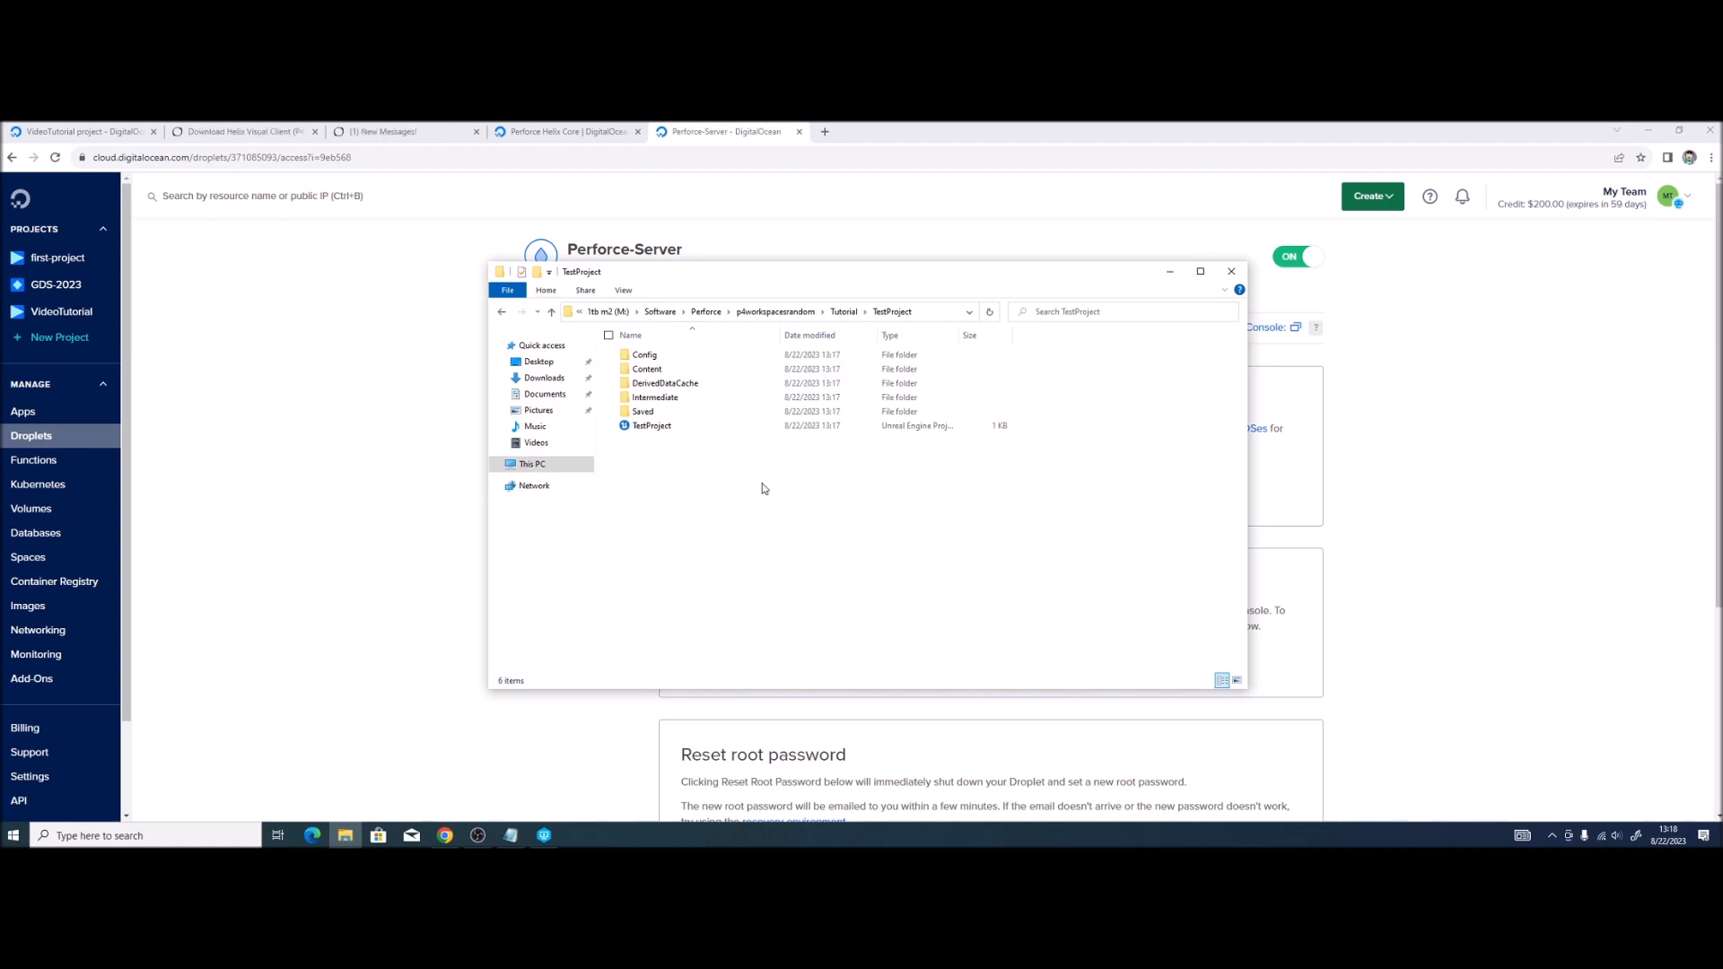
double_click(672, 427)
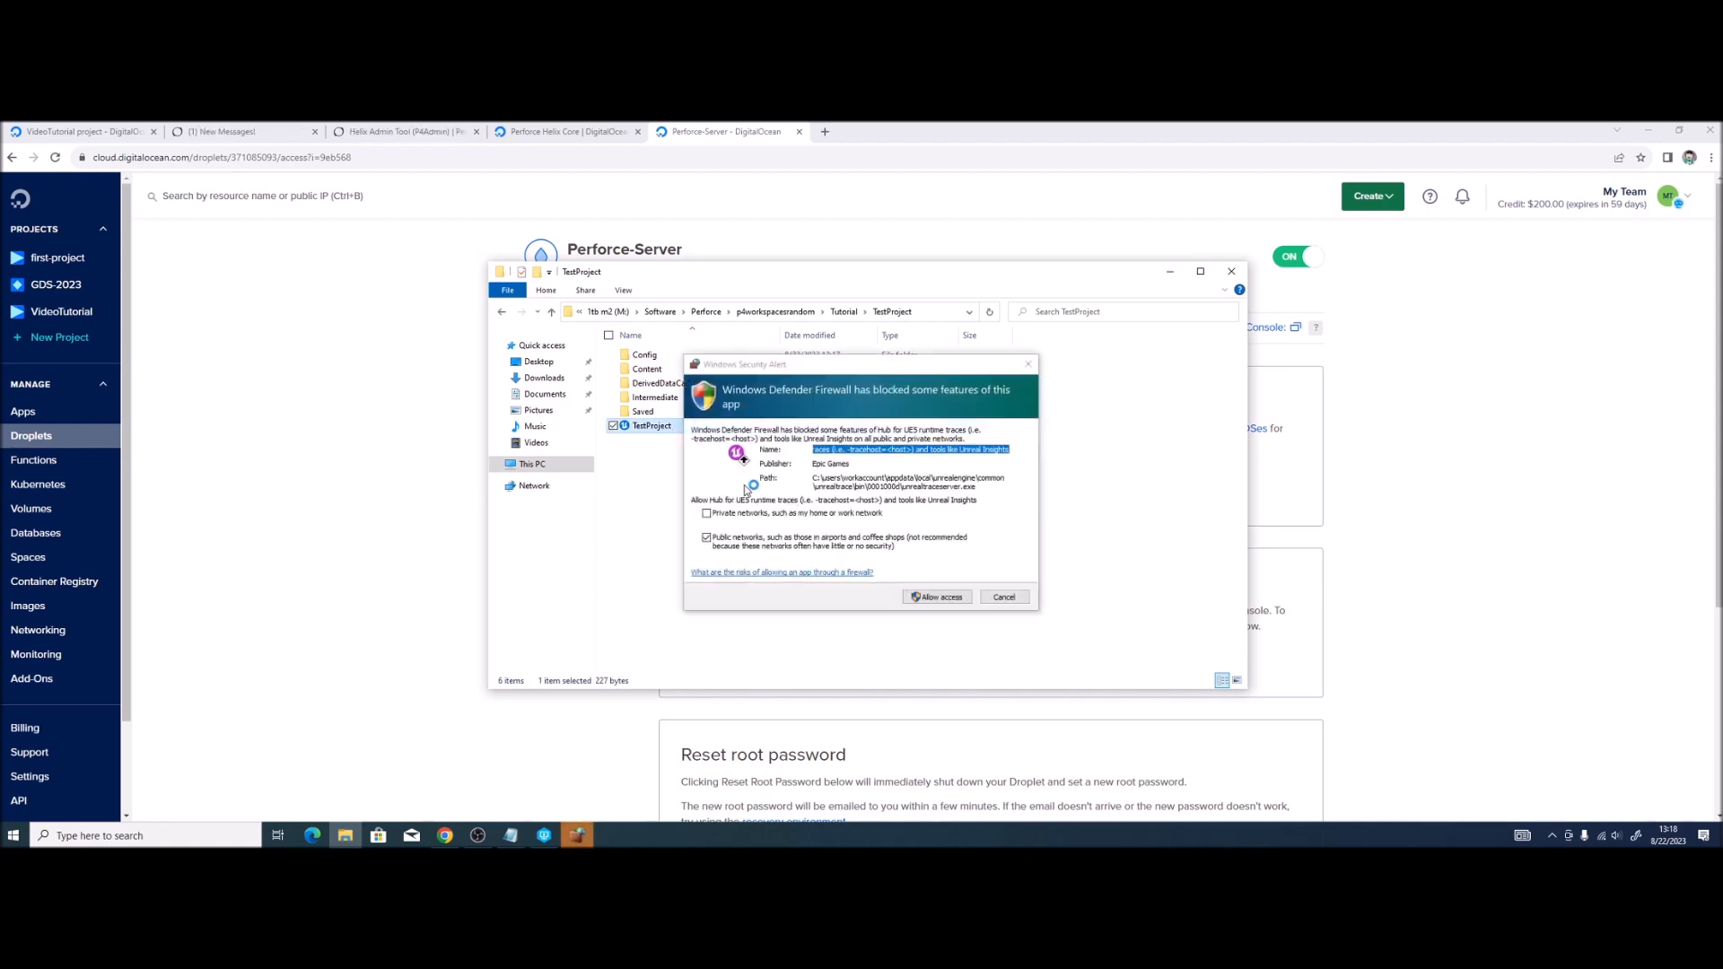
Step: Dismiss the Windows Defender Firewall alert while TestProject loads
left_click(1030, 366)
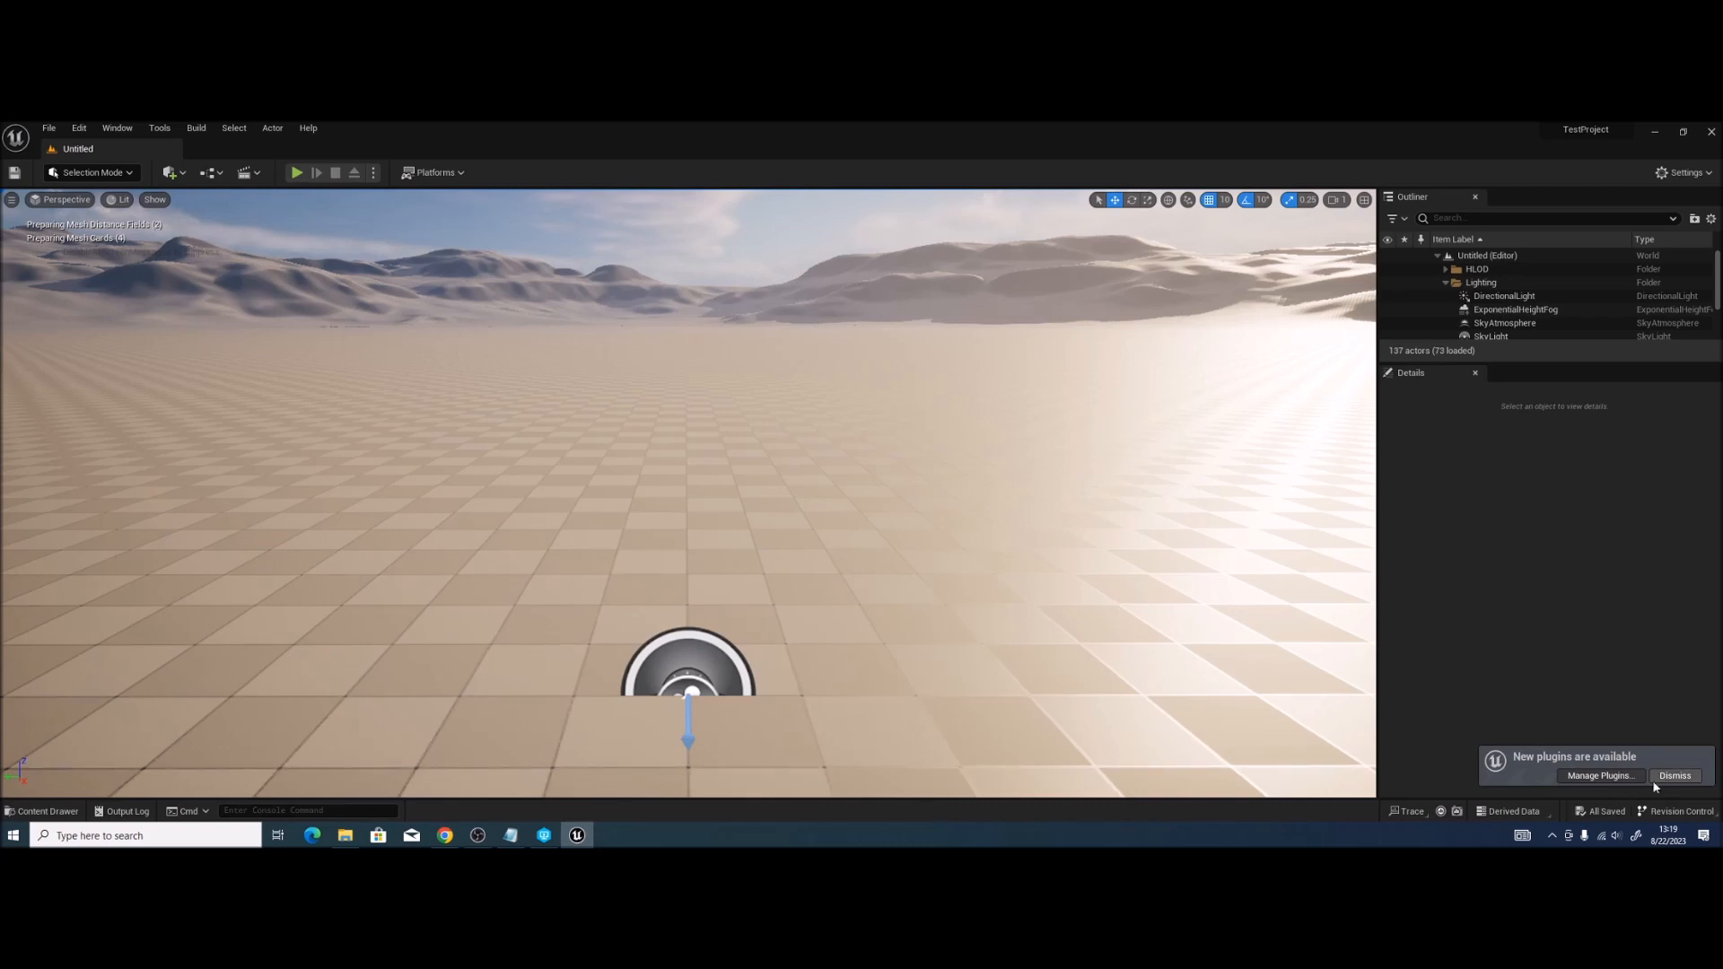
Step: Open Editor Preferences at Loading & Saving, maximize it, dock it beside Untitled, then return to Untitled
left_click(78, 130)
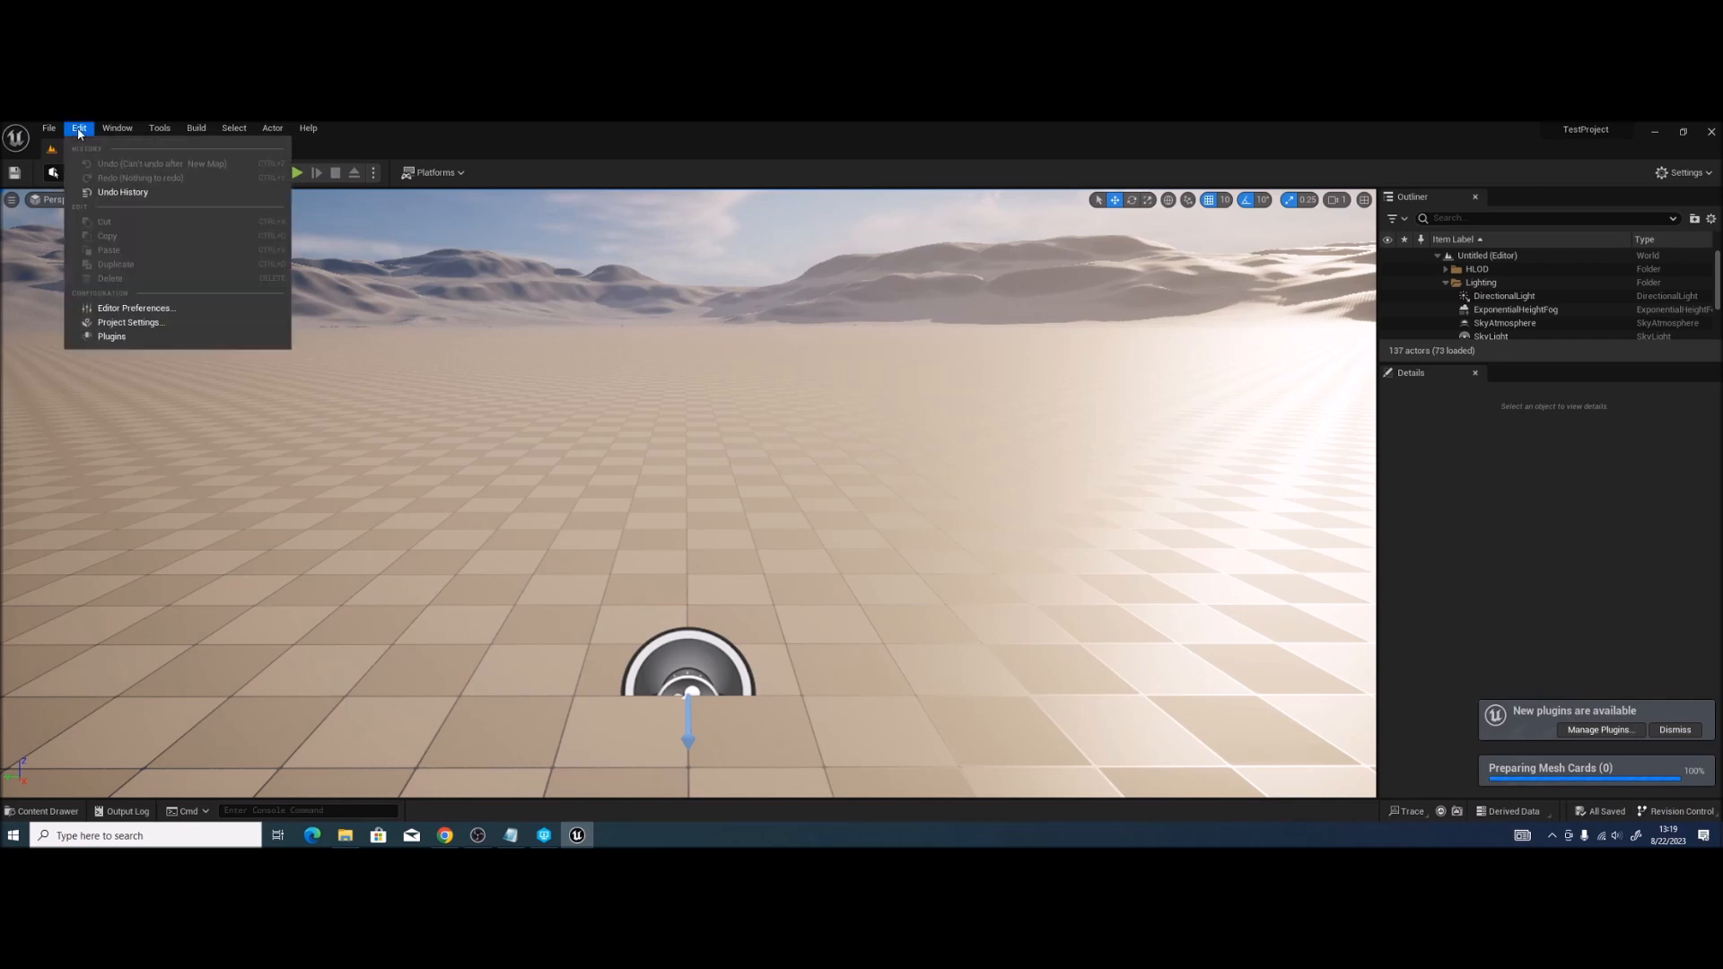
left_click(150, 308)
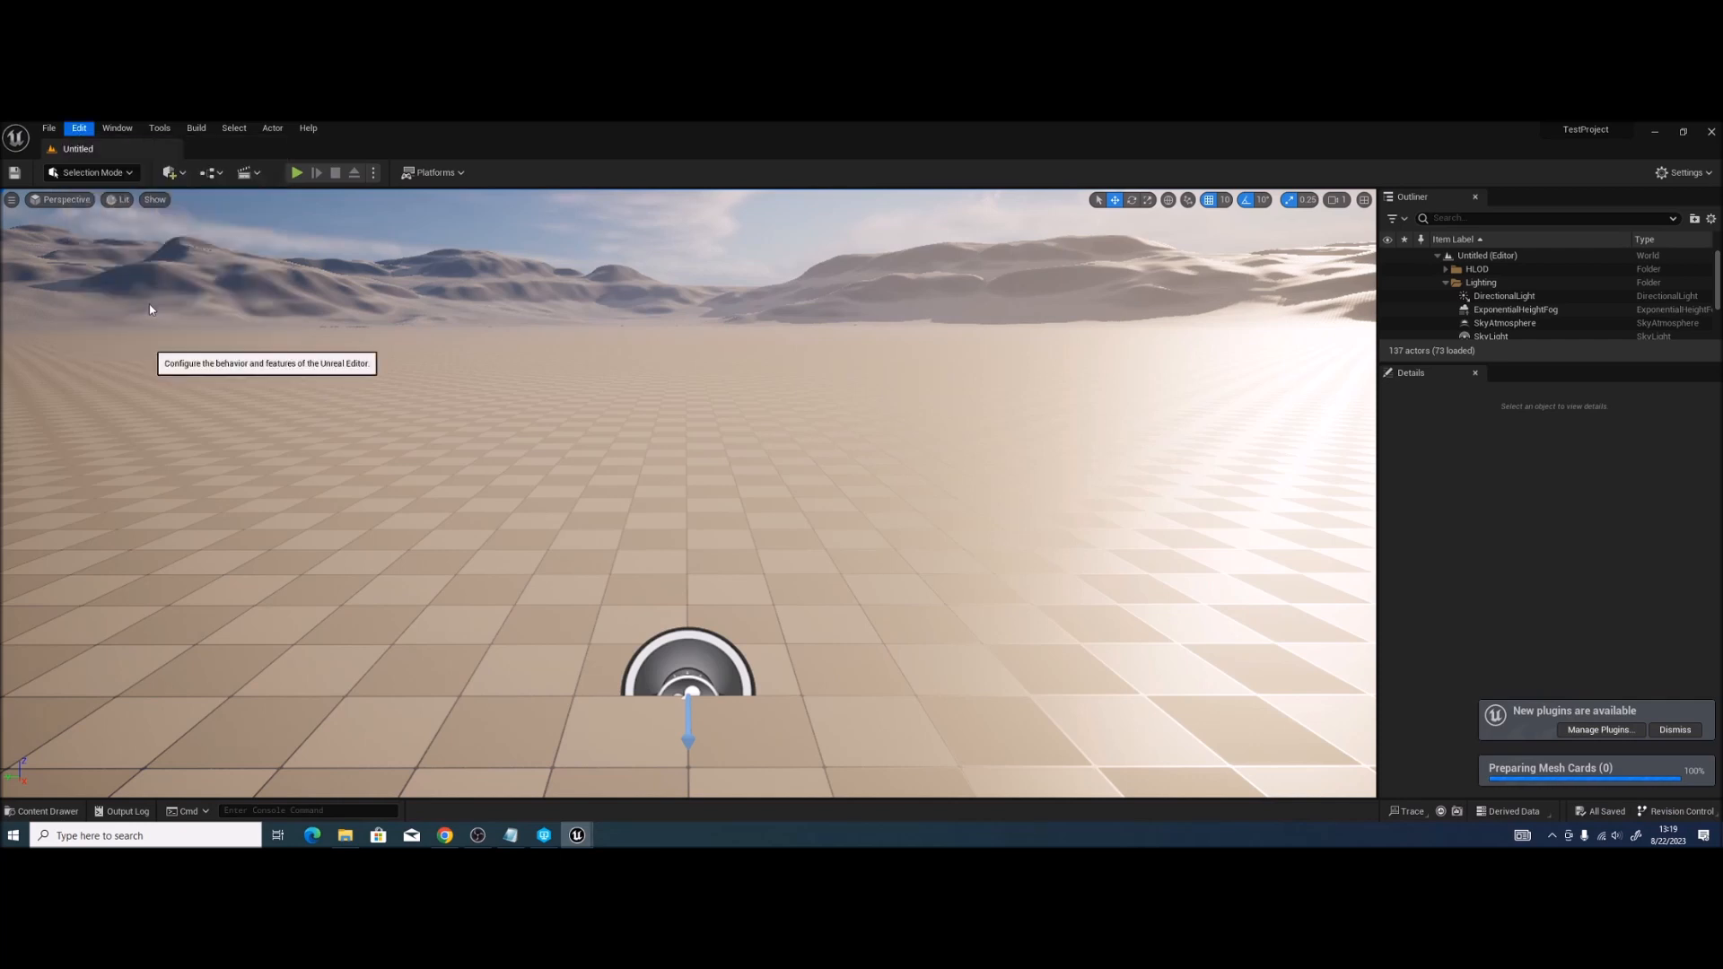
scroll(400, 577, "down", 5)
scroll(395, 449, "up", 5)
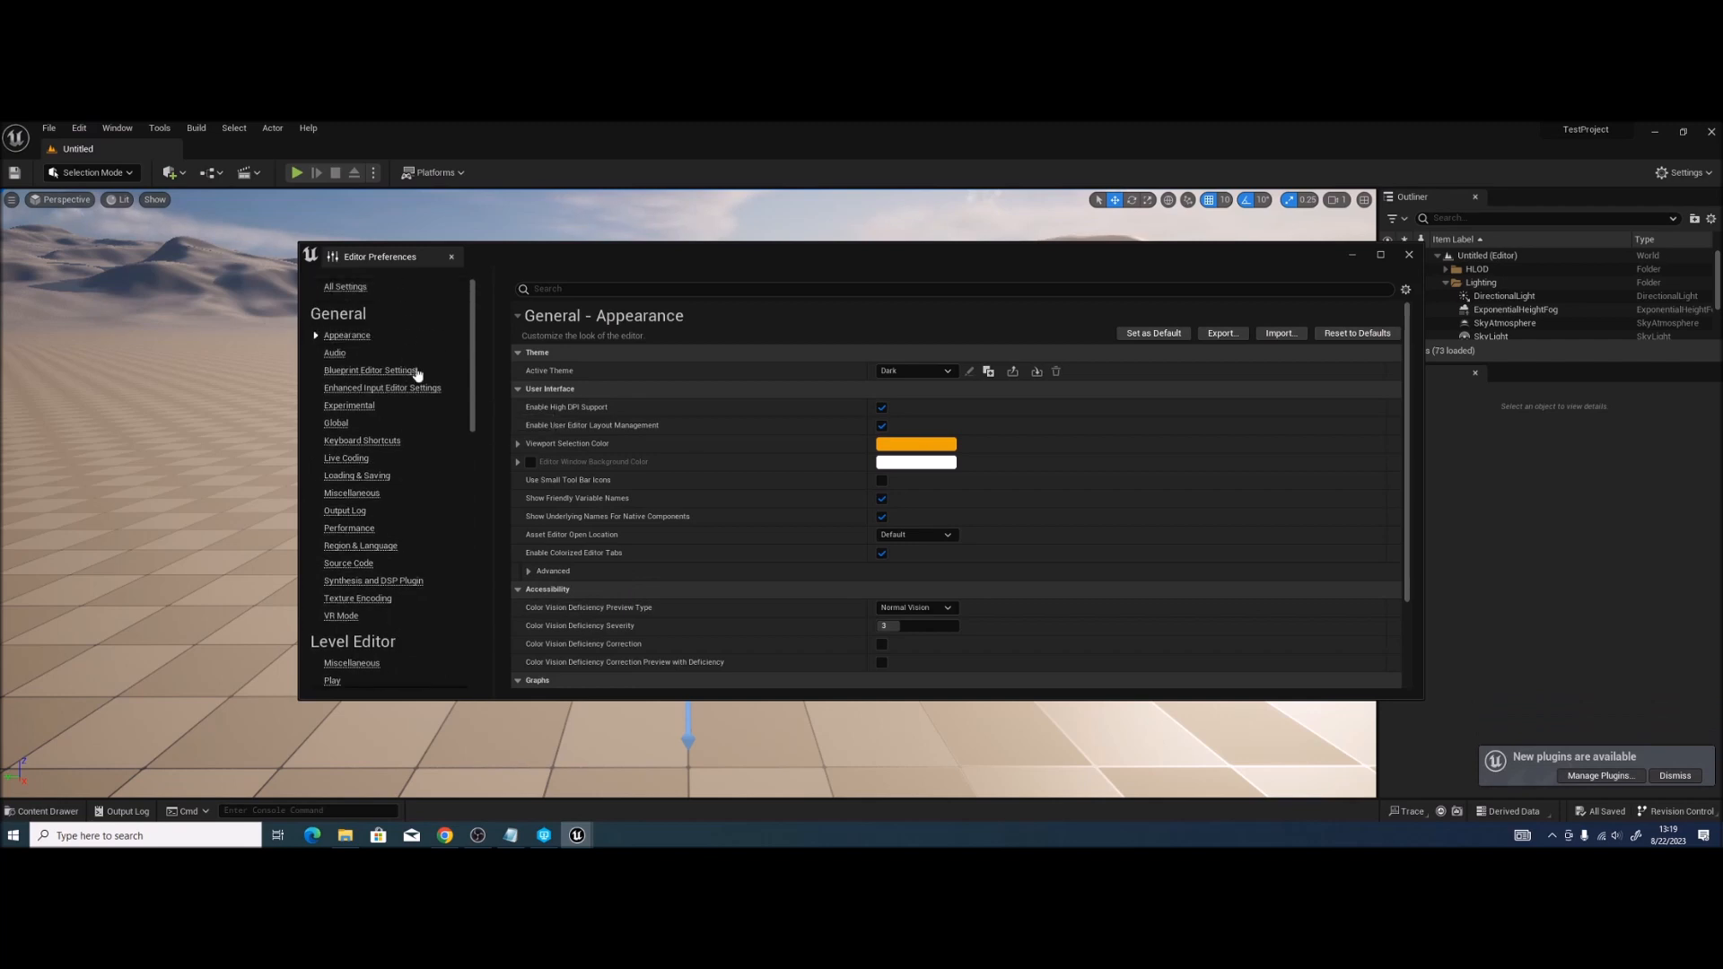
left_click(359, 476)
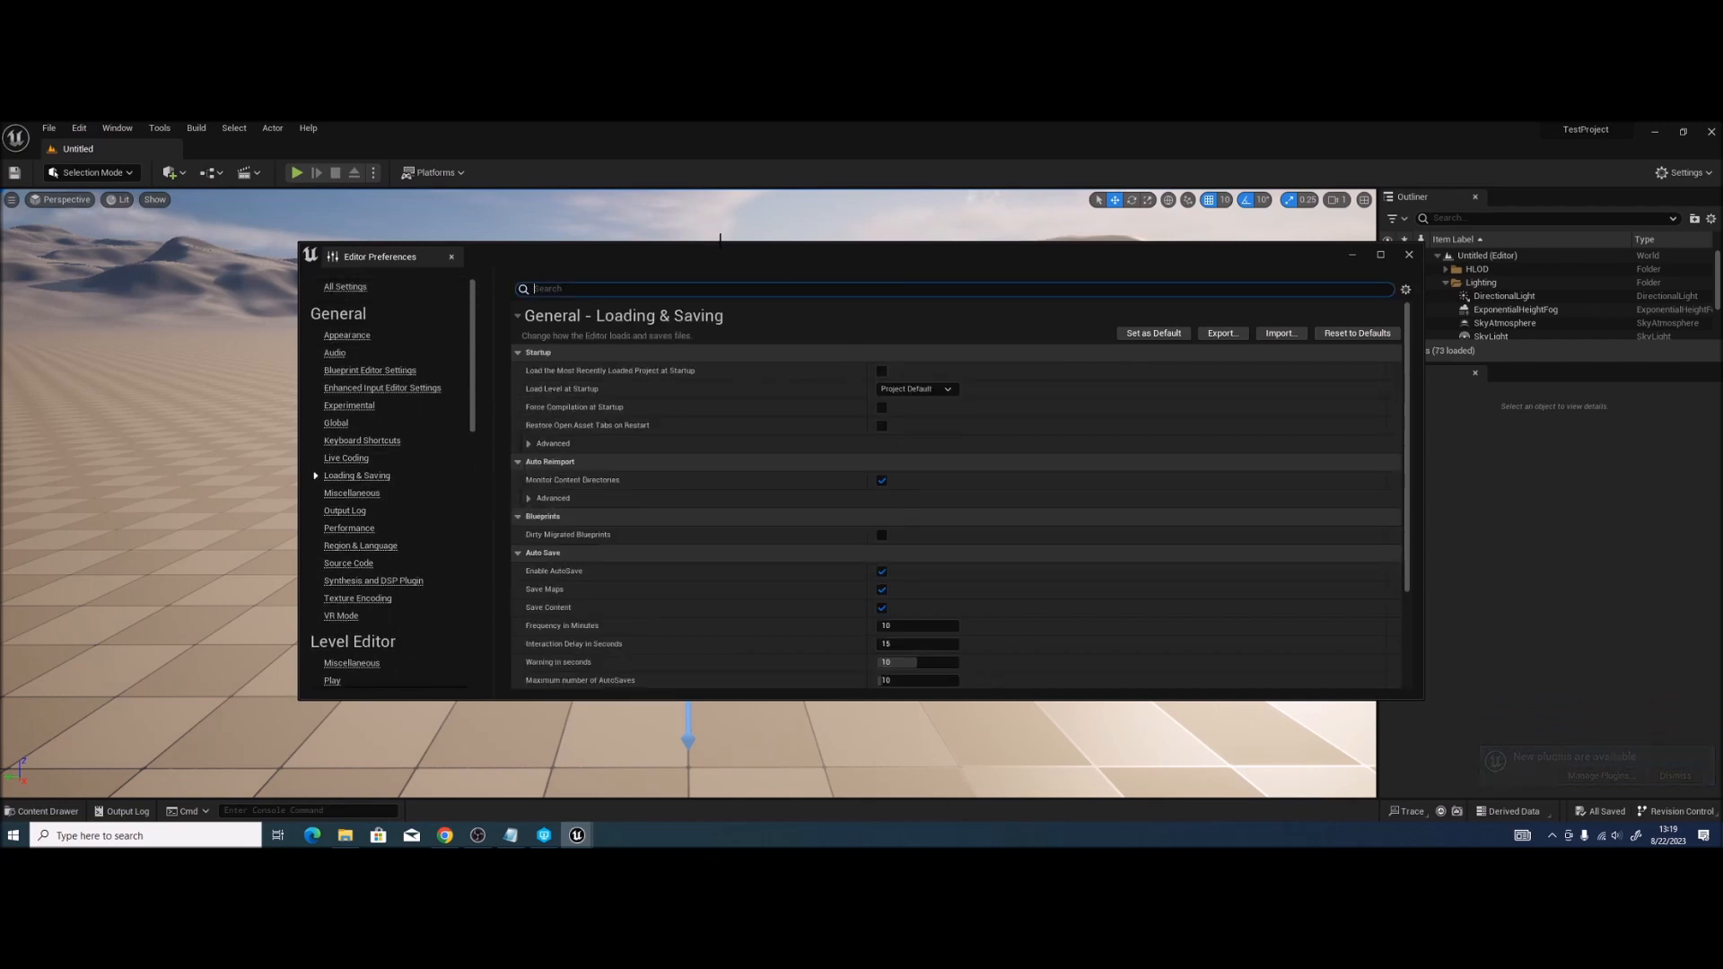
double_click(718, 249)
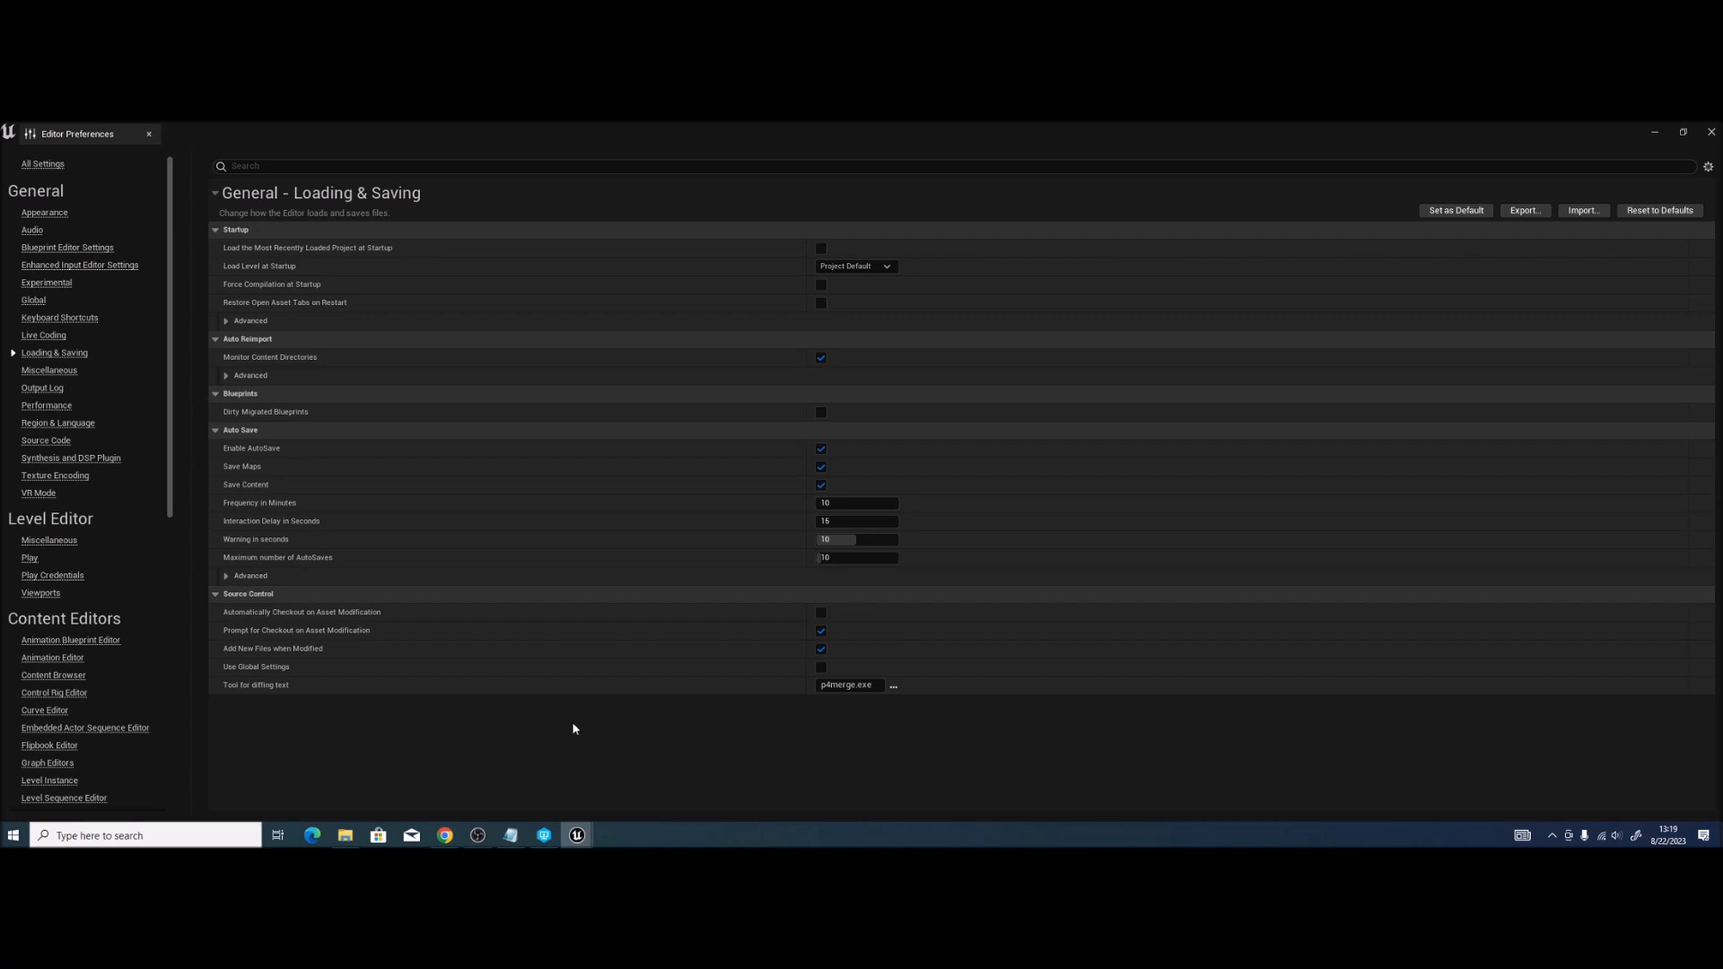
left_click_drag(154, 144, 422, 156)
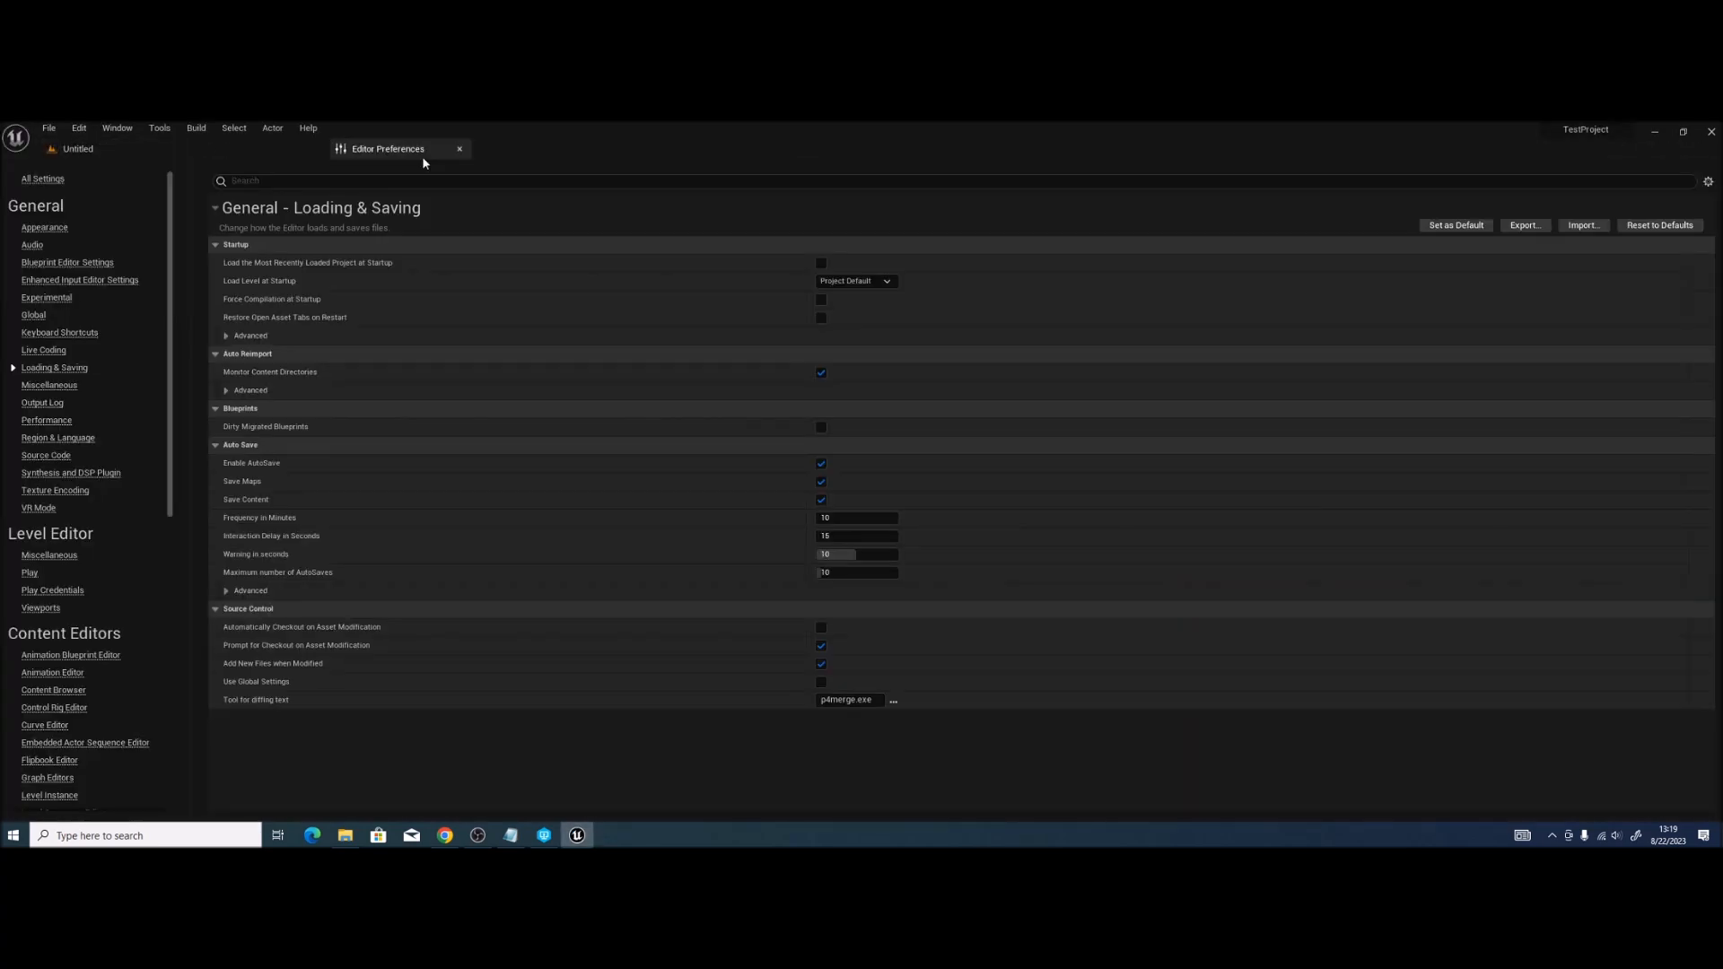
left_click(148, 158)
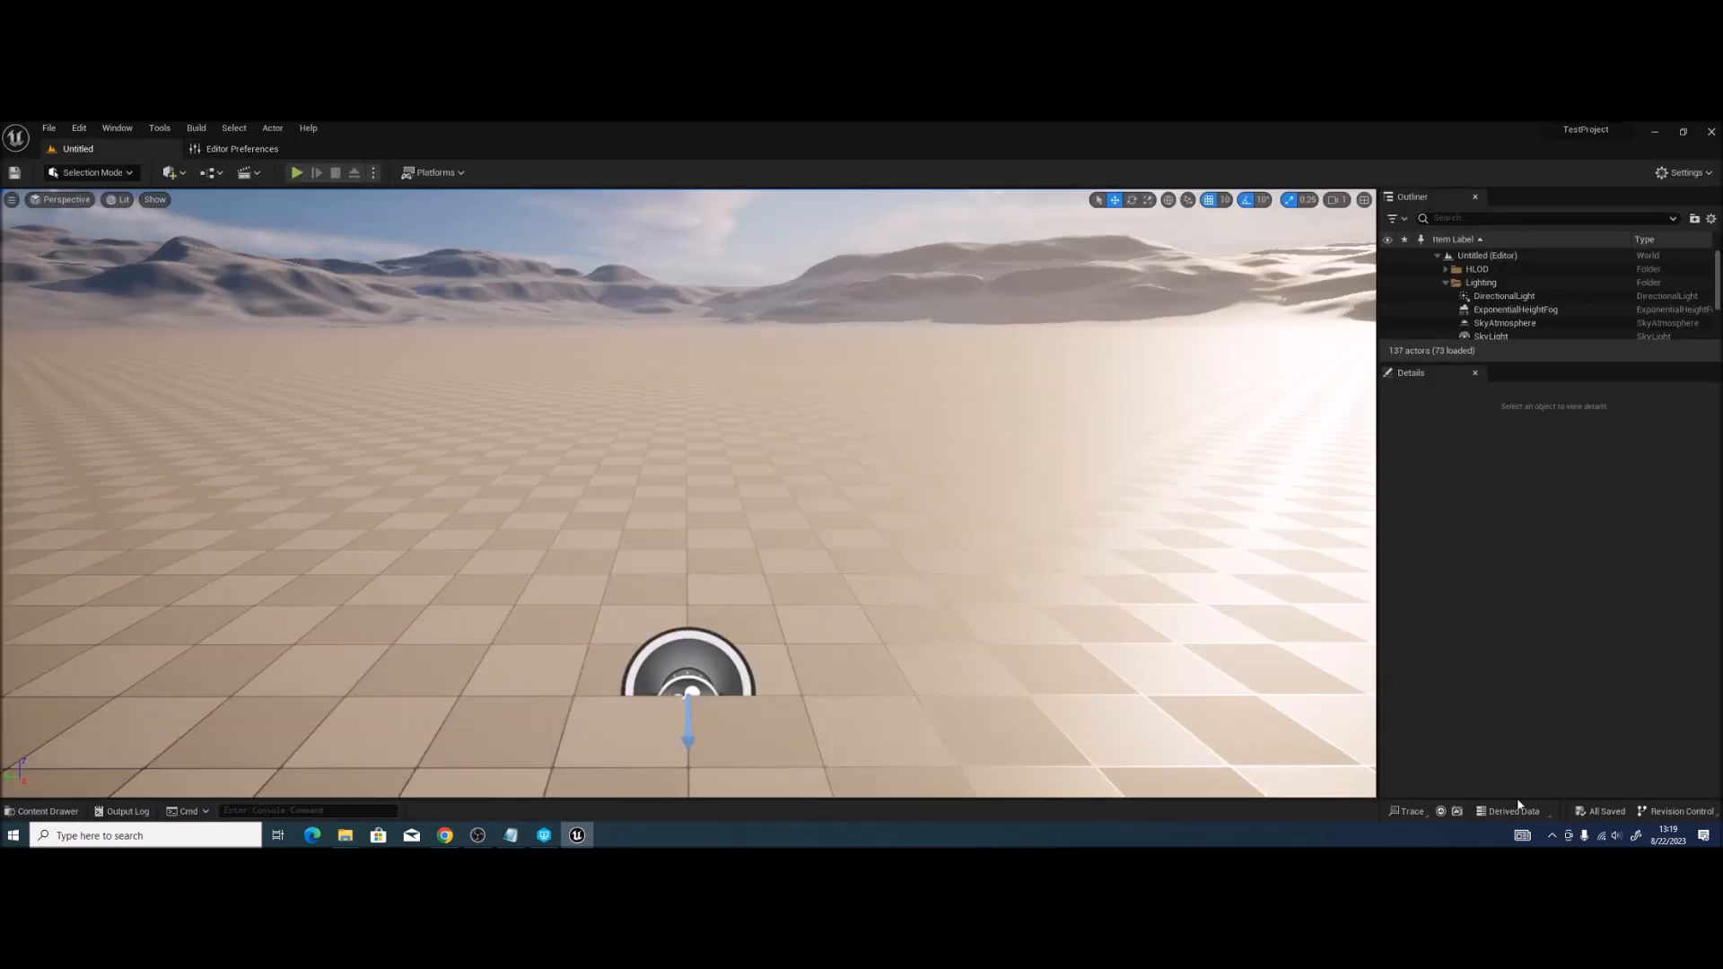
Step: Choose Perforce as the revision control provider and move P4V aside to uncover the login dialog
left_click(1680, 812)
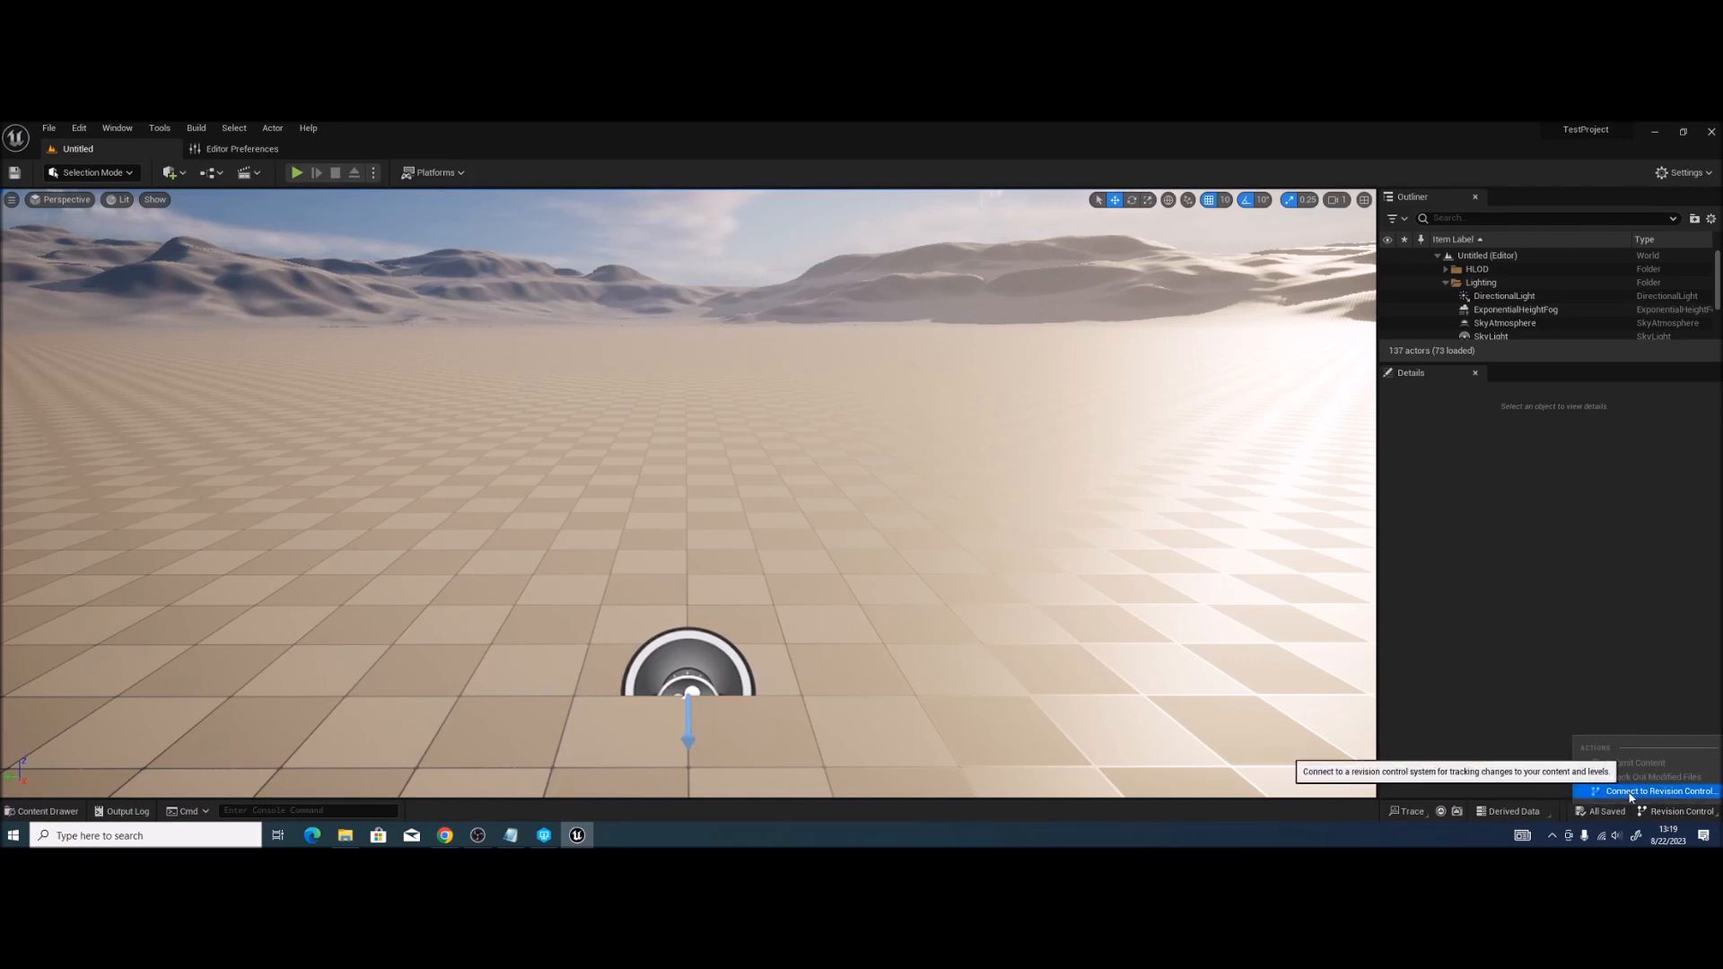
left_click(1630, 794)
left_click(865, 433)
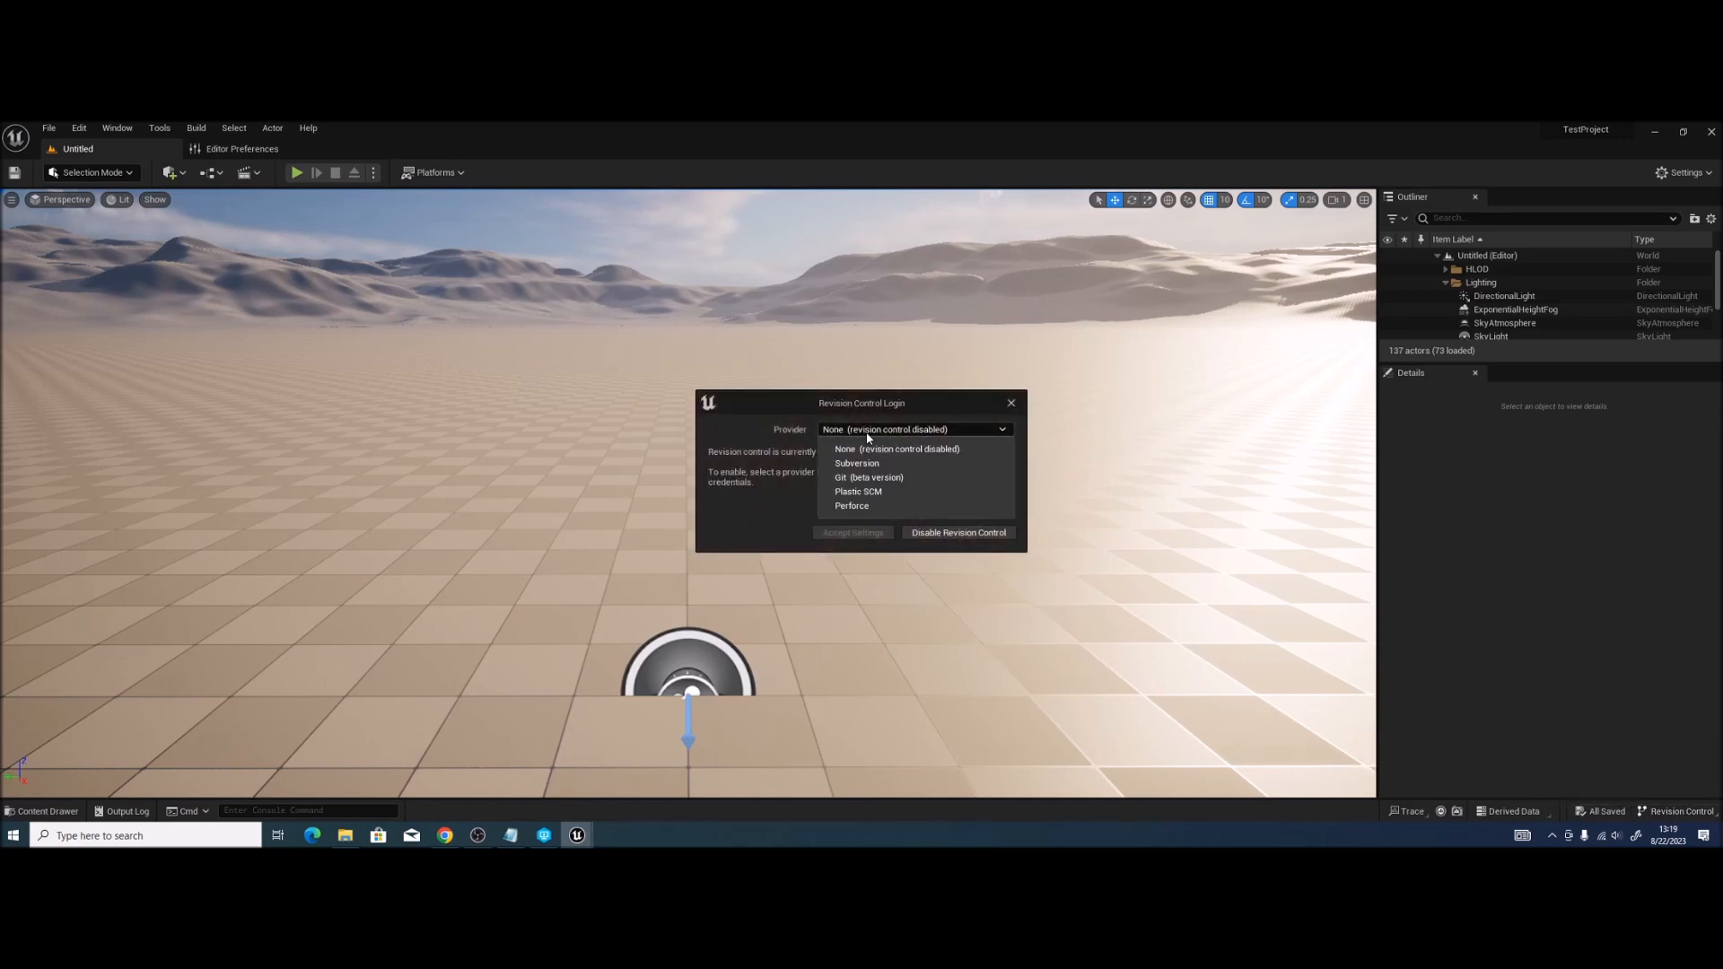
left_click(853, 506)
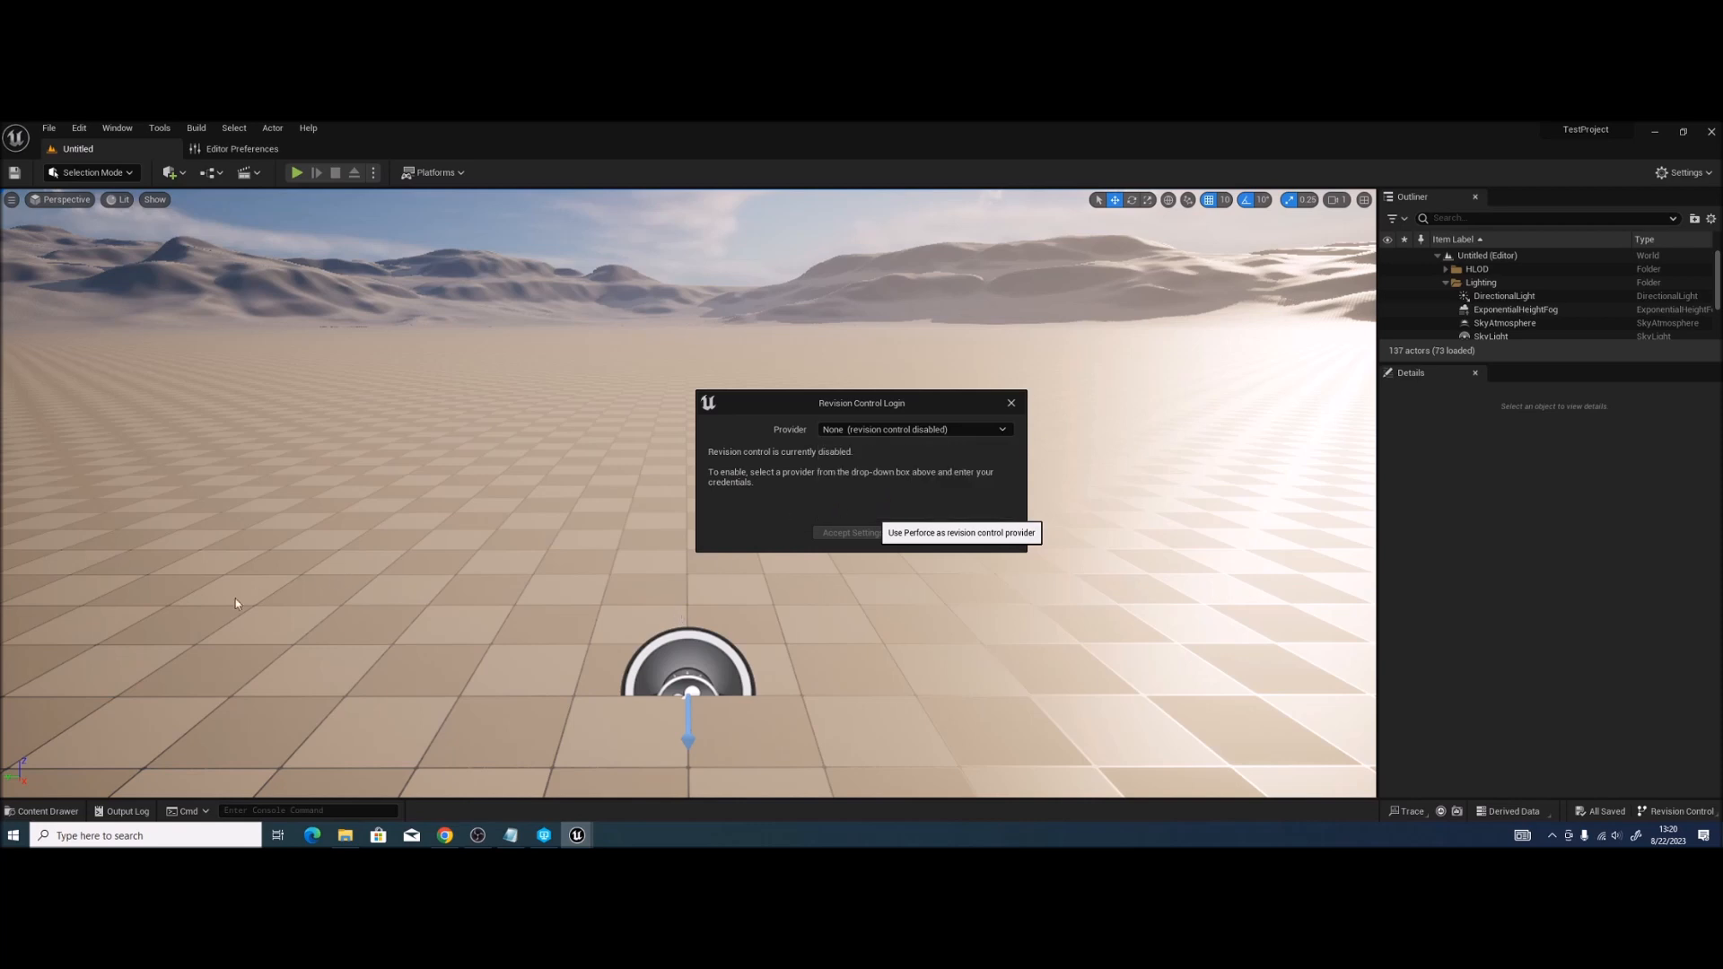
left_click(543, 836)
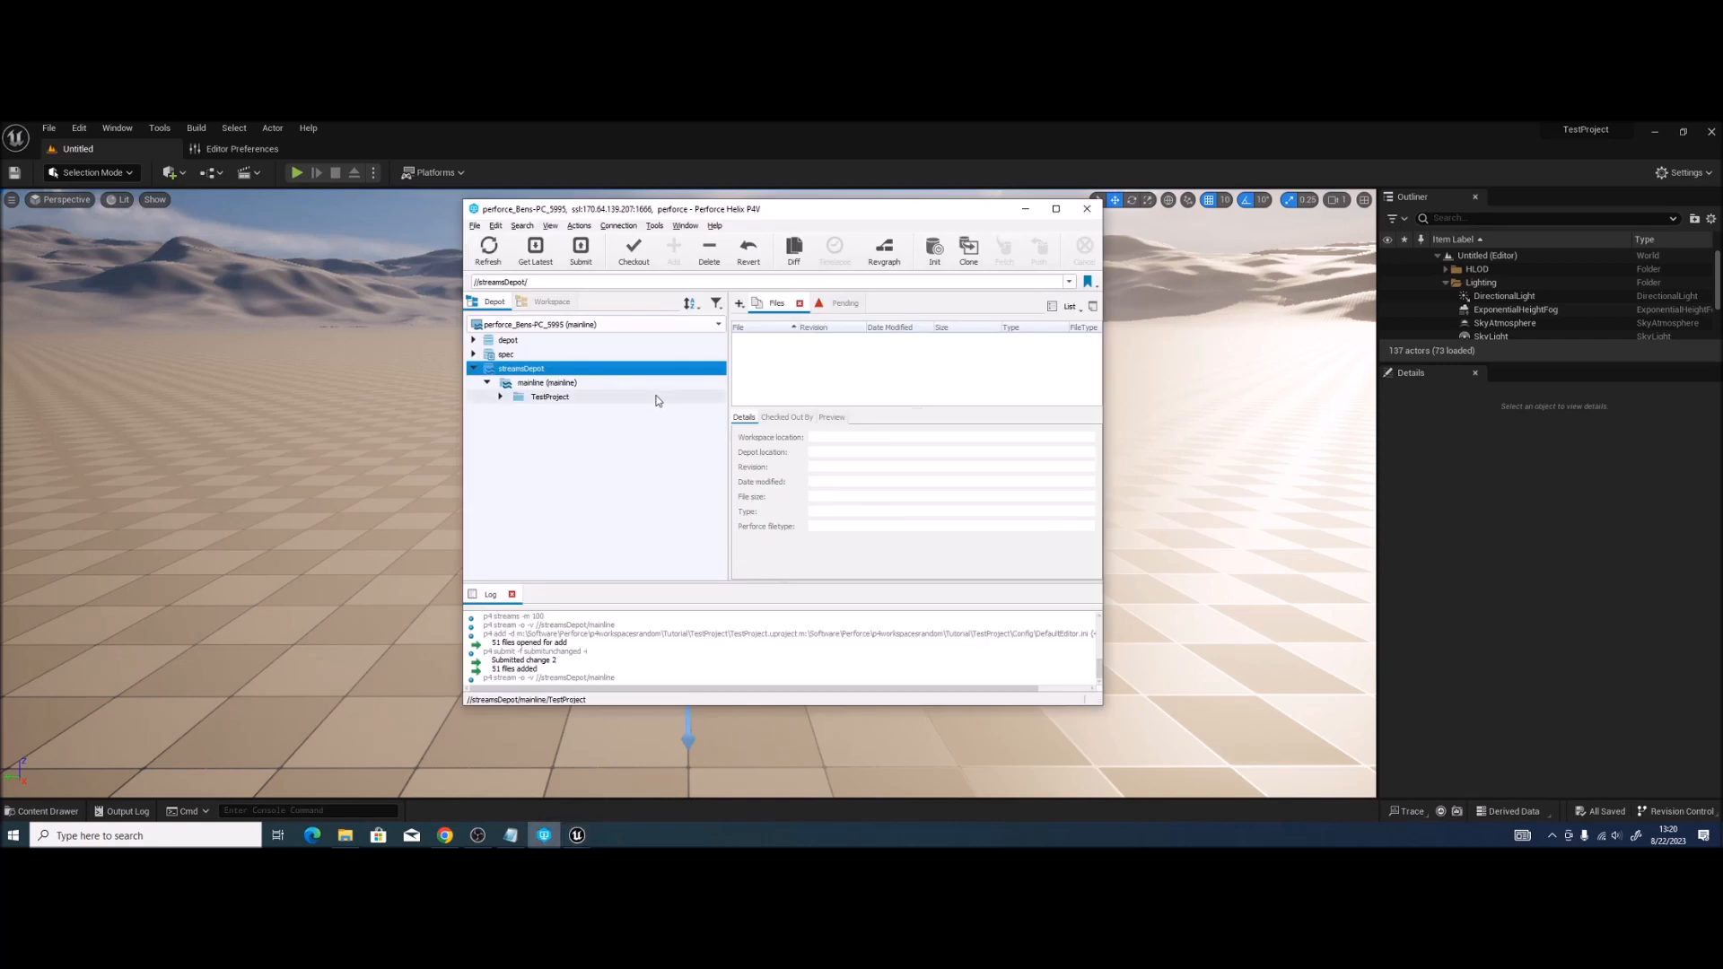
left_click_drag(736, 215, 321, 230)
left_click(880, 399)
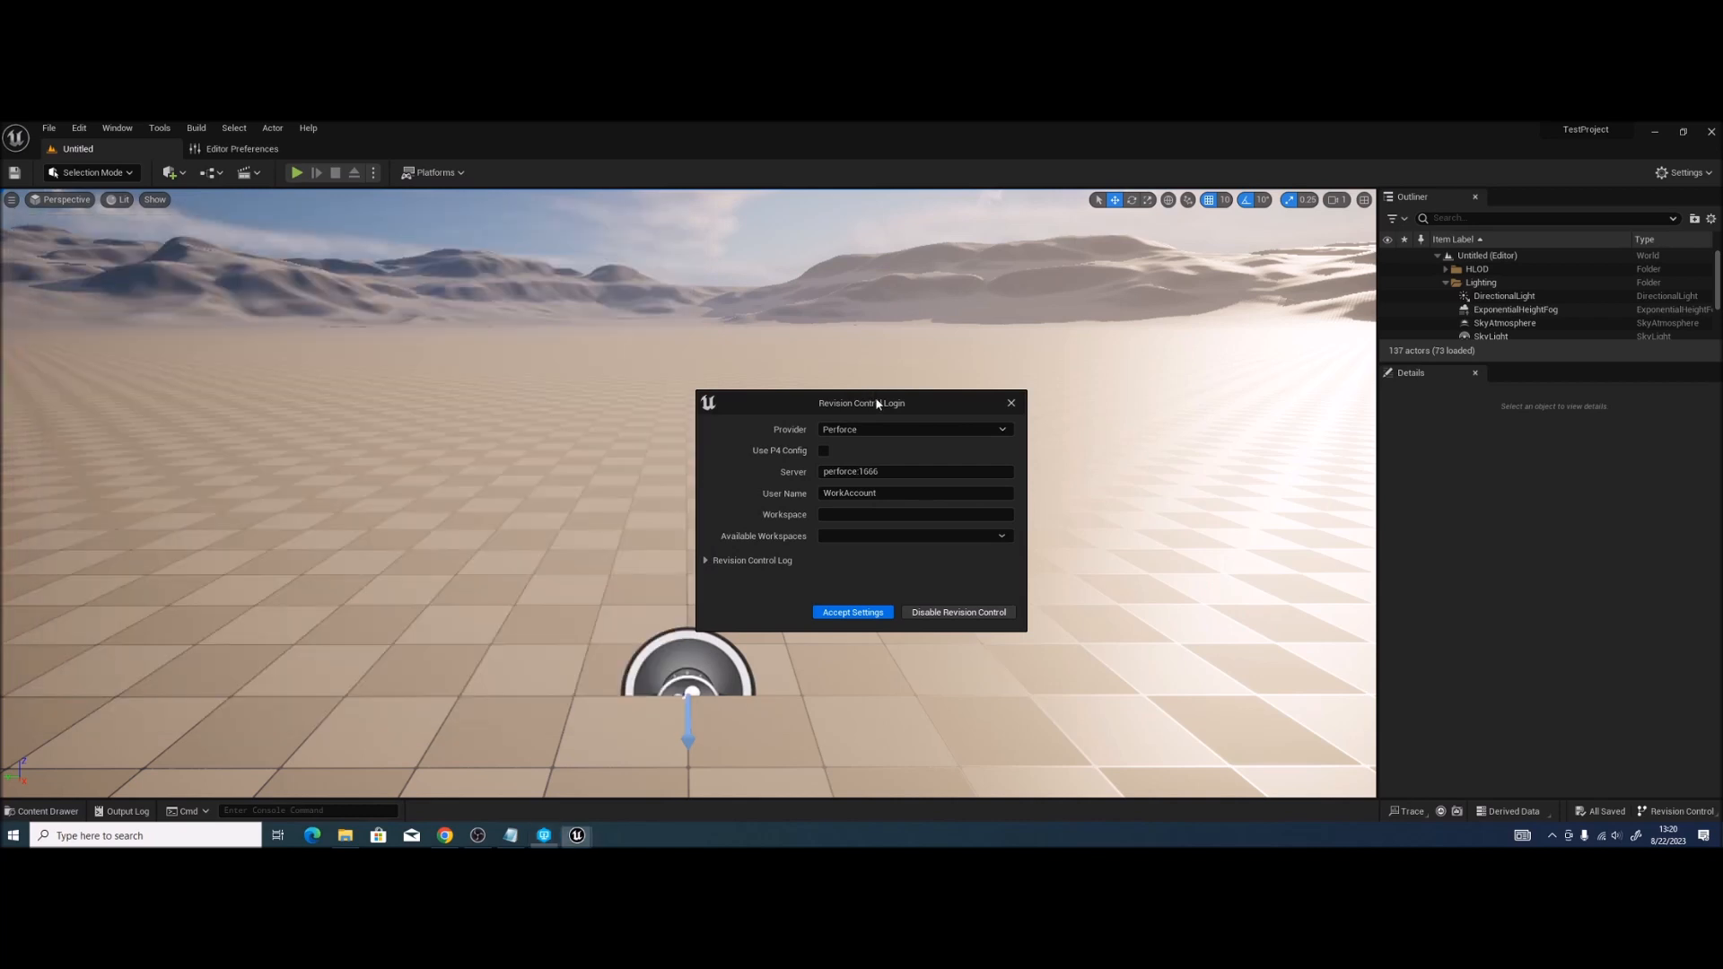
left_click_drag(881, 399, 892, 368)
left_click(544, 836)
left_click_drag(439, 229, 0, 235)
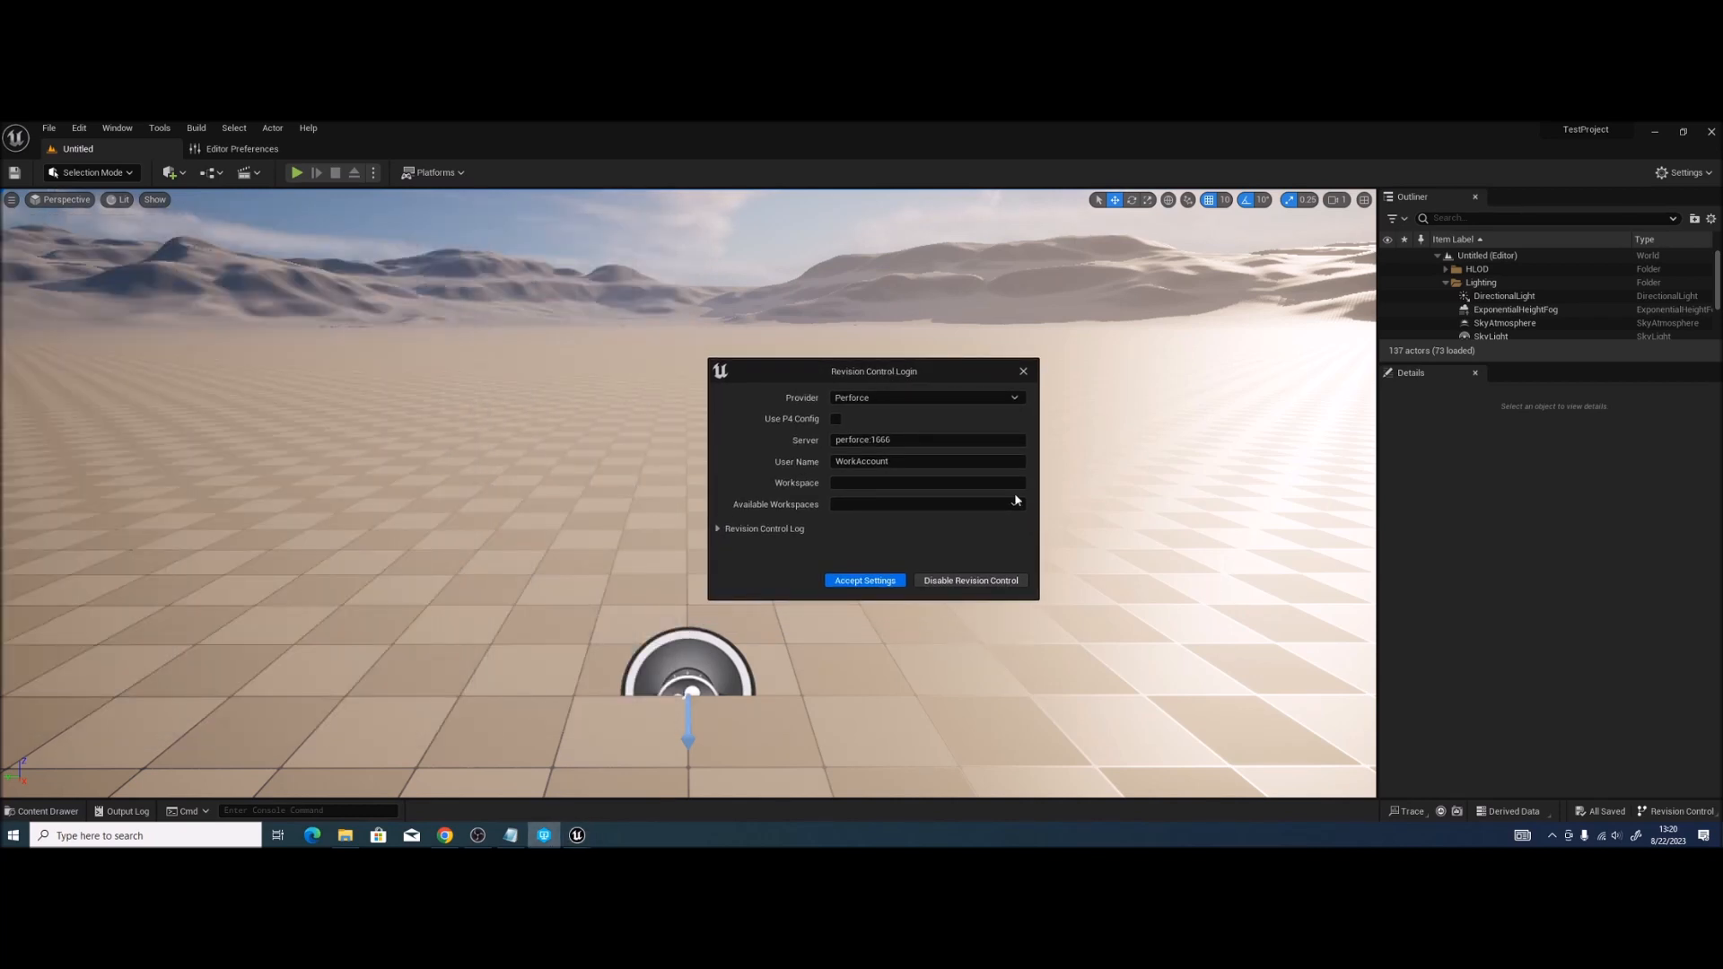
Step: Set Server to ssl:170.64.139.297:1666 and User Name to perforce, then switch to P4V
left_click(898, 439)
left_click_drag(897, 440, 870, 441)
left_click(868, 440)
double_click(853, 440)
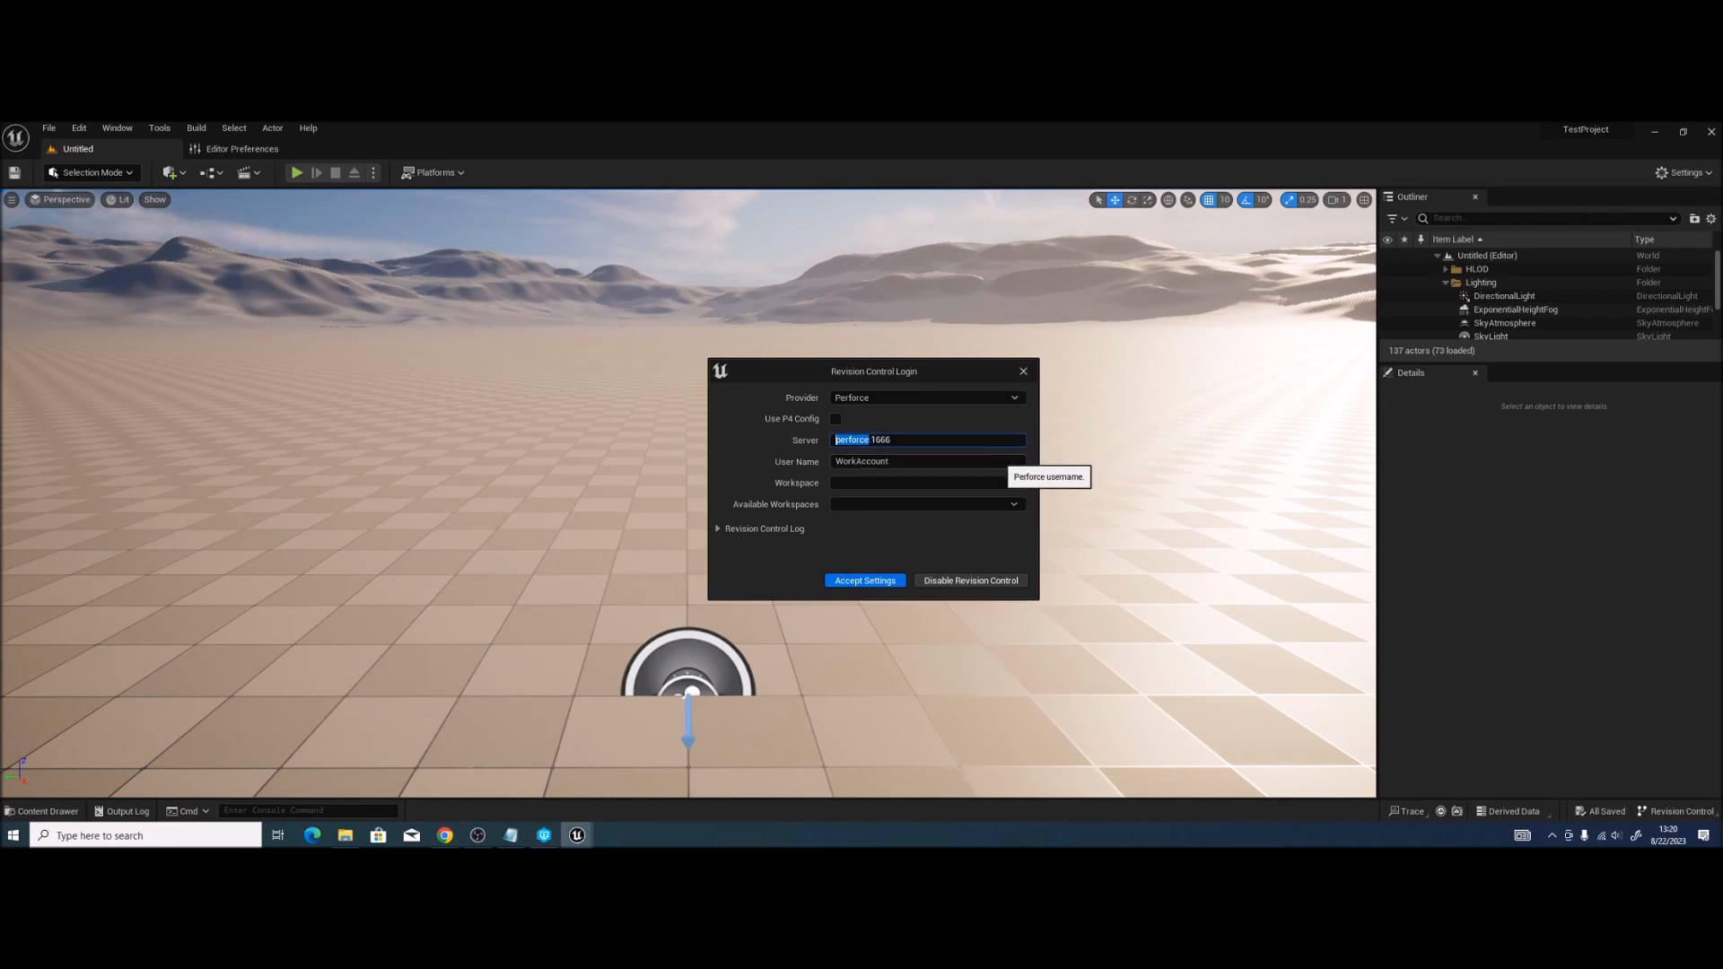
type("ssl:")
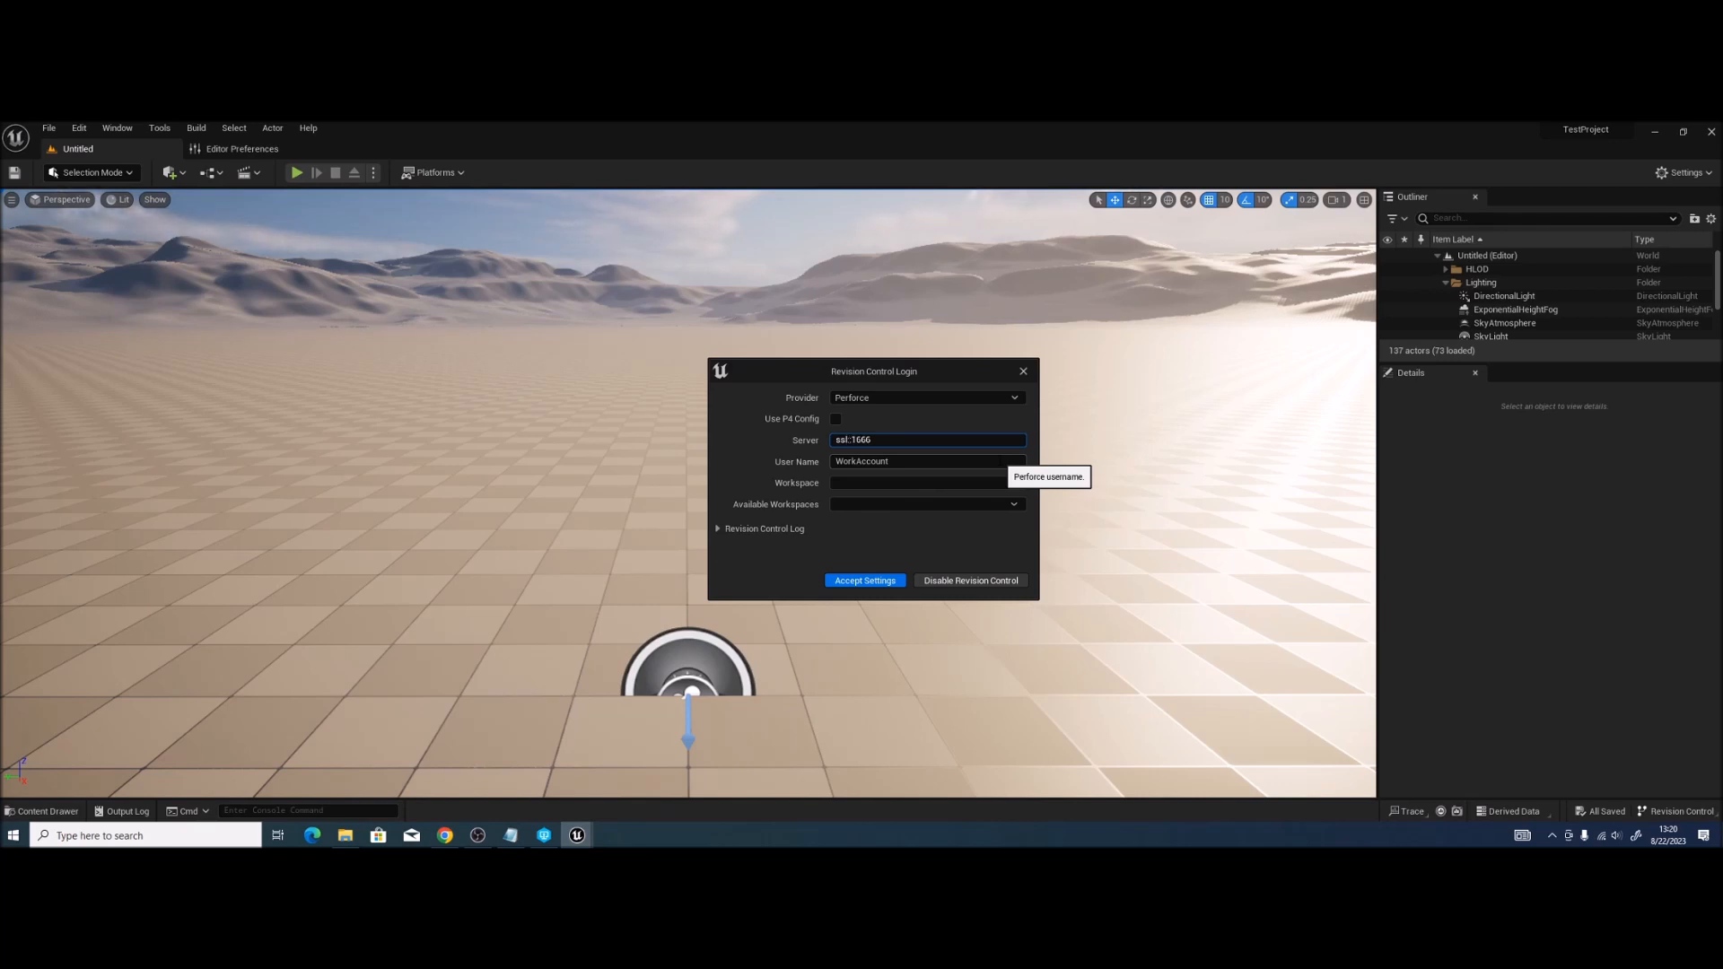
type("170.64.139:1")
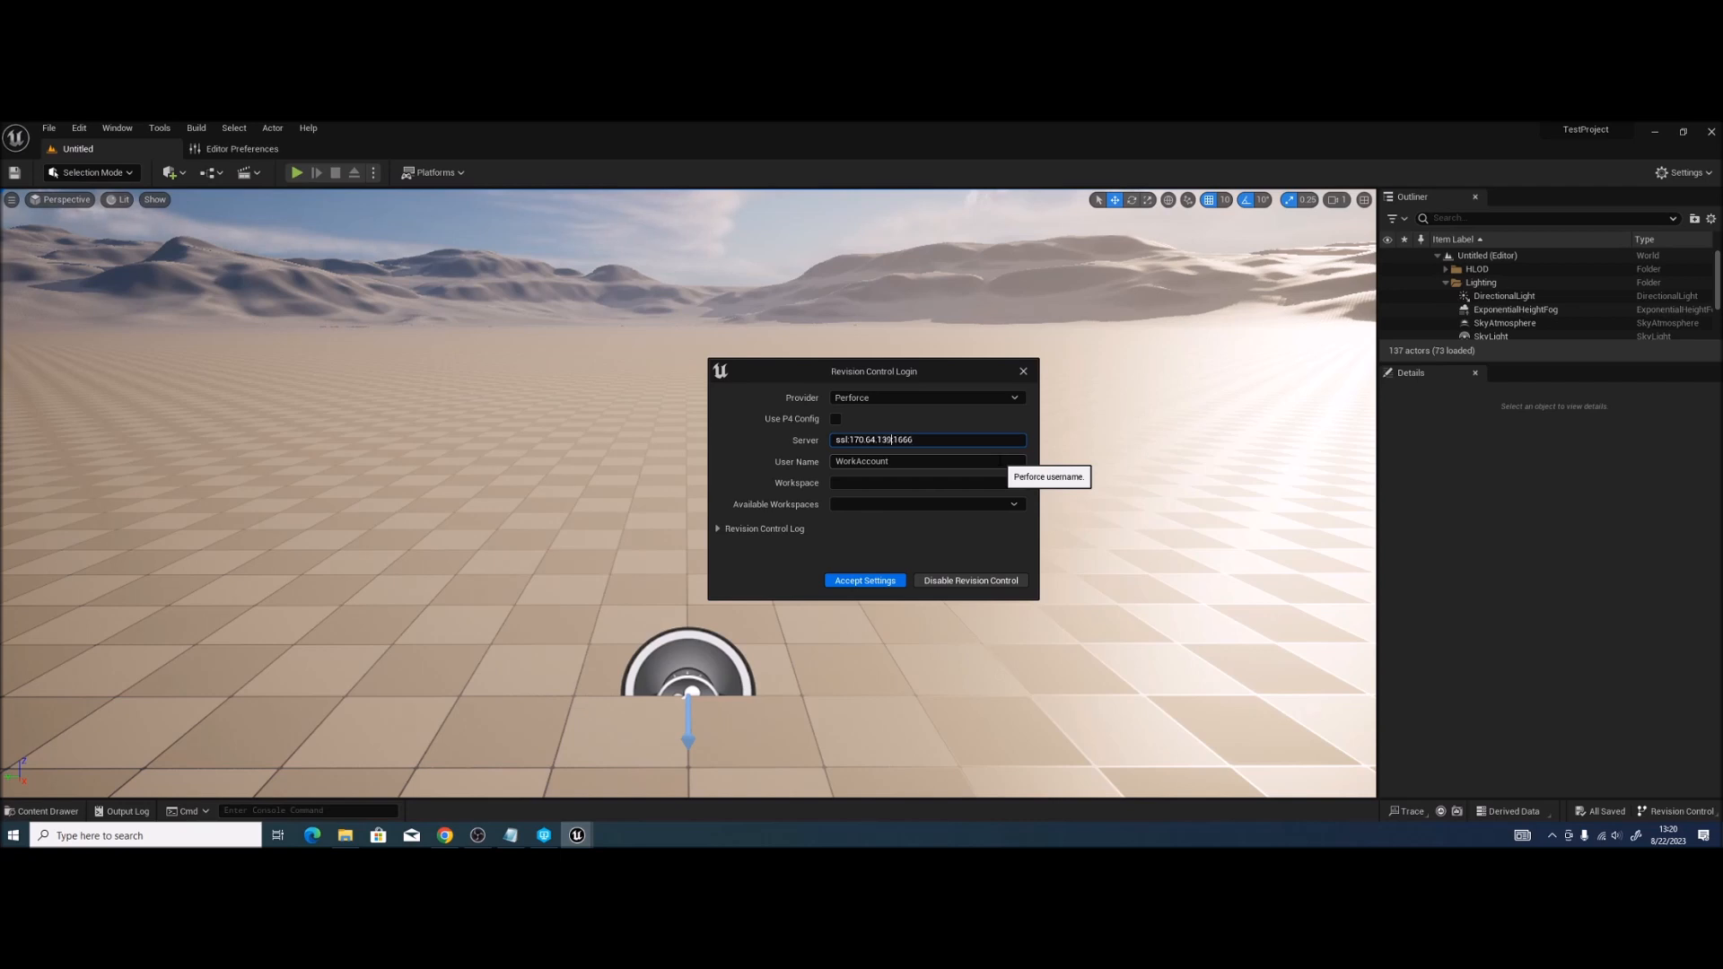
type(":")
type(".297")
right_click(1000, 464)
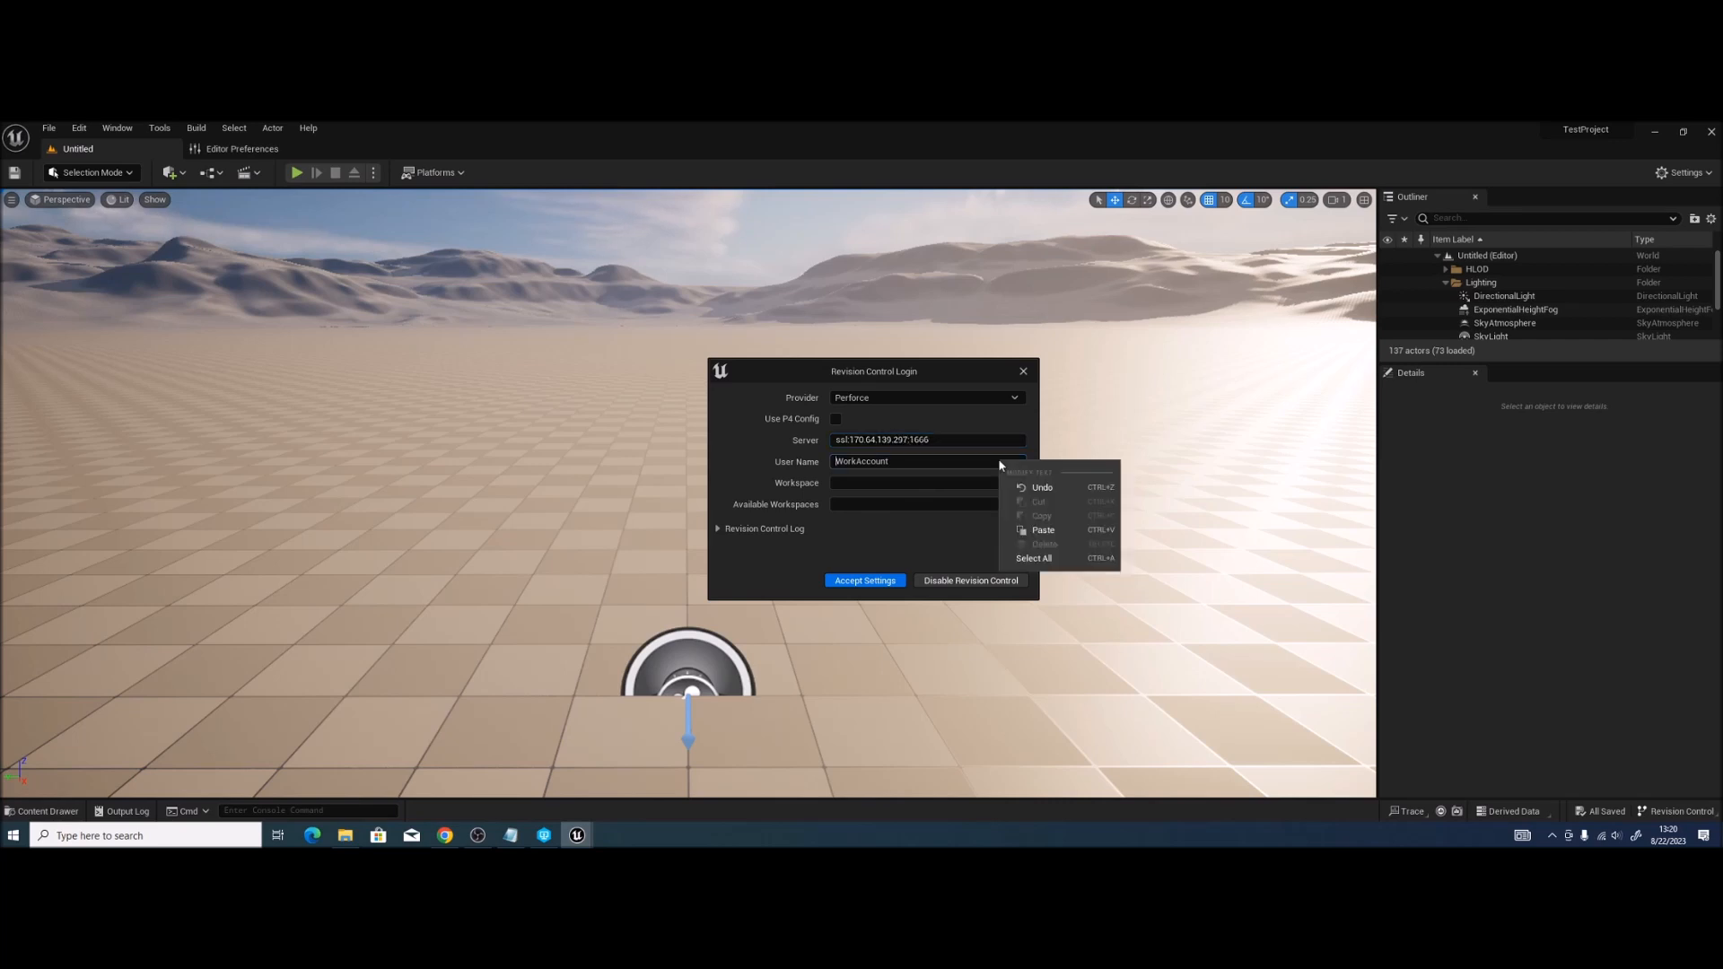
left_click(909, 461)
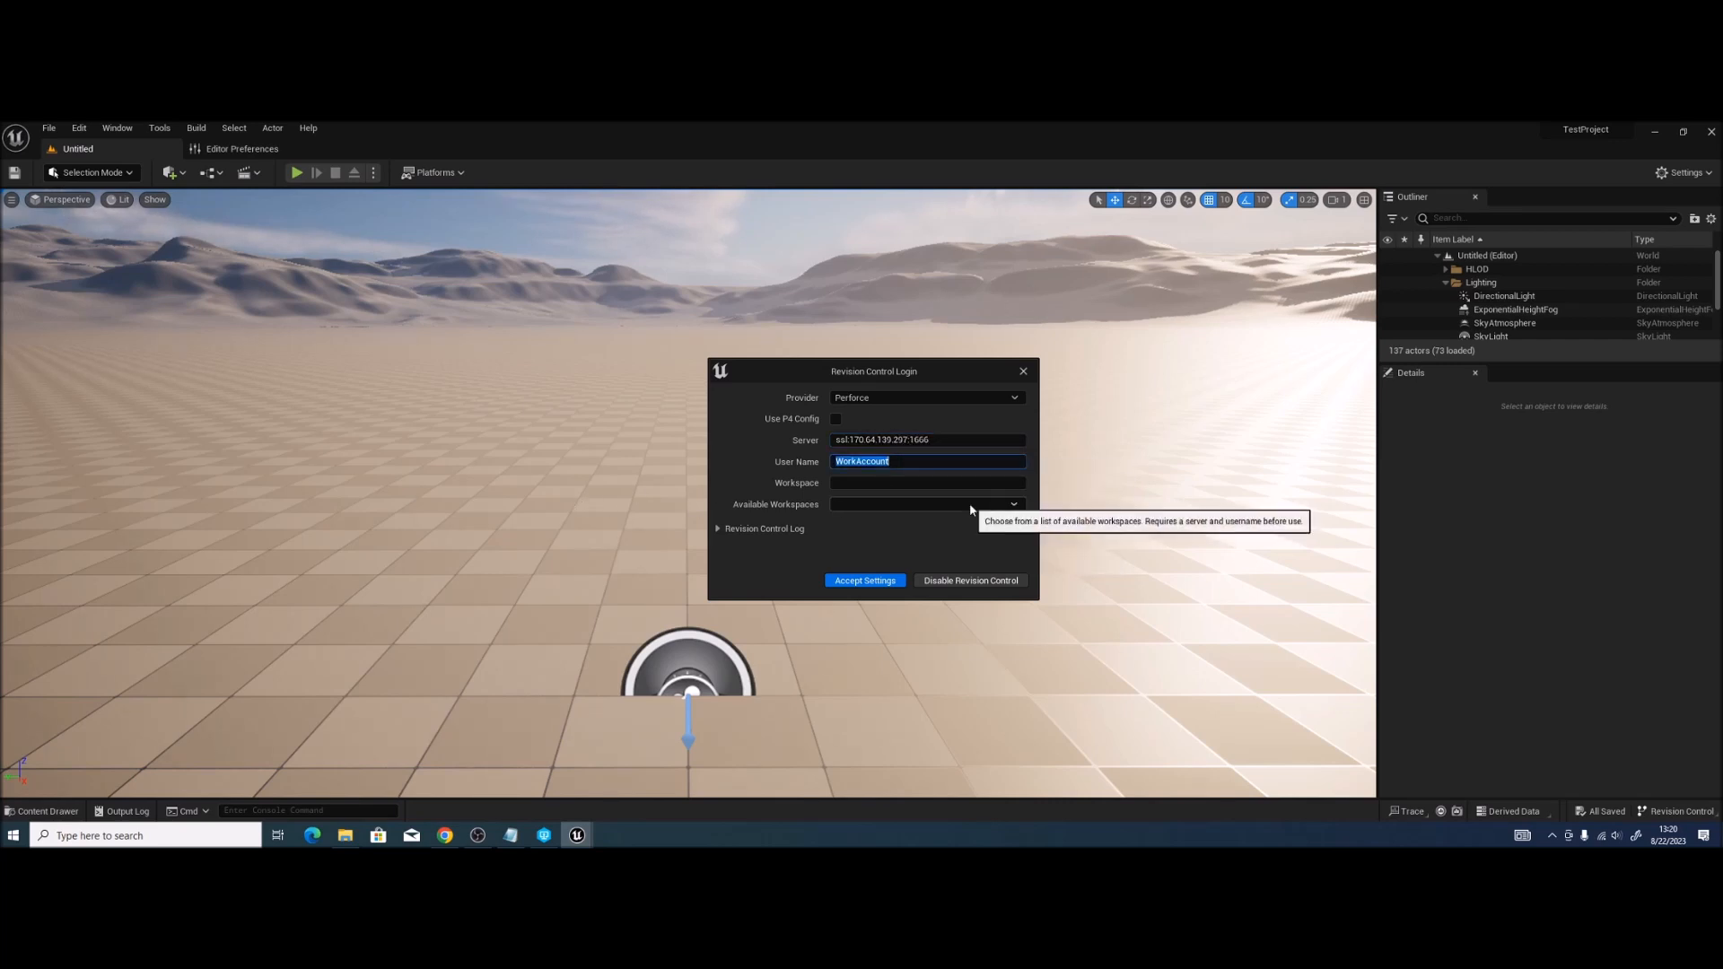
type("perforce")
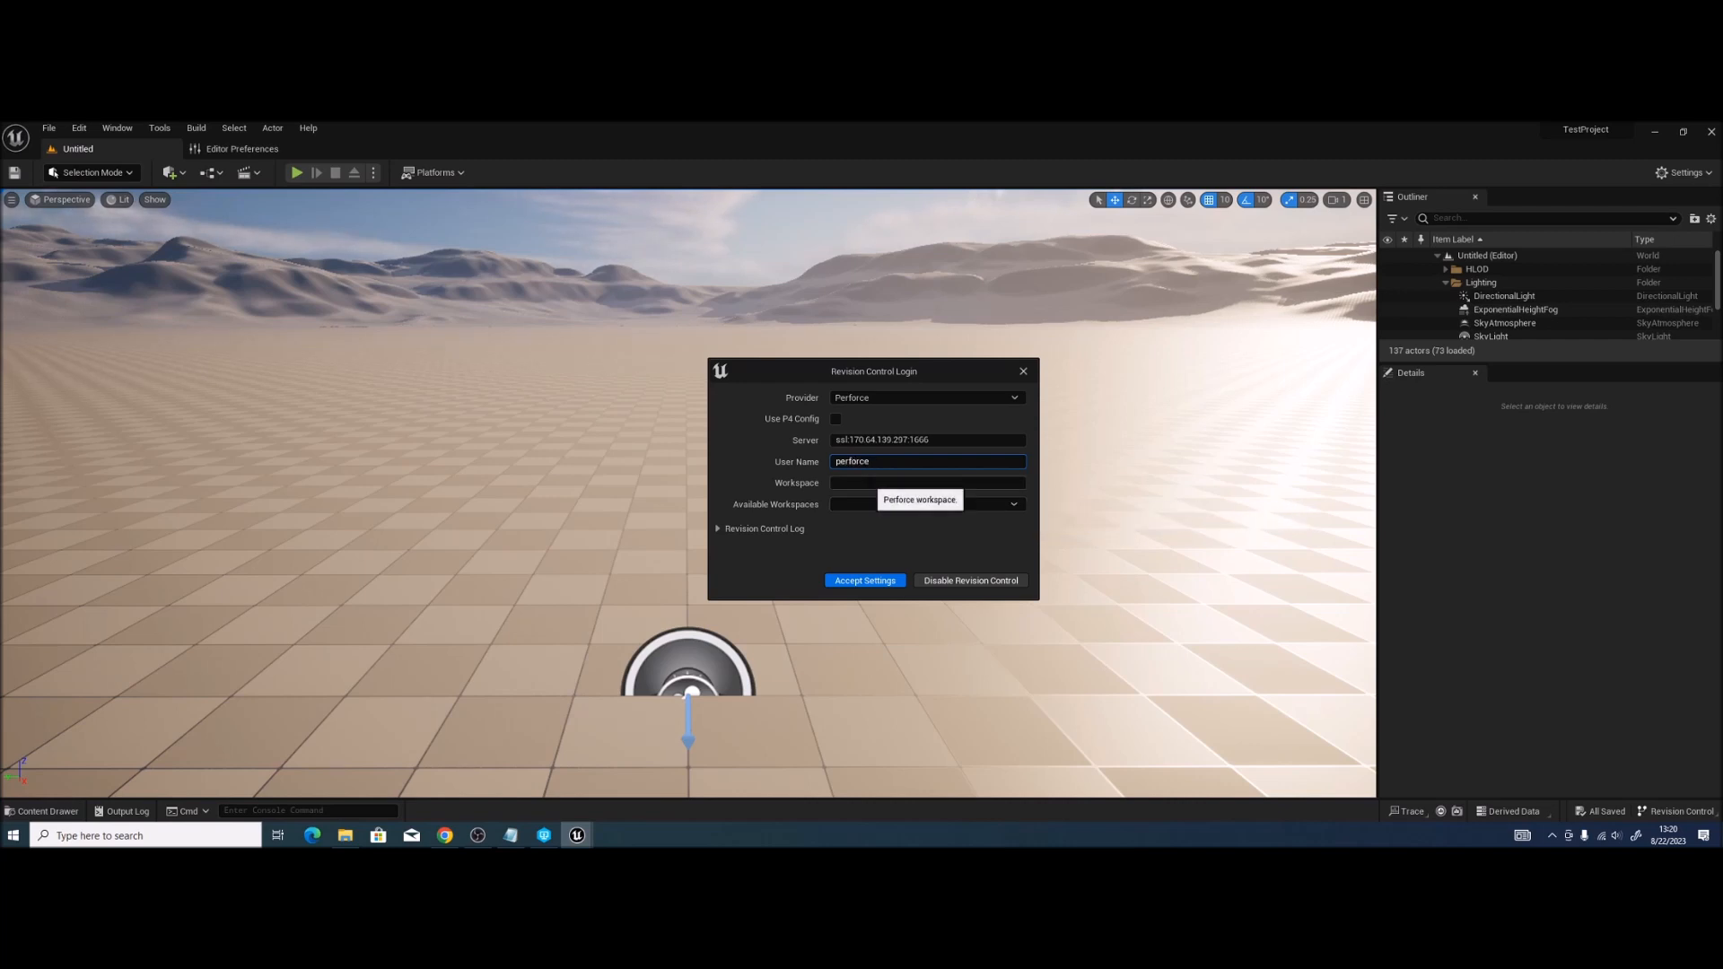
key("Tab")
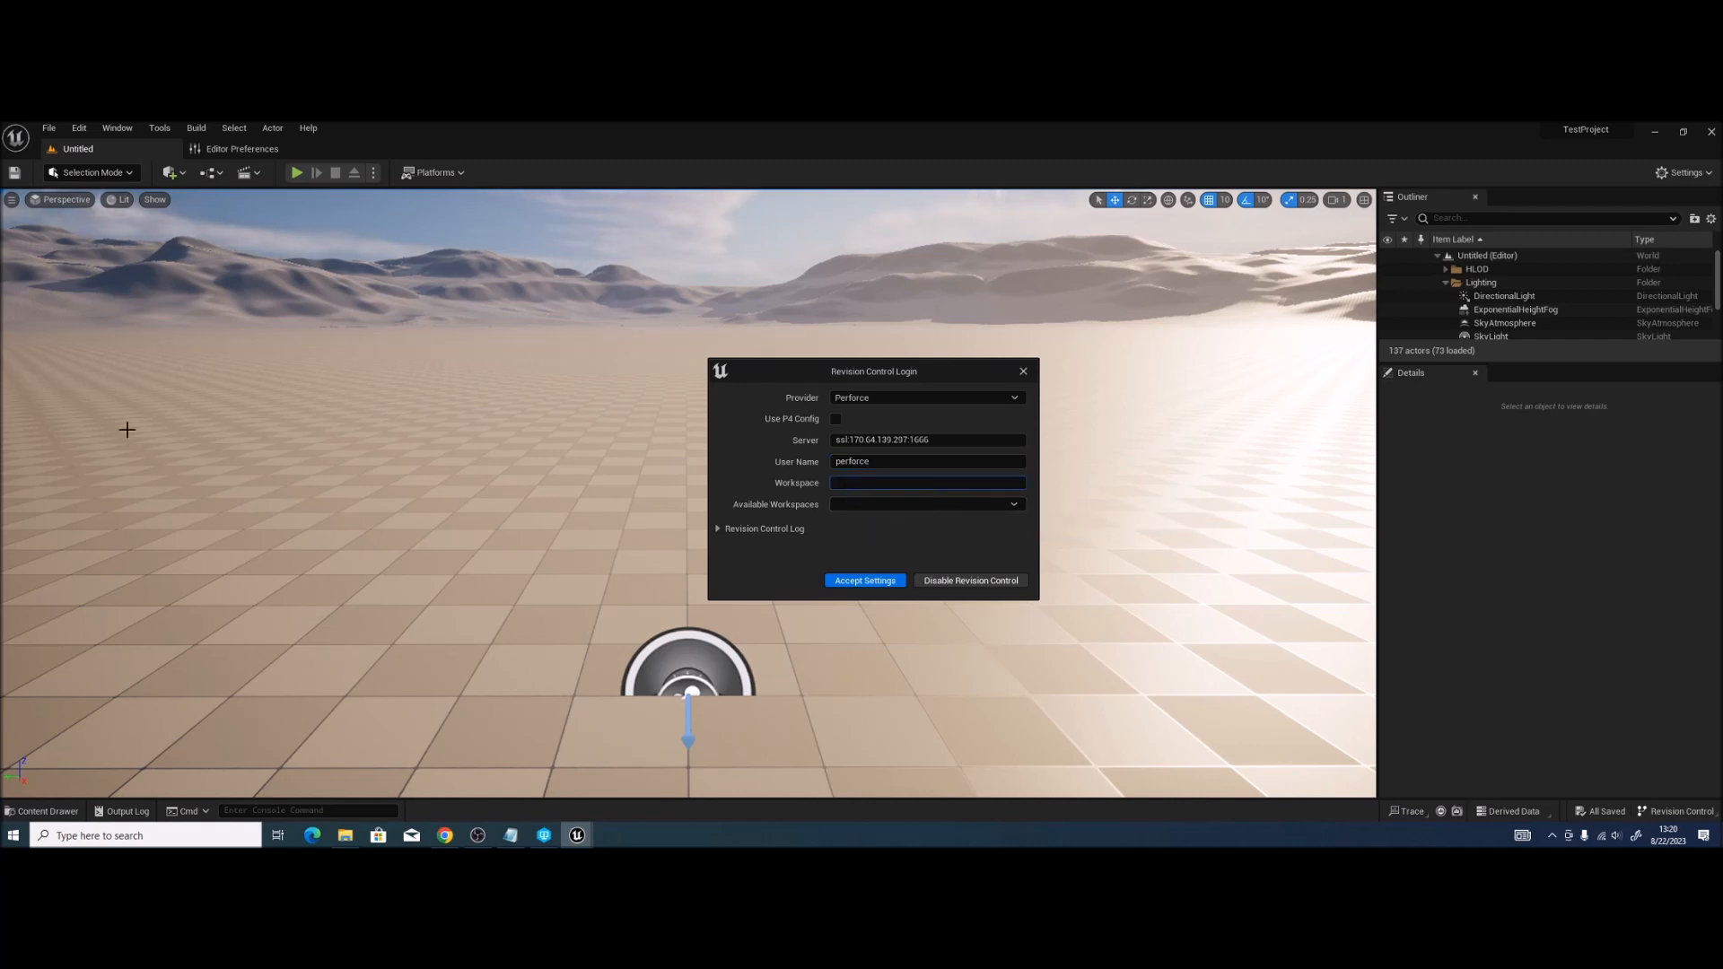
key("alt+Tab")
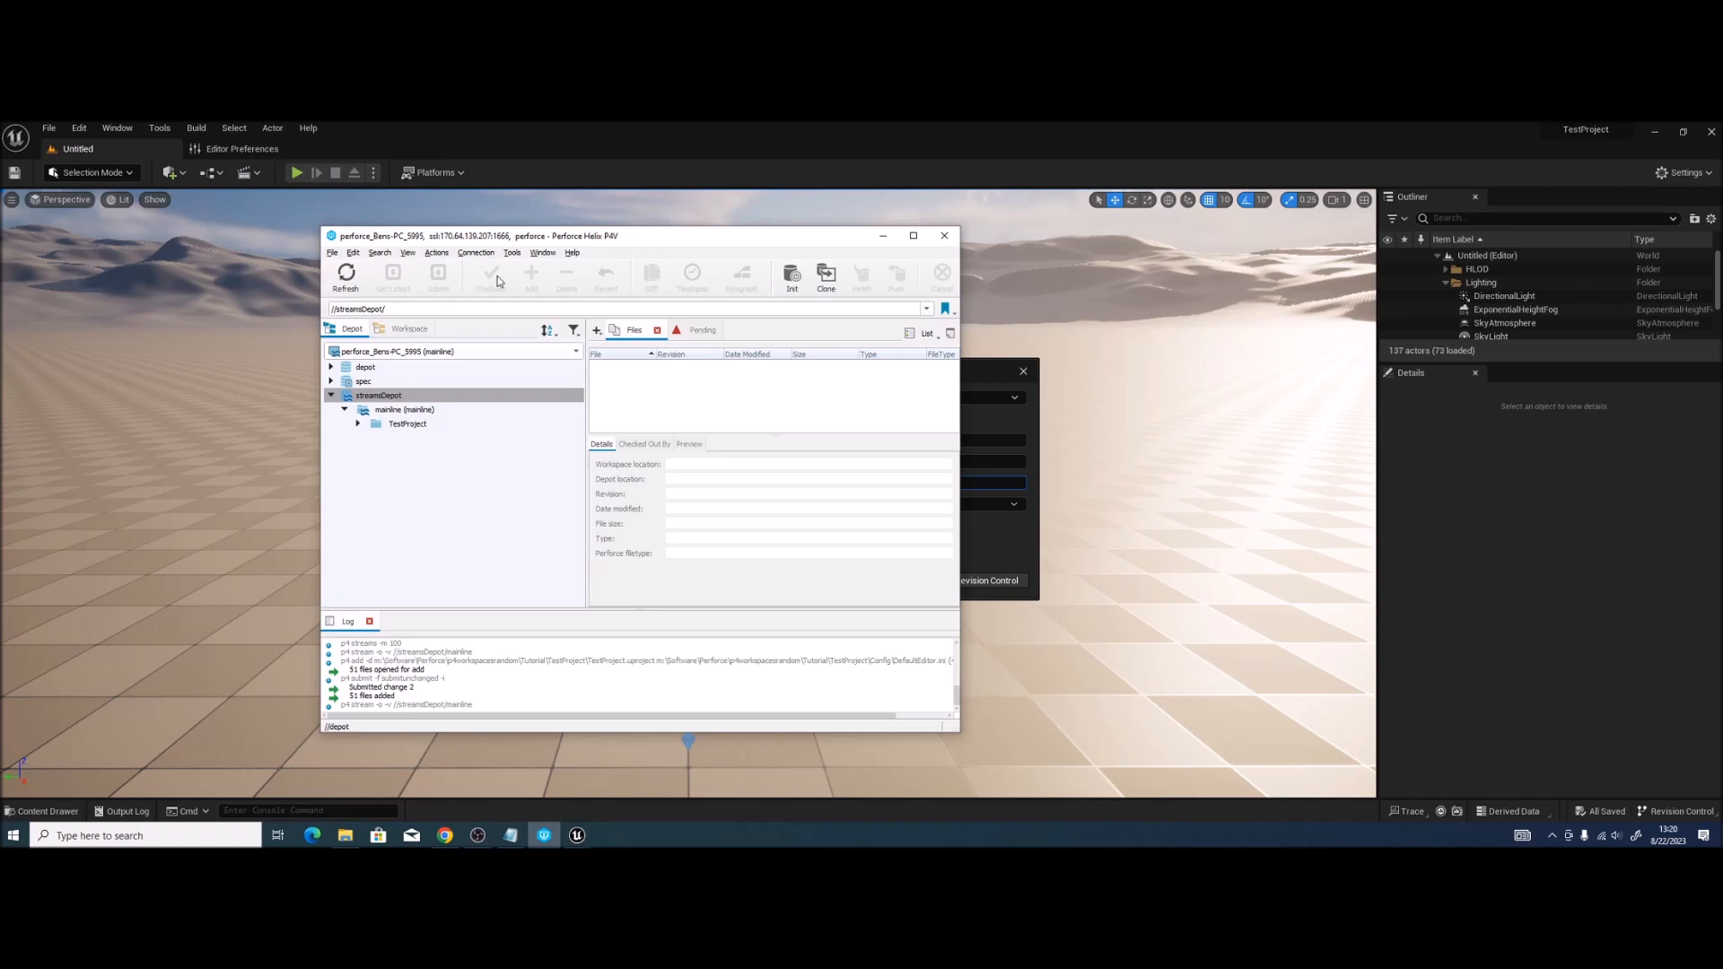
Step: Enter the P4V workspace name and accept the settings, rechecking the log, until Perforce connects
left_click_drag(528, 243, 0, 242)
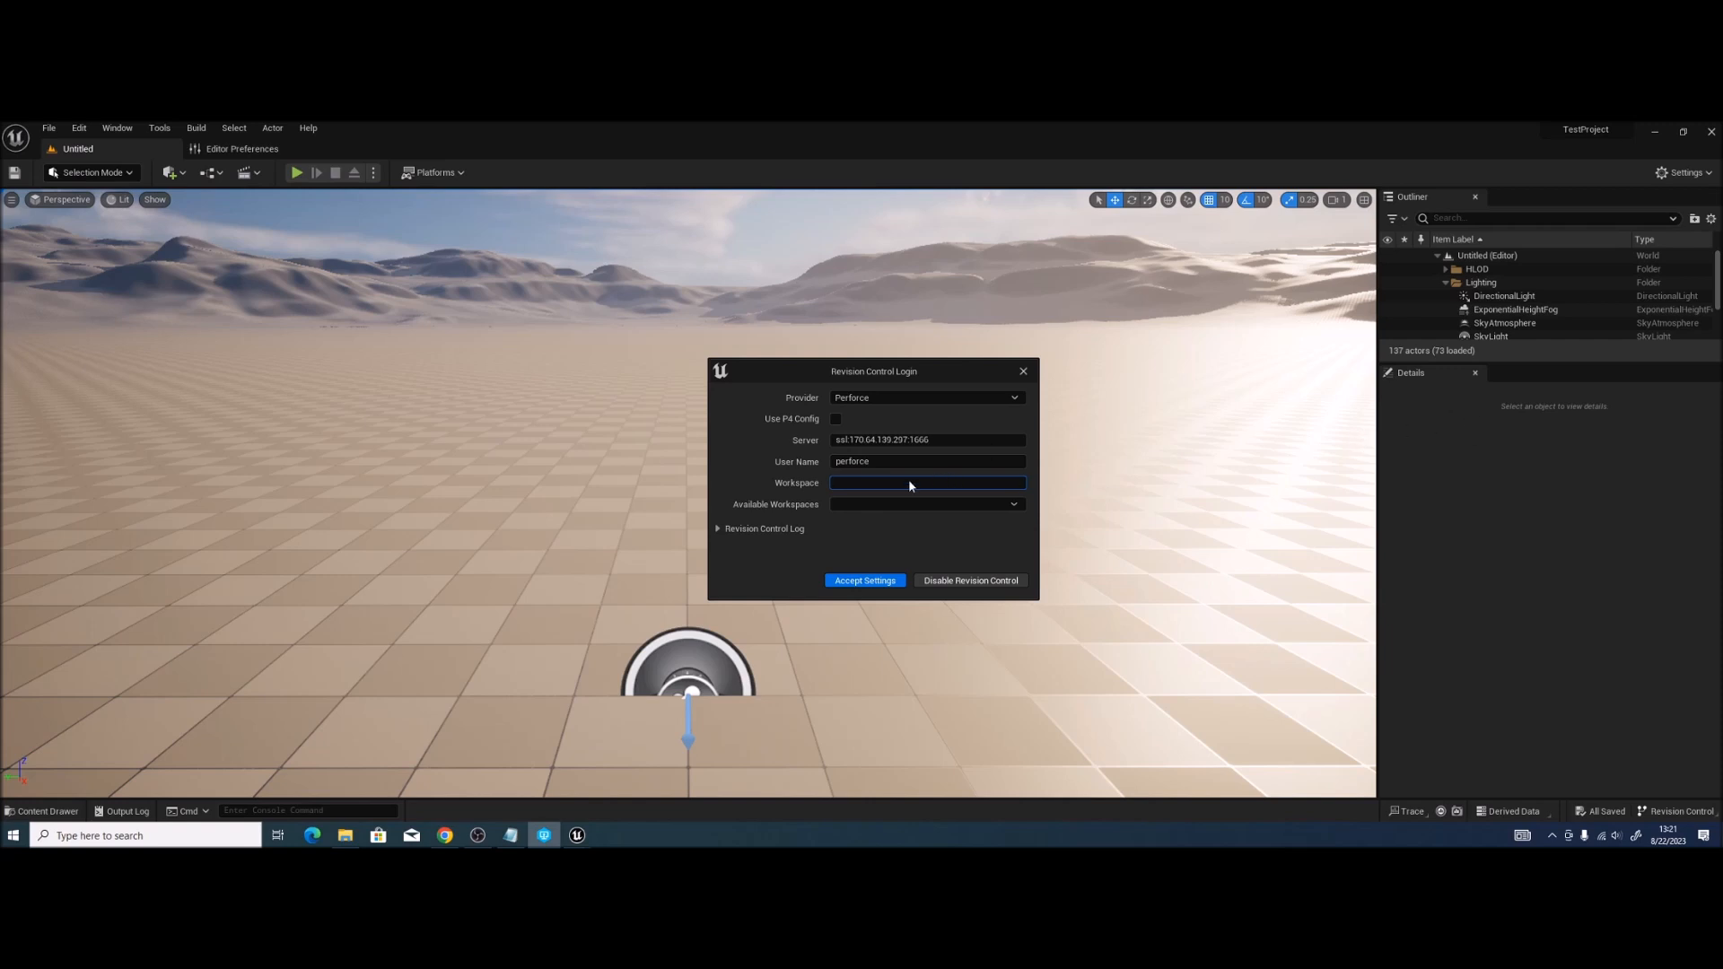
type("perforce_Bens-PC_")
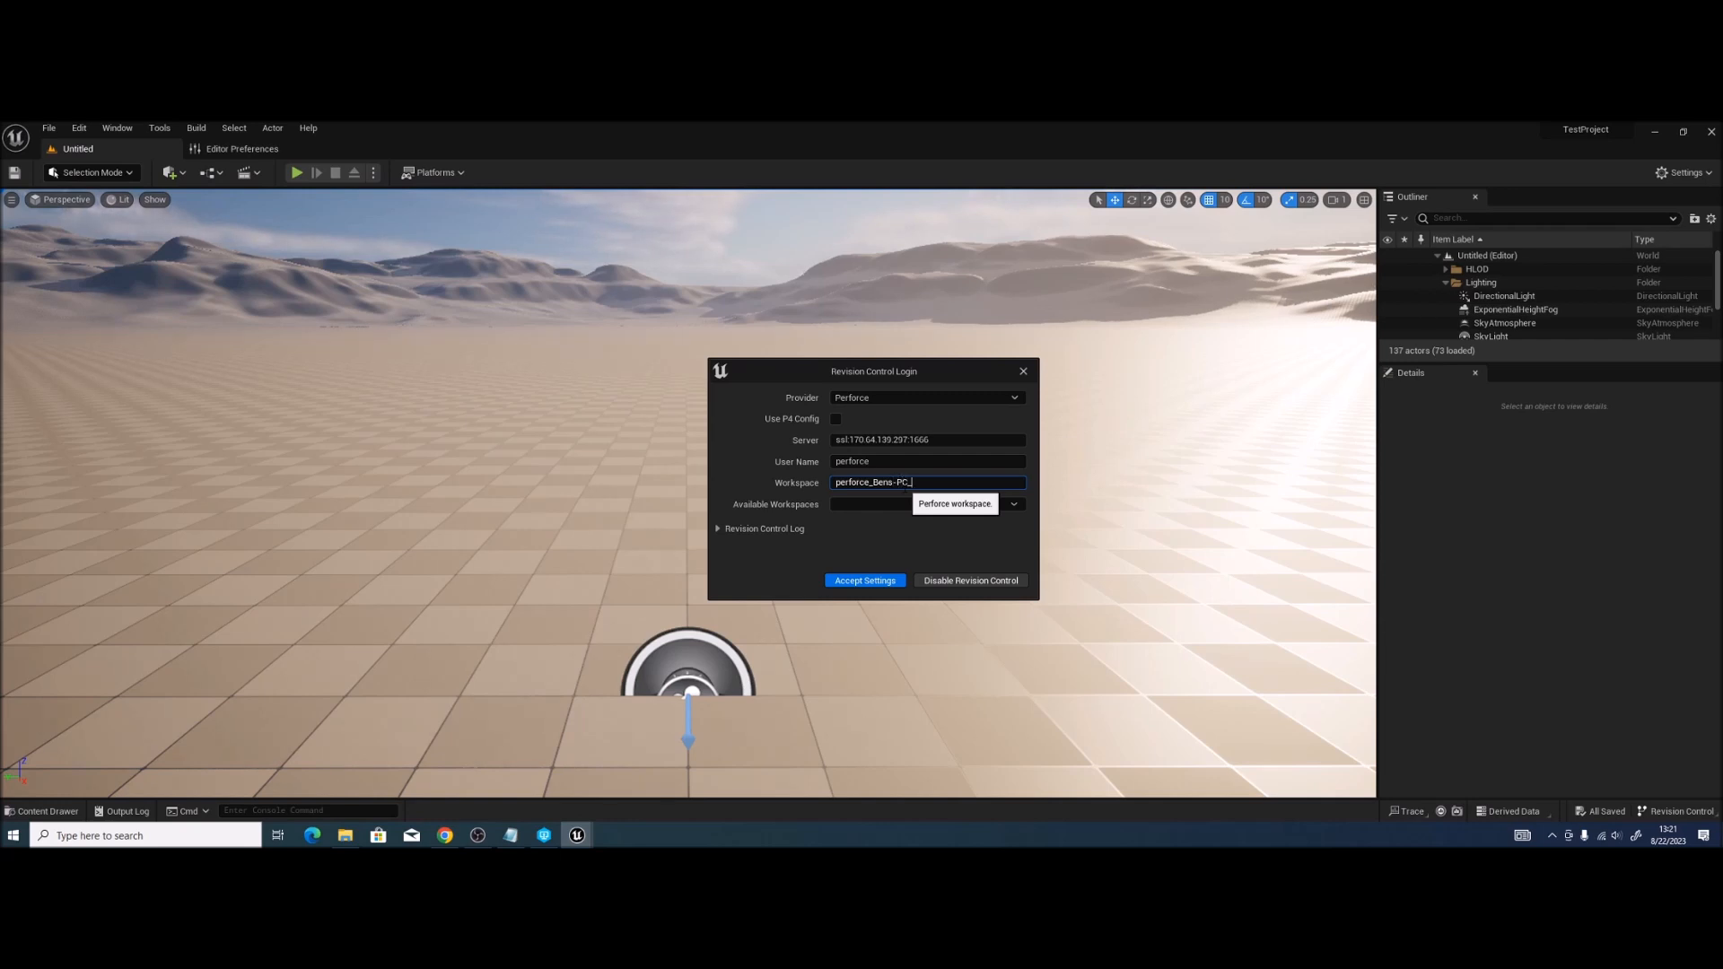
type("5995")
left_click(812, 547)
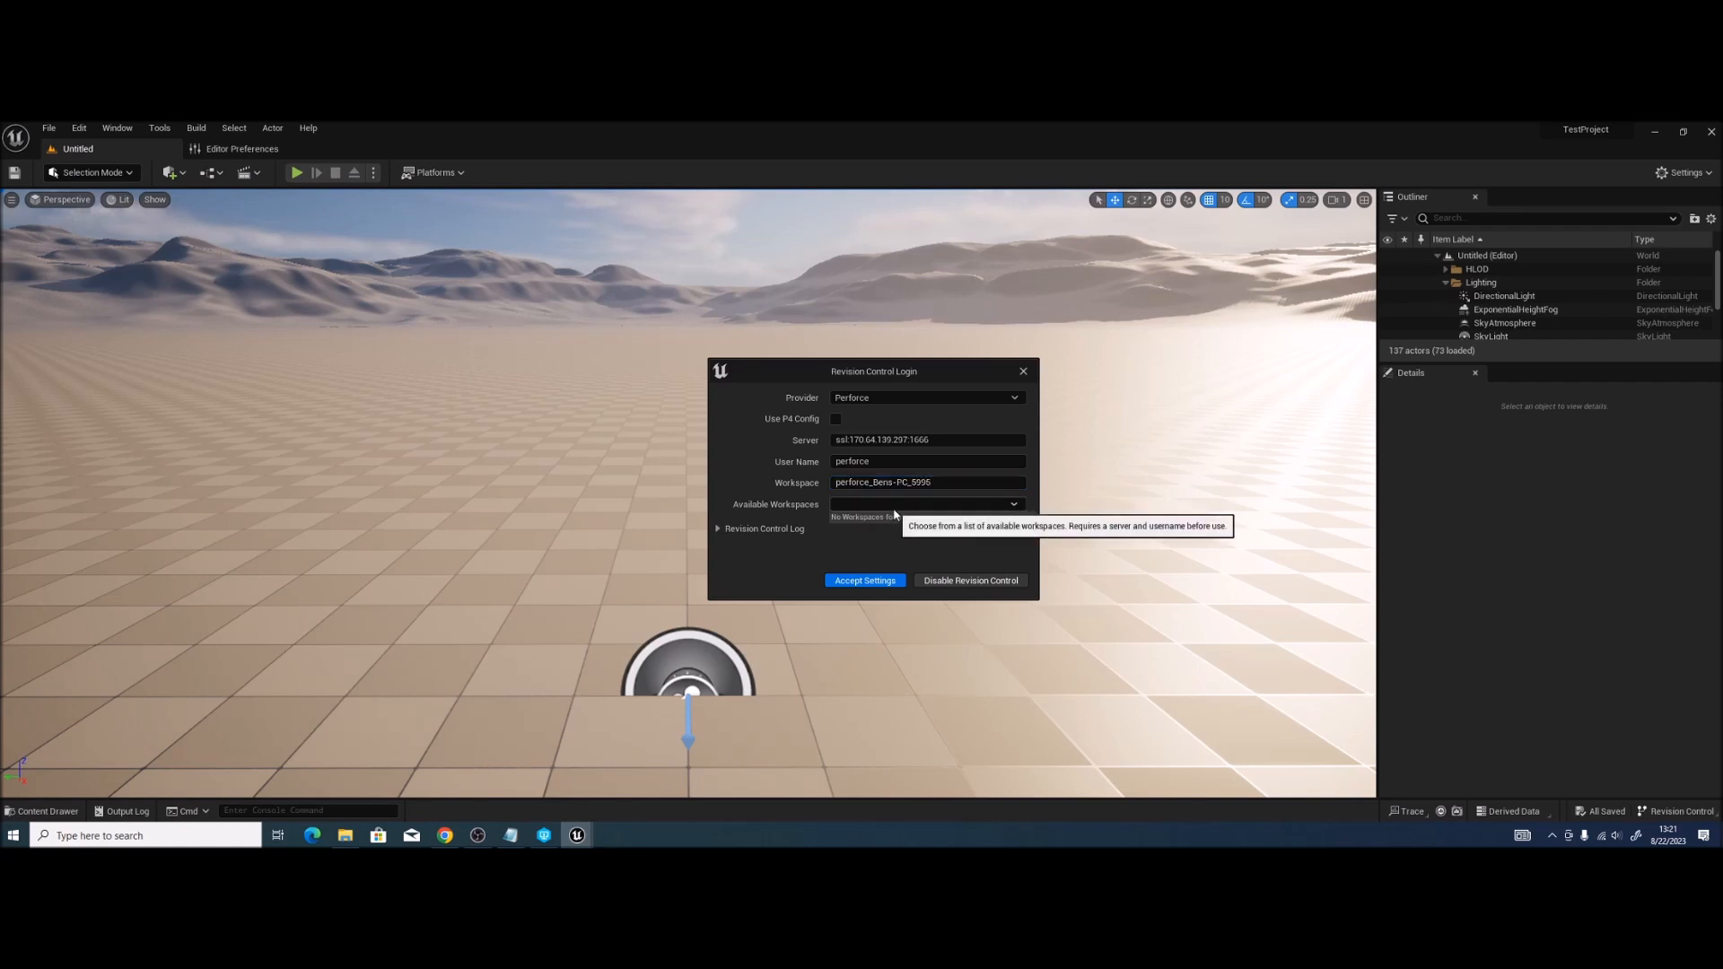
left_click(875, 583)
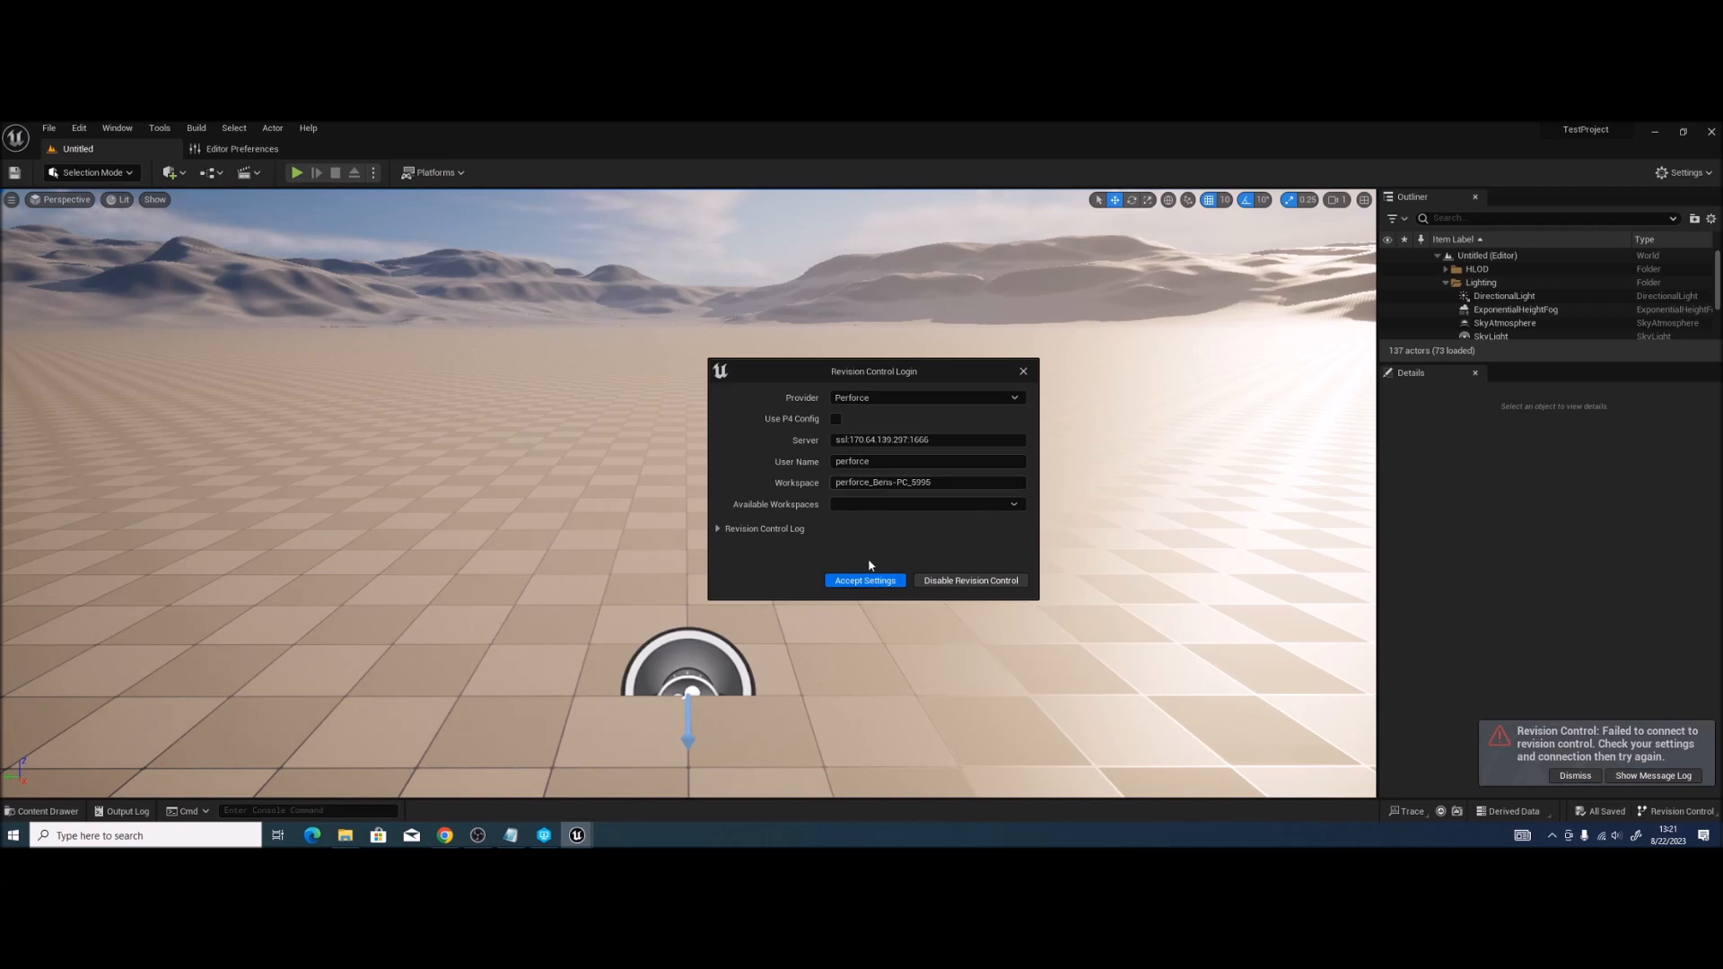
left_click(718, 530)
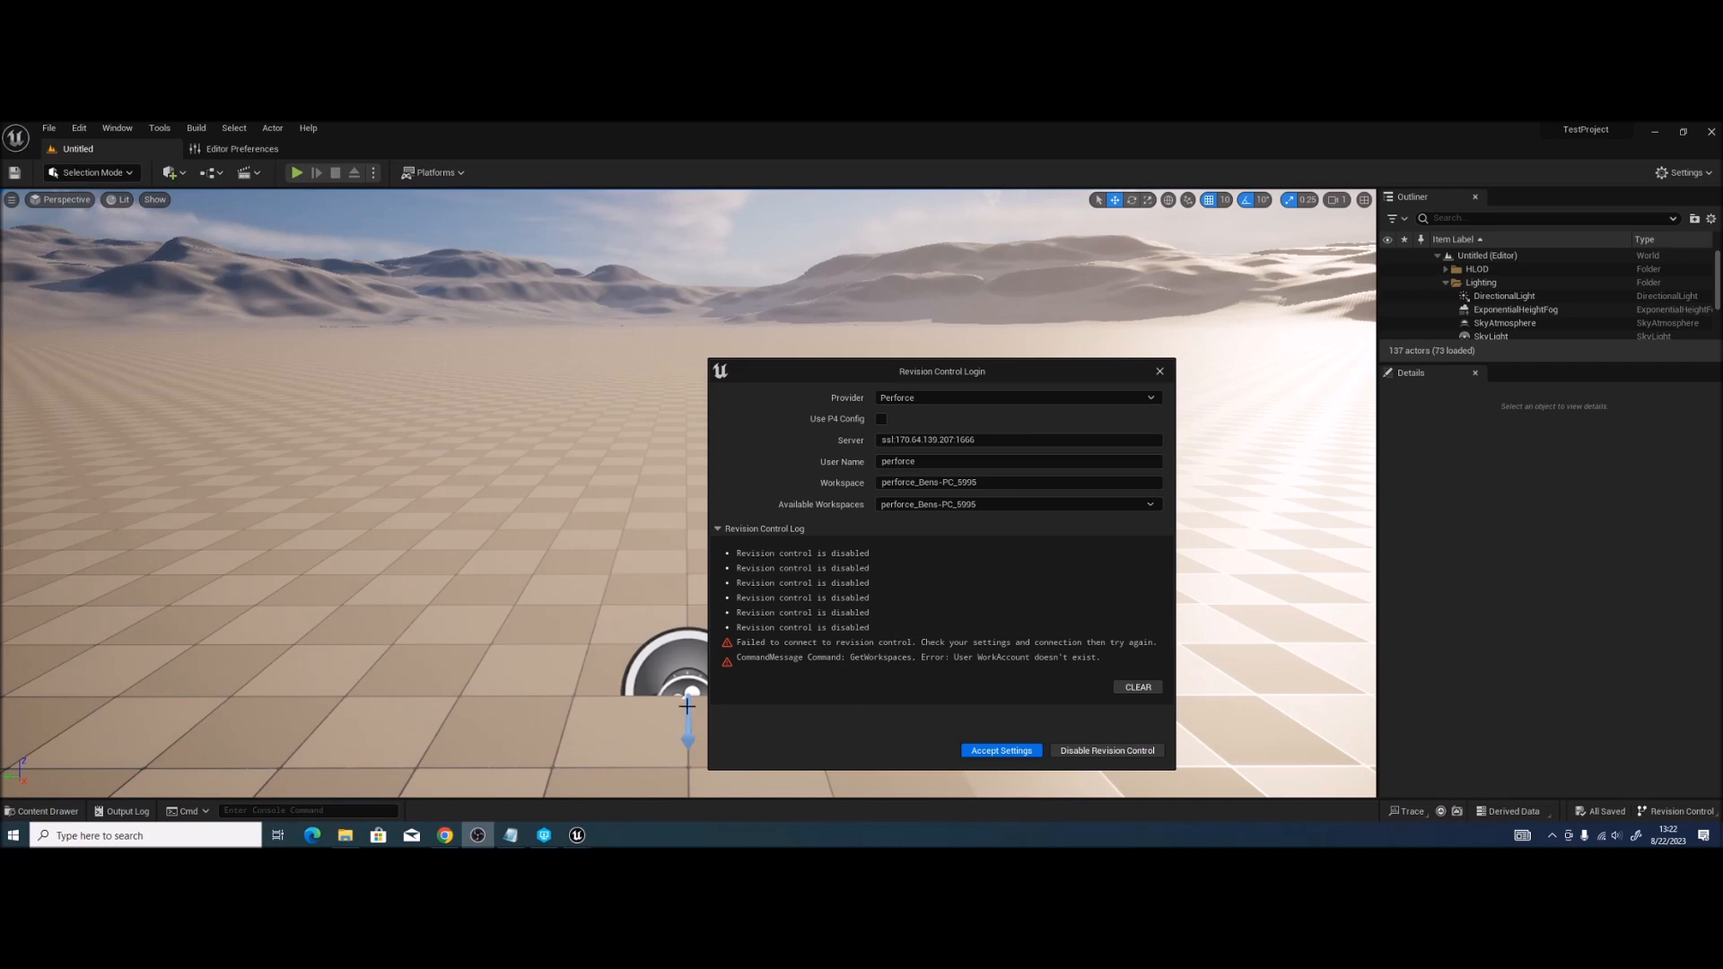
left_click(981, 751)
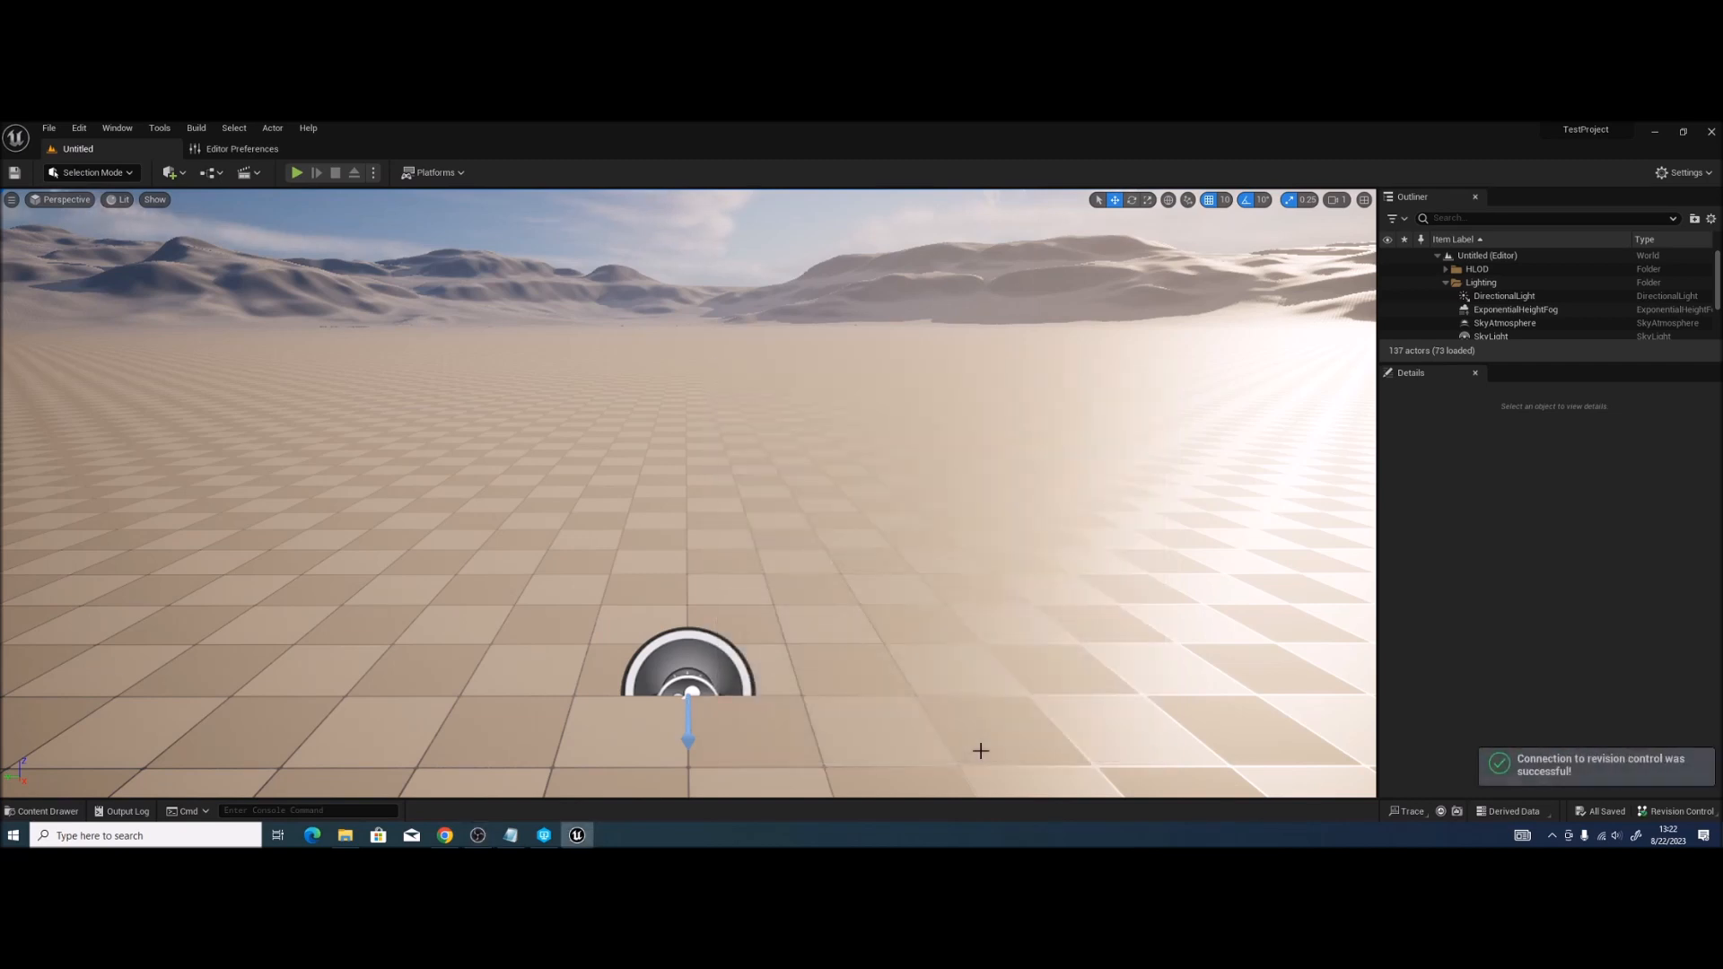
Step: Create a new material named M_Test in the Content Drawer and save it
left_click_drag(966, 704, 927, 650)
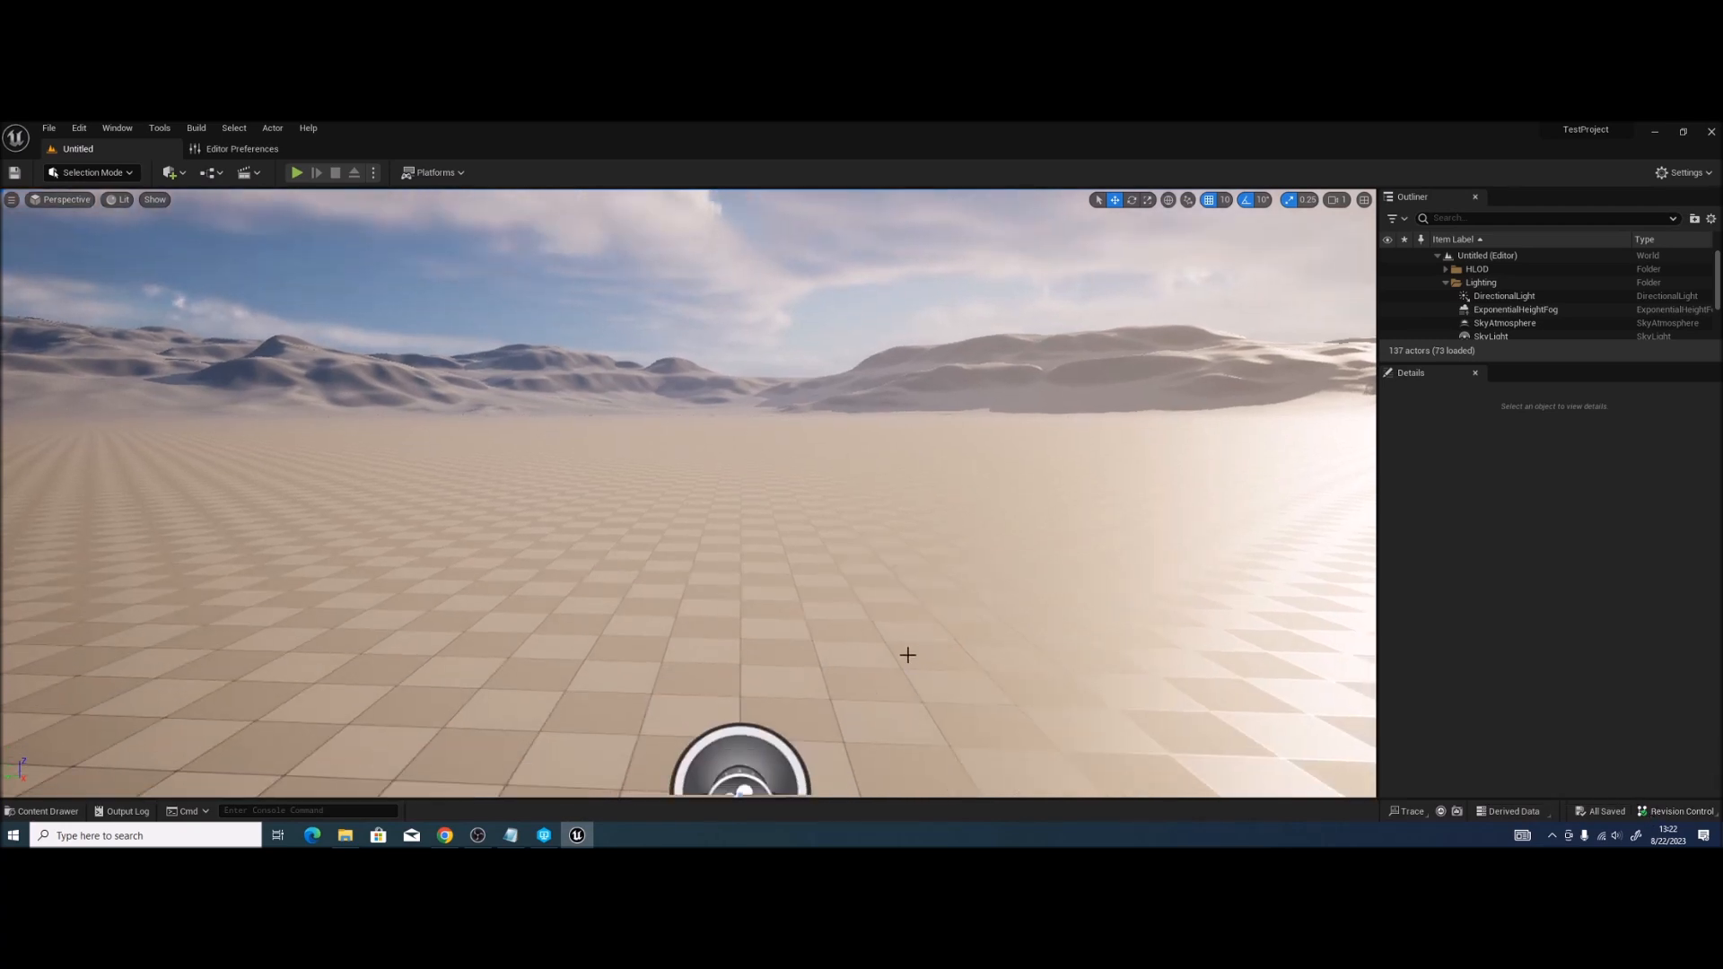
left_click_drag(831, 621, 788, 605)
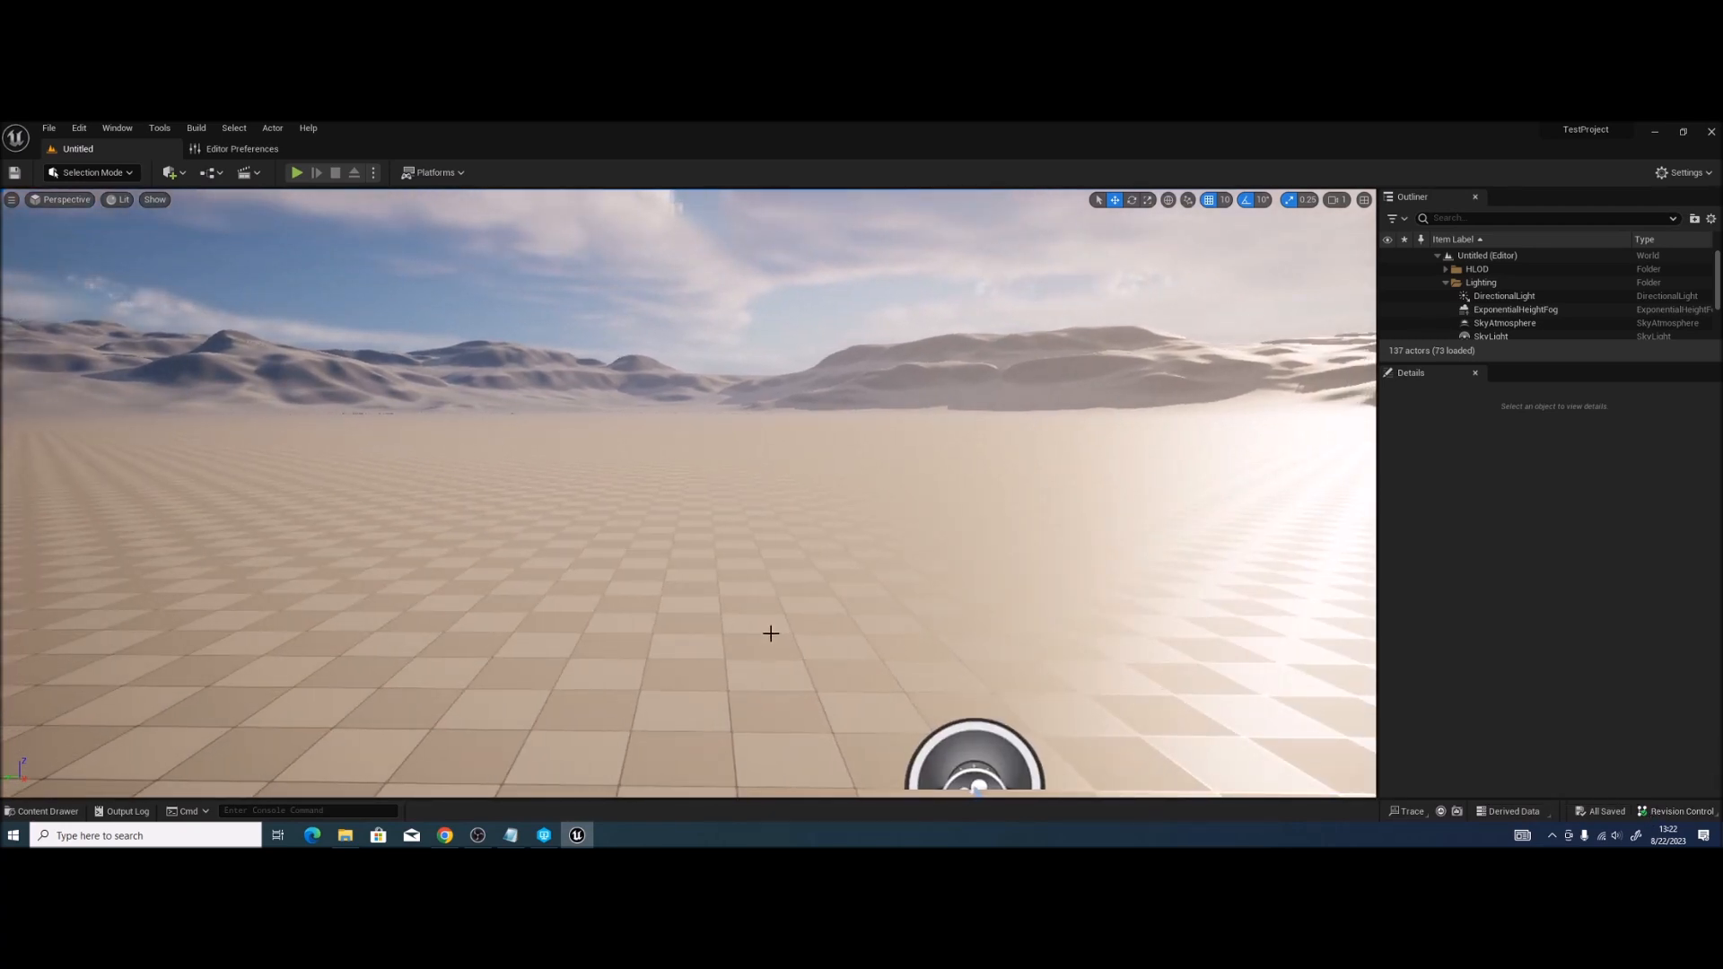
key("ctrl+space")
right_click(397, 656)
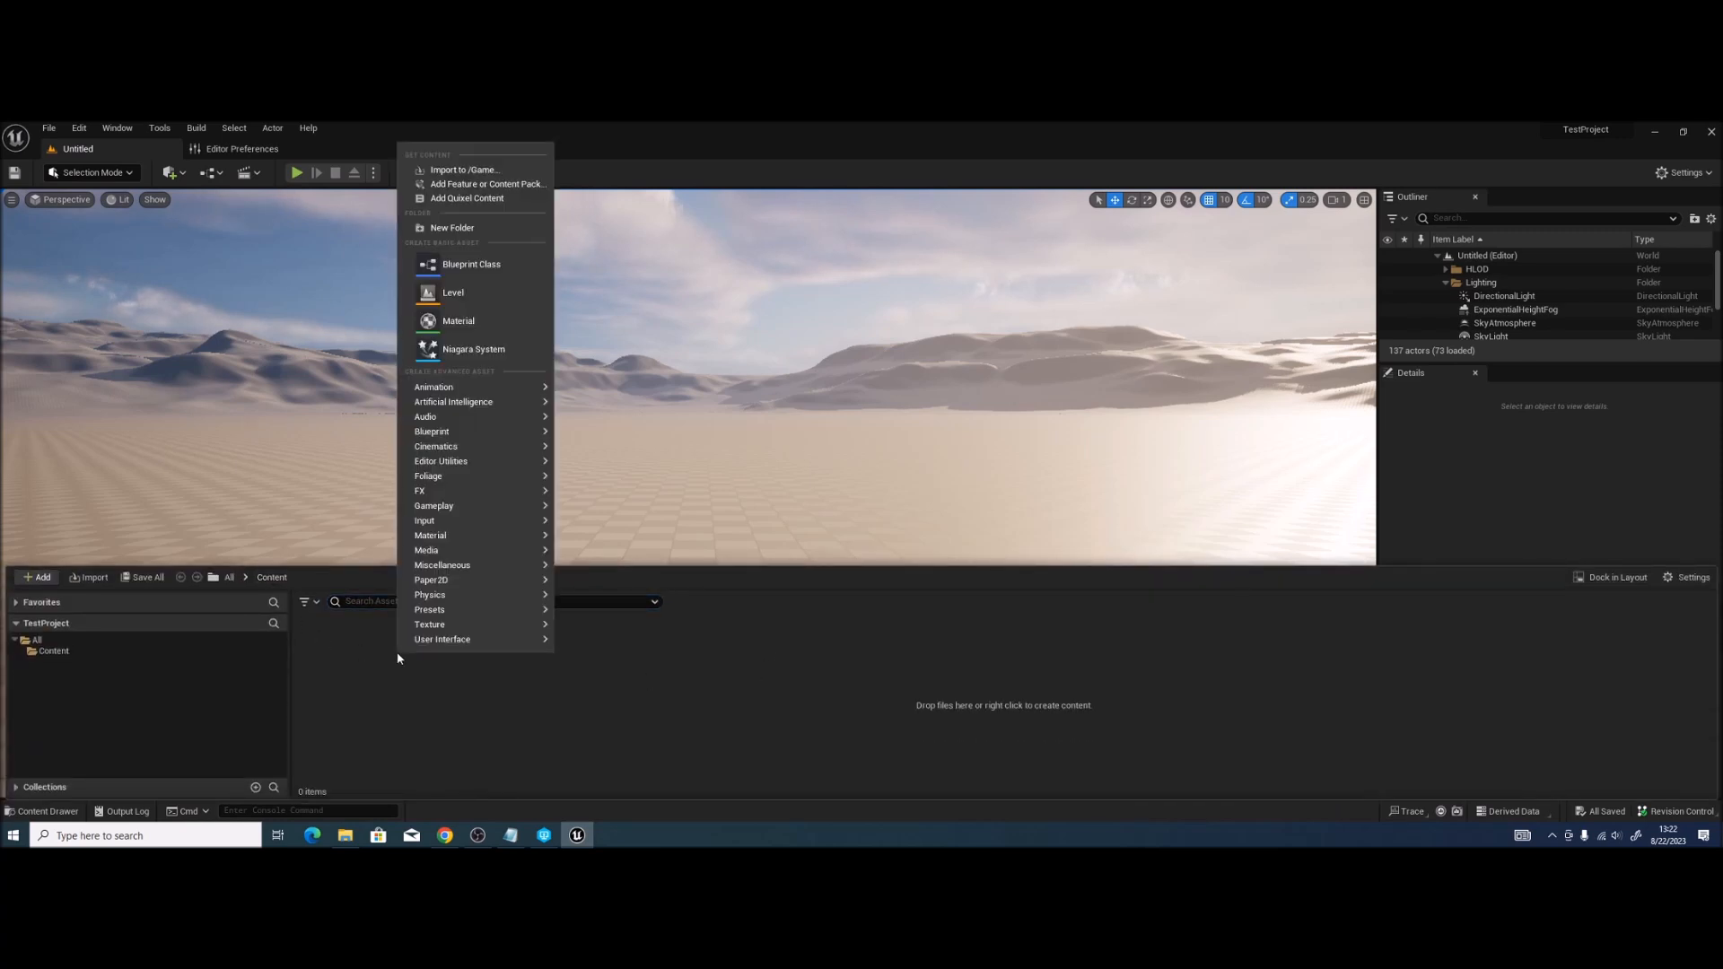
left_click(467, 324)
type("M_Test")
key("Return")
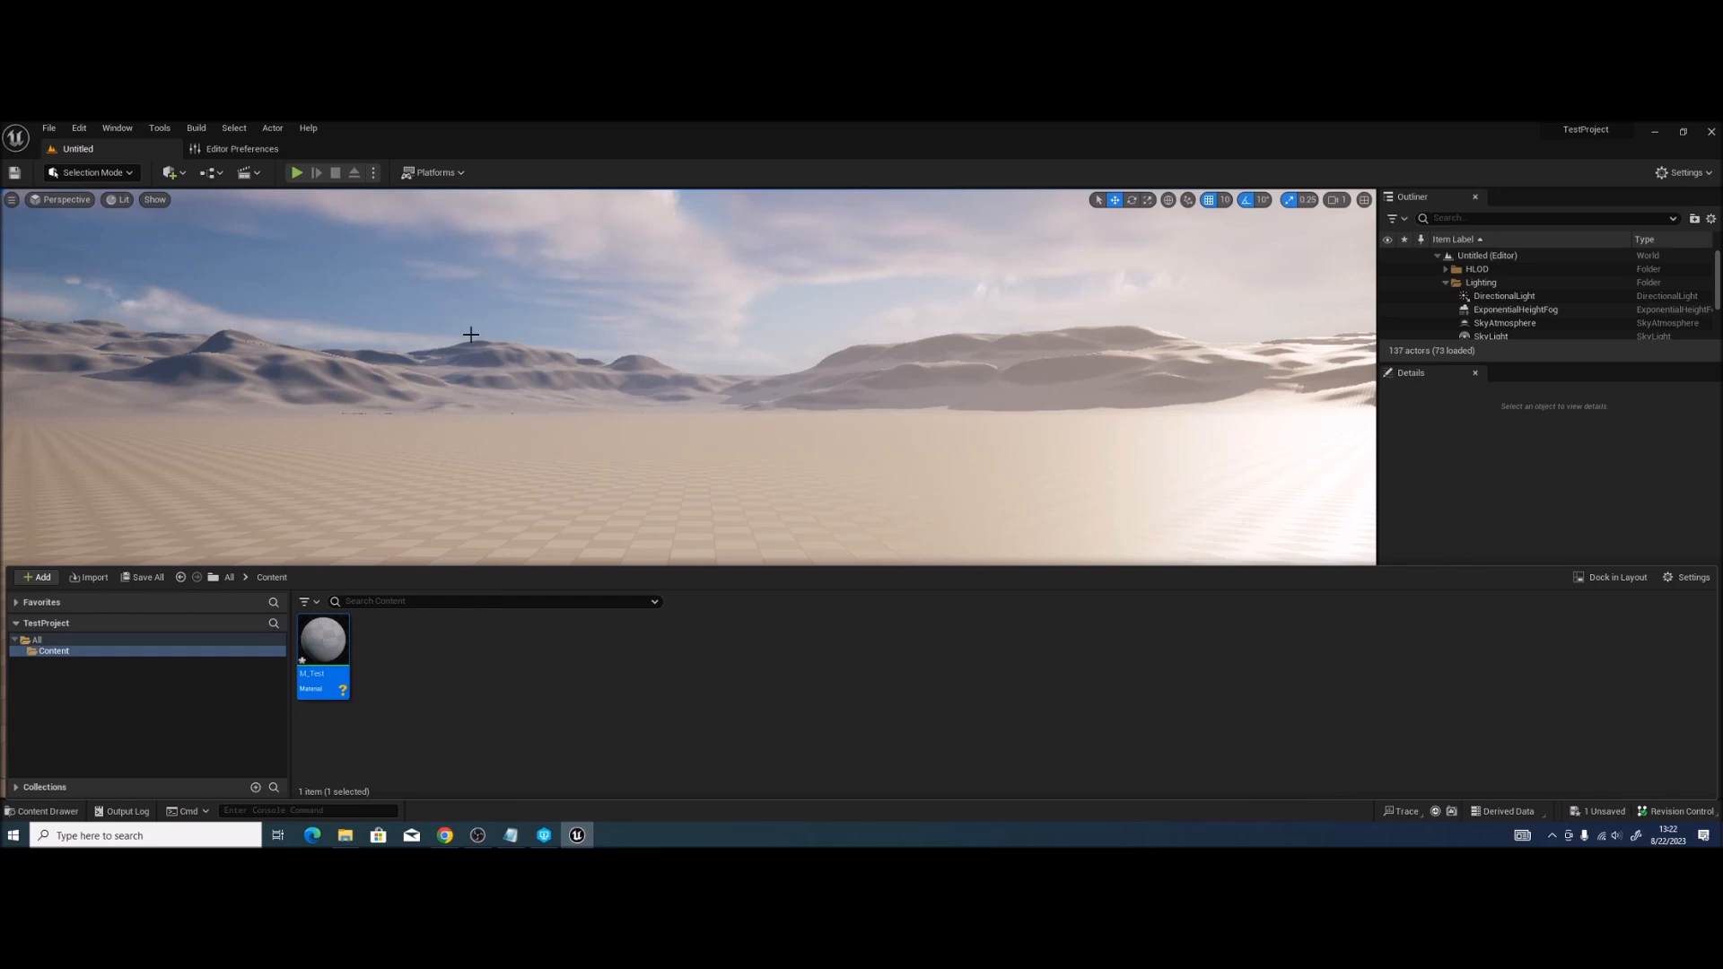
key("ctrl+s")
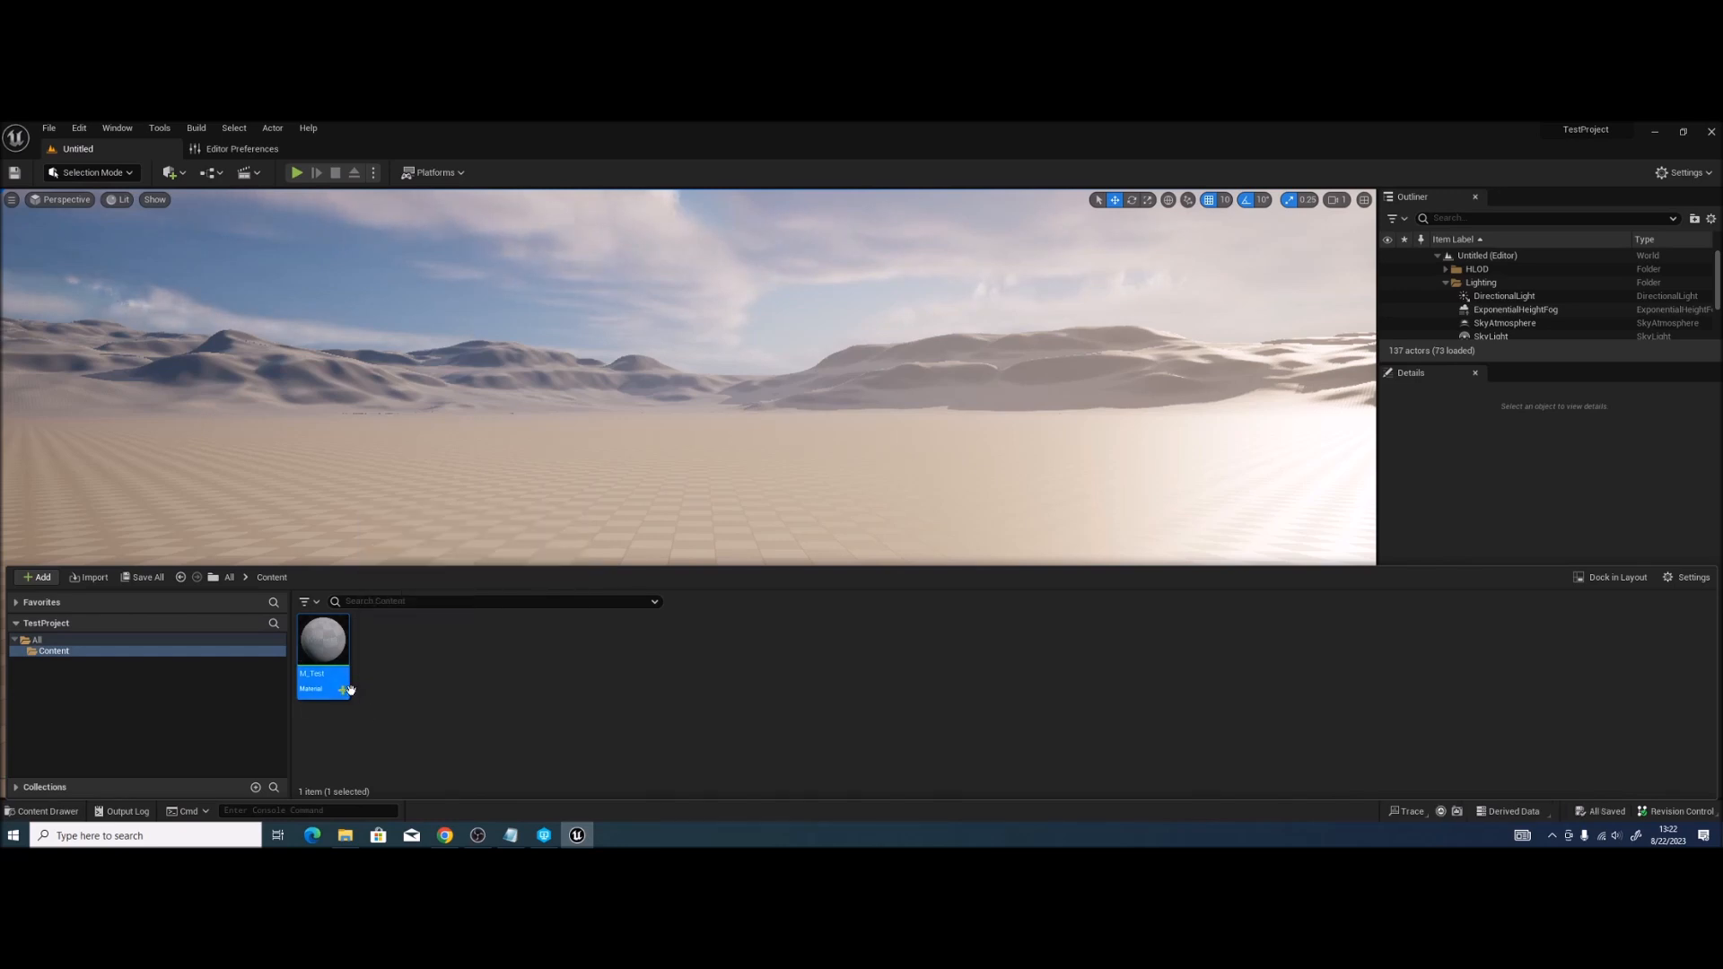
left_click(419, 751)
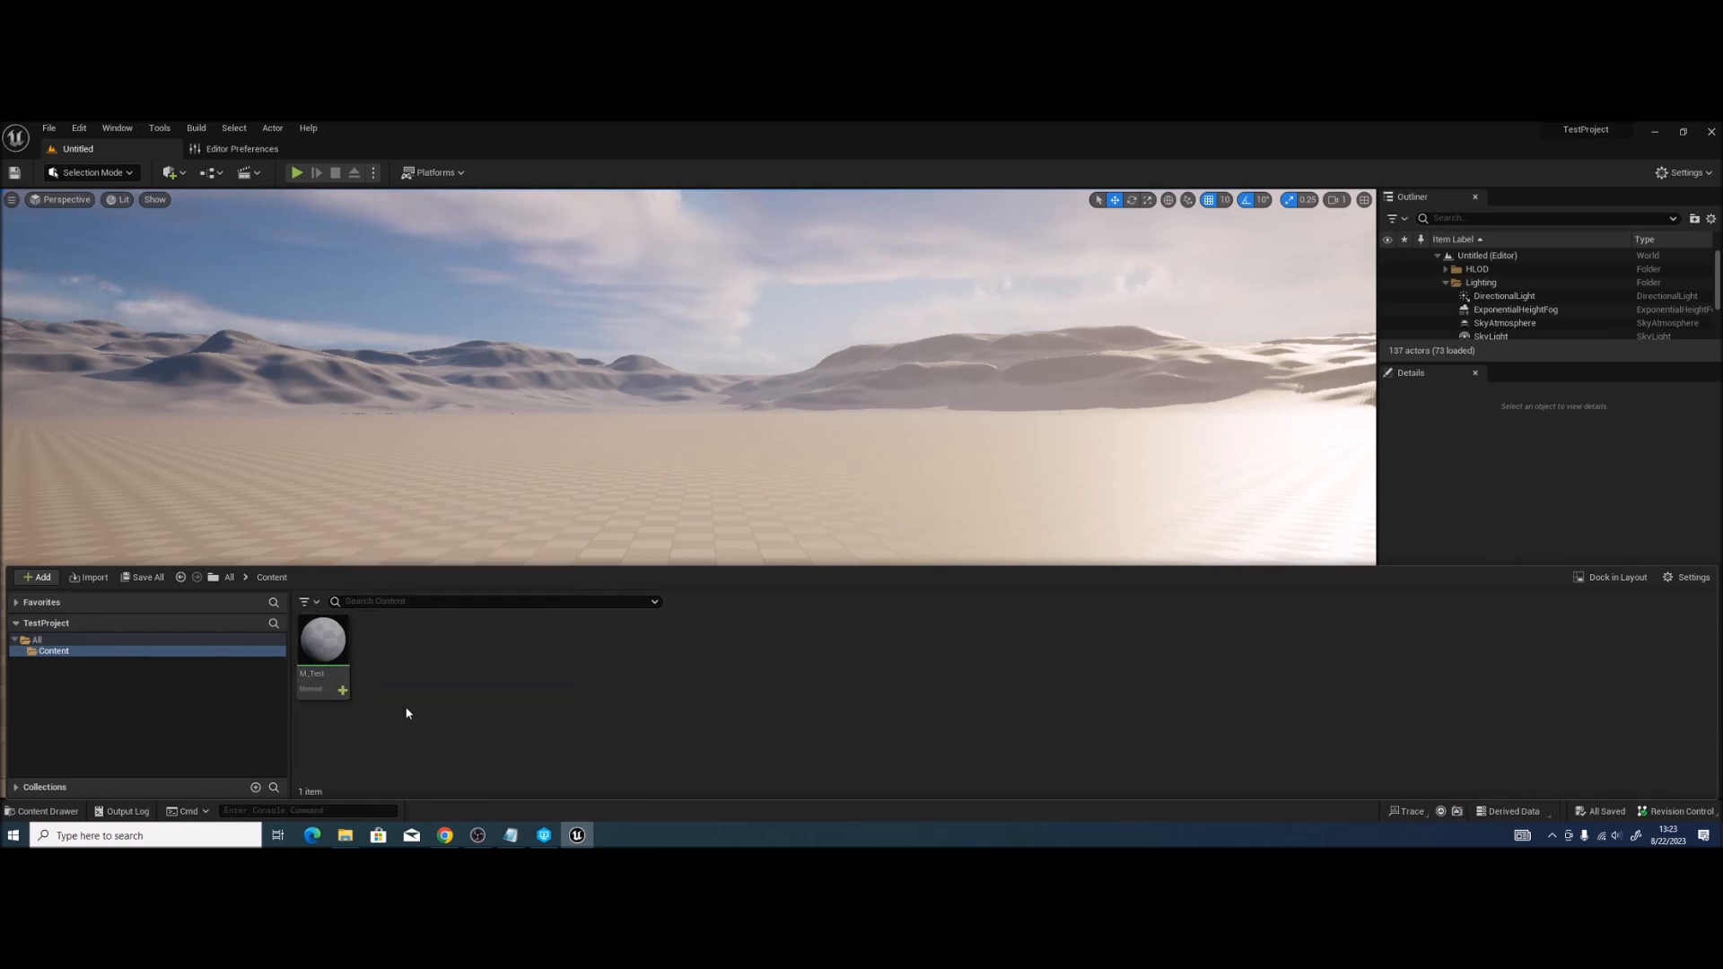
left_click(1676, 811)
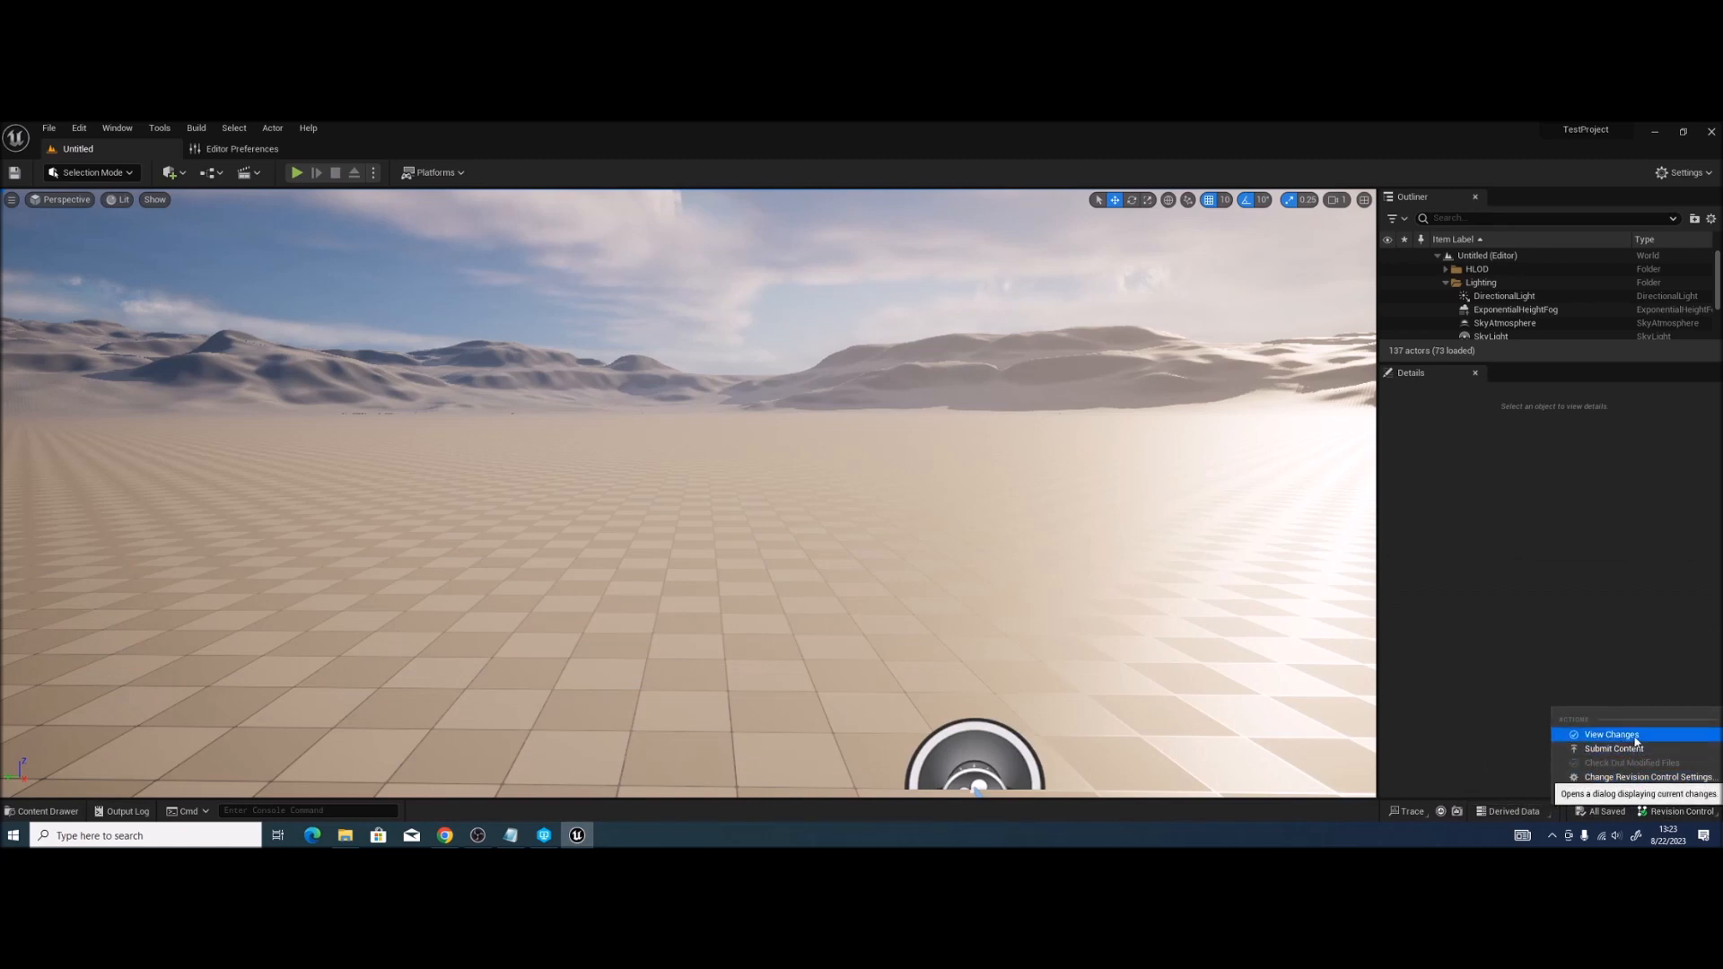
Step: Confirm in View Changes that M_Test sits in the default changelist
left_click(1626, 736)
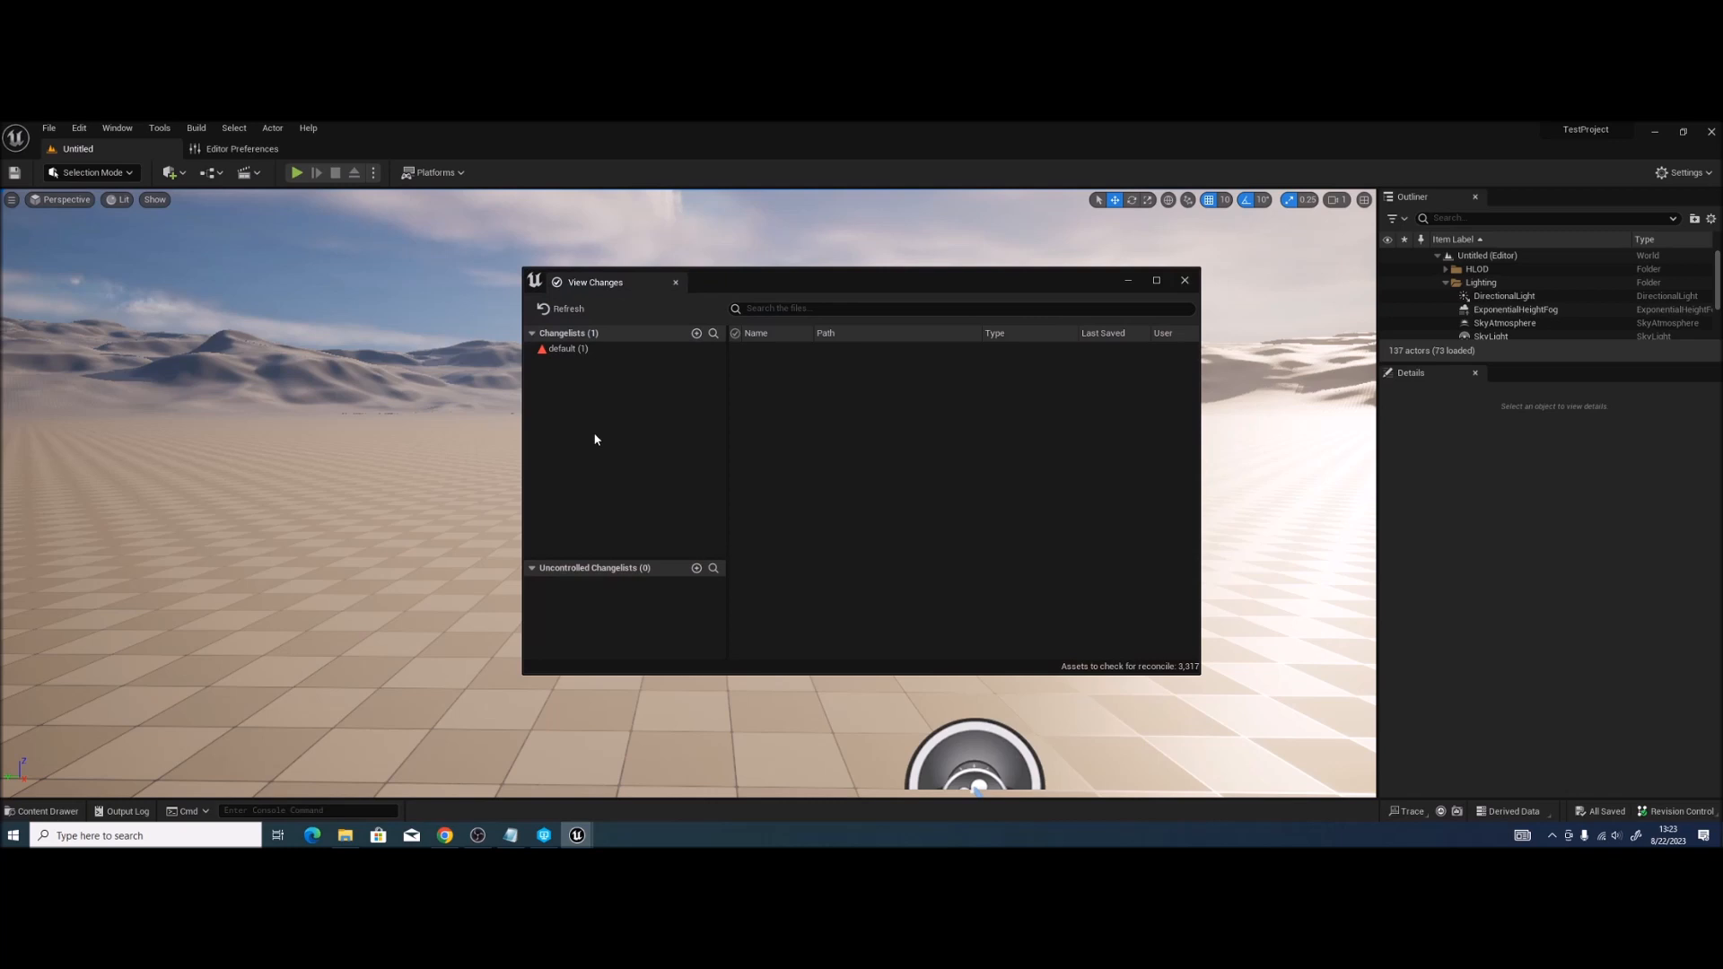
left_click(587, 350)
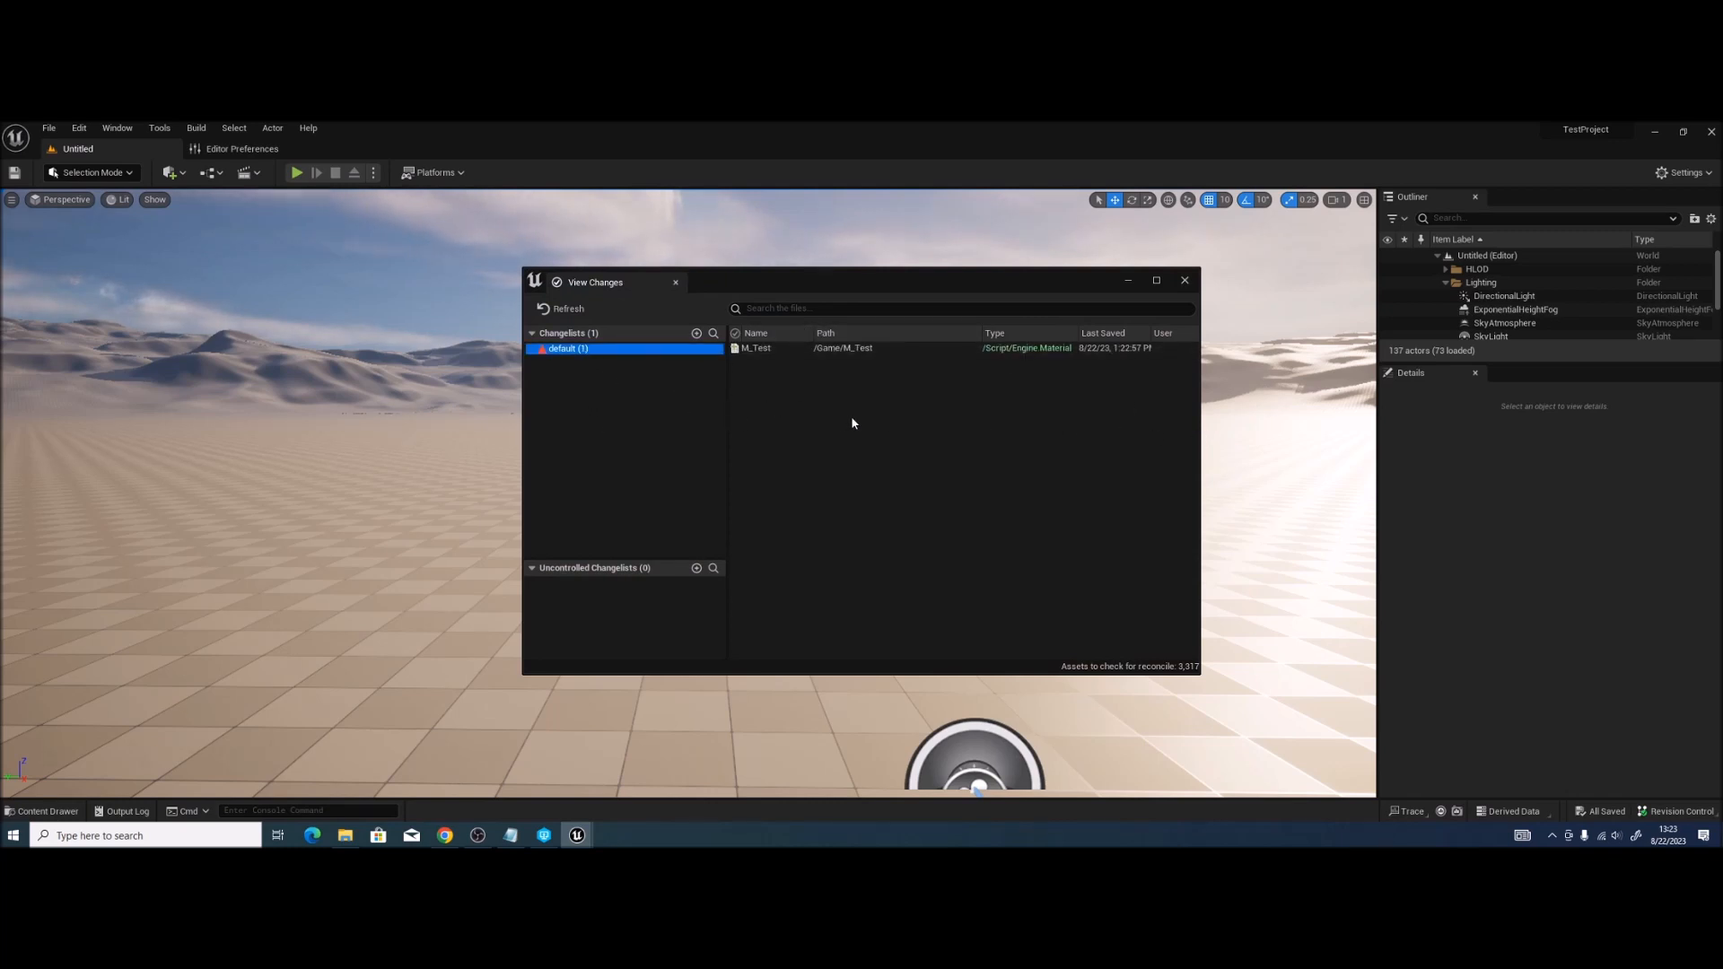
left_click(771, 348)
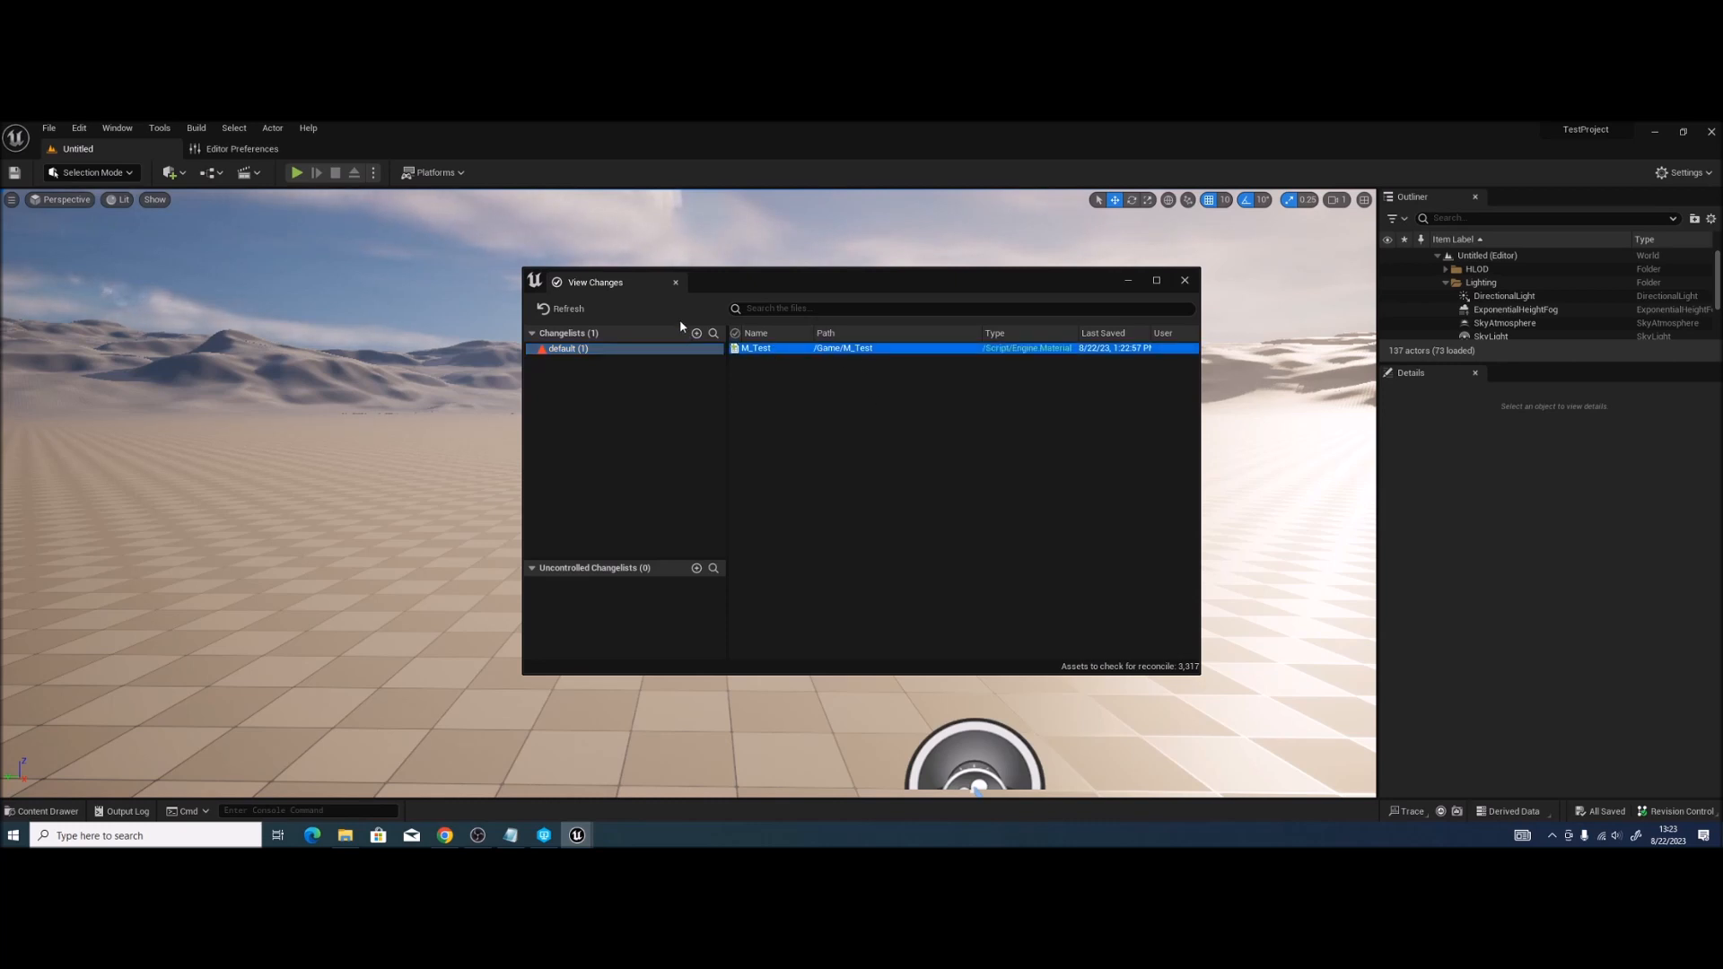
left_click(676, 282)
Step: Submit the content with a test-commit description as changelist 3
left_click(1694, 811)
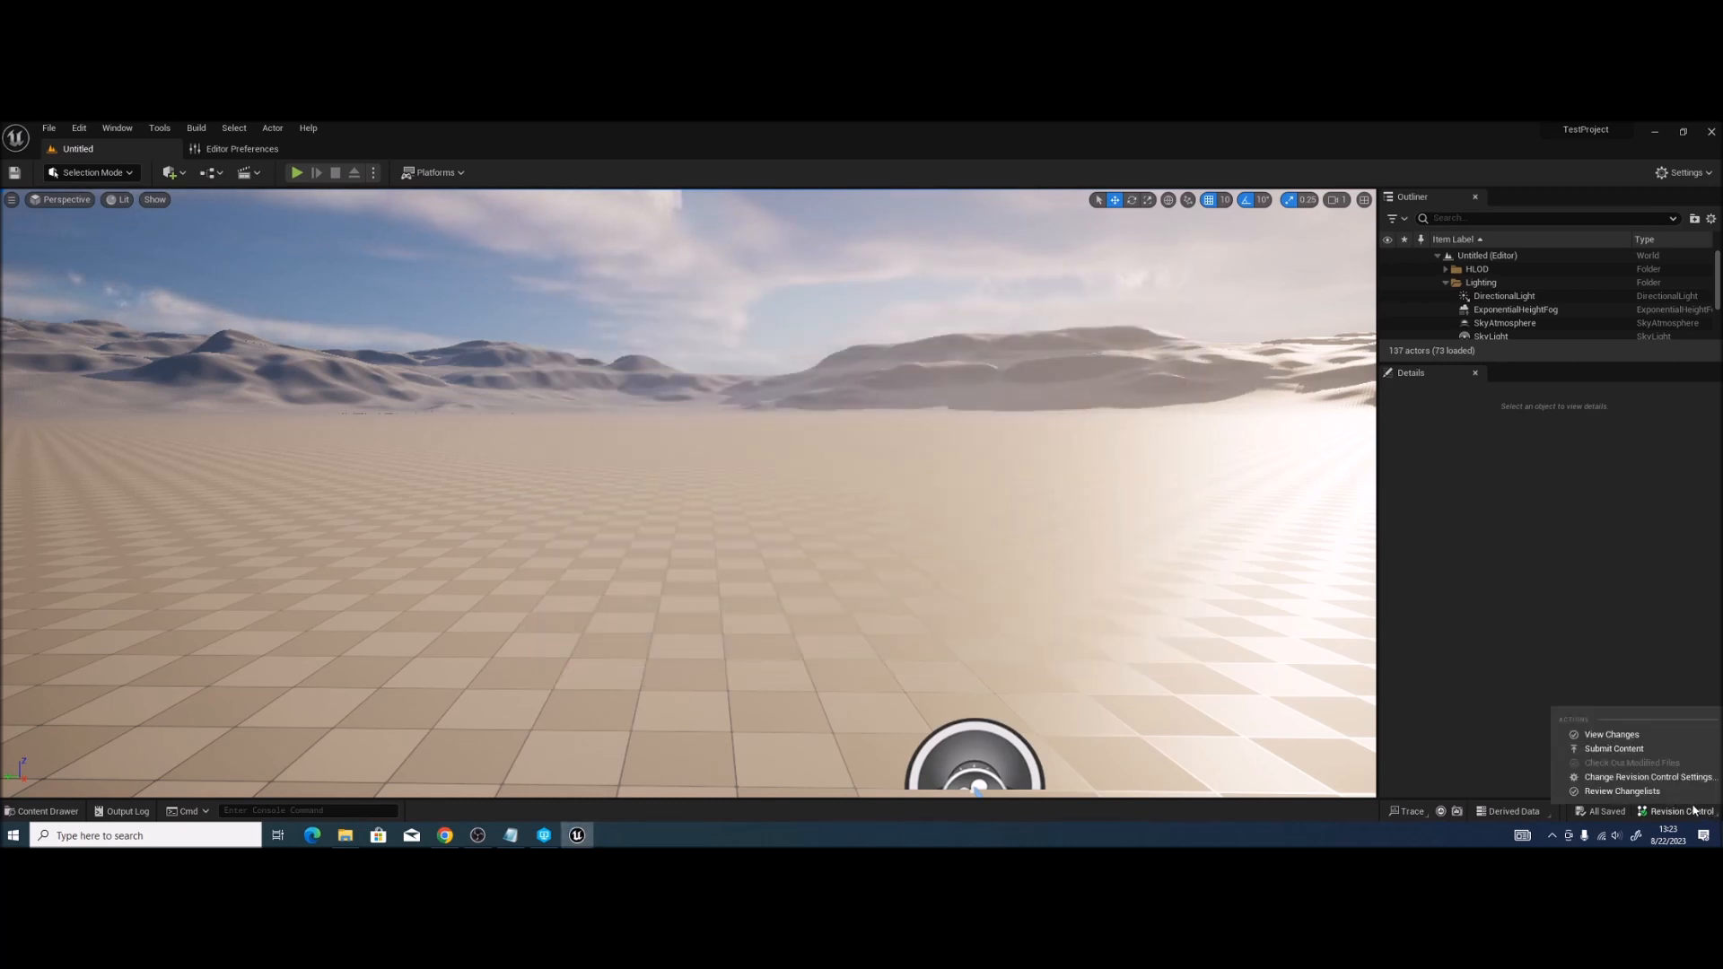
left_click(1635, 746)
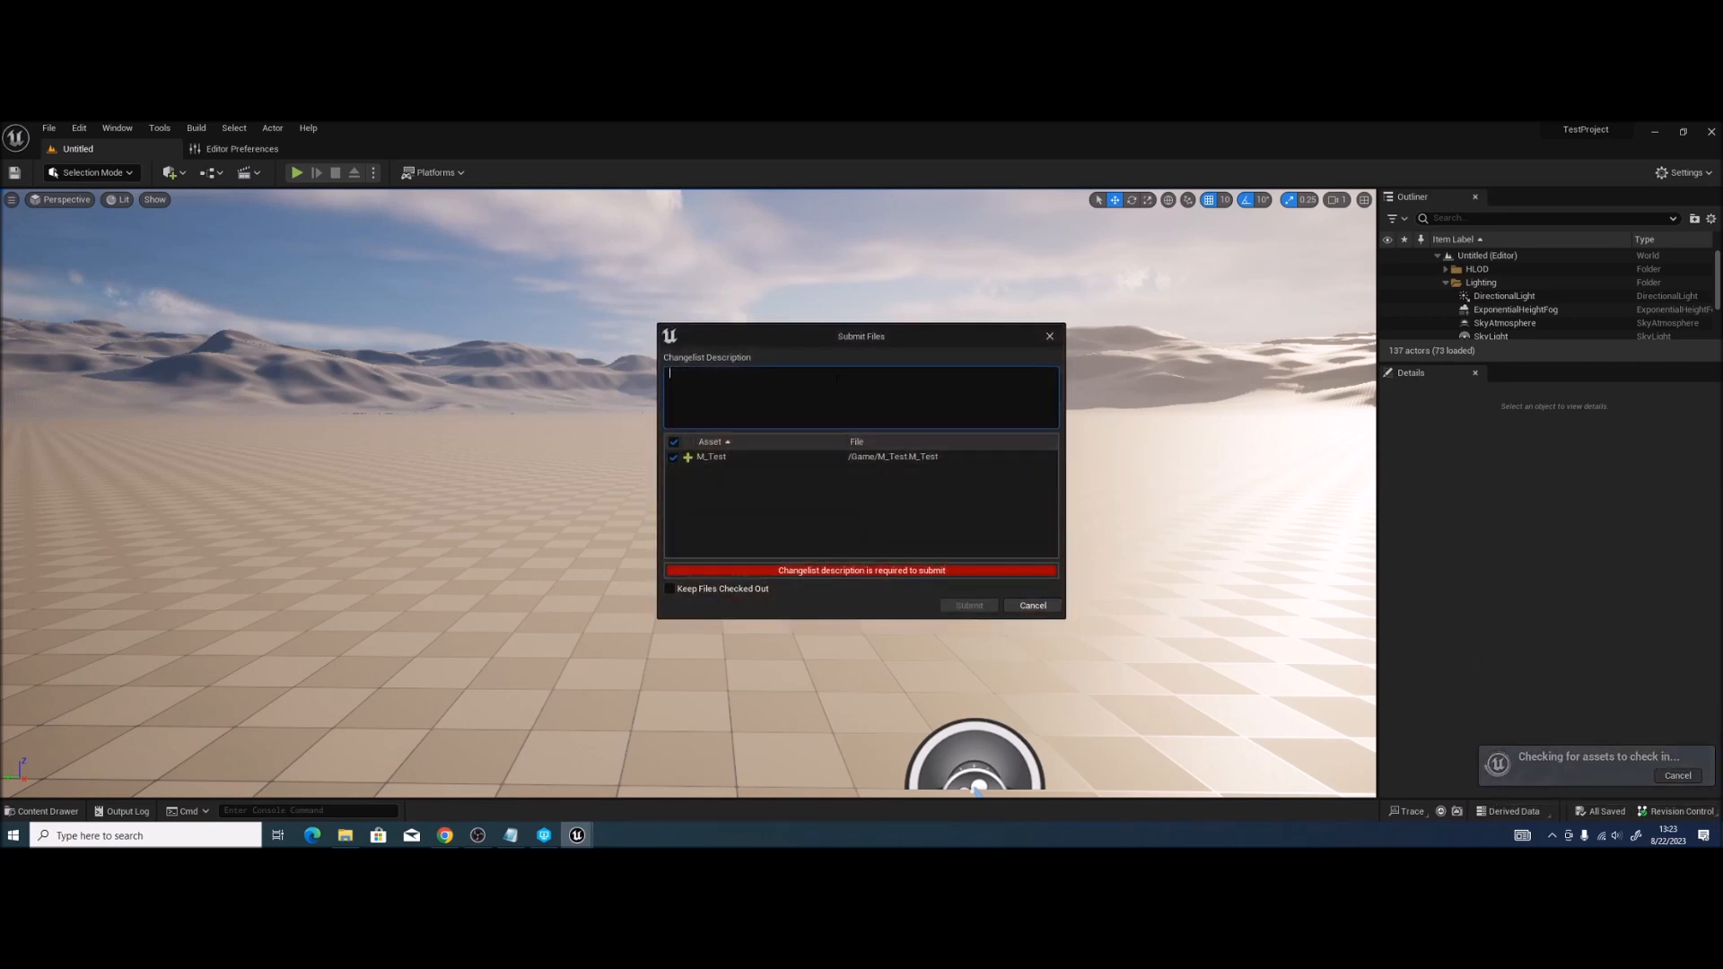
type("BenL")
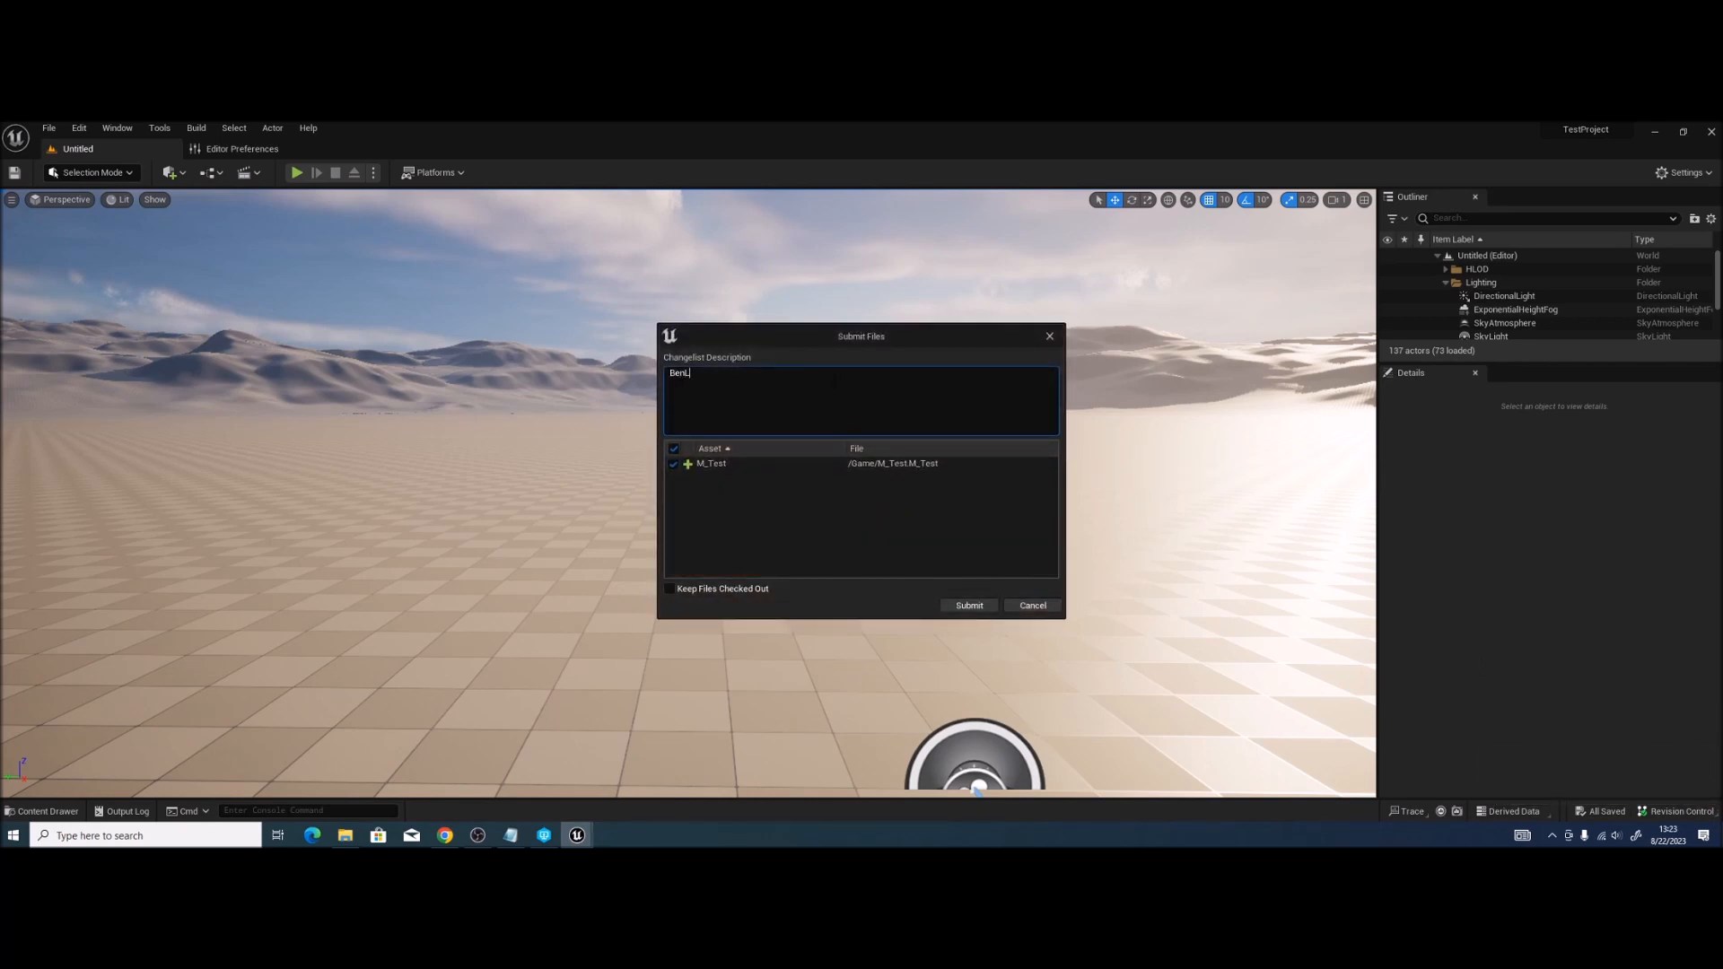
type(":")
key("Return")
type("-=")
type(" Test Commit")
left_click(969, 606)
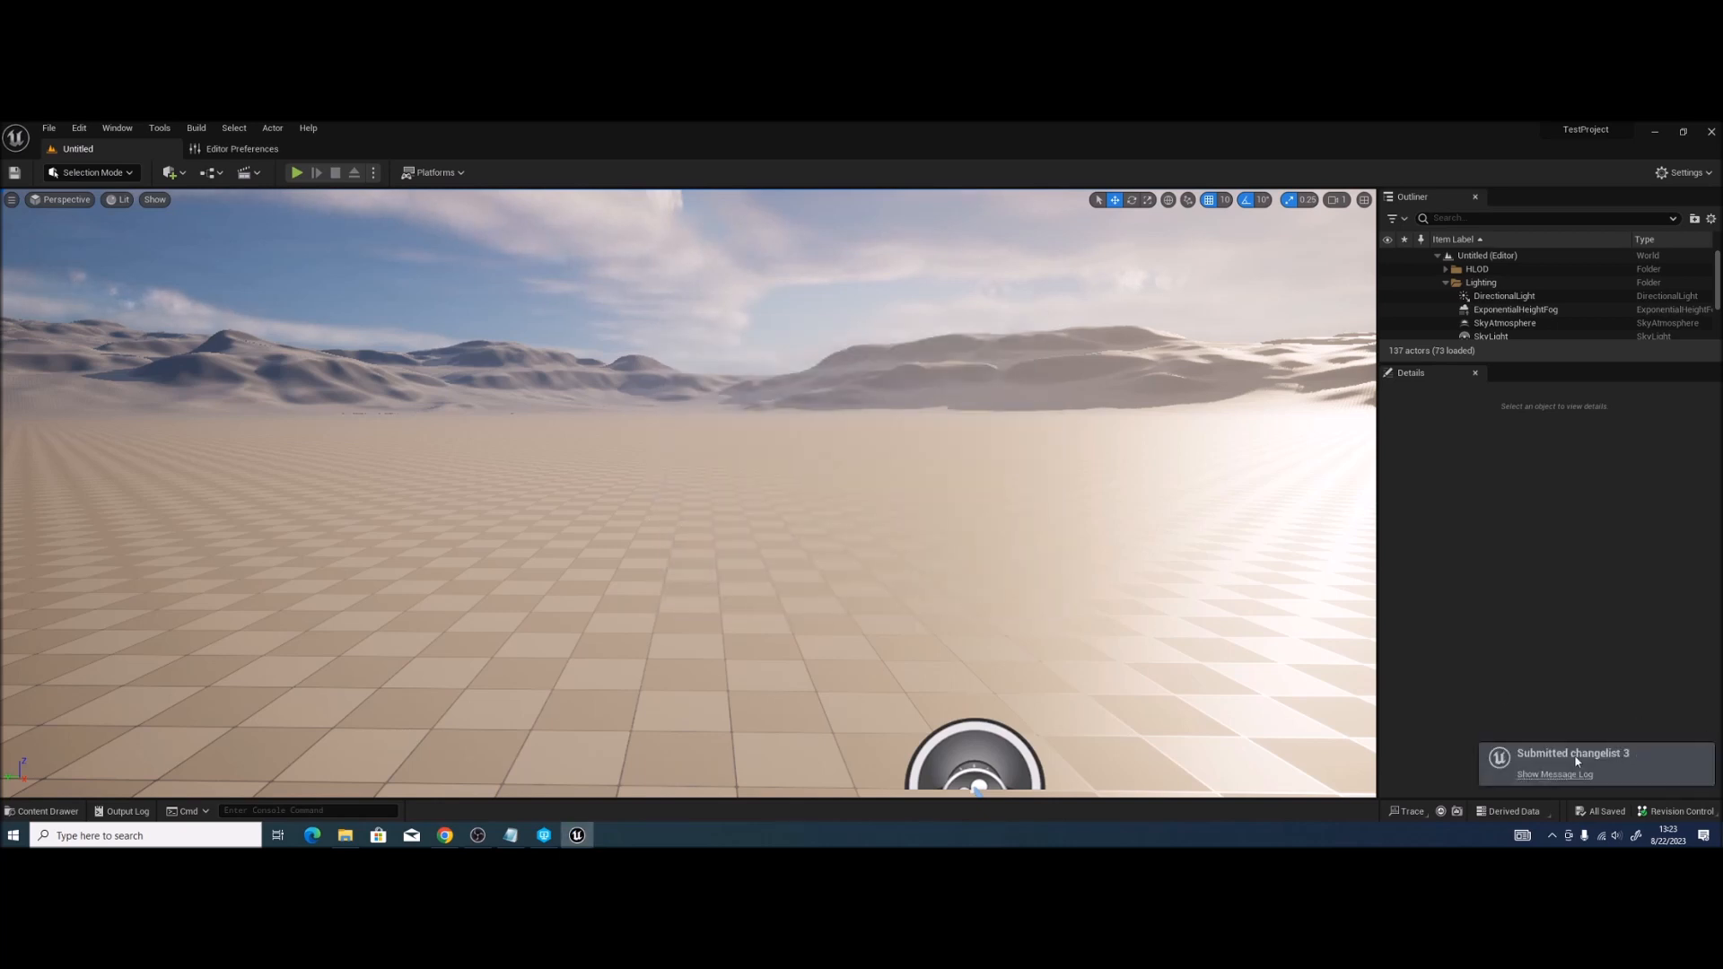
key("ctrl+space")
Step: Open M_Test, connect a blue Constant3Vector to Base Color, and apply the change
left_click(341, 687)
key("Return")
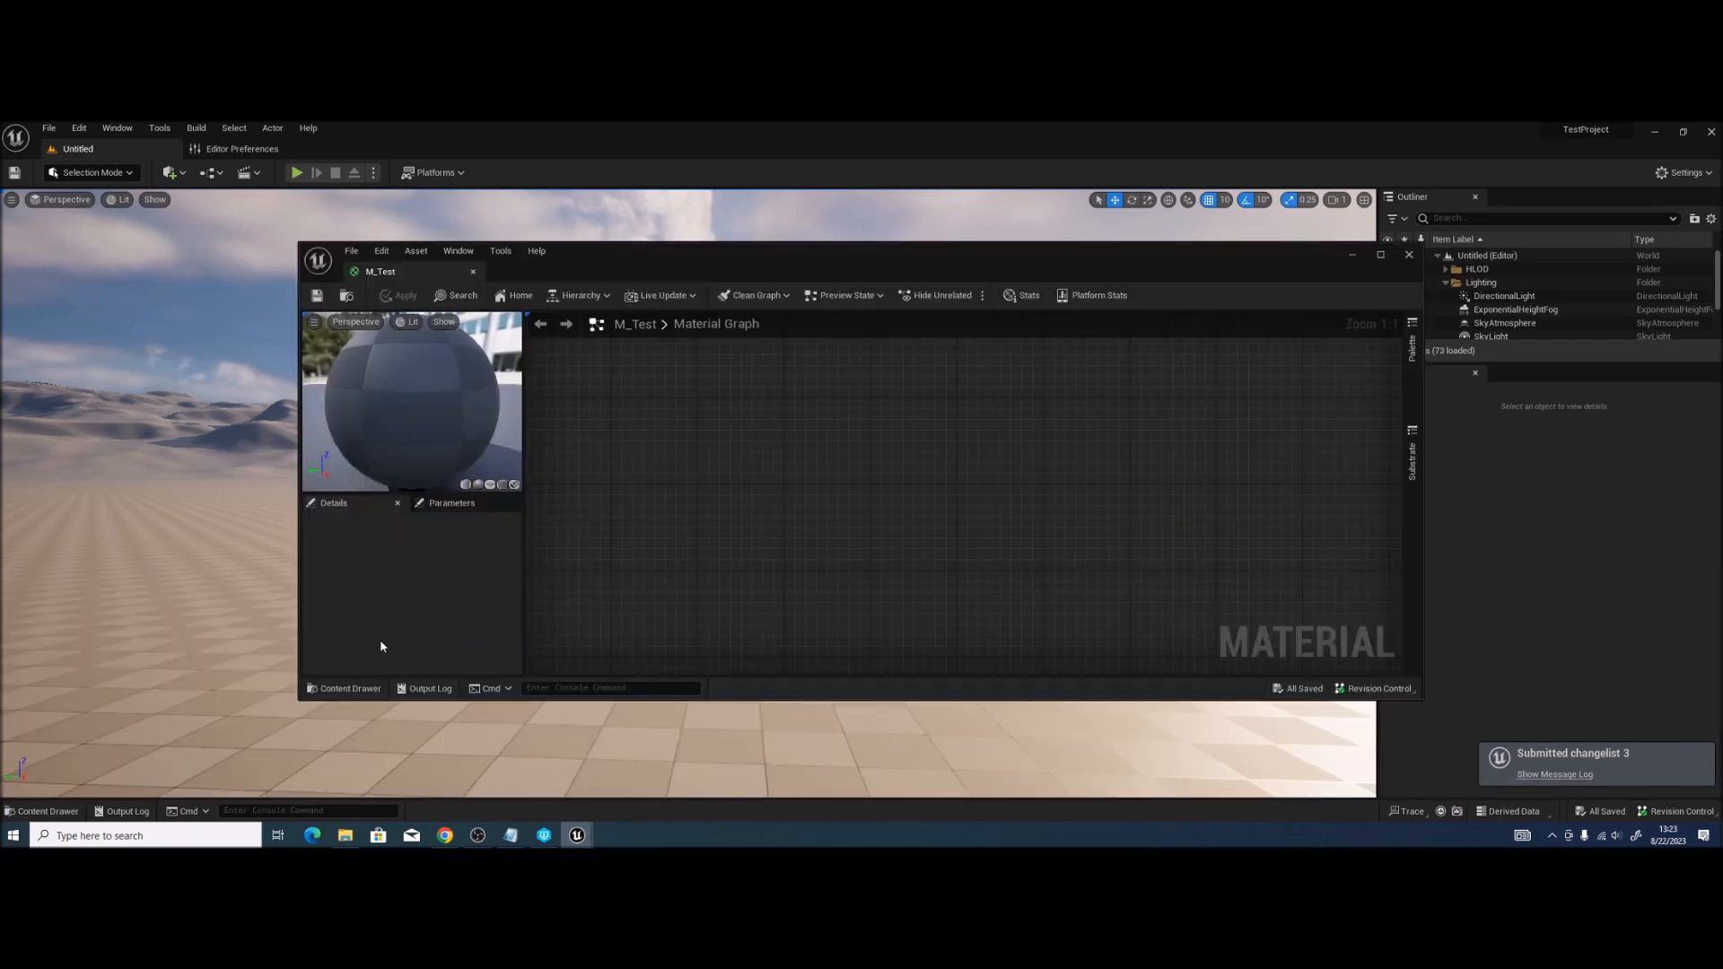
left_click_drag(370, 271, 391, 151)
left_click_drag(554, 380, 775, 510)
key("3")
left_click(774, 507)
left_click_drag(875, 526, 1044, 399)
left_click(179, 564)
left_click_drag(320, 715, 346, 730)
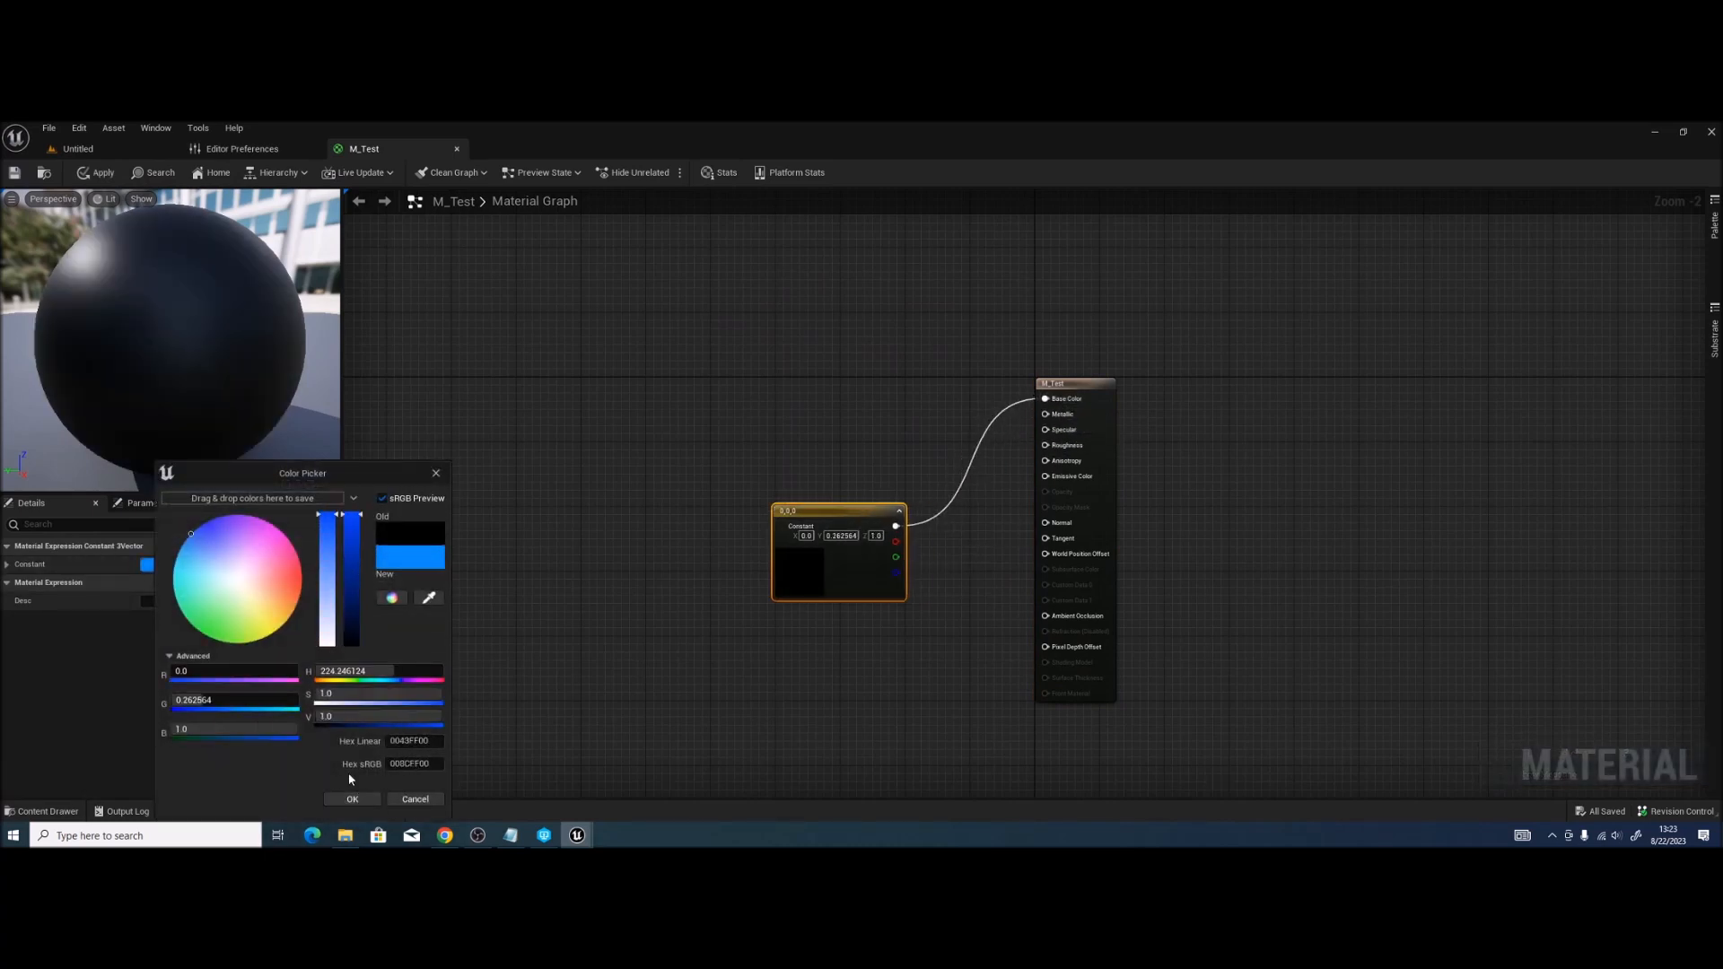
left_click(352, 799)
left_click(14, 172)
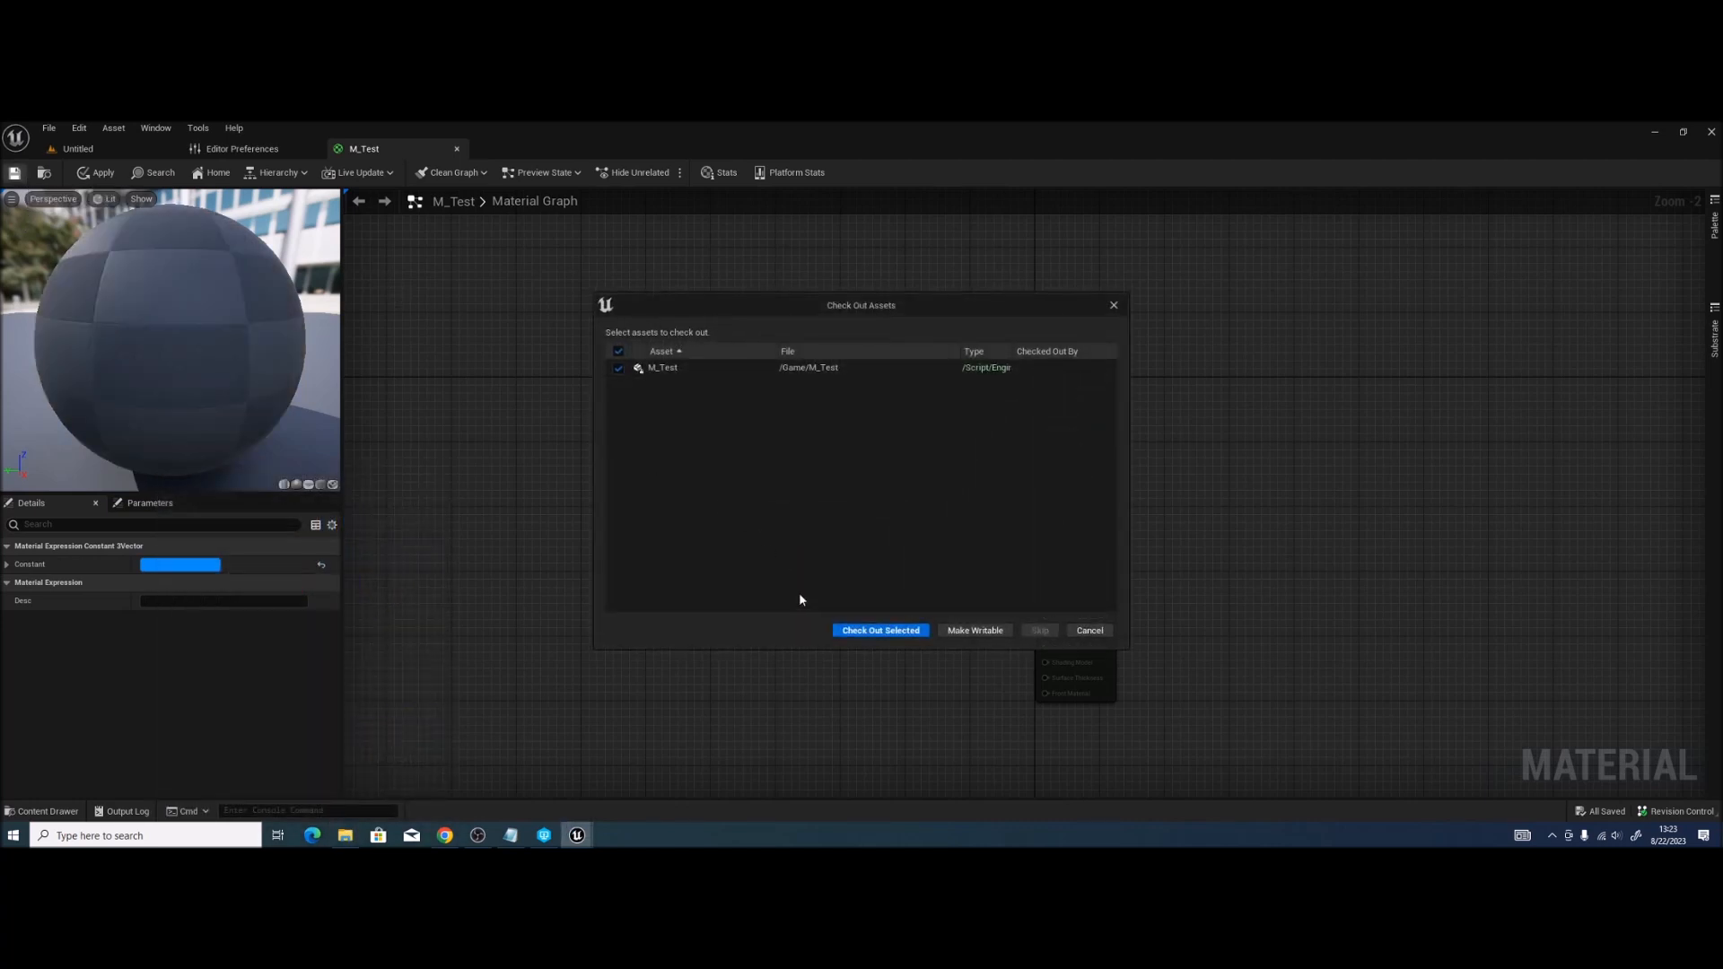
Step: Check out M_Test and show it in the default changelist under View Changes
left_click(879, 632)
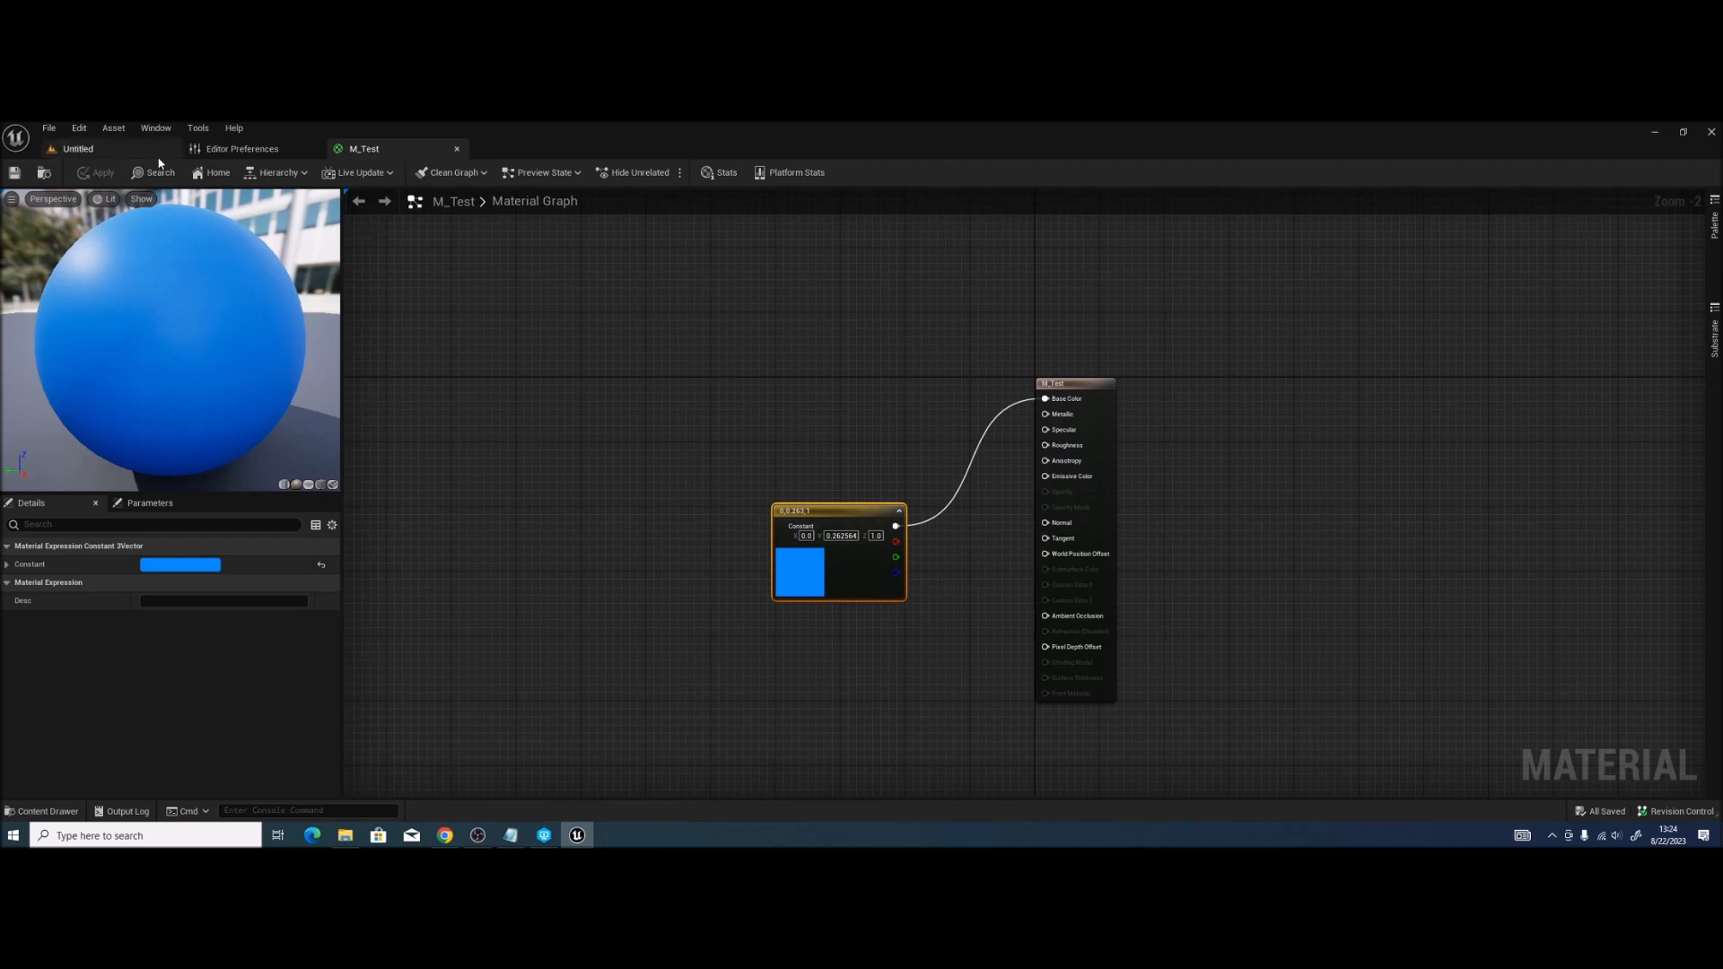
left_click(117, 149)
key("ctrl+space")
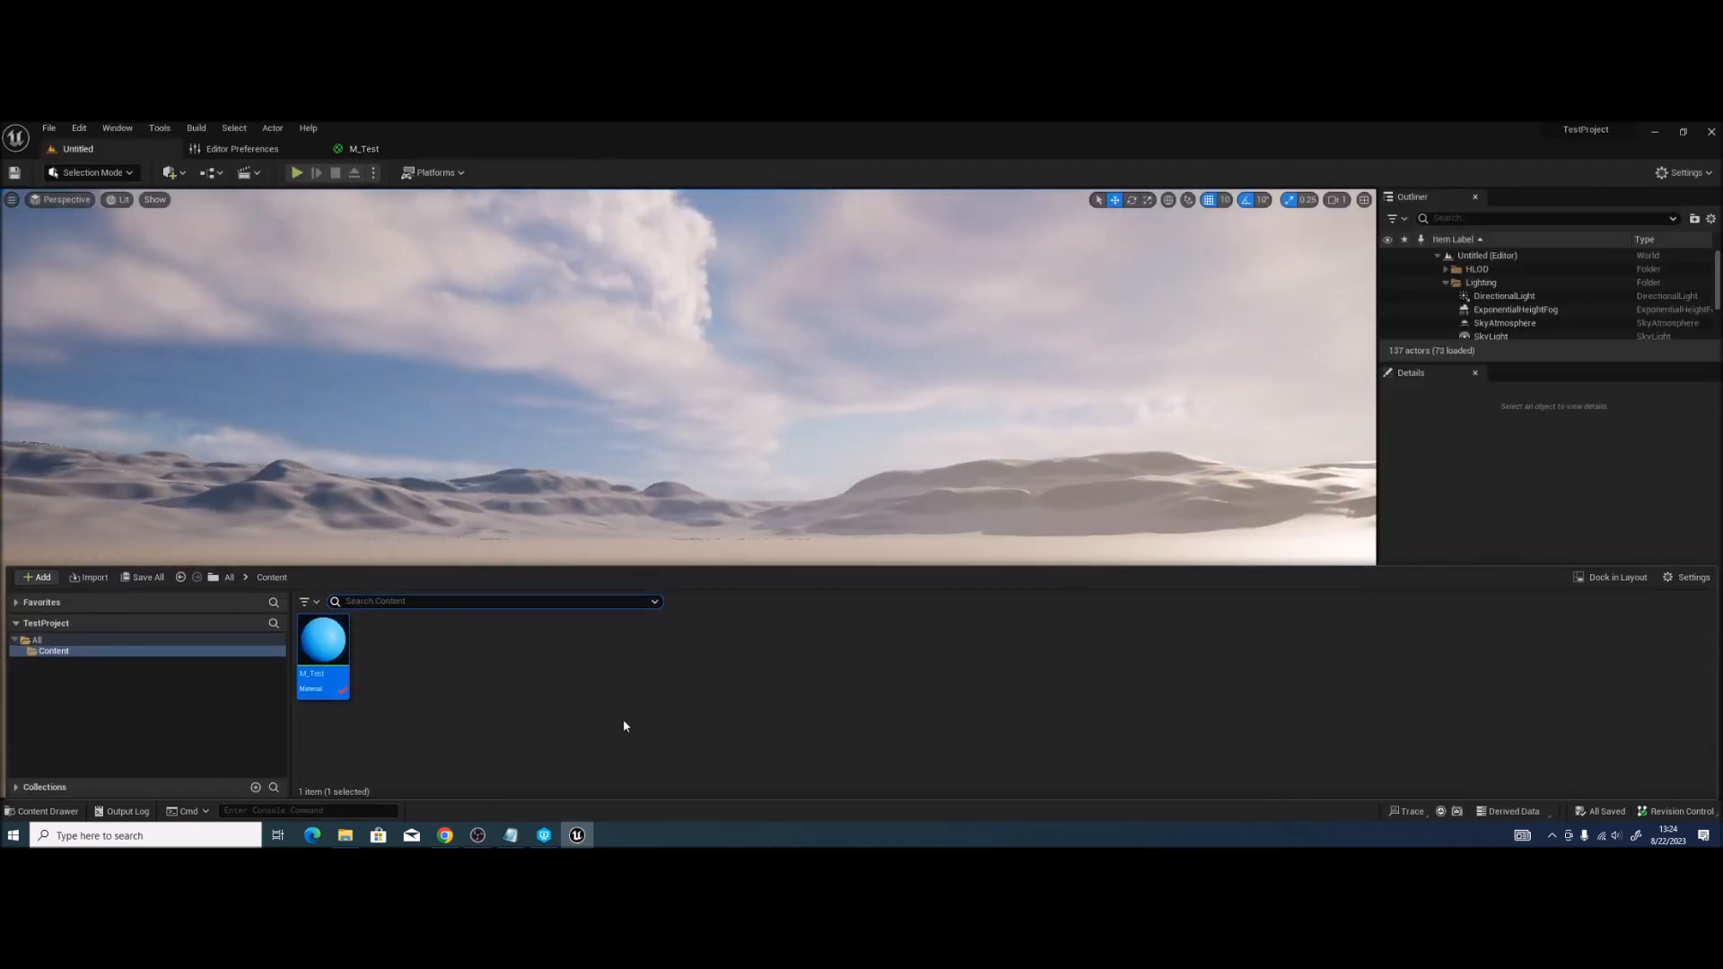
left_click(341, 693)
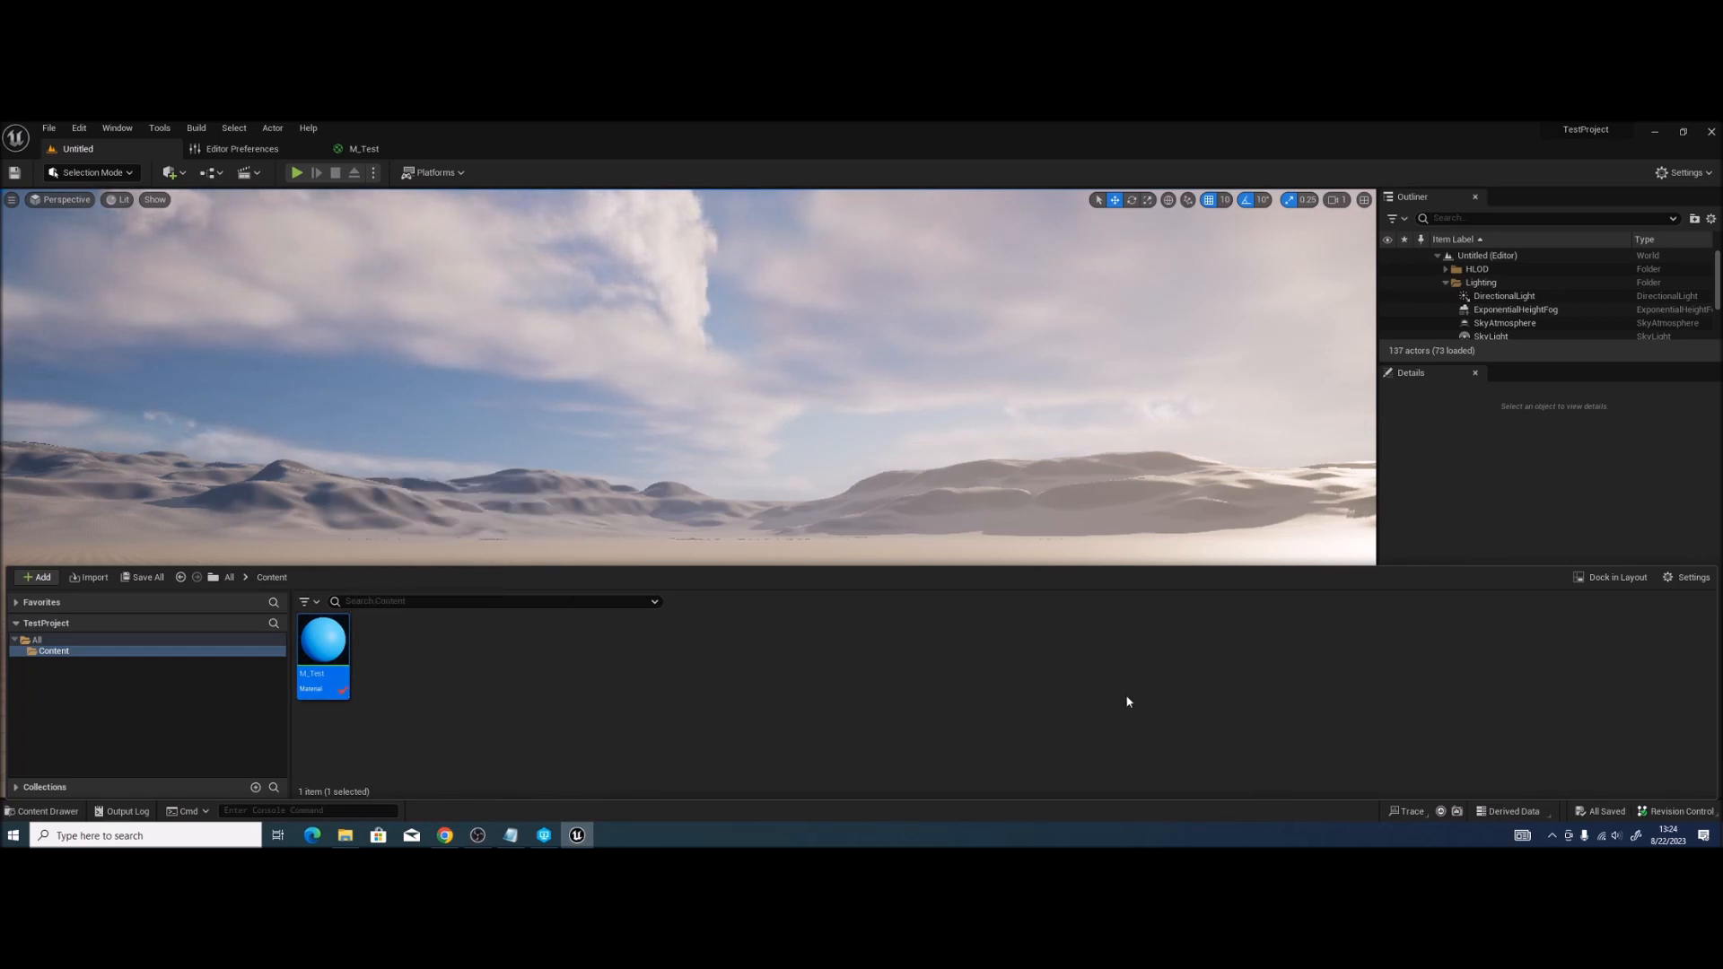
left_click(1676, 811)
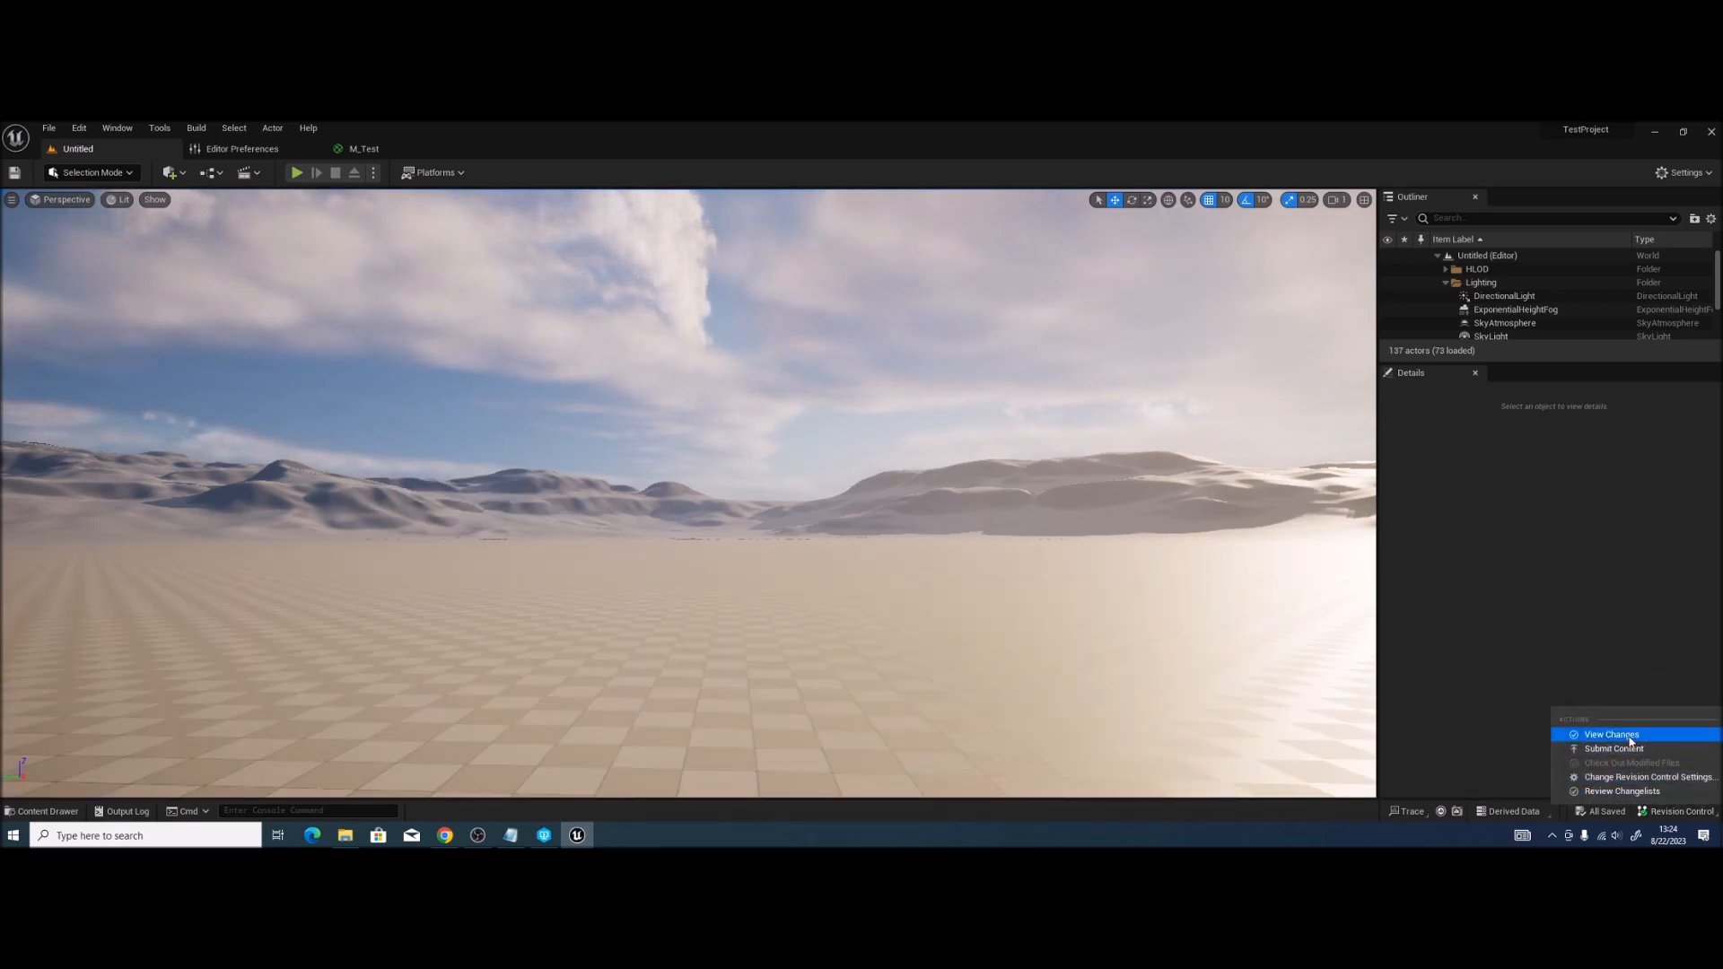
left_click(1628, 737)
left_click(585, 350)
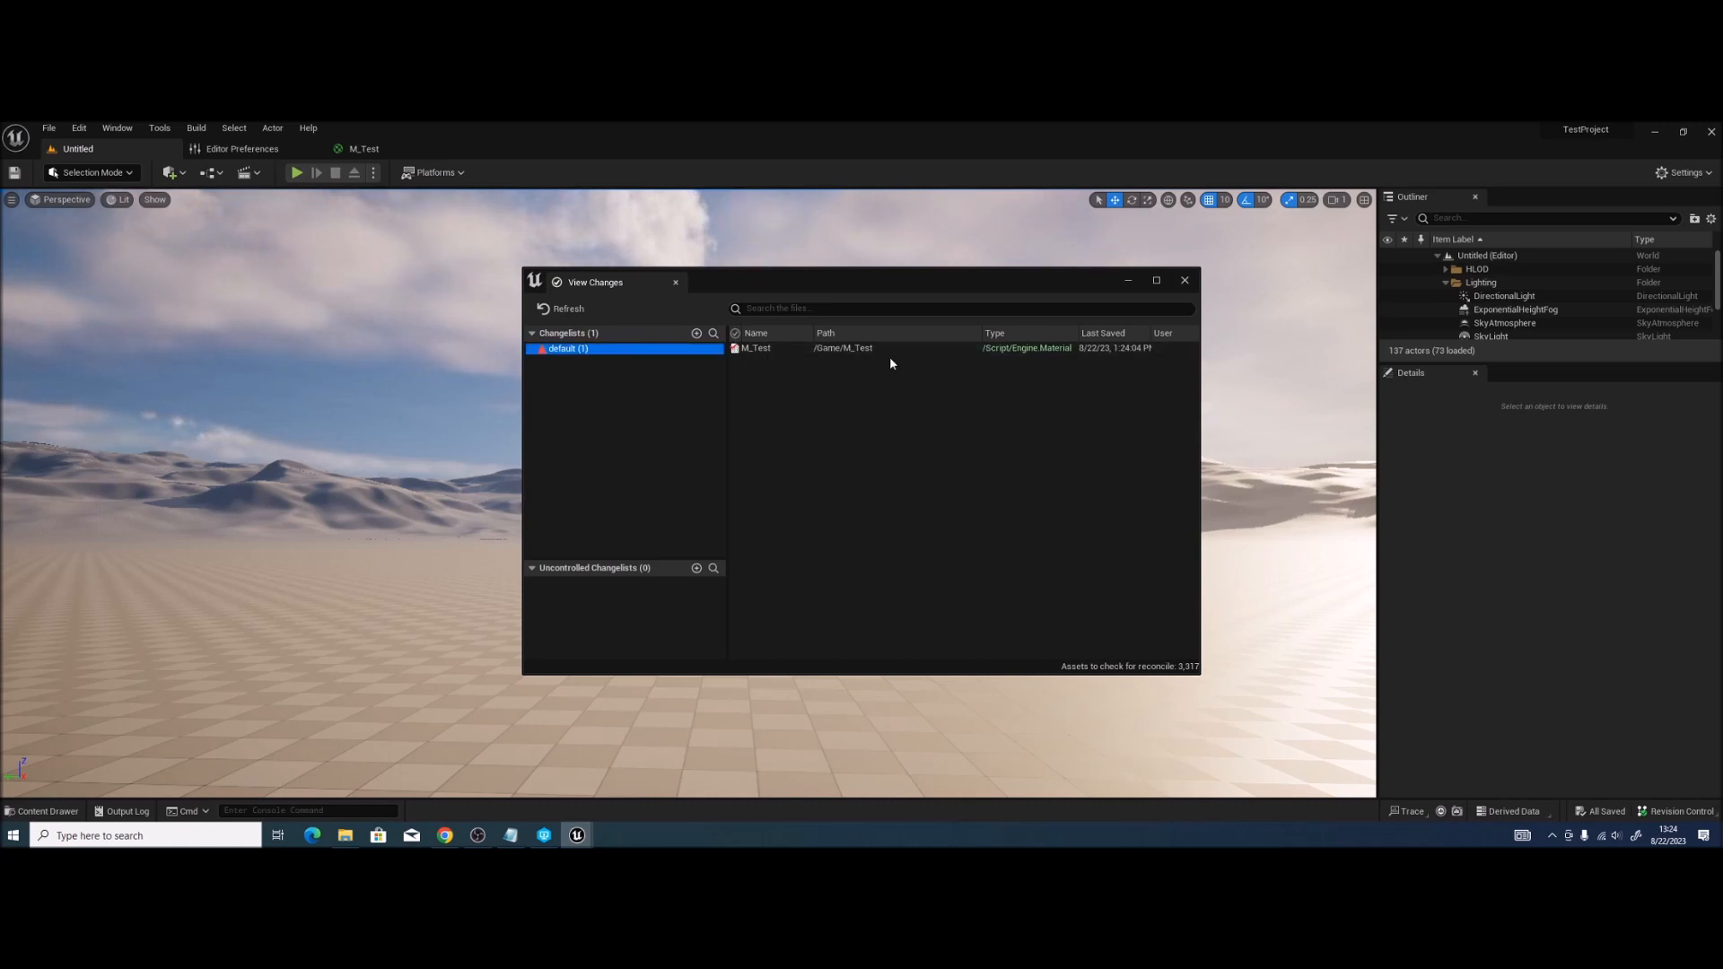
Step: Submit the blue M_Test edit with a test-commit description, then close View Changes
left_click(1698, 807)
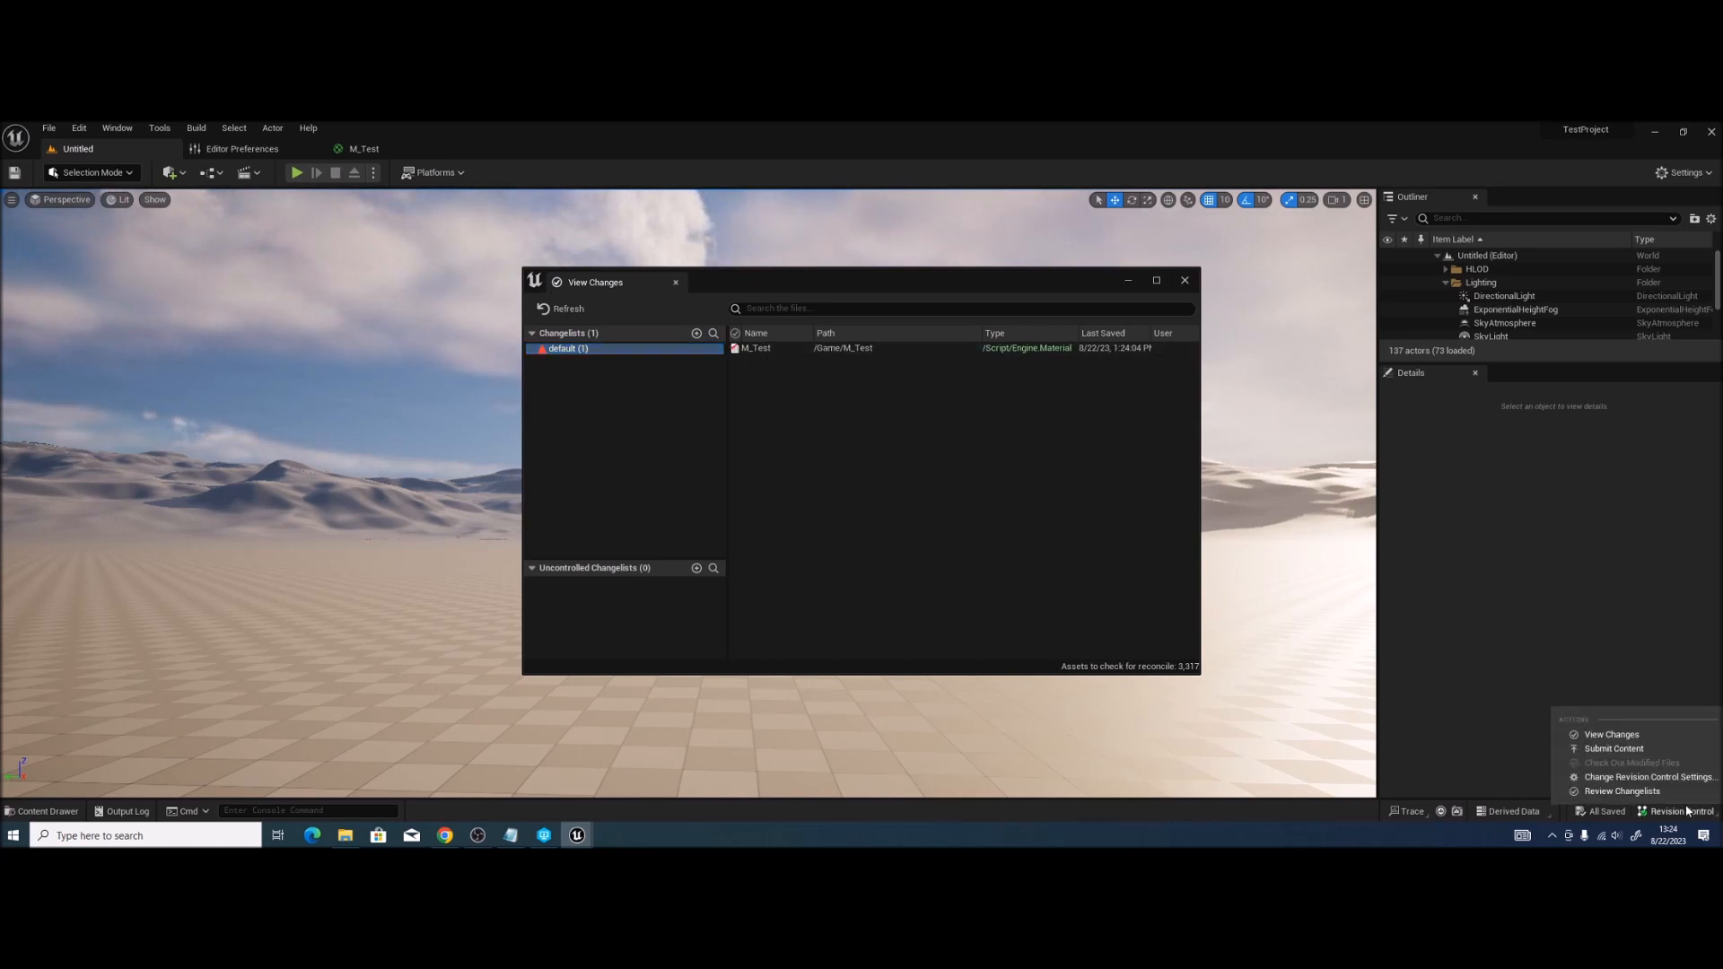
left_click(1651, 751)
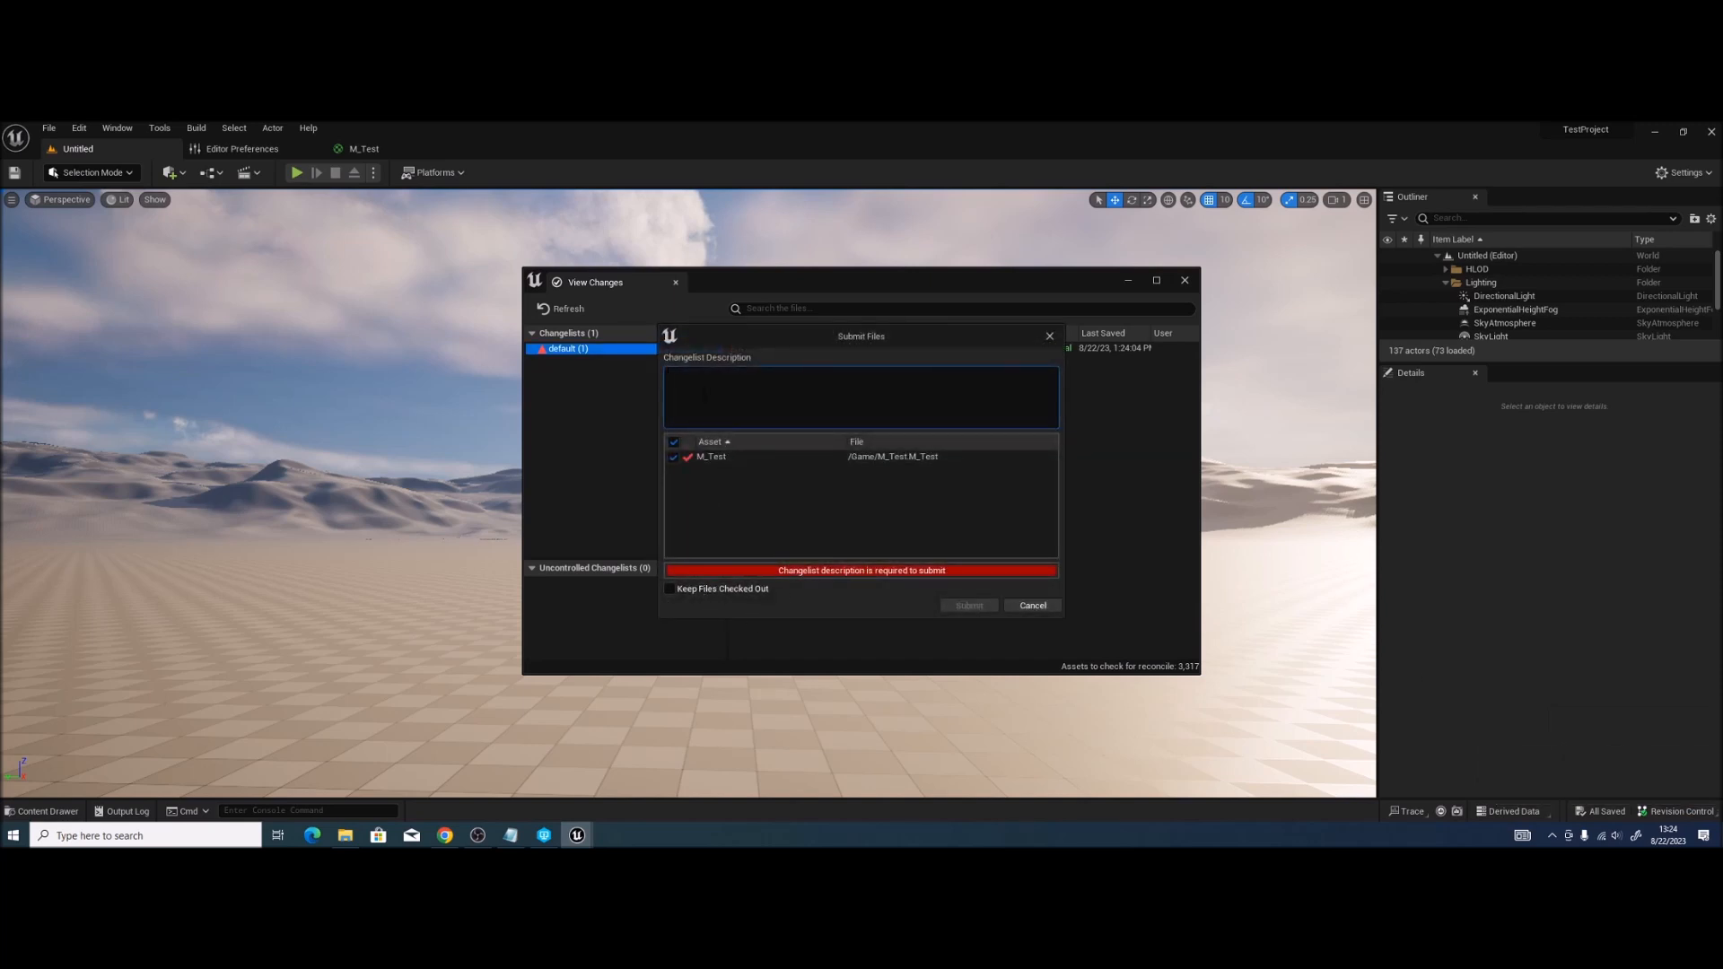
type("Ben:  - Tesrt Commit")
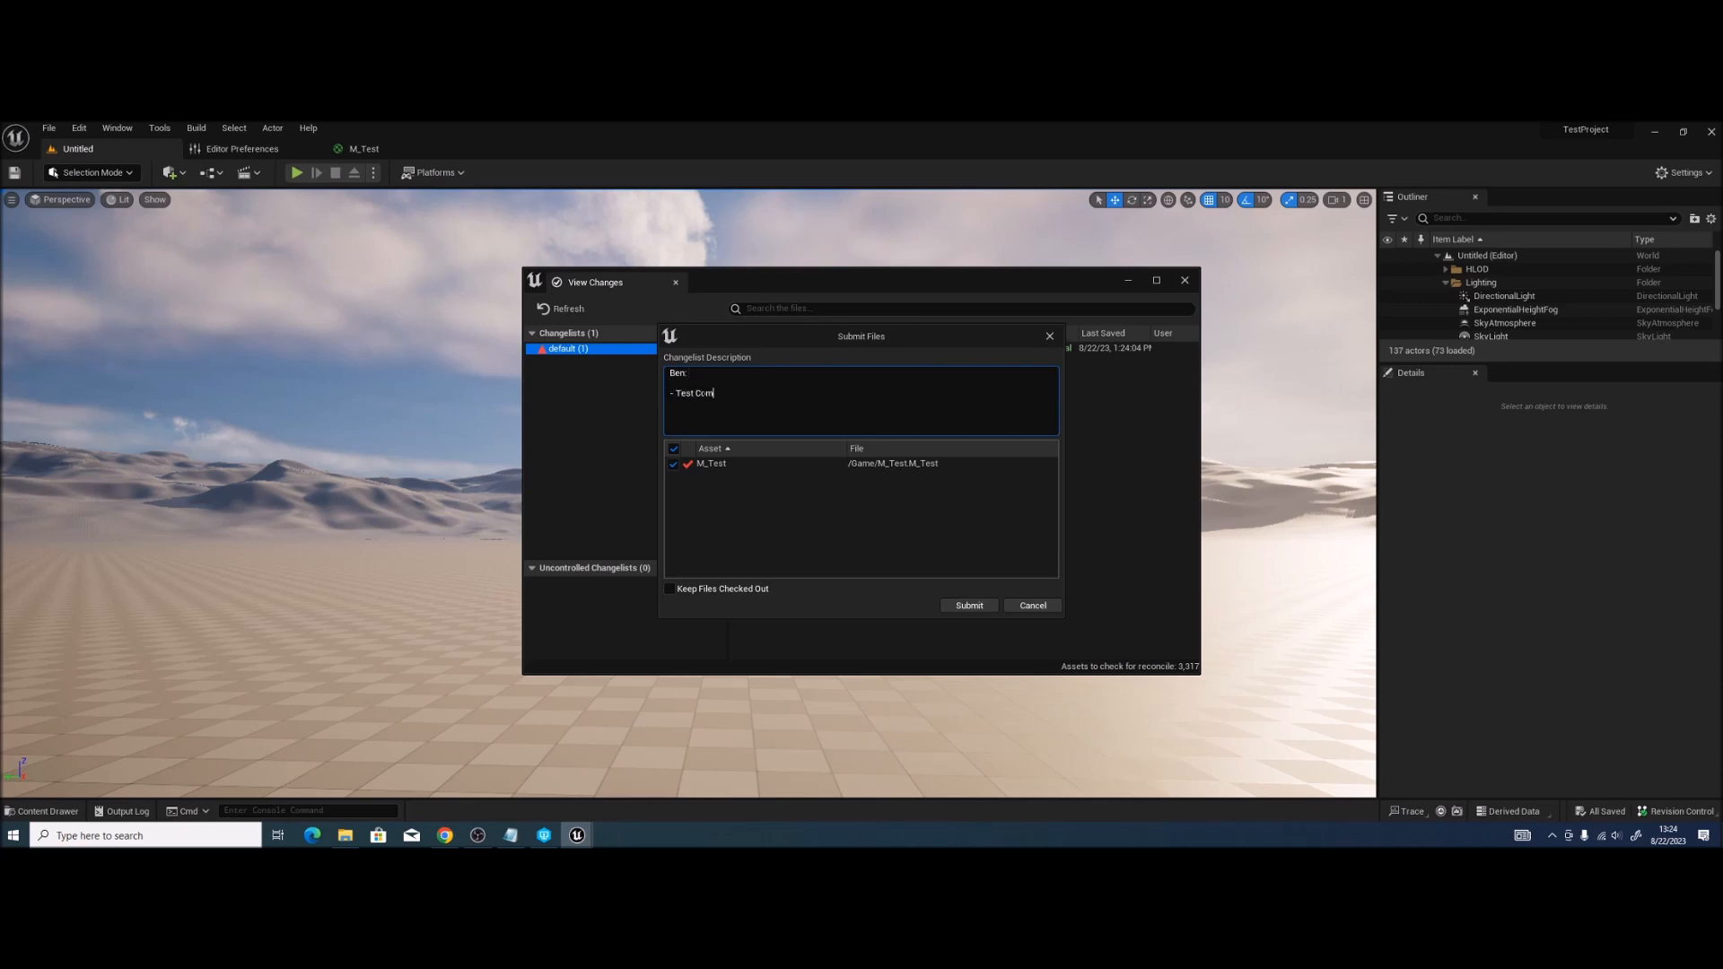
left_click(973, 606)
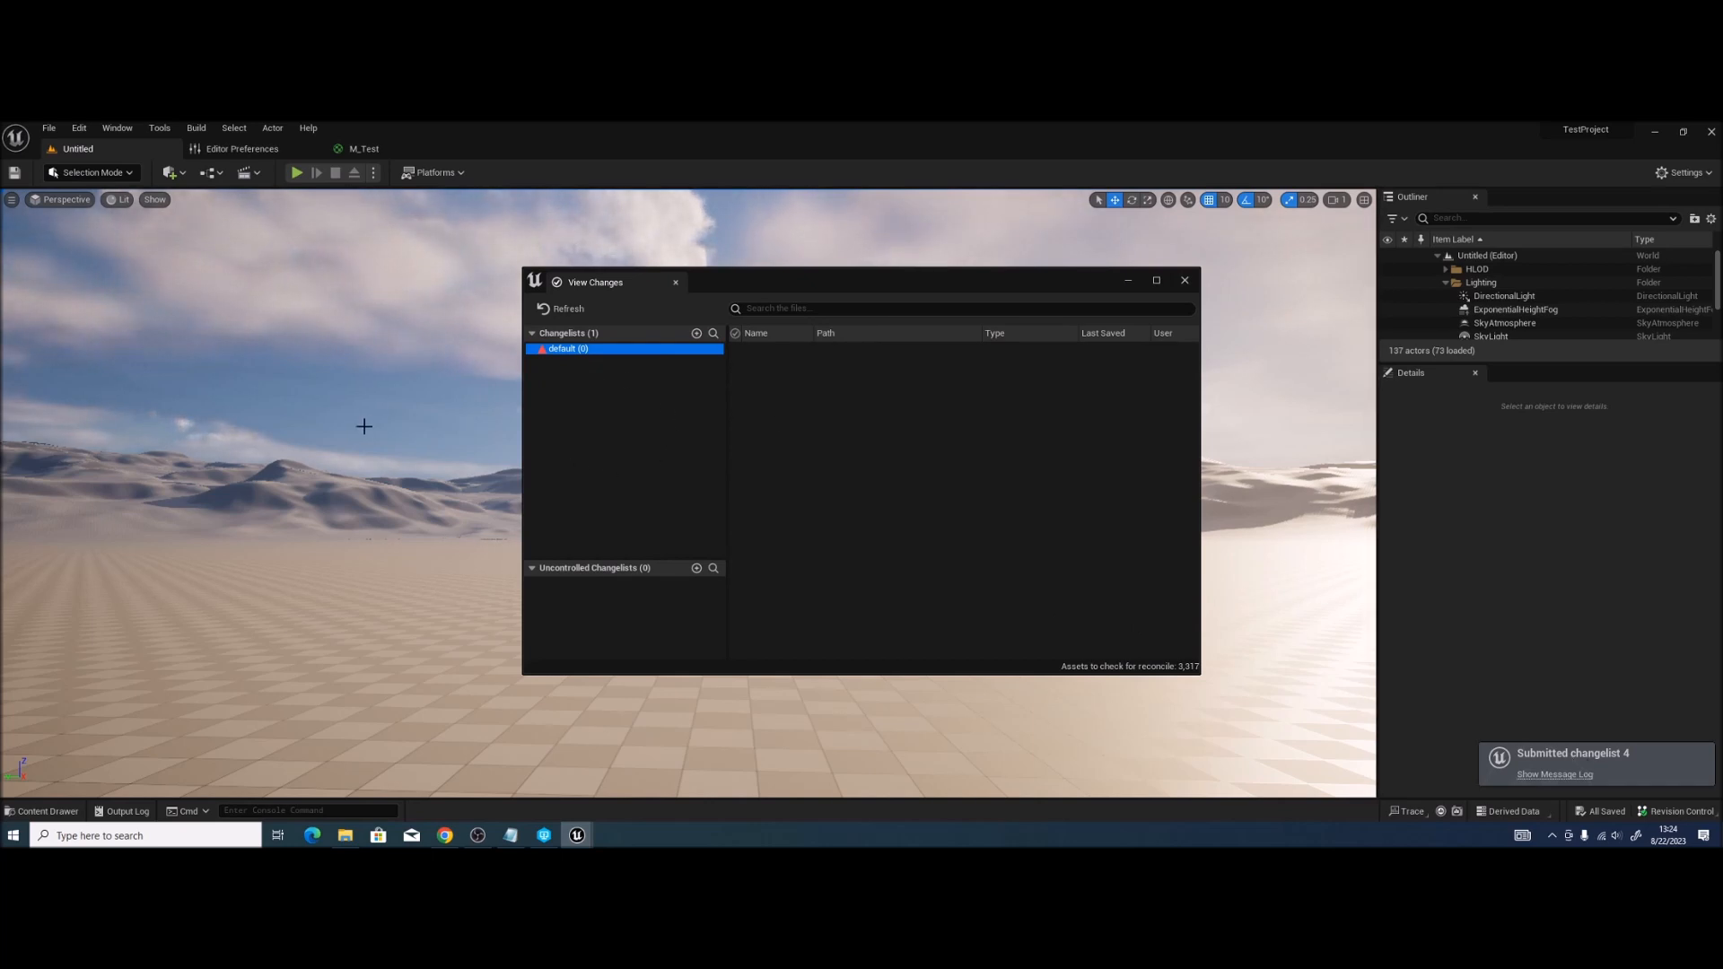
key("ctrl+space")
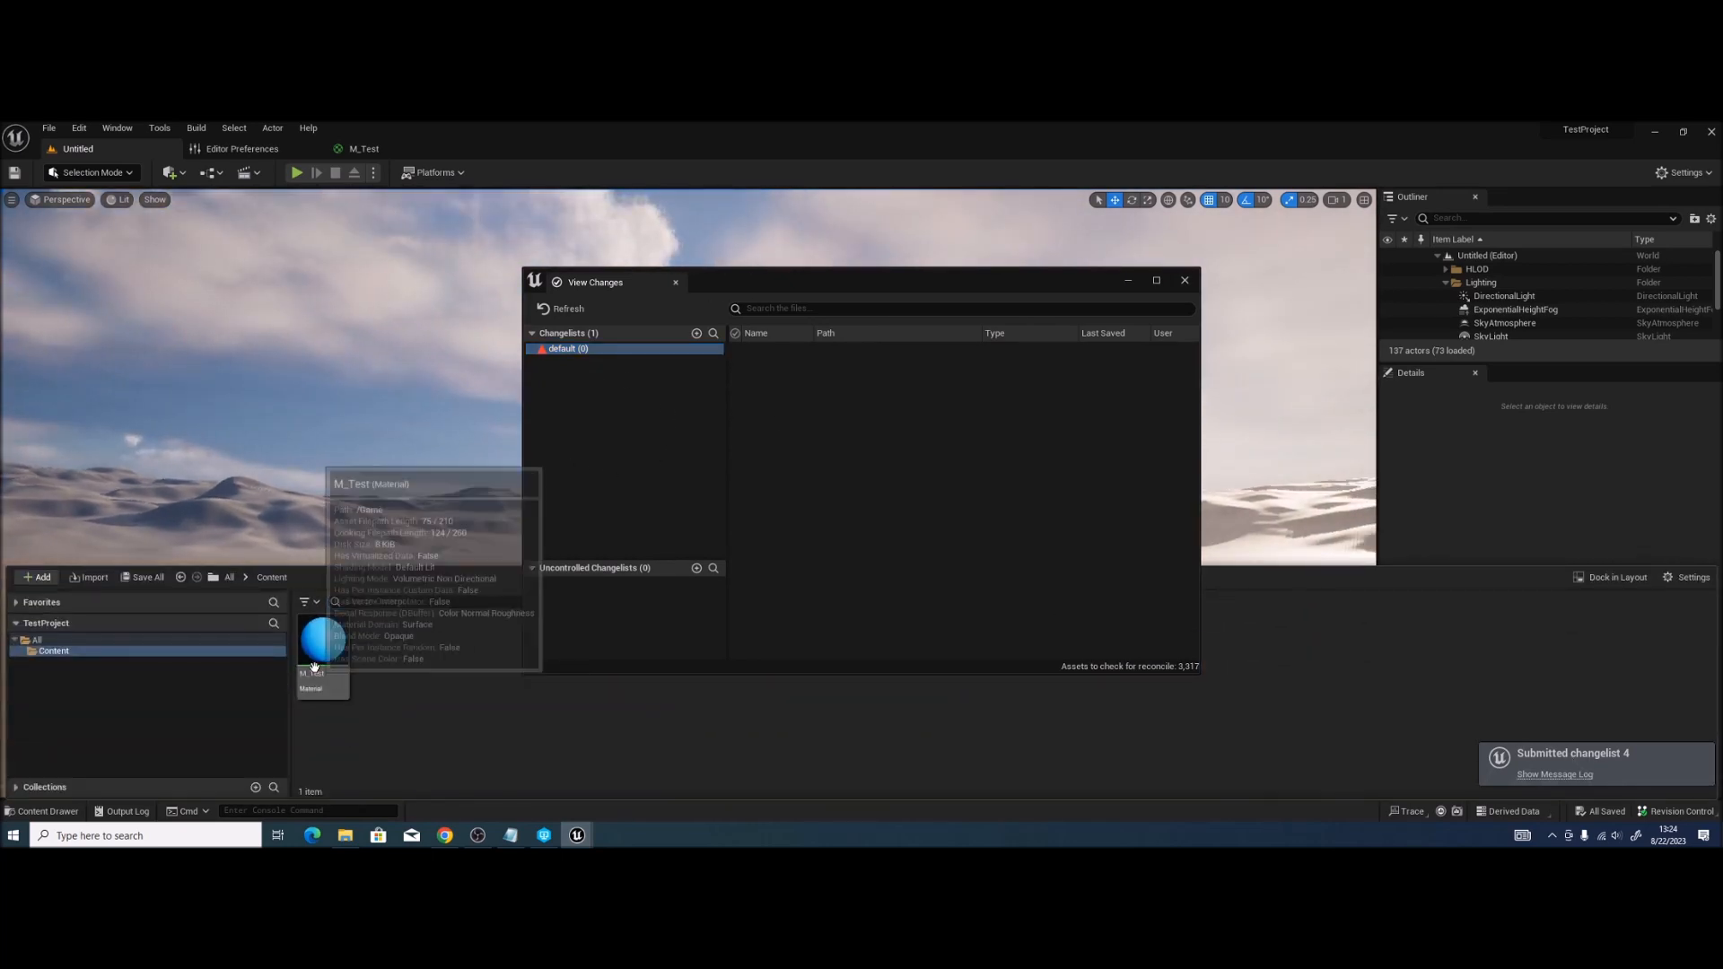
left_click(1176, 280)
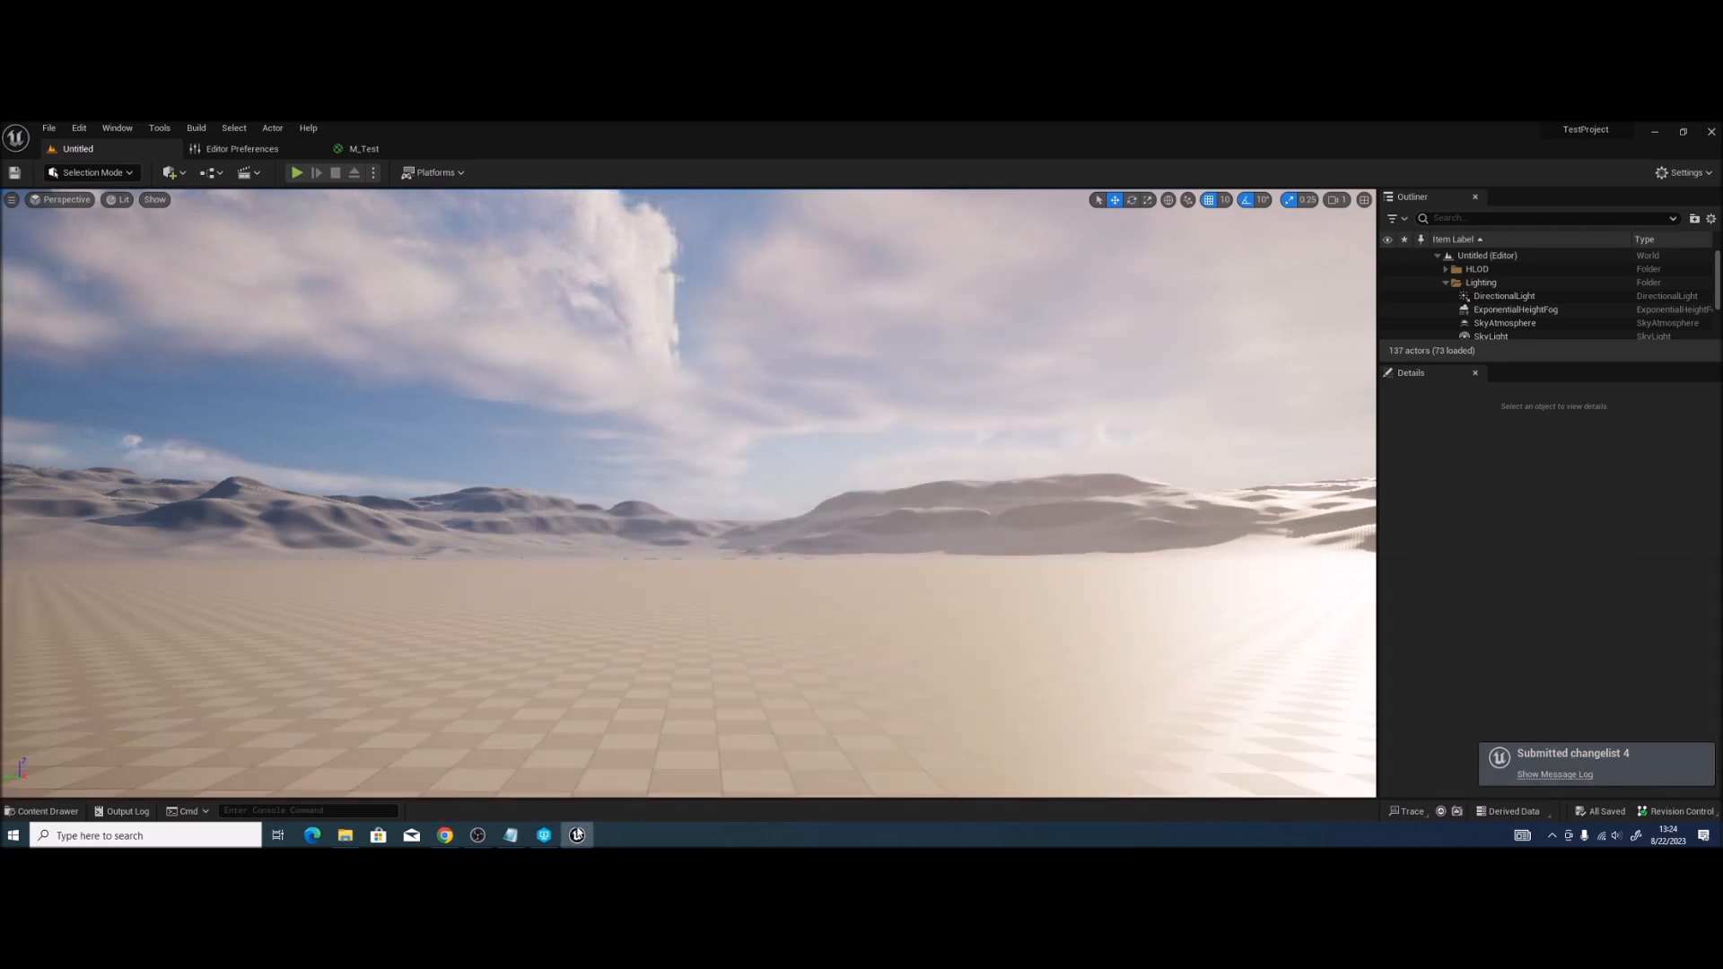
Step: In P4V's depot History, open revision 4's Files tab and find M_Test.uasset
left_click(561, 839)
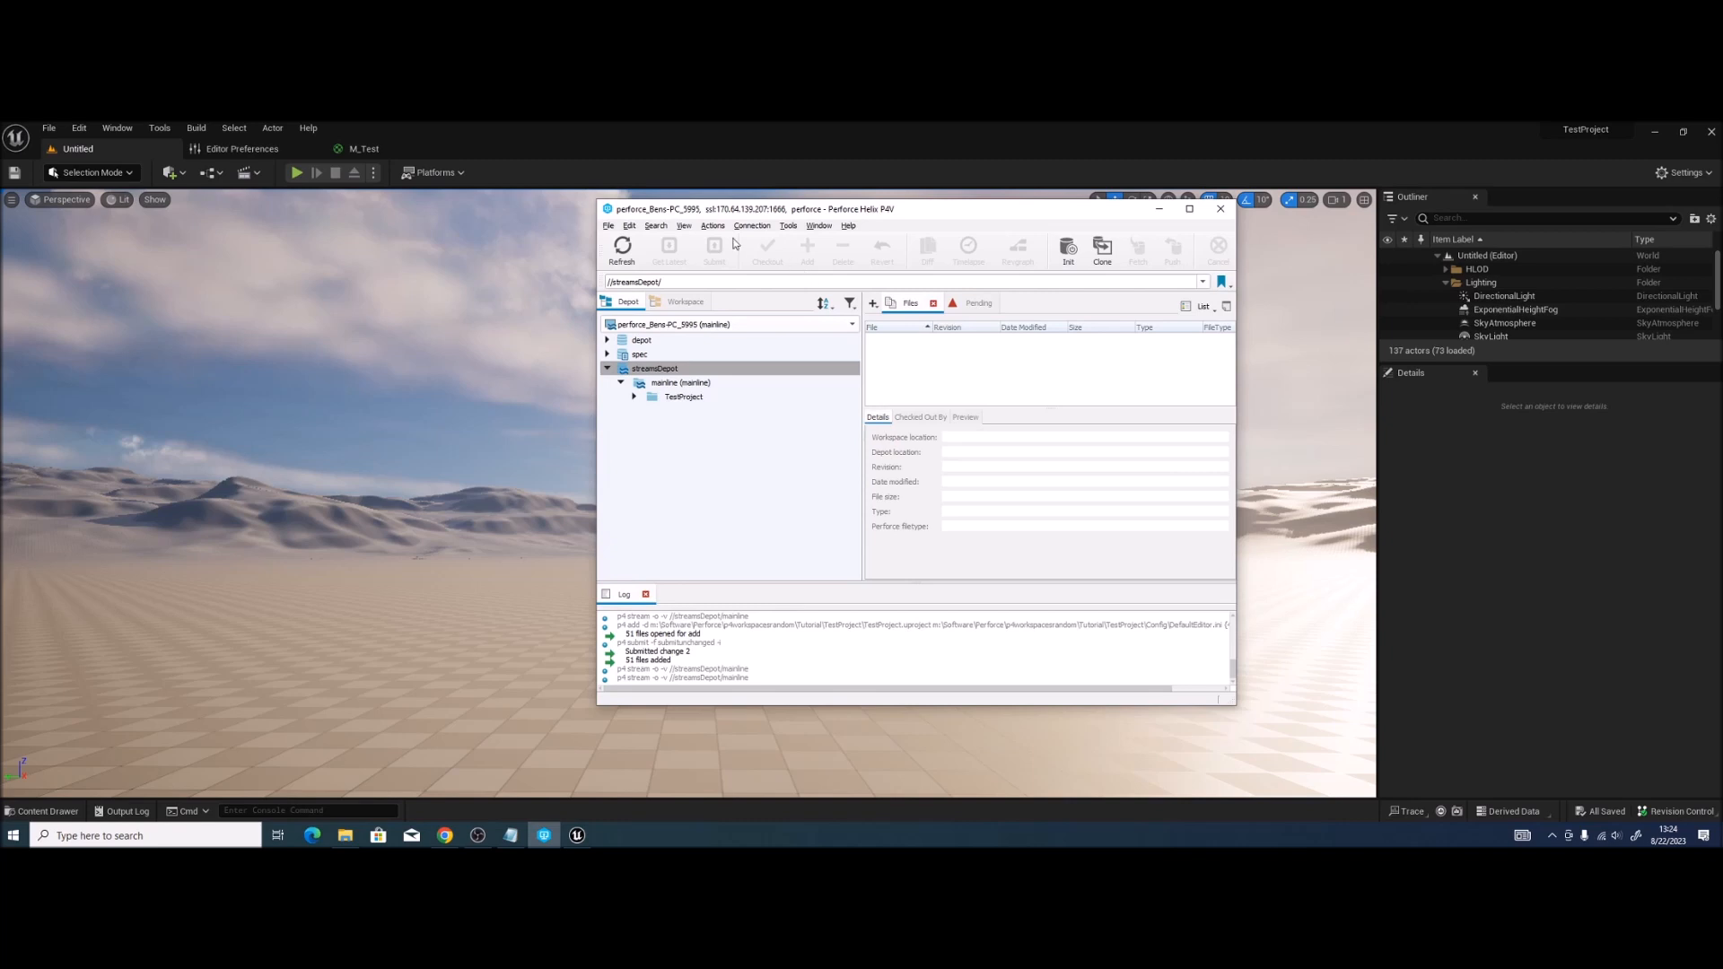
left_click(687, 226)
left_click(706, 287)
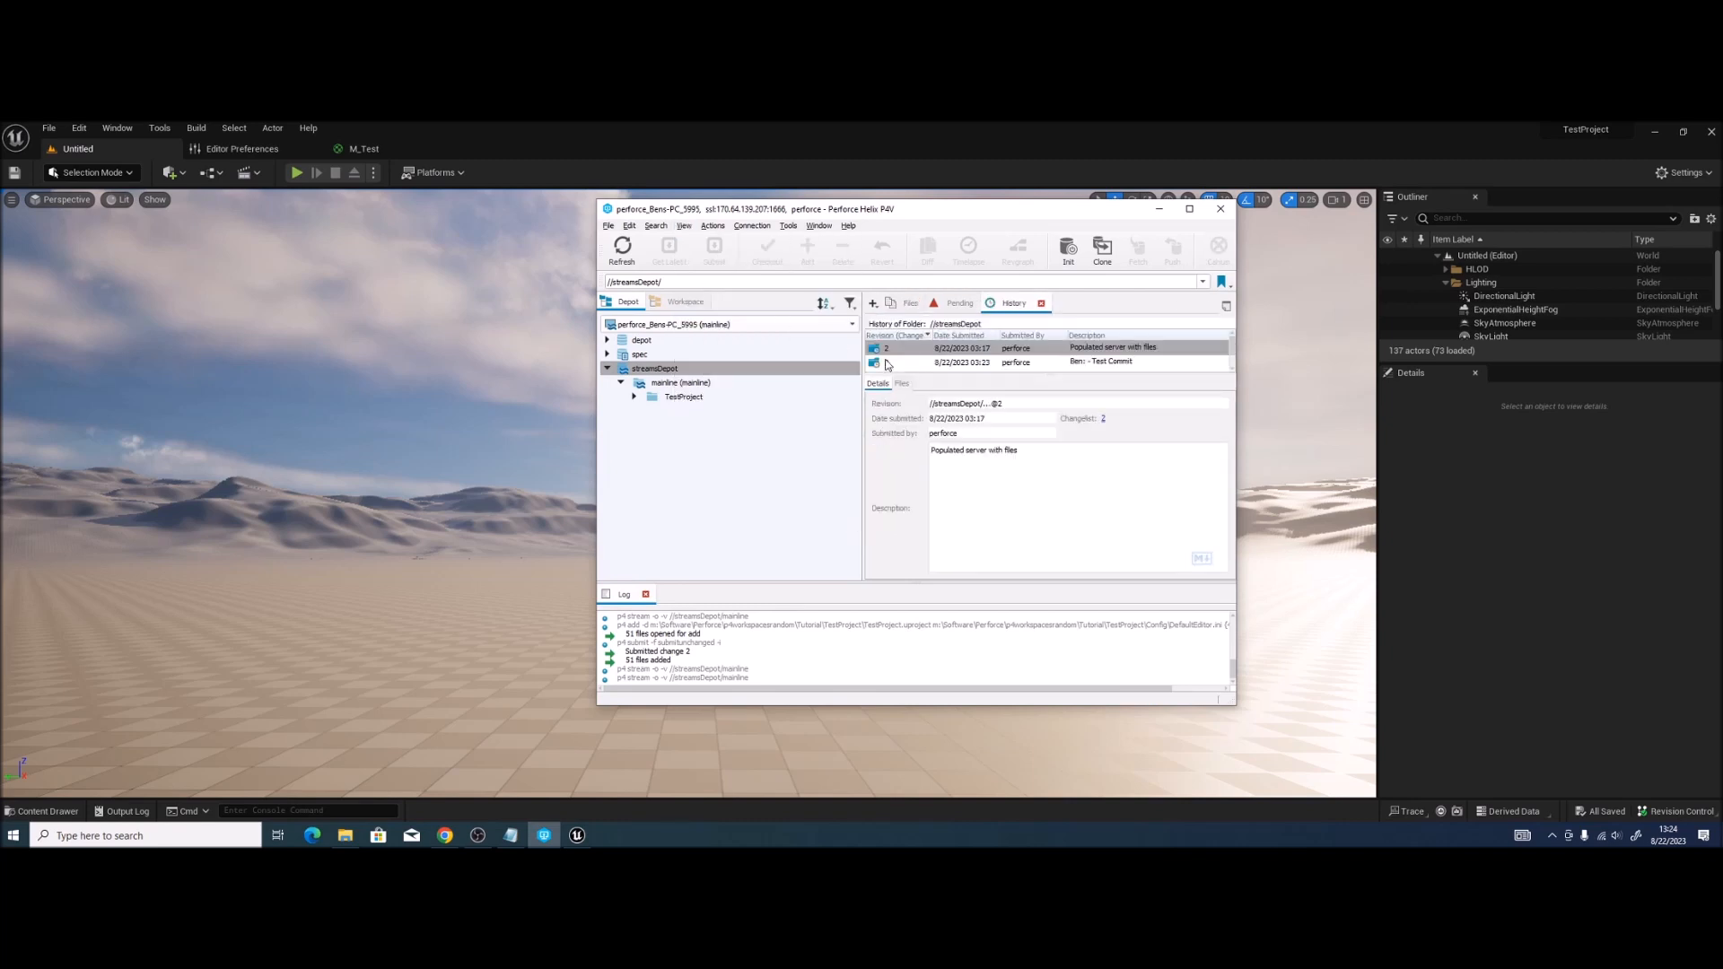
left_click_drag(1024, 379, 1025, 429)
left_click(1087, 377)
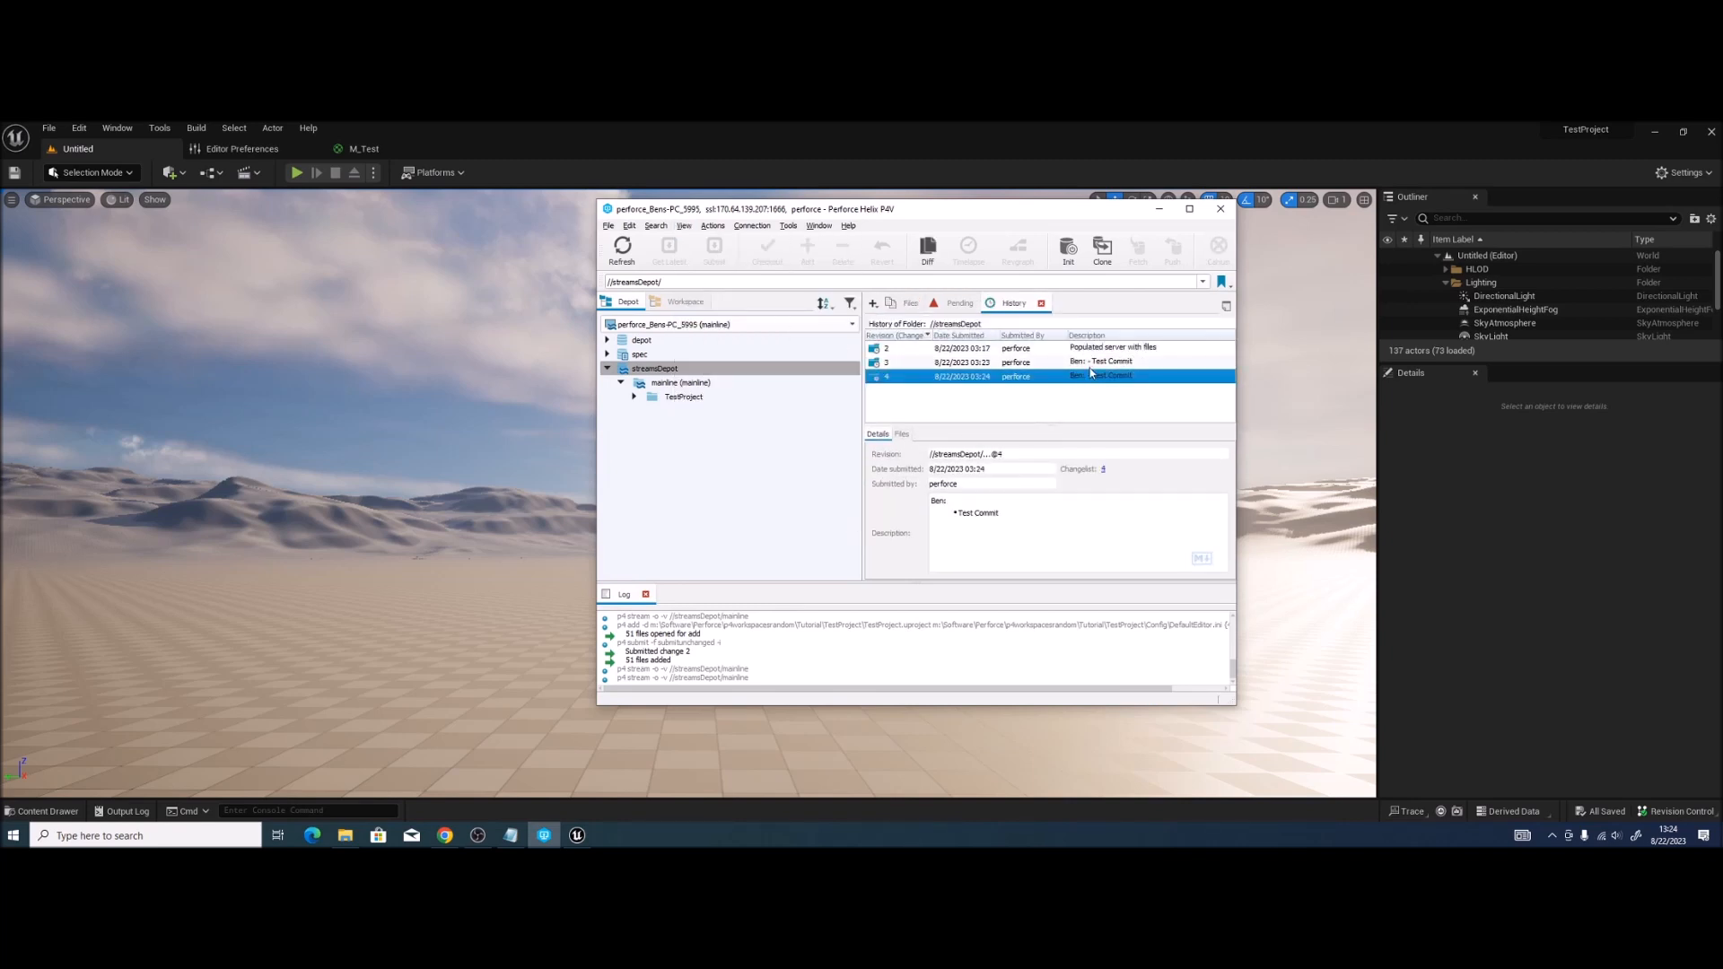
left_click(994, 364)
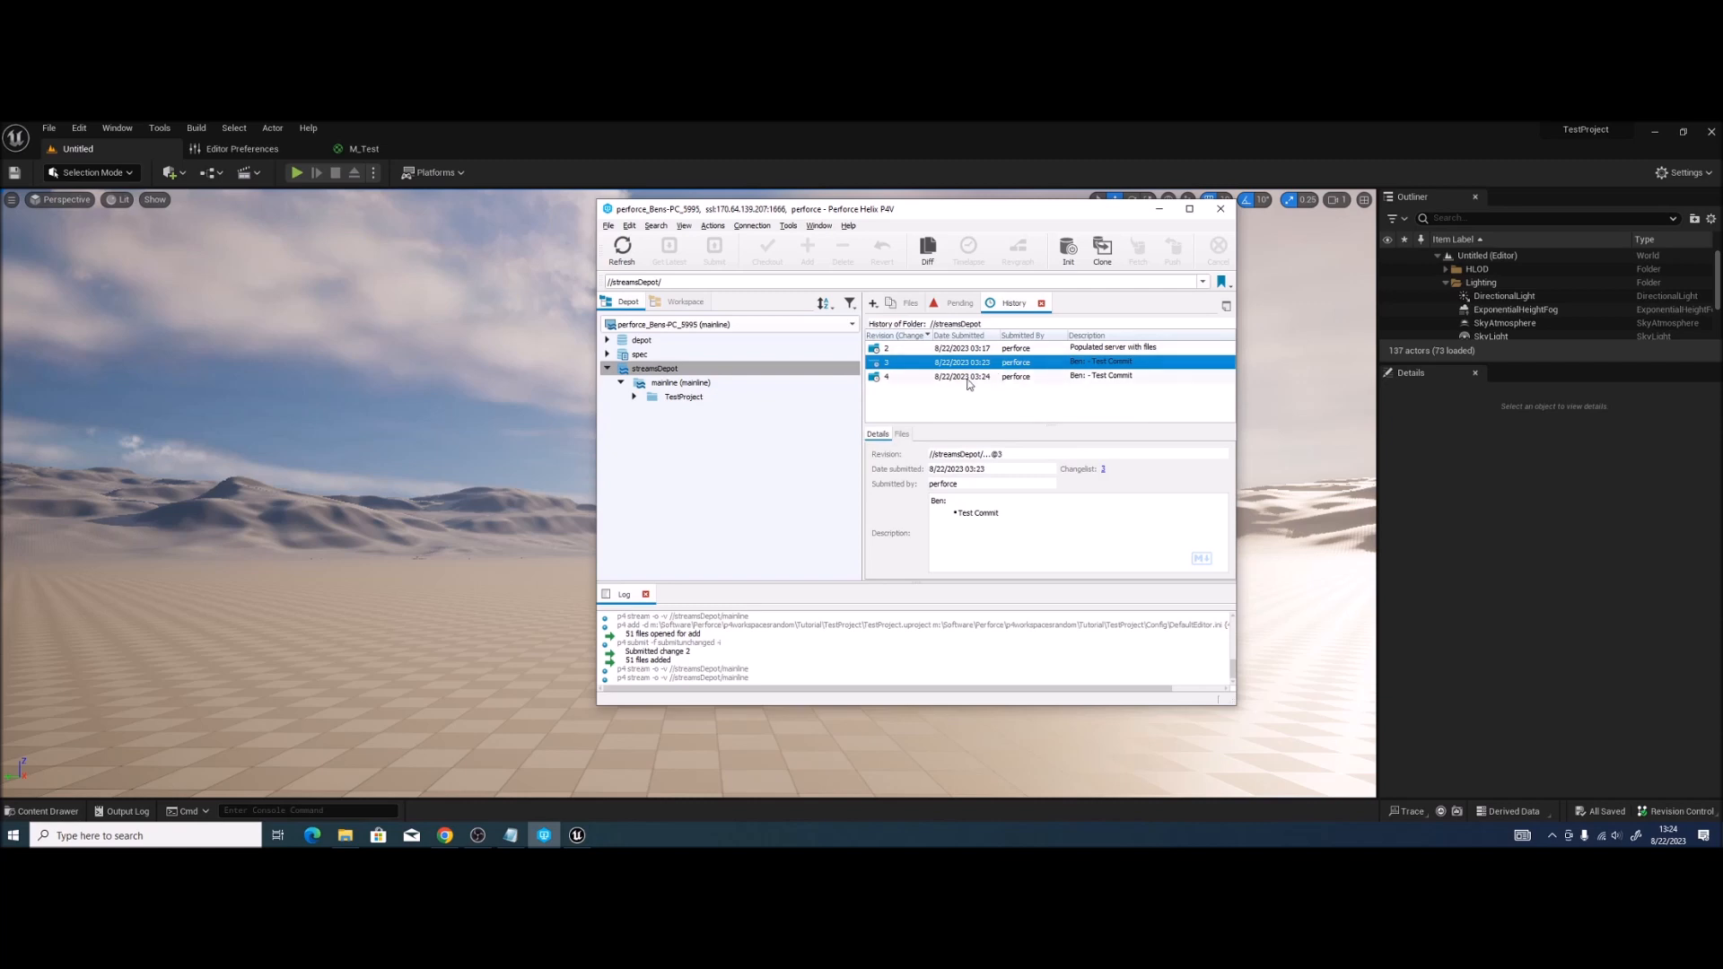
left_click(969, 378)
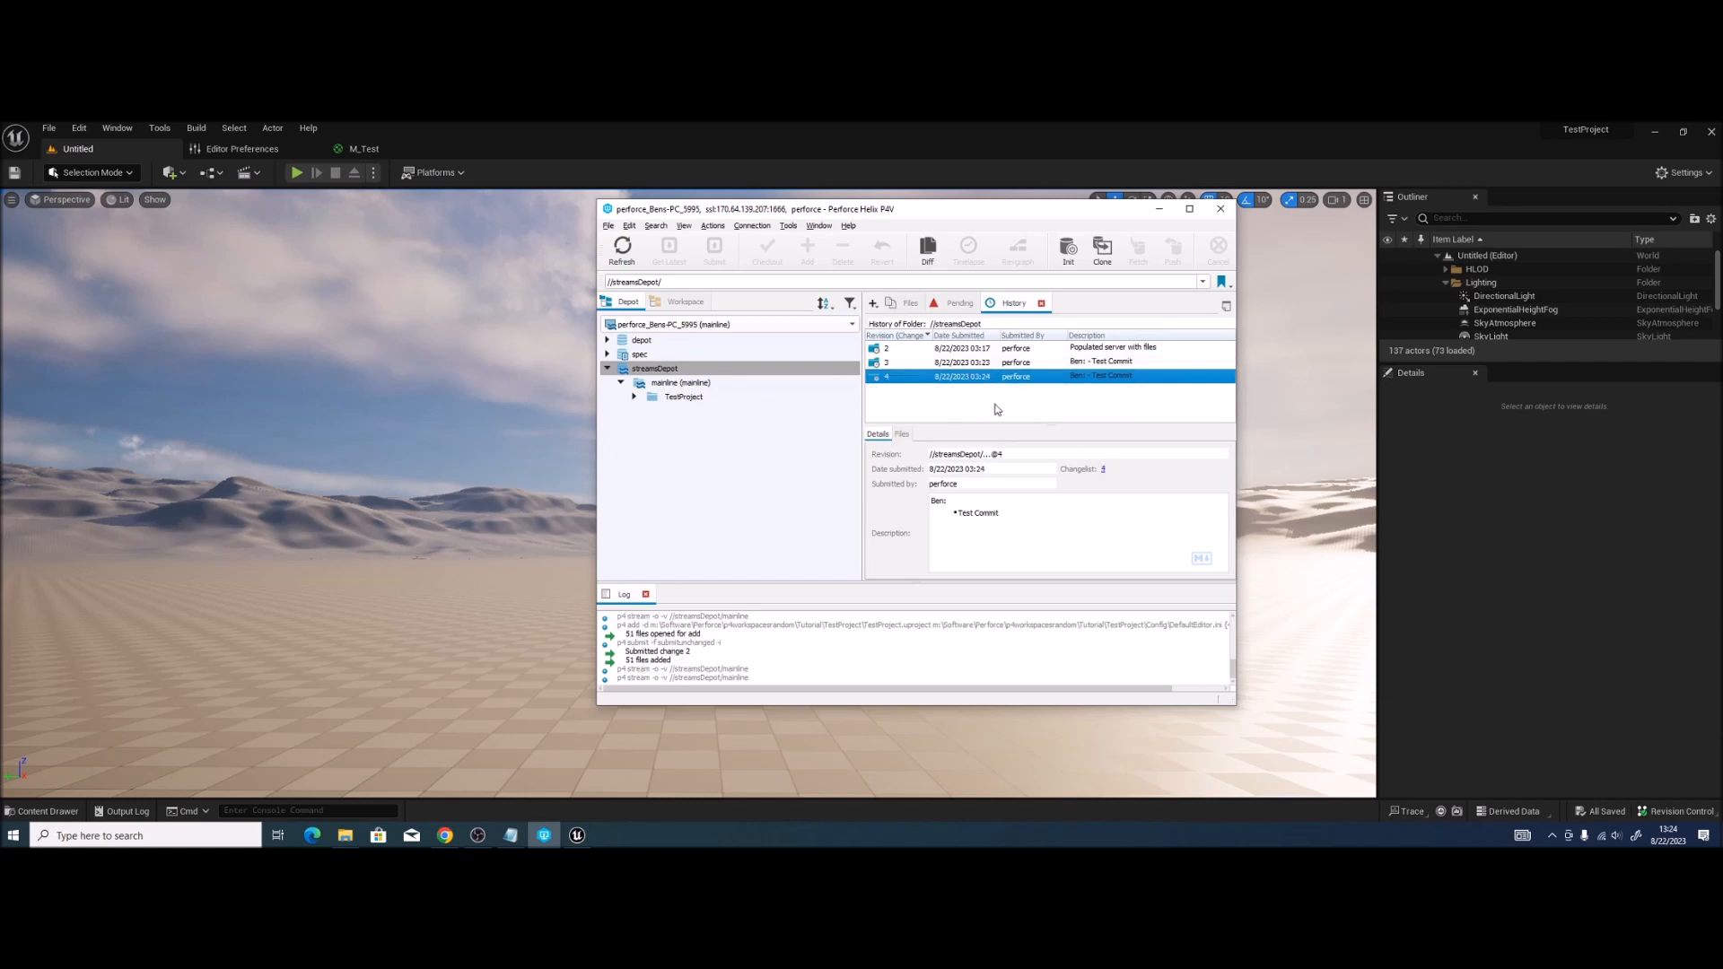
left_click(902, 434)
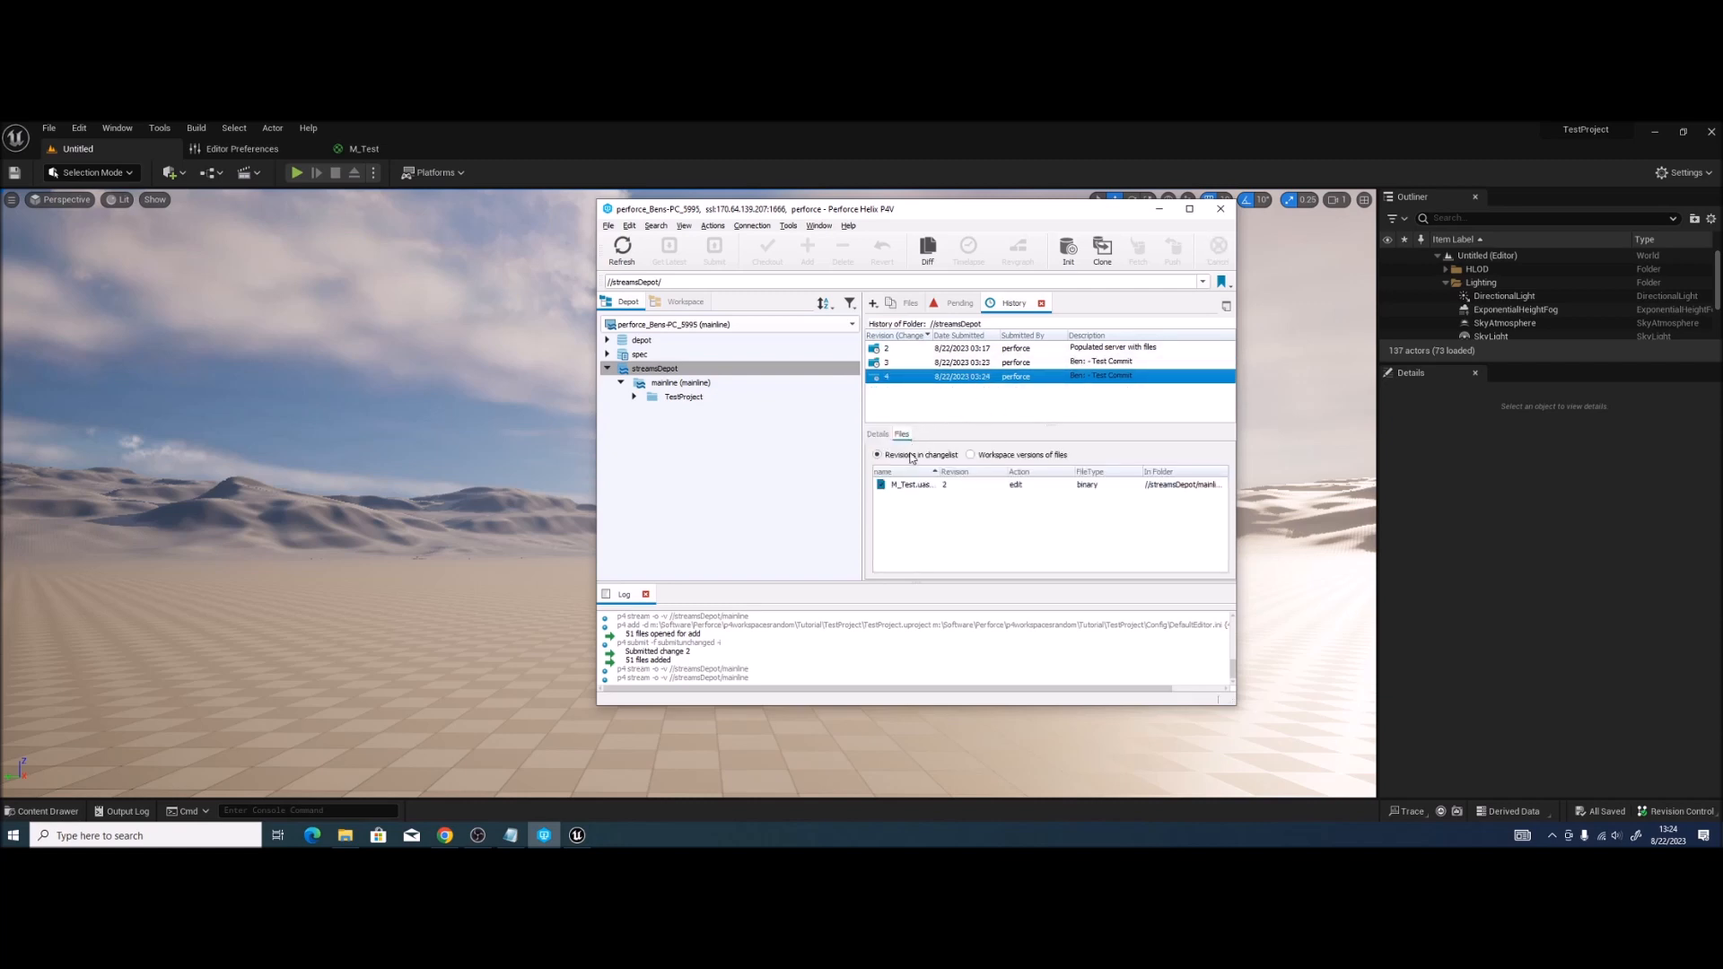
left_click(961, 470)
left_click_drag(961, 470, 993, 470)
left_click(946, 492)
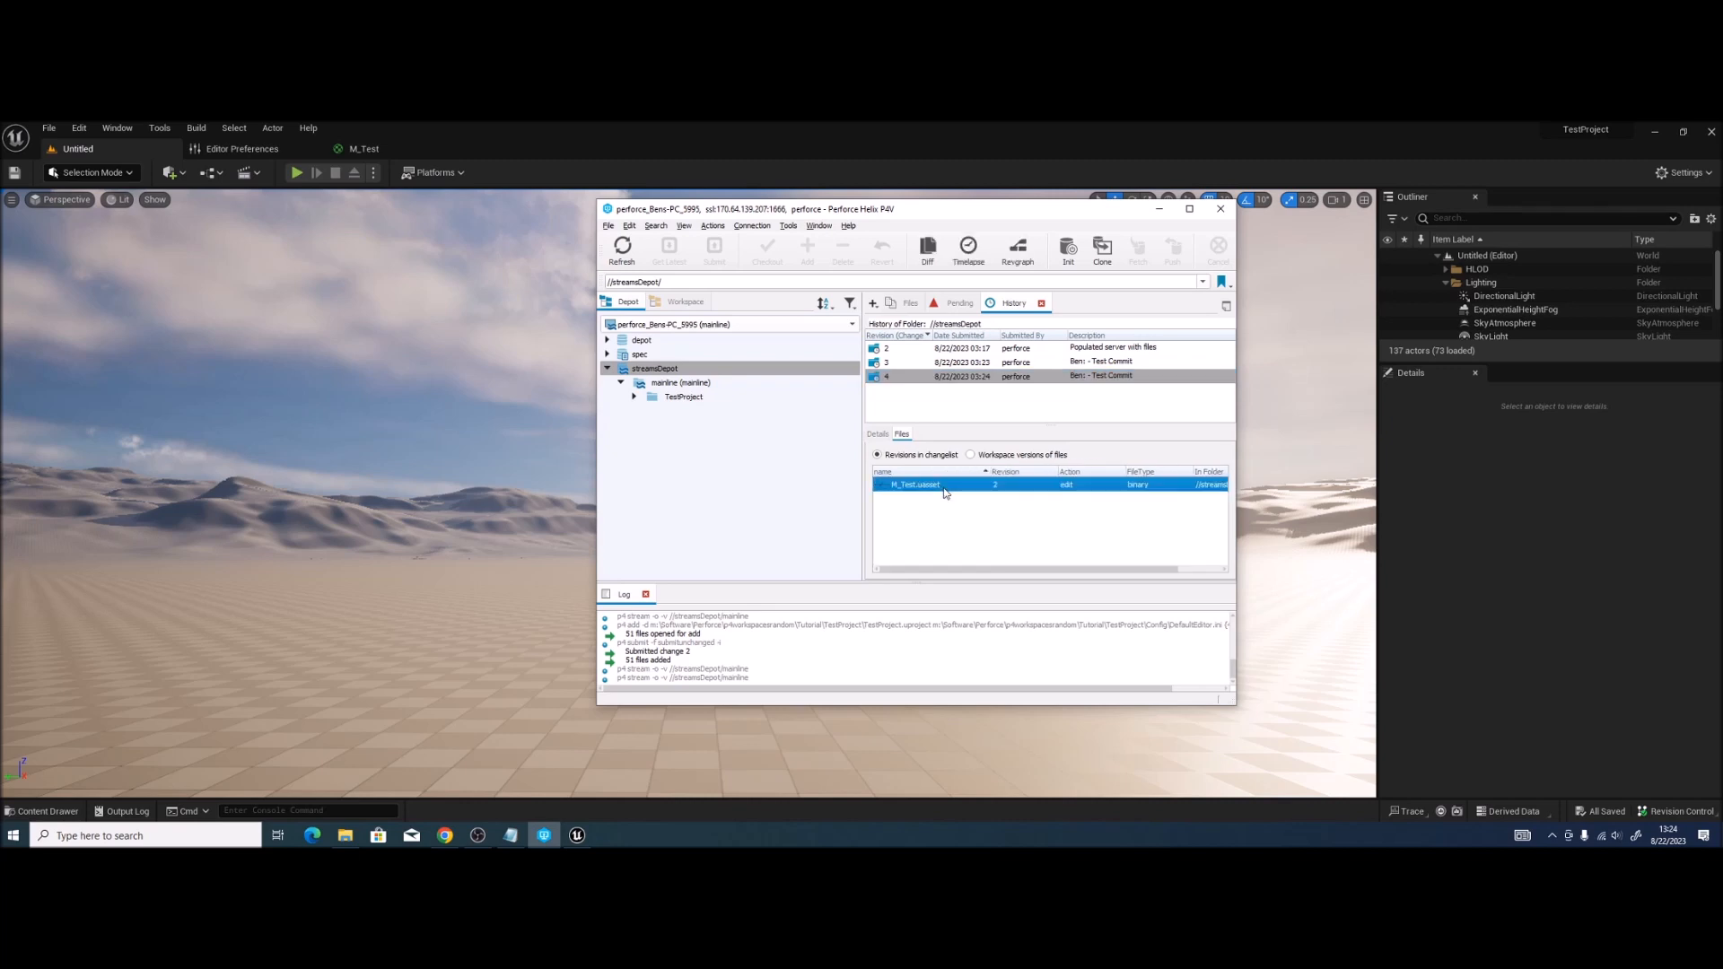
left_click(815, 467)
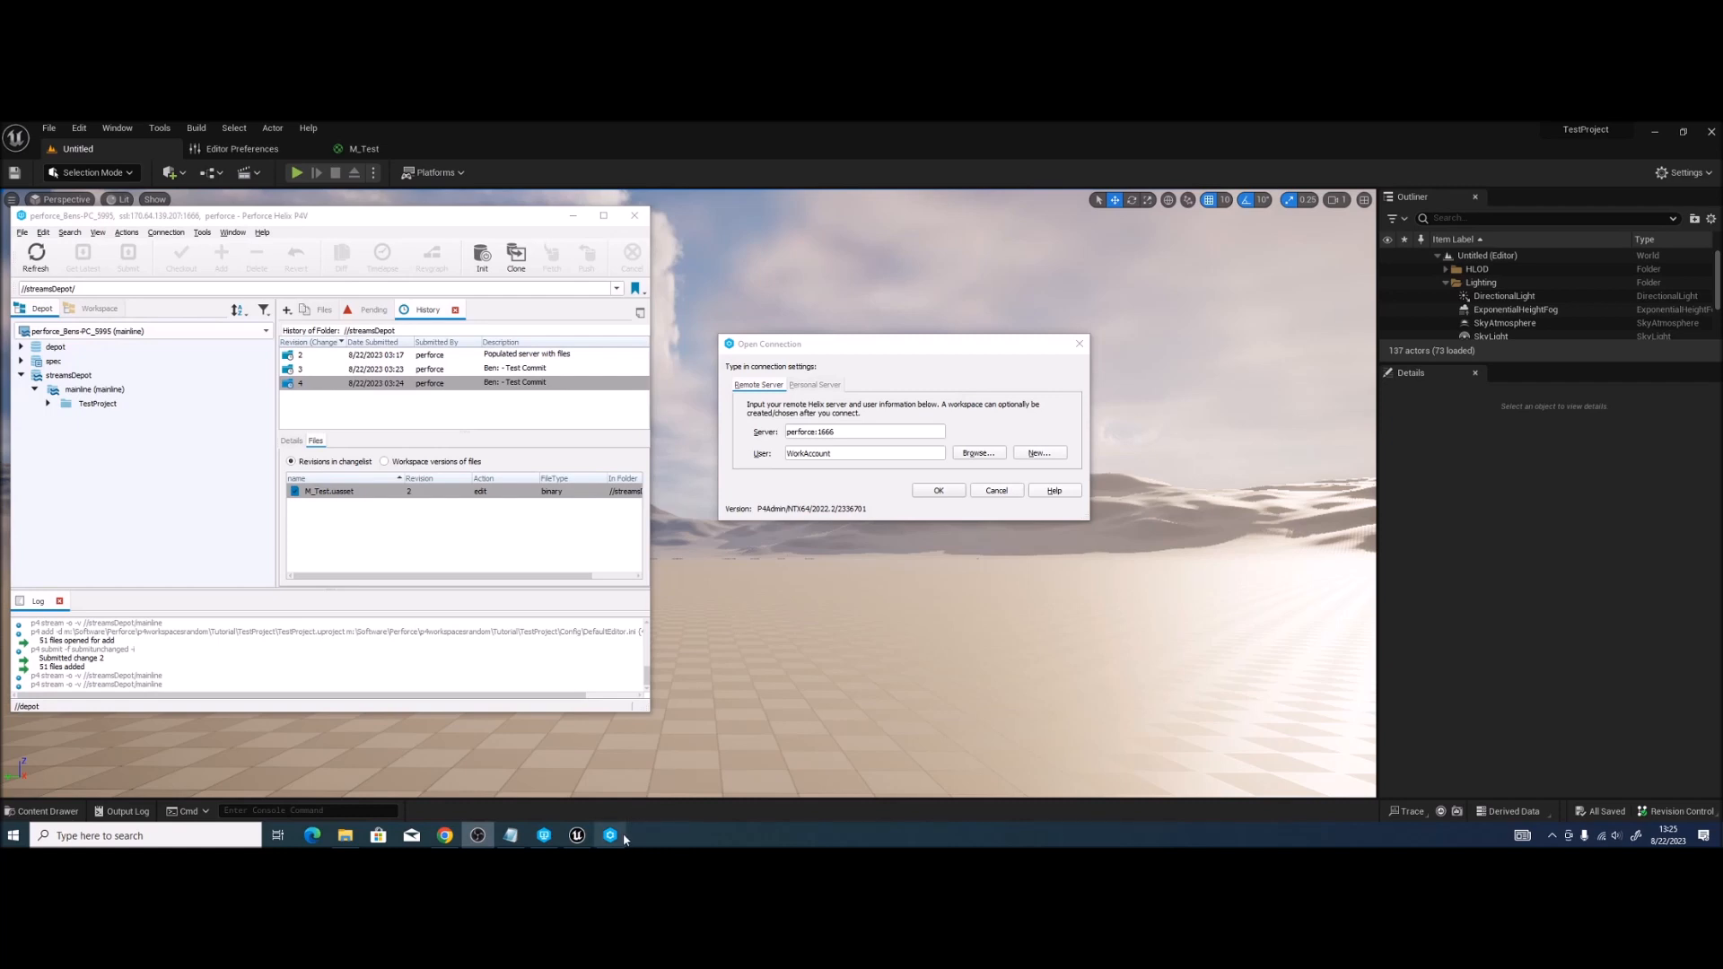
Step: Connect Helix Admin to ssl:170.64.139.207:1666 using the perforce administrator user
mouse_move(623, 837)
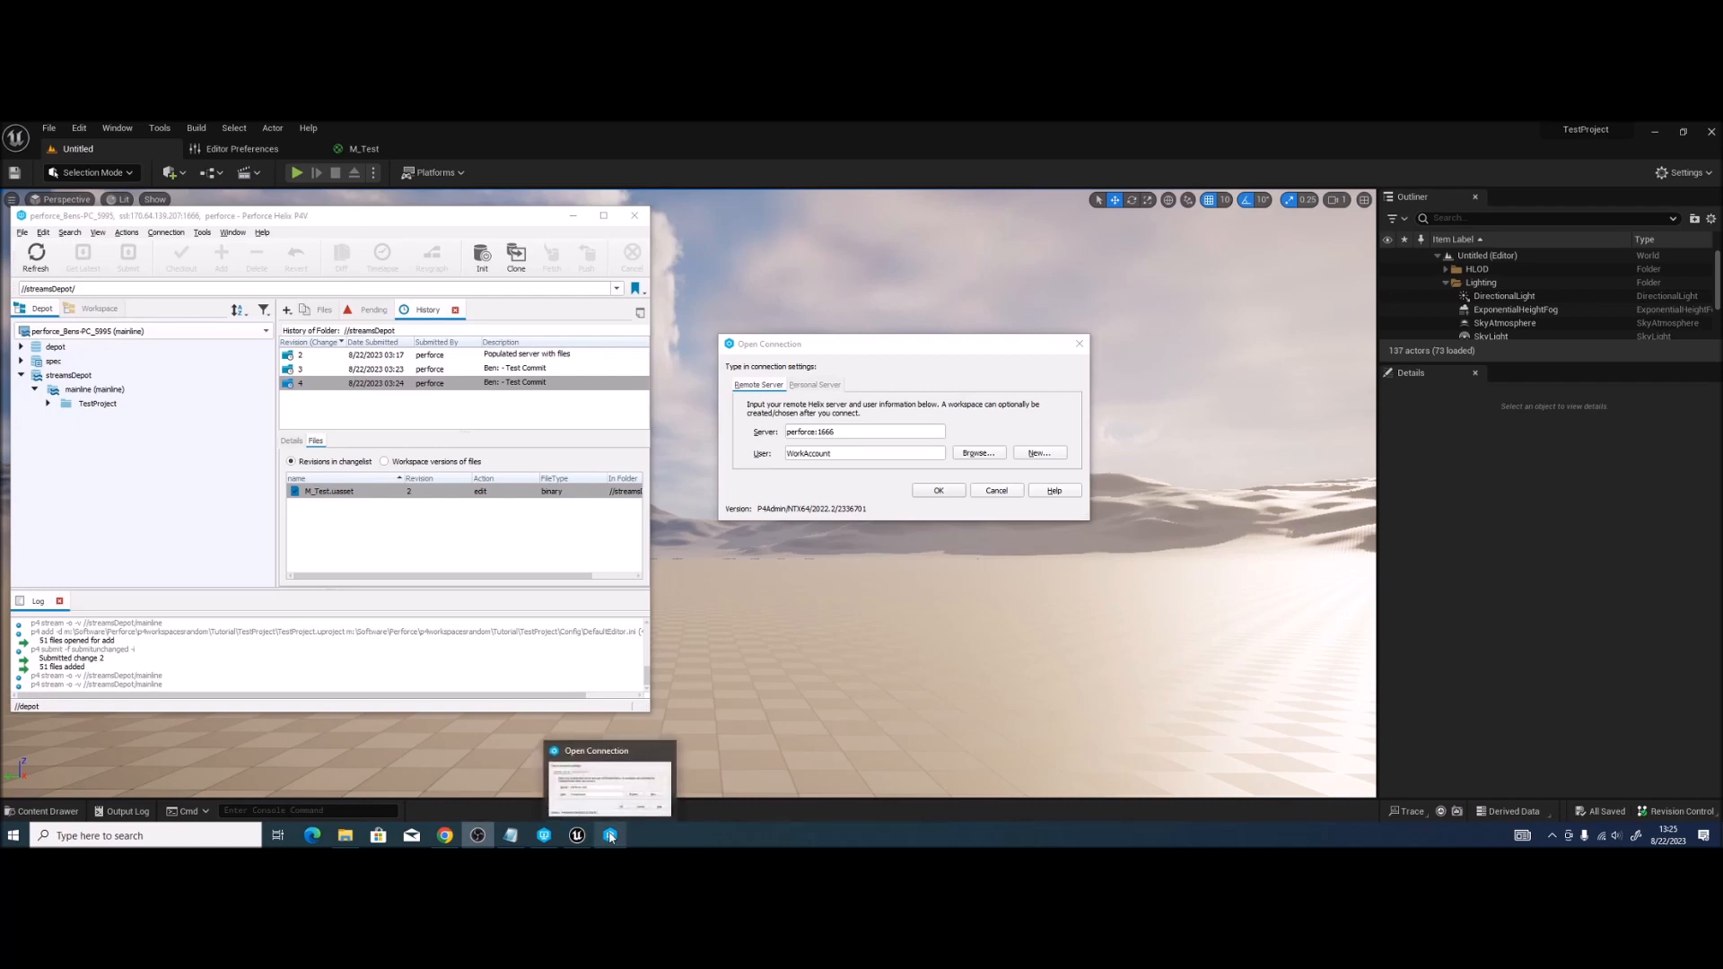
left_click(849, 438)
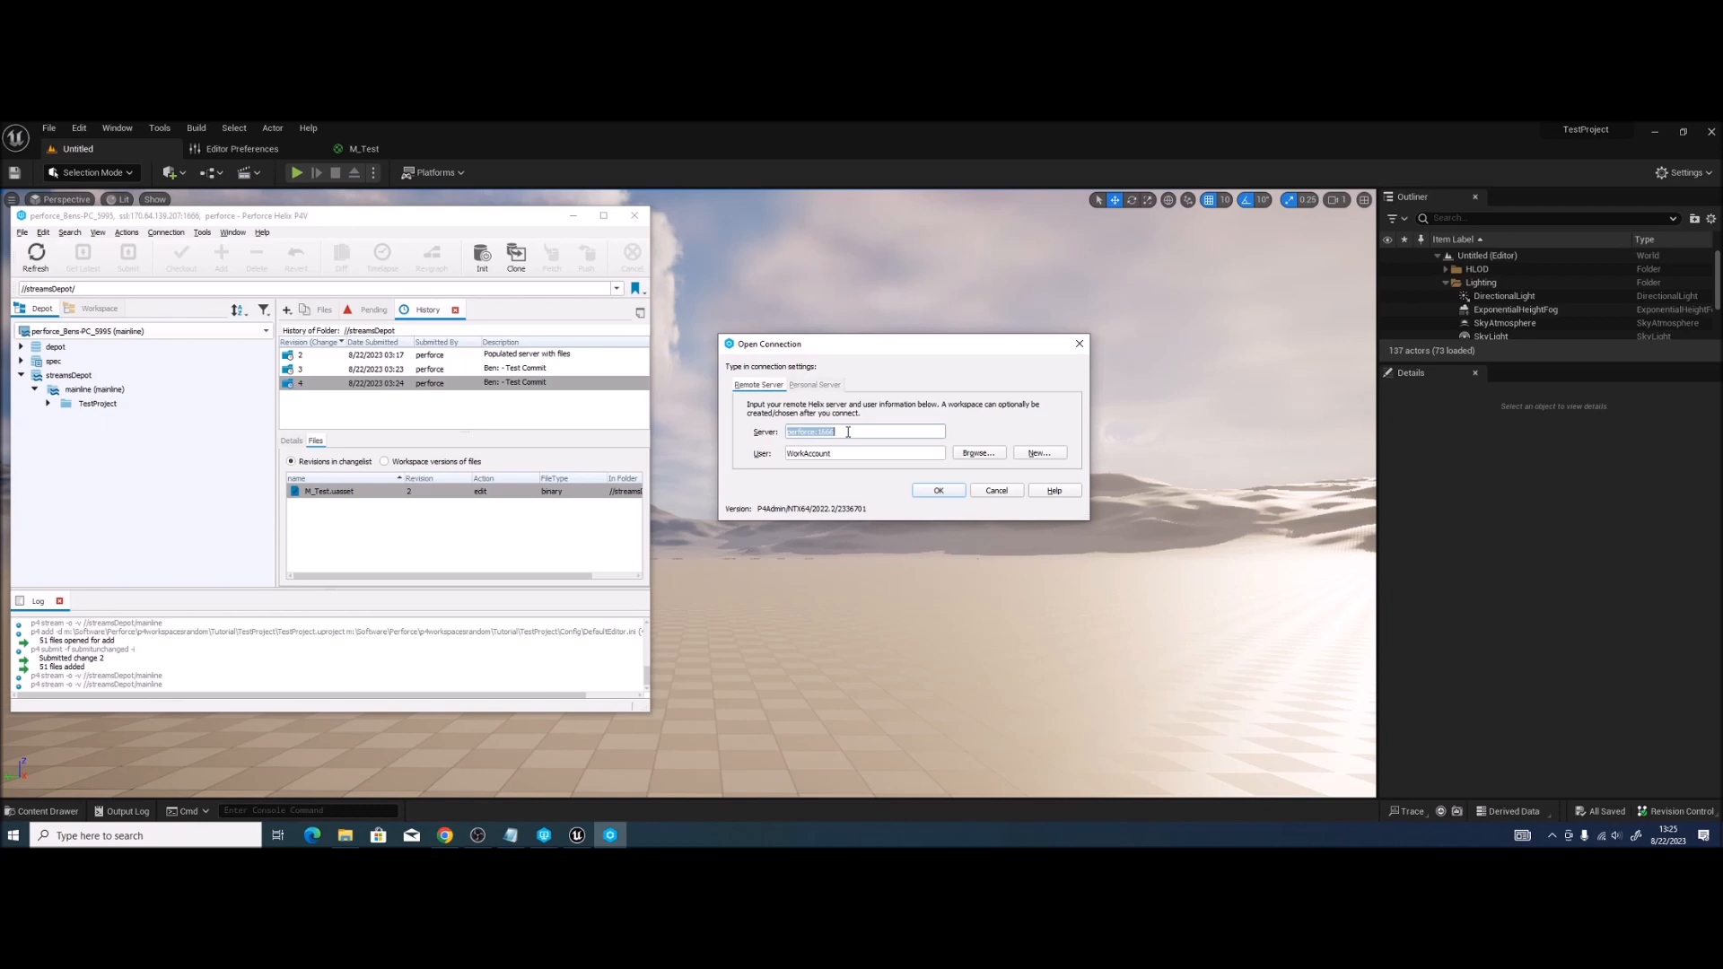
type("ssl:170.64.139.")
type("207")
double_click(847, 455)
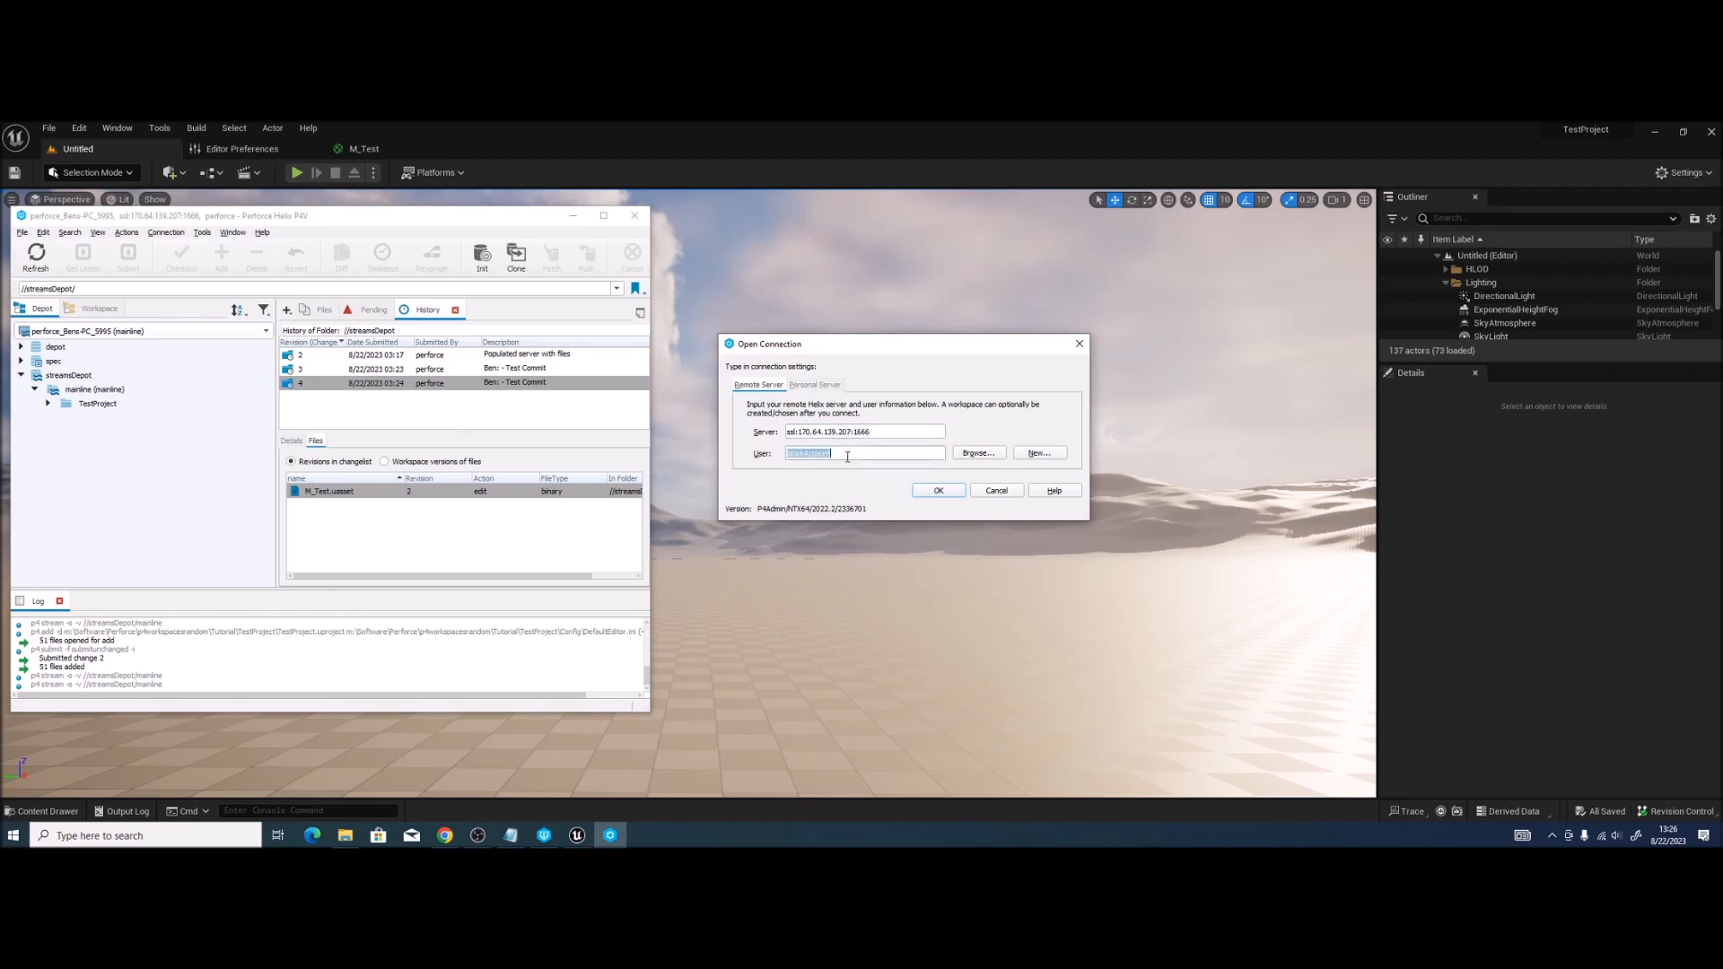
type("perforce")
left_click(933, 493)
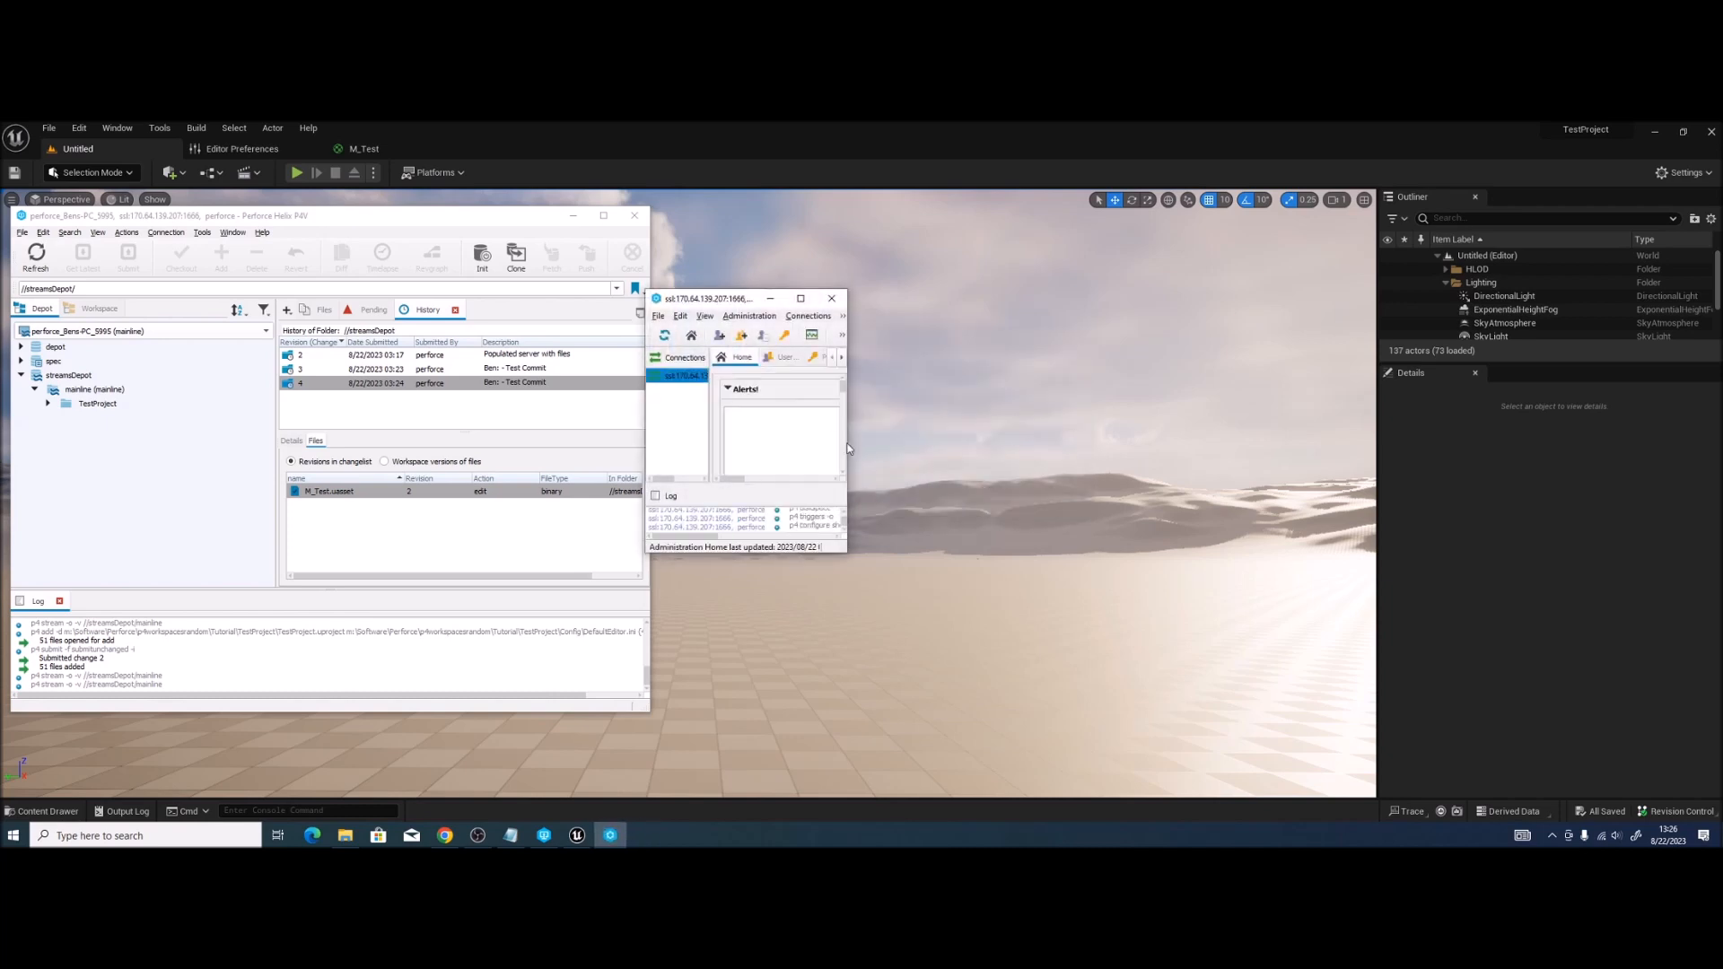
Step: Enlarge and reposition the Helix Admin window, then bring up a blank New User form
left_click_drag(852, 439, 1357, 438)
left_click_drag(1043, 554, 1043, 740)
left_click_drag(941, 309, 961, 229)
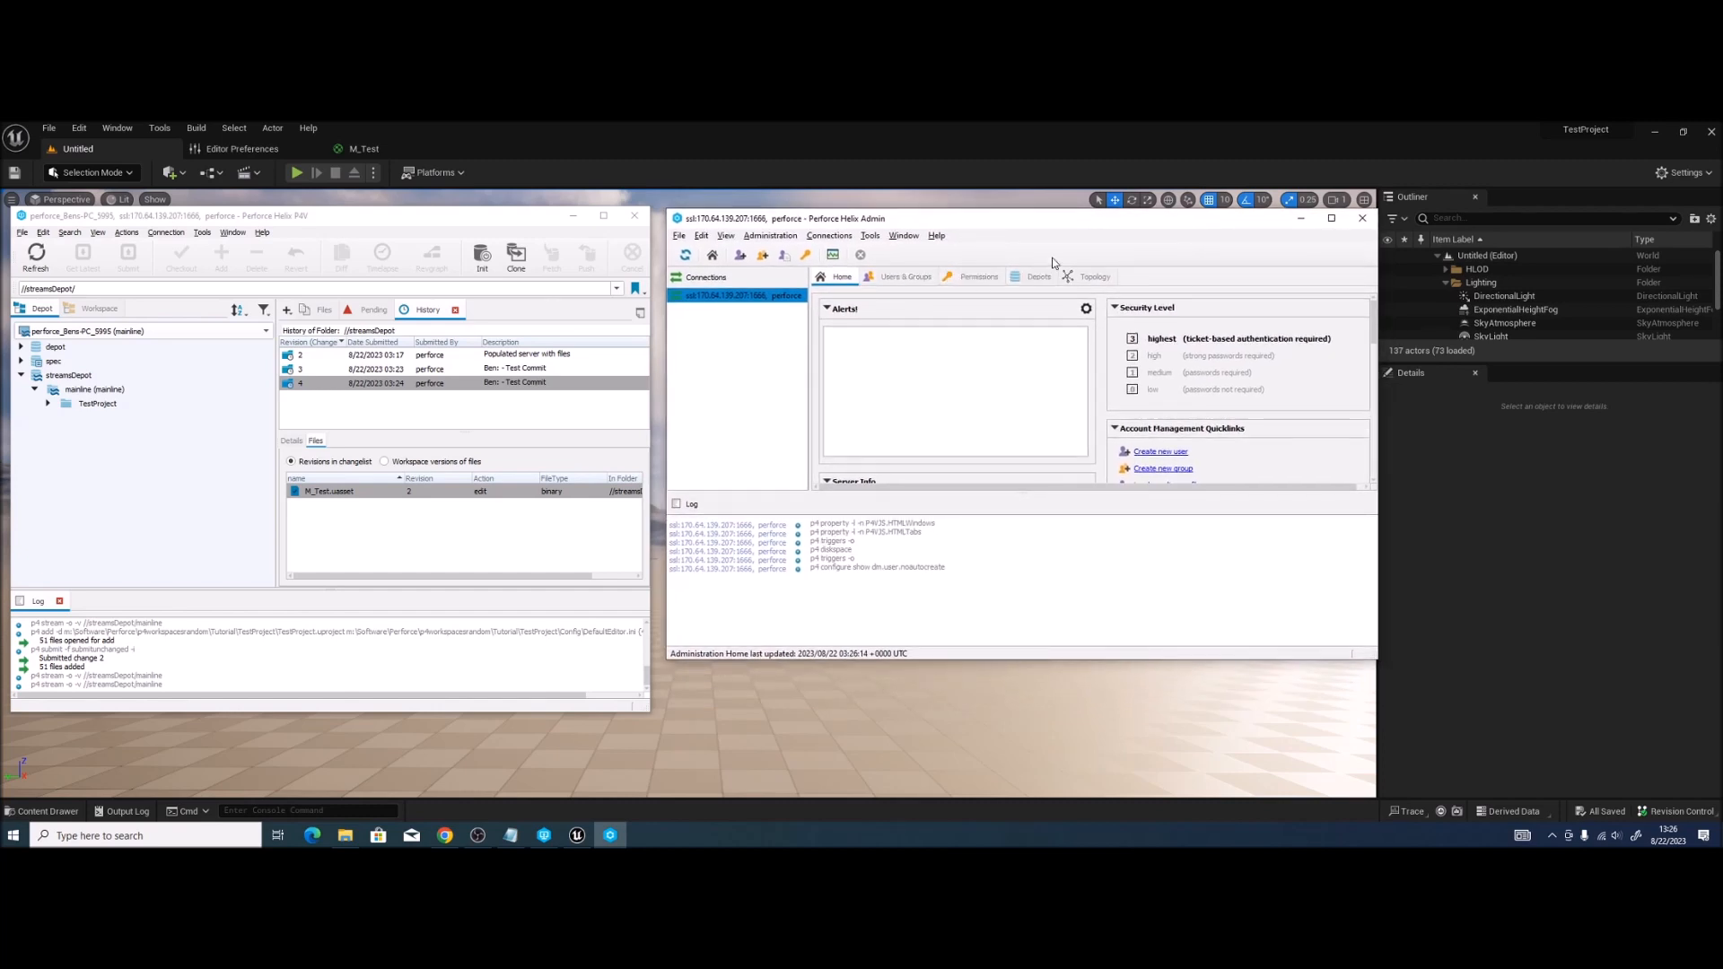
left_click_drag(1370, 656, 1470, 707)
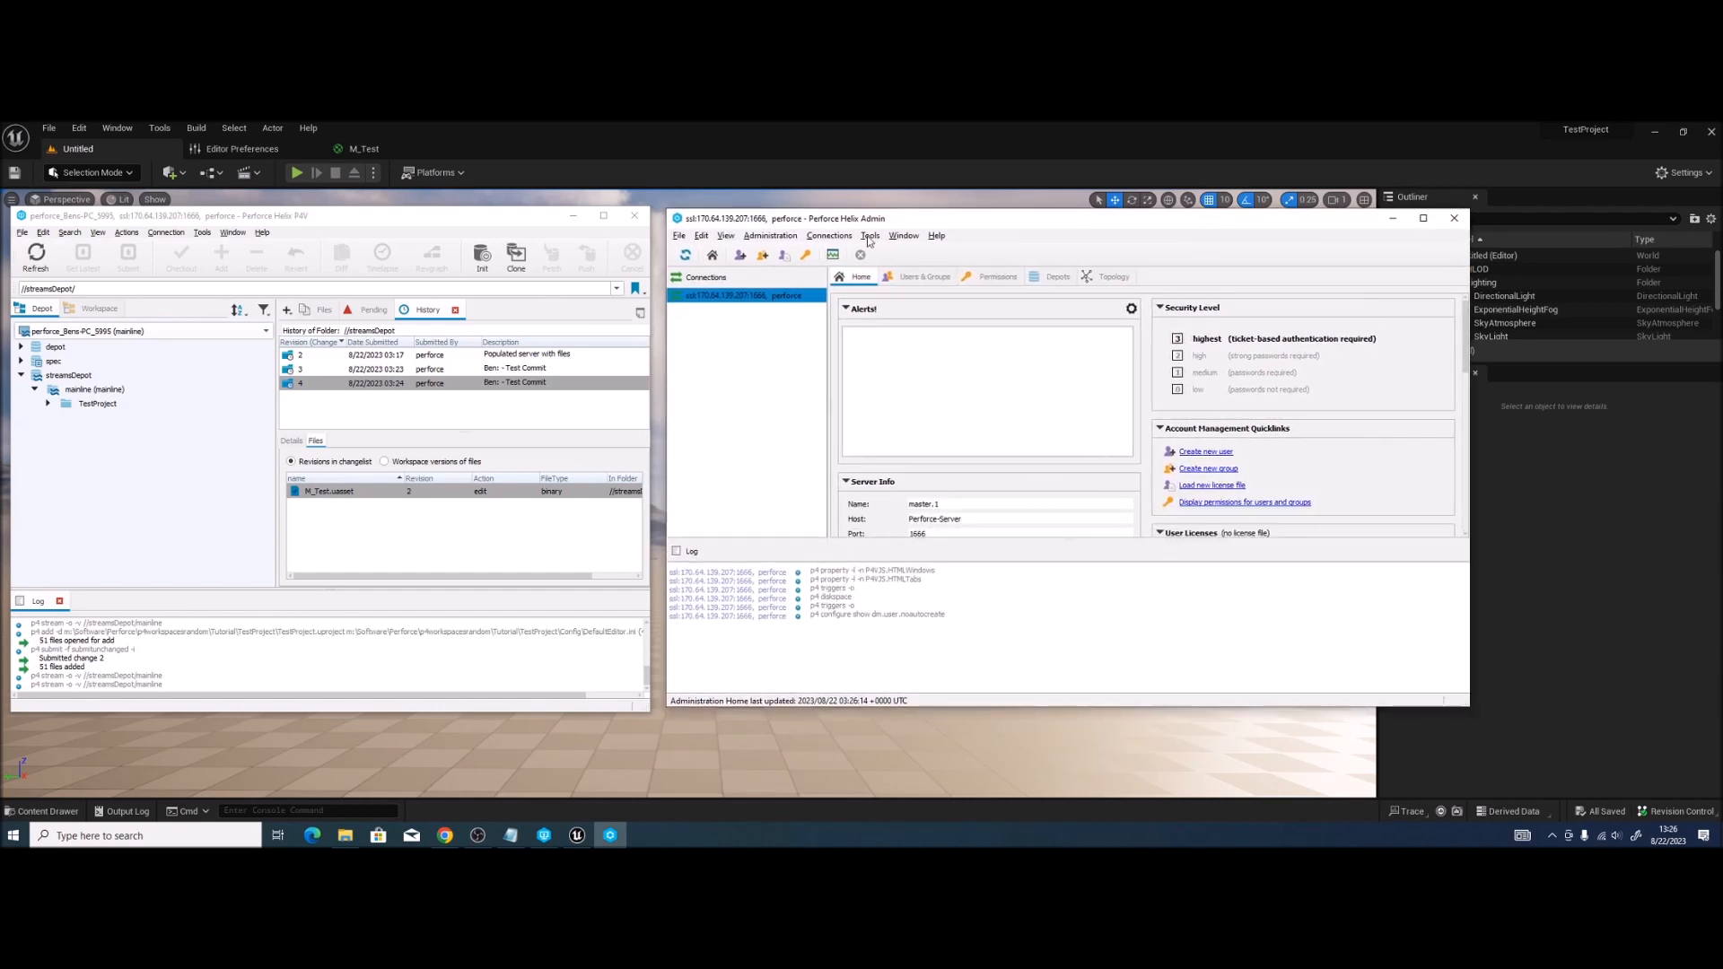
left_click(741, 257)
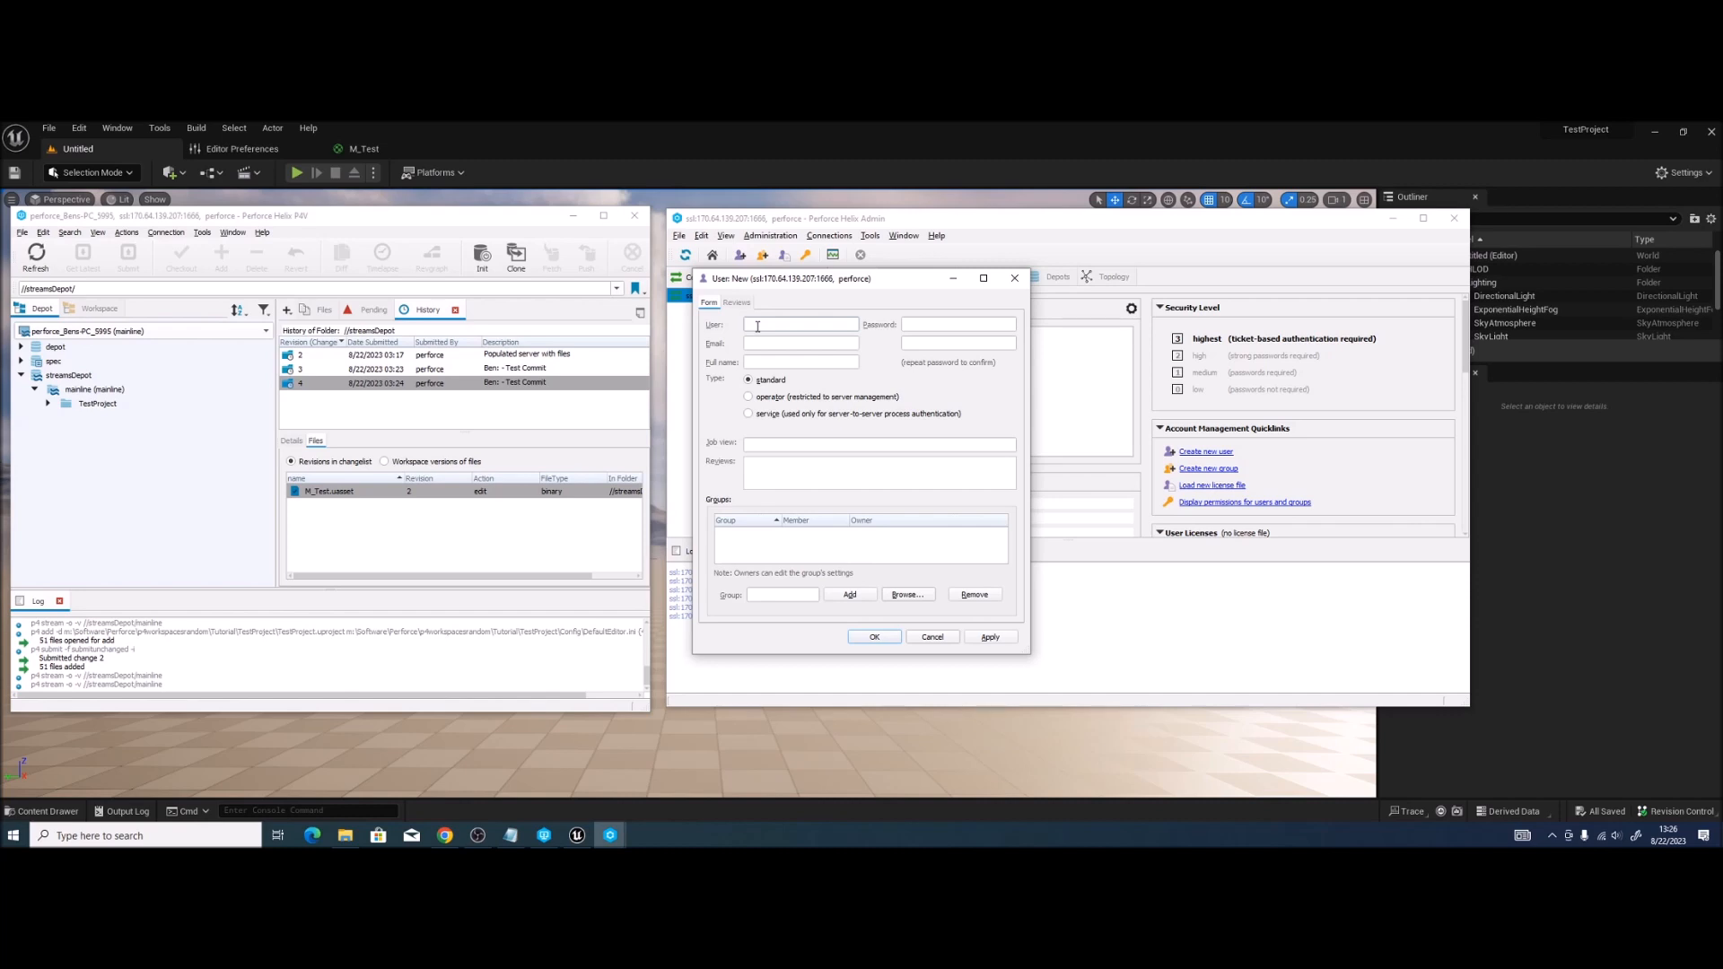
Step: Enter user name TestUser1, a password, and placeholder email and full name
type("TestUser1")
left_click(947, 329)
left_click(945, 344)
type("••••••")
type("asdf")
left_click(799, 363)
type("asdf")
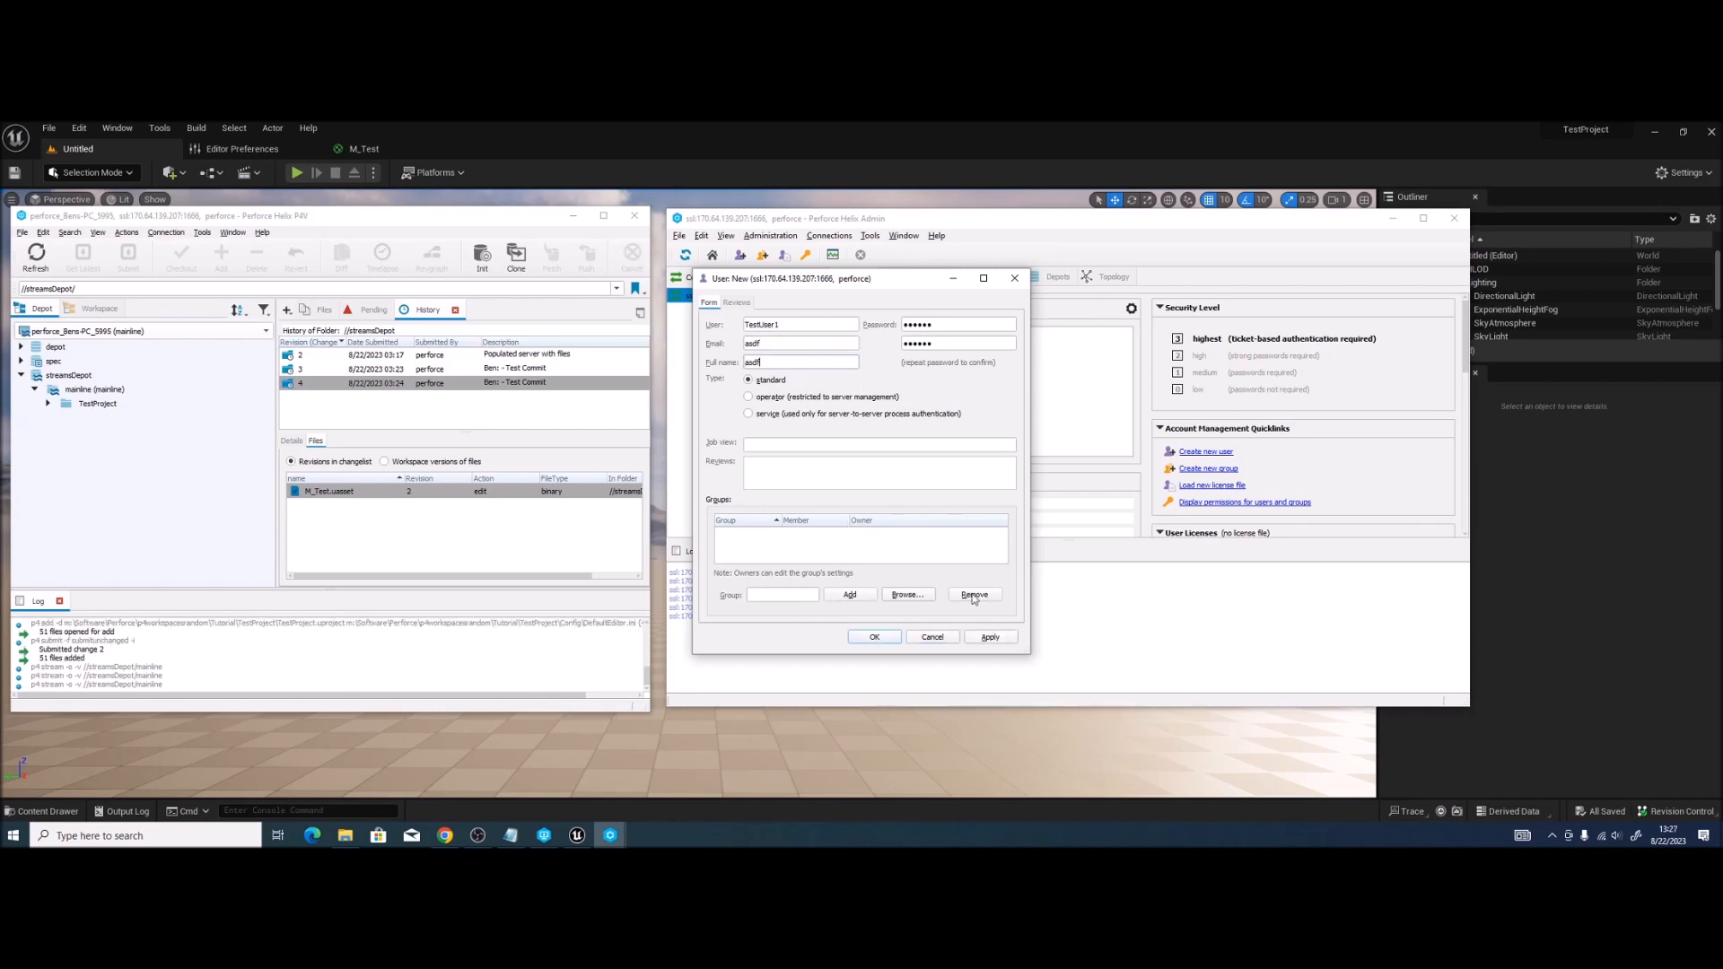
Step: Add TestUser1 to a newly created Normal_User group and save the user
left_click(820, 593)
type("Normal_User")
left_click(850, 595)
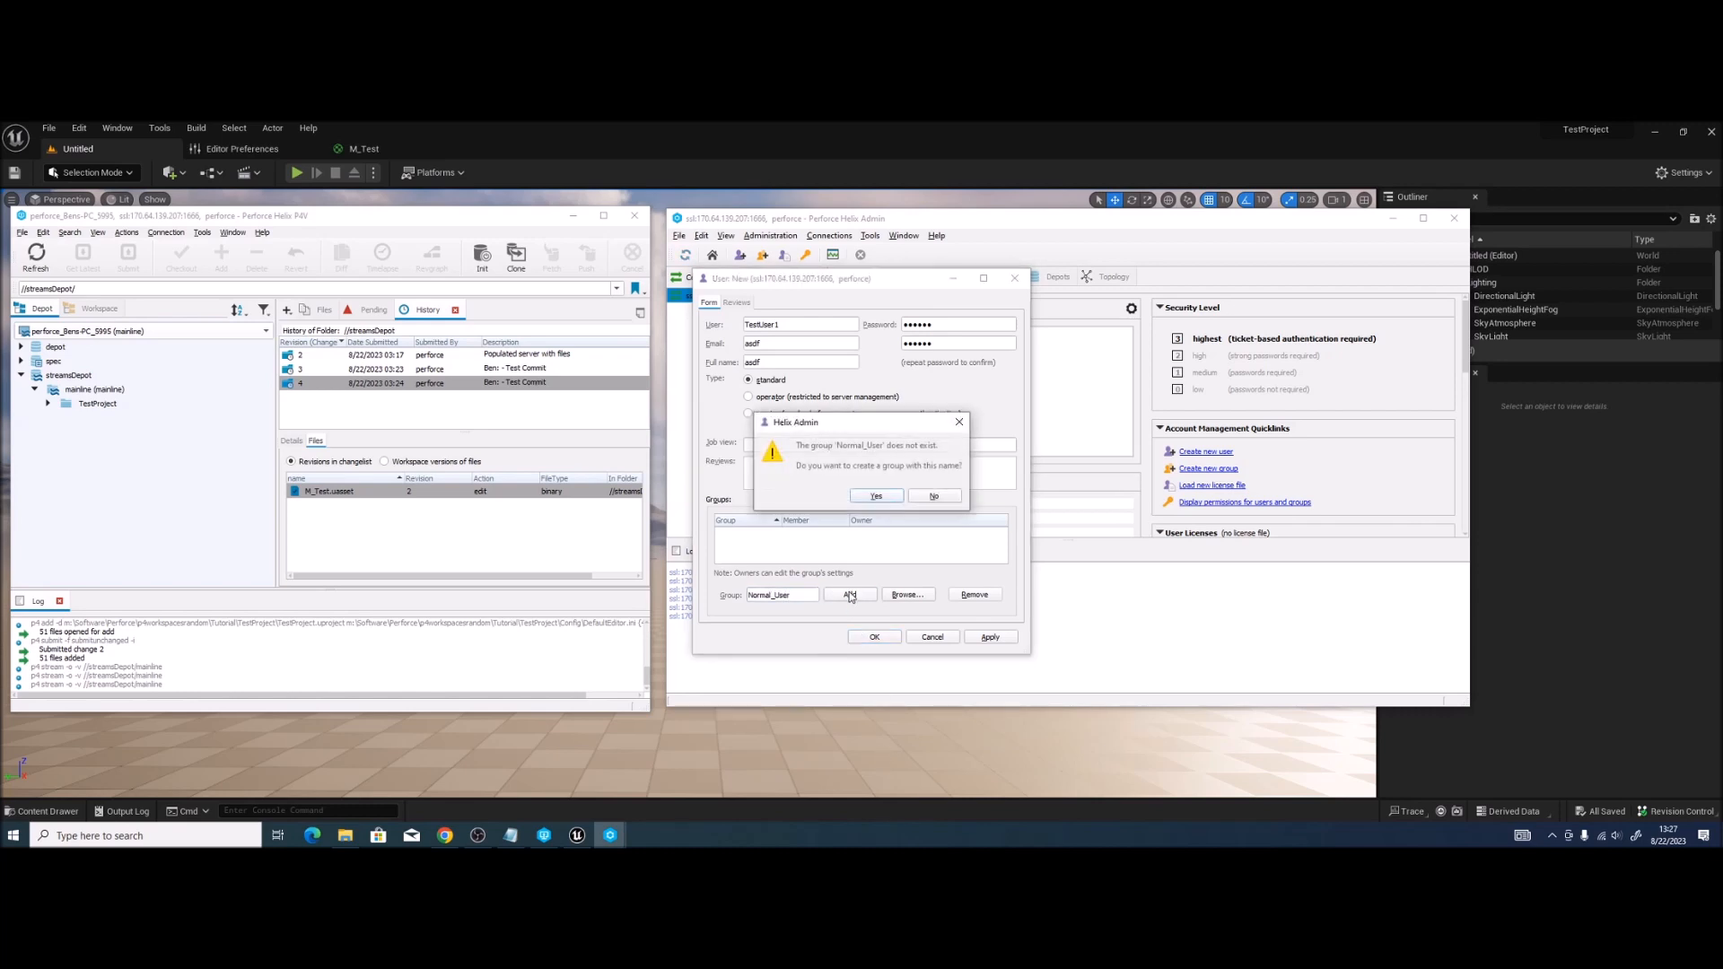
left_click(878, 496)
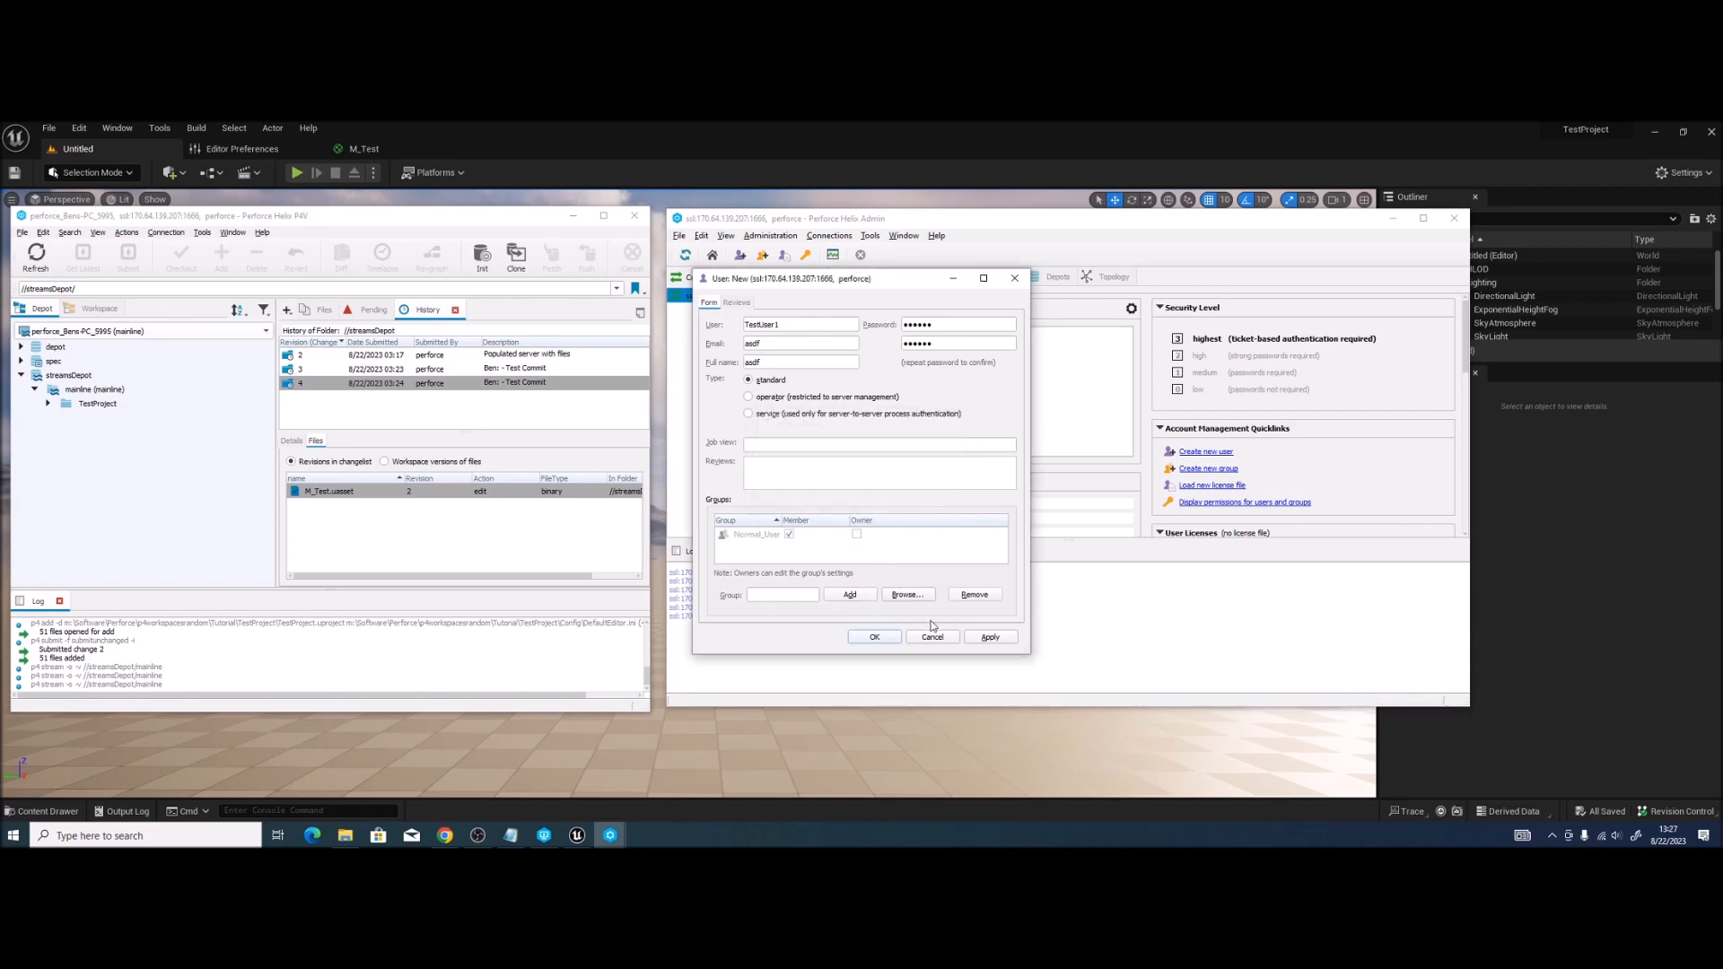
left_click(989, 639)
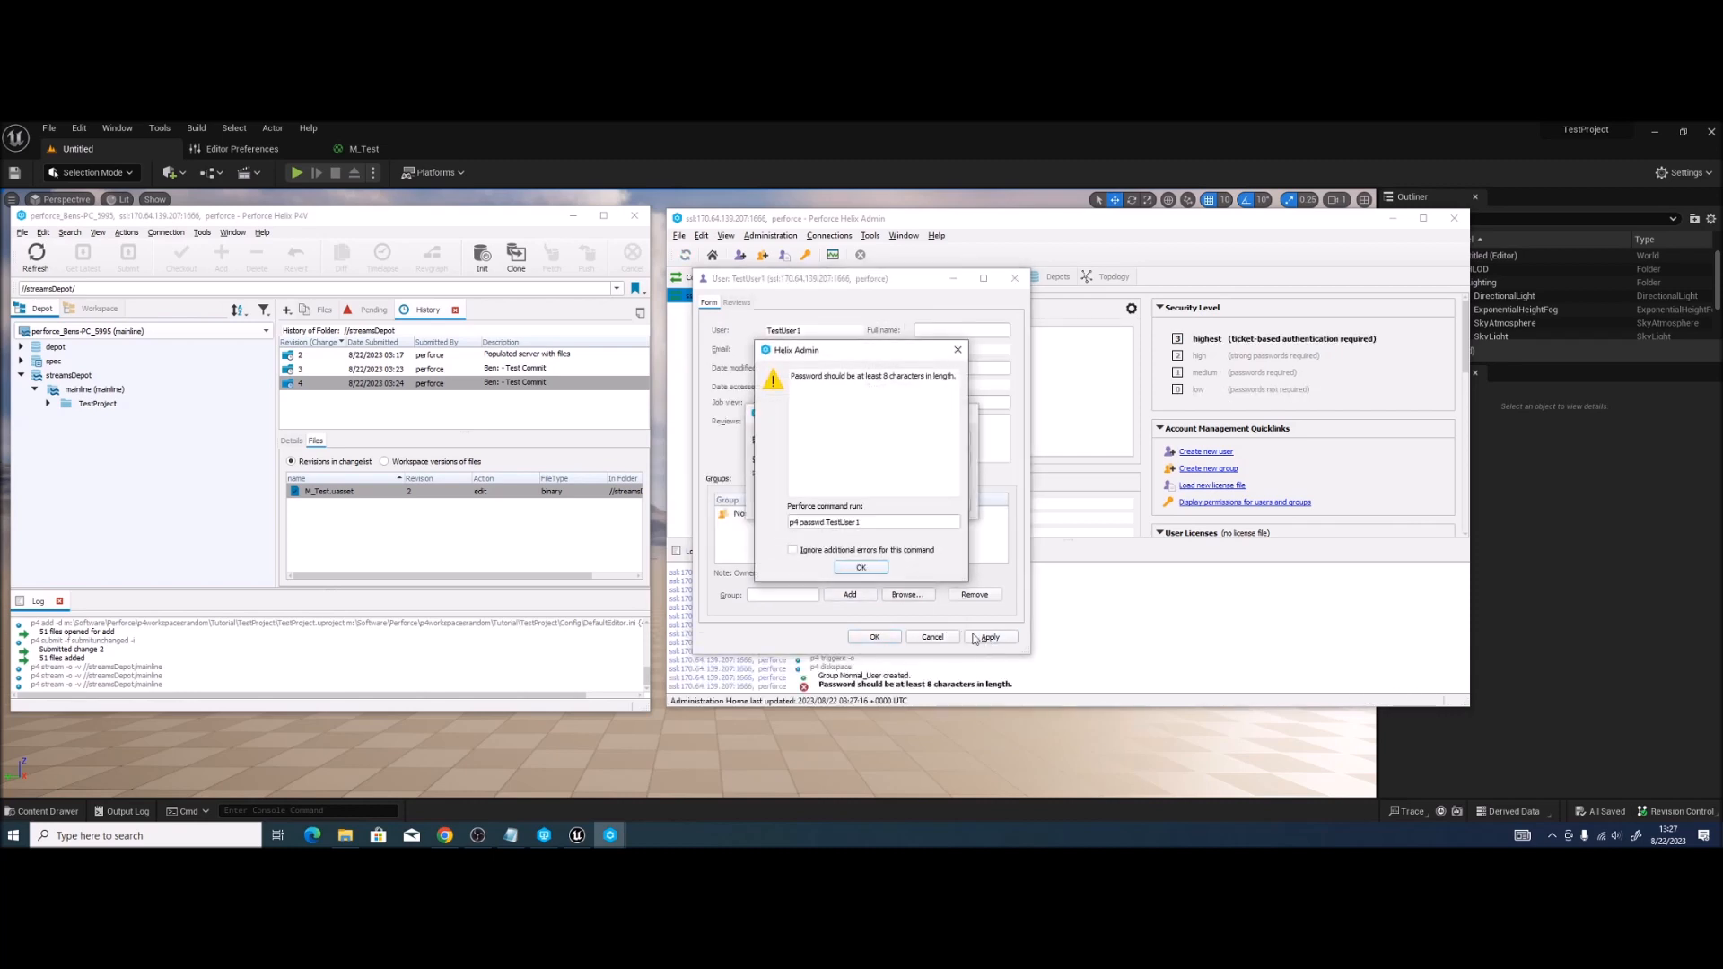
Step: Fix the too-short password, dismiss the missing-email error, and close the user form
left_click(878, 572)
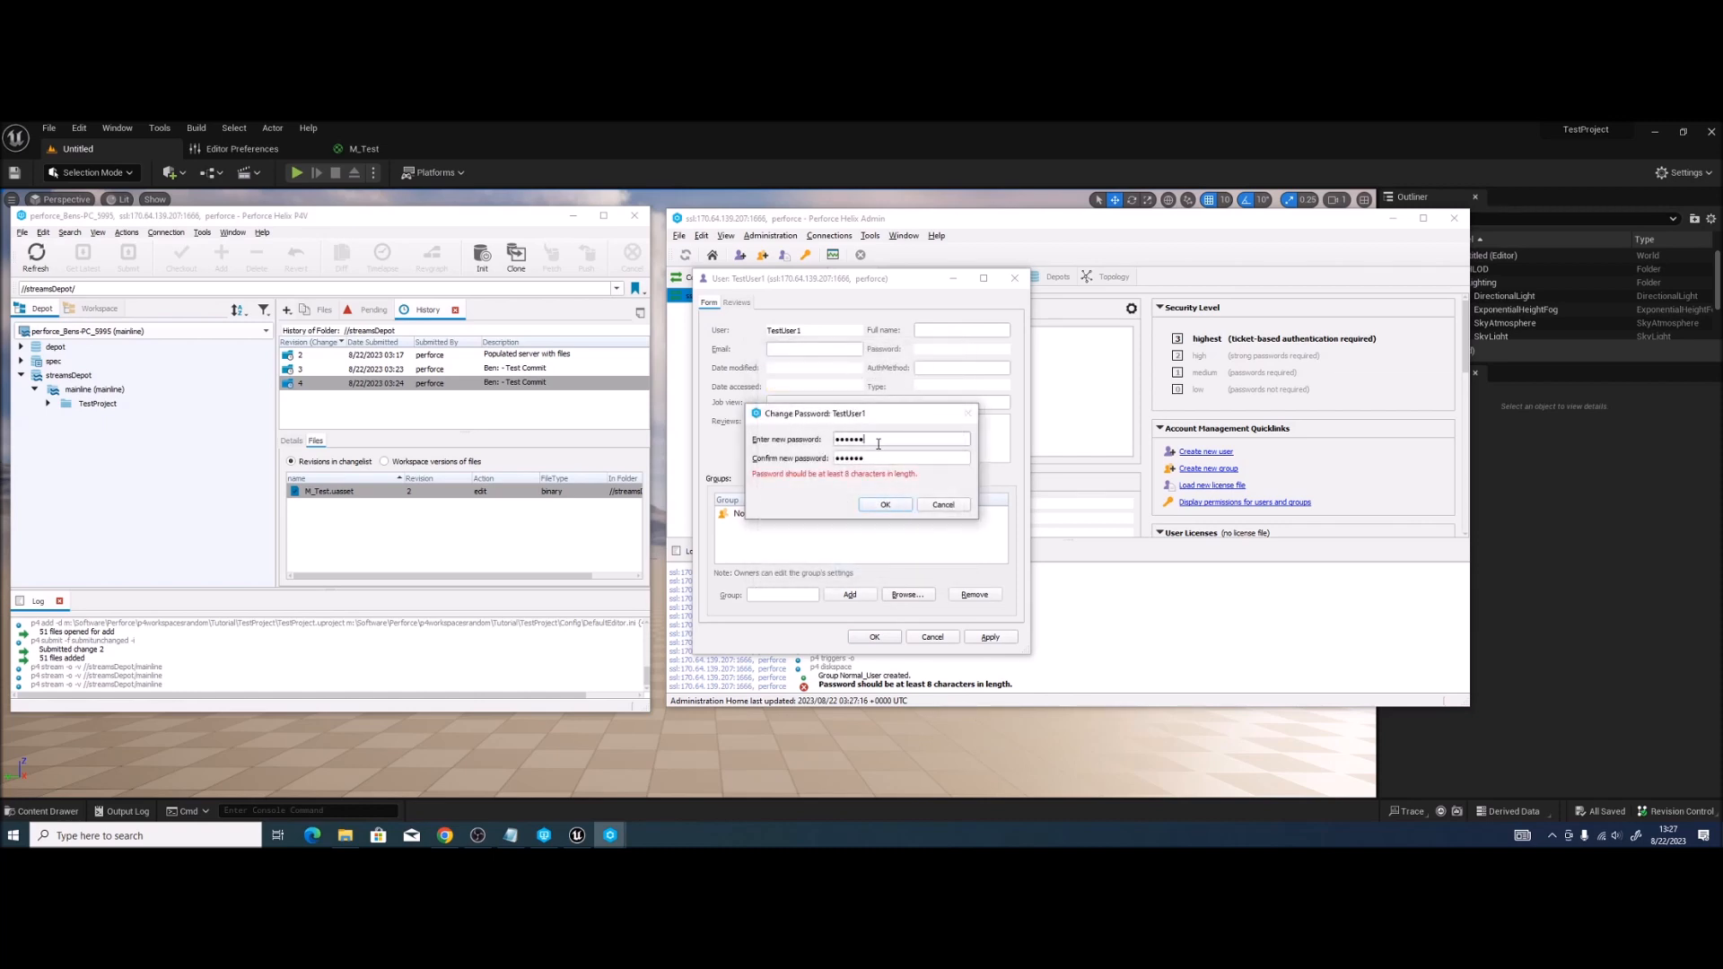
left_click(919, 463)
left_click(885, 505)
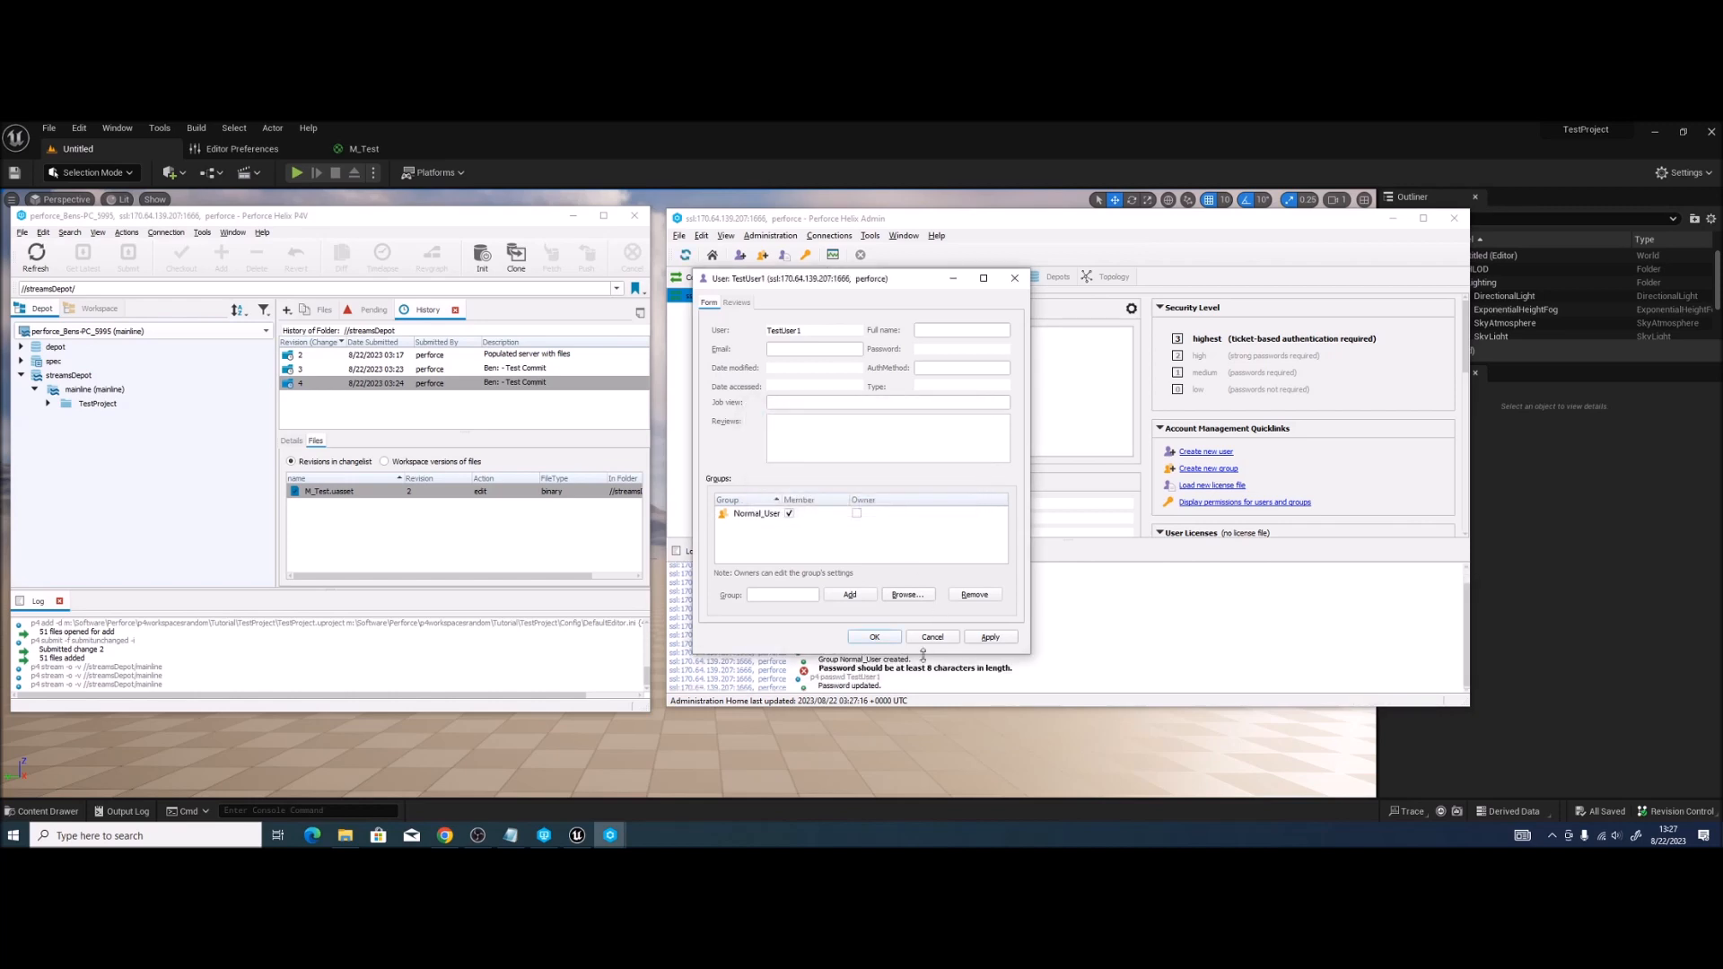
left_click(877, 637)
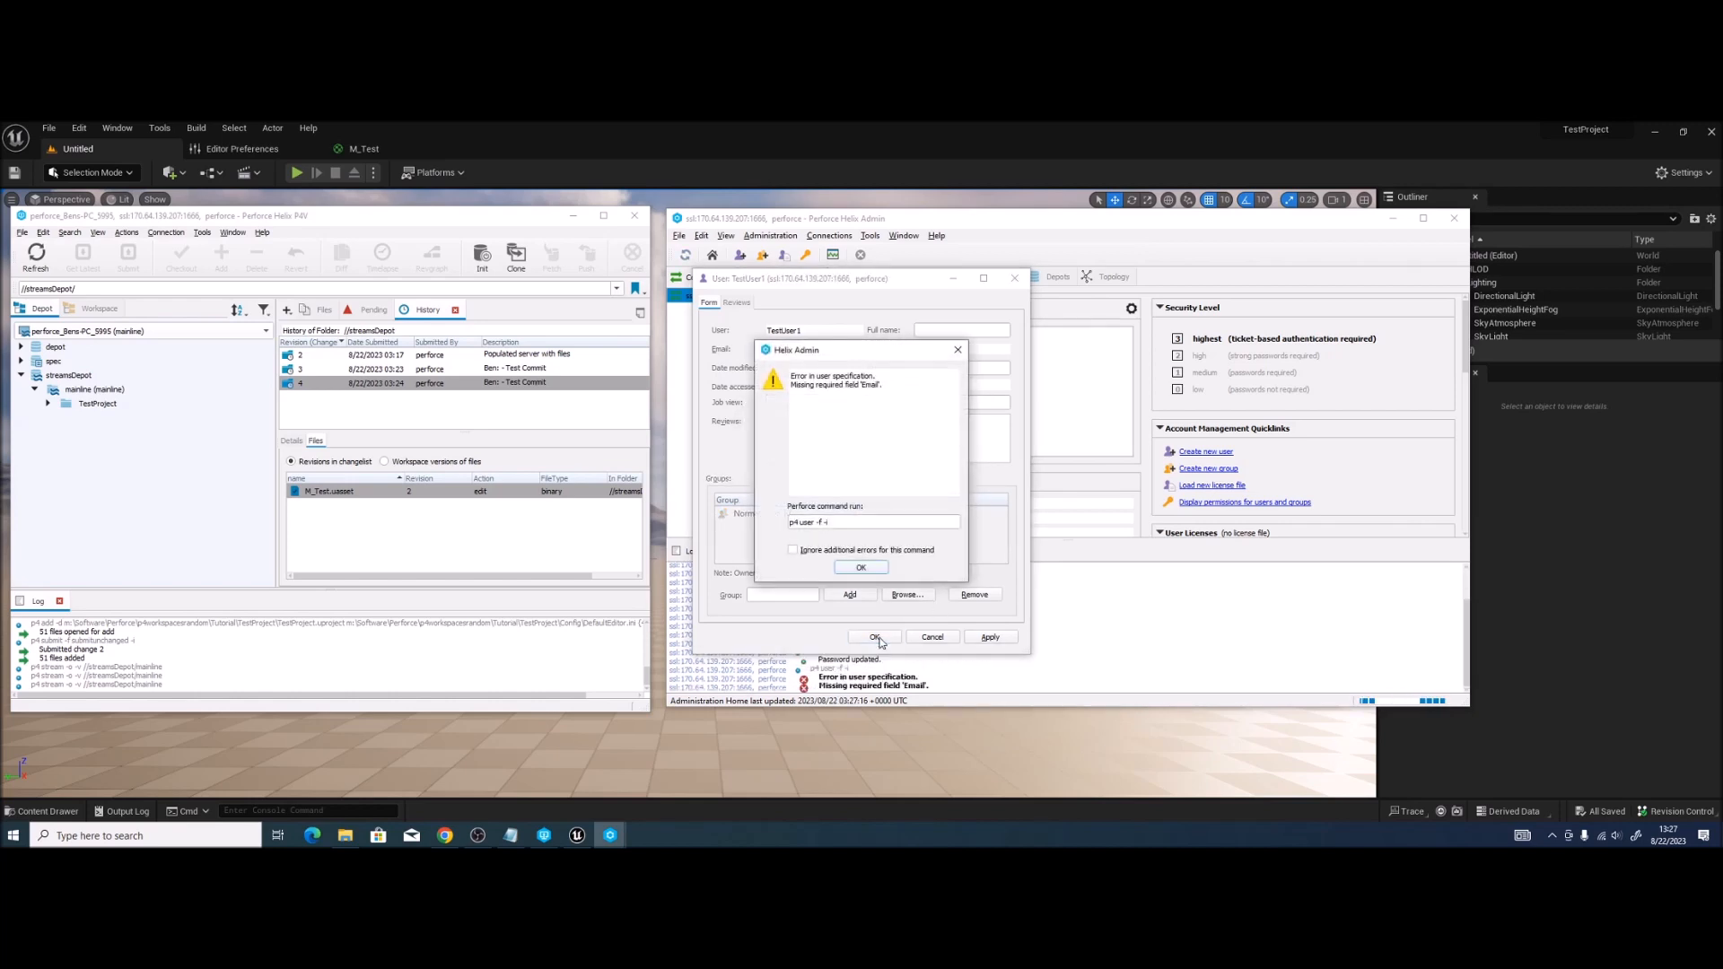
left_click(861, 568)
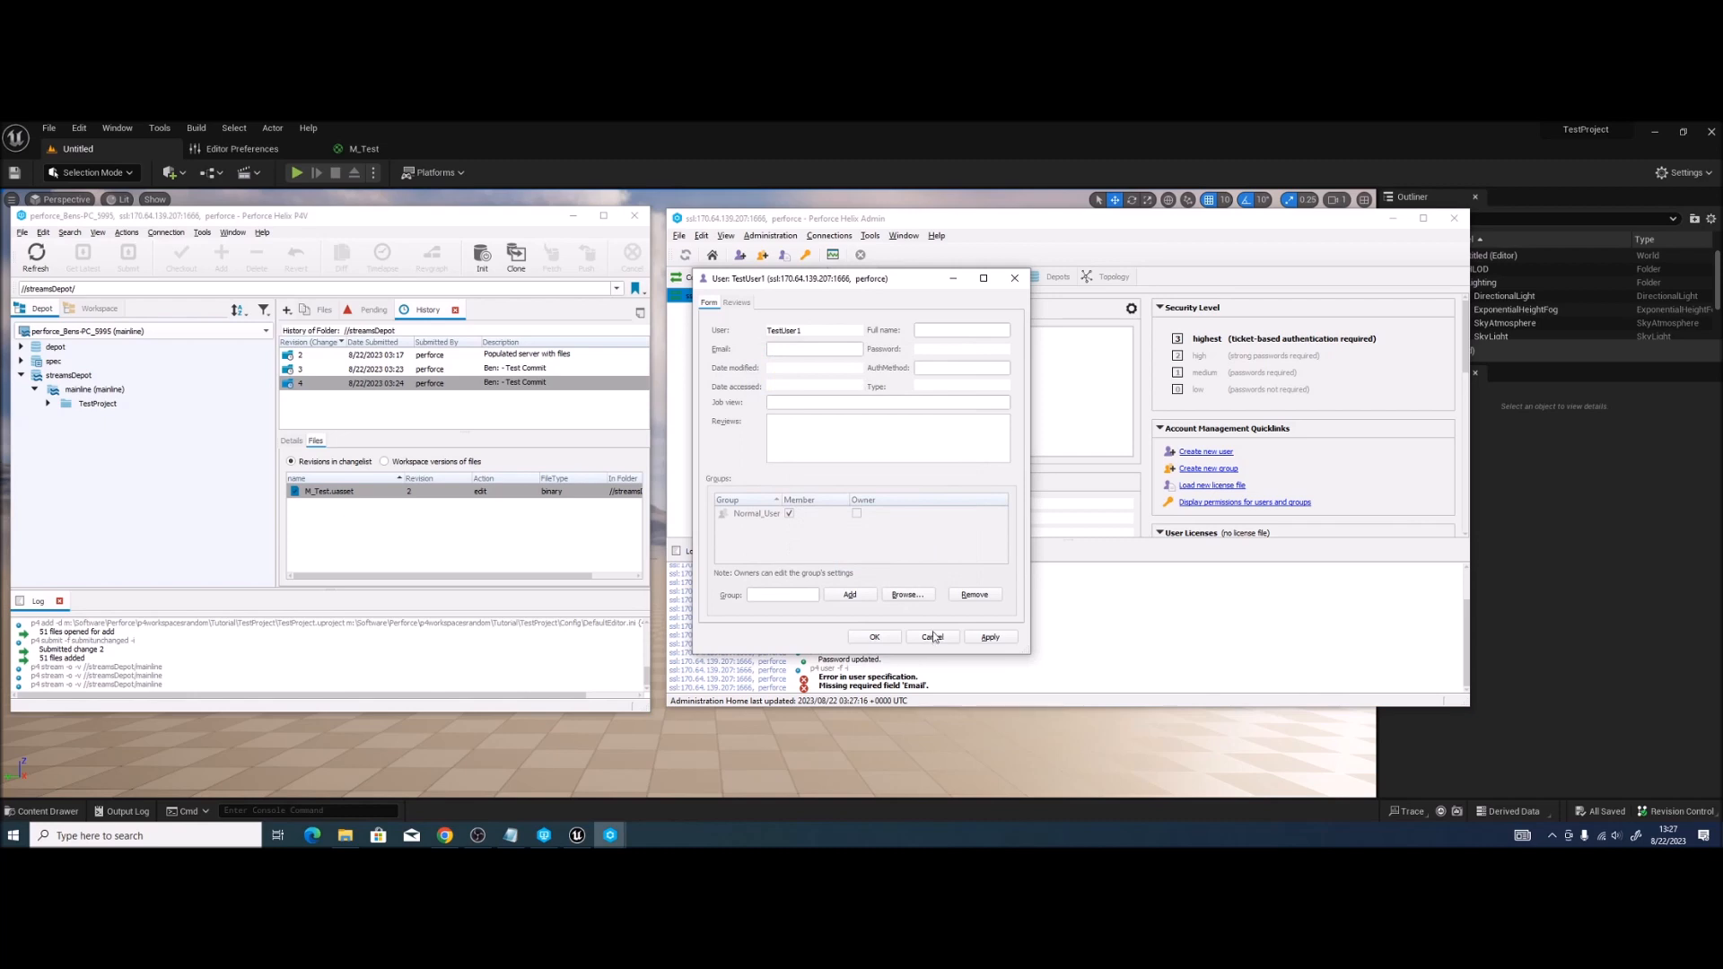
left_click(1015, 279)
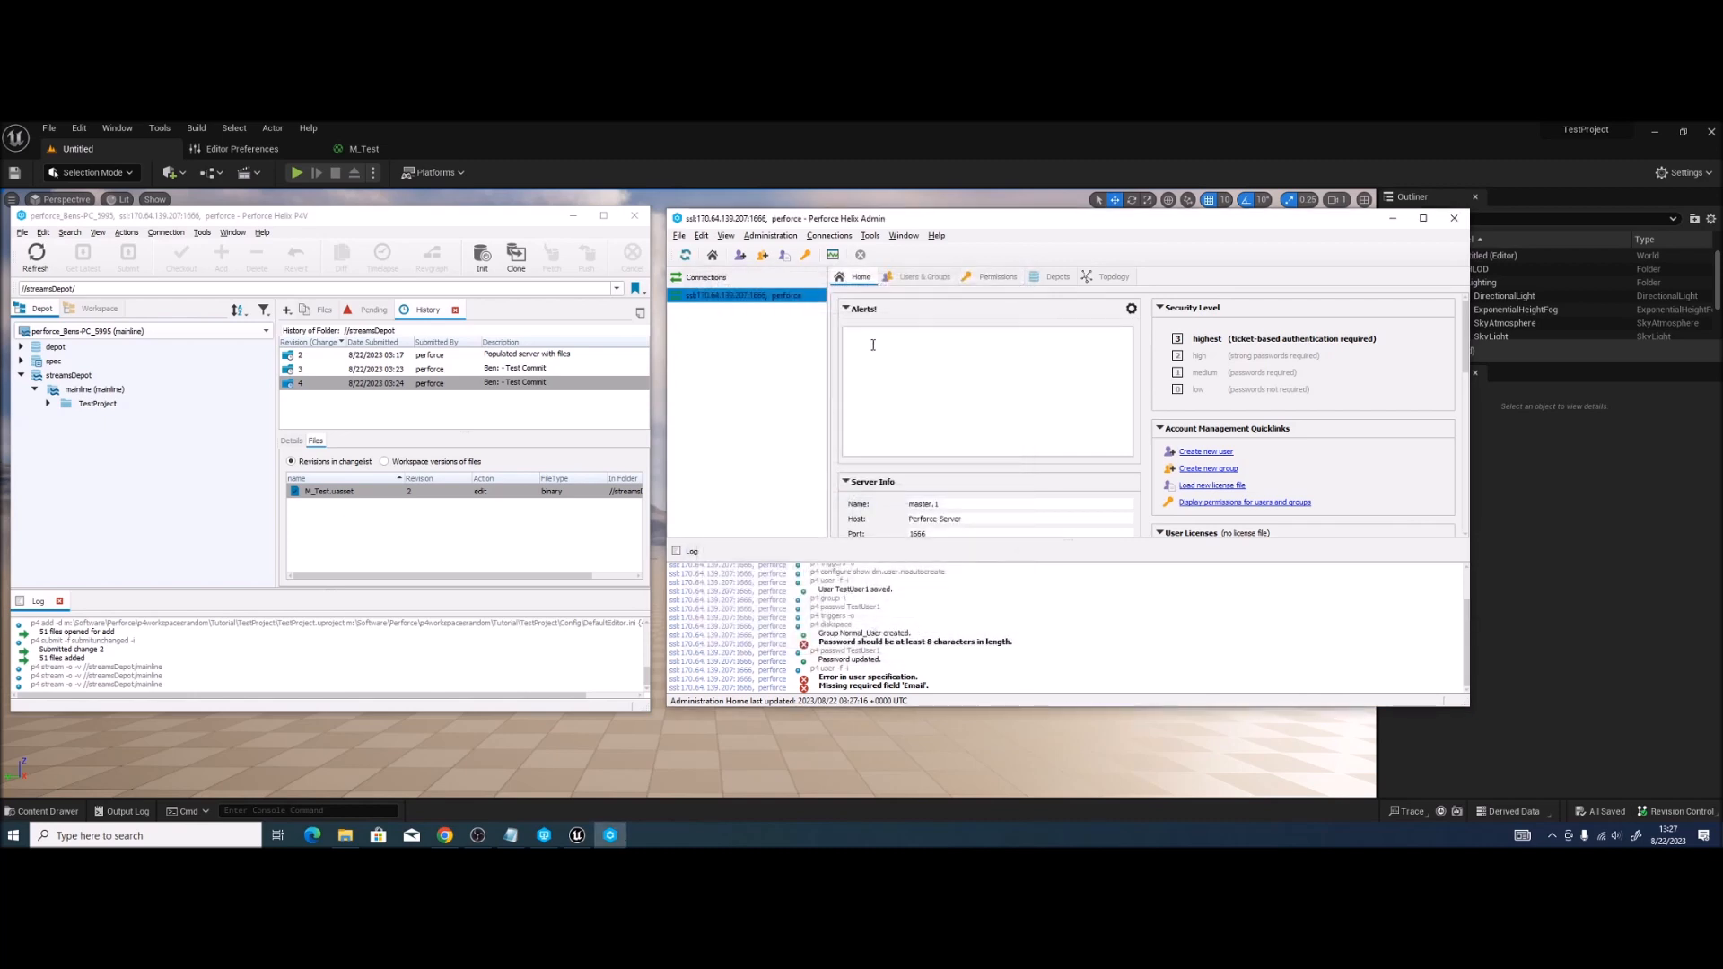
Step: List Users & Groups with TestUser1 expanded under Normal_User and the User column widened
left_click(918, 276)
left_click(844, 327)
left_click(839, 326)
left_click_drag(898, 297, 949, 298)
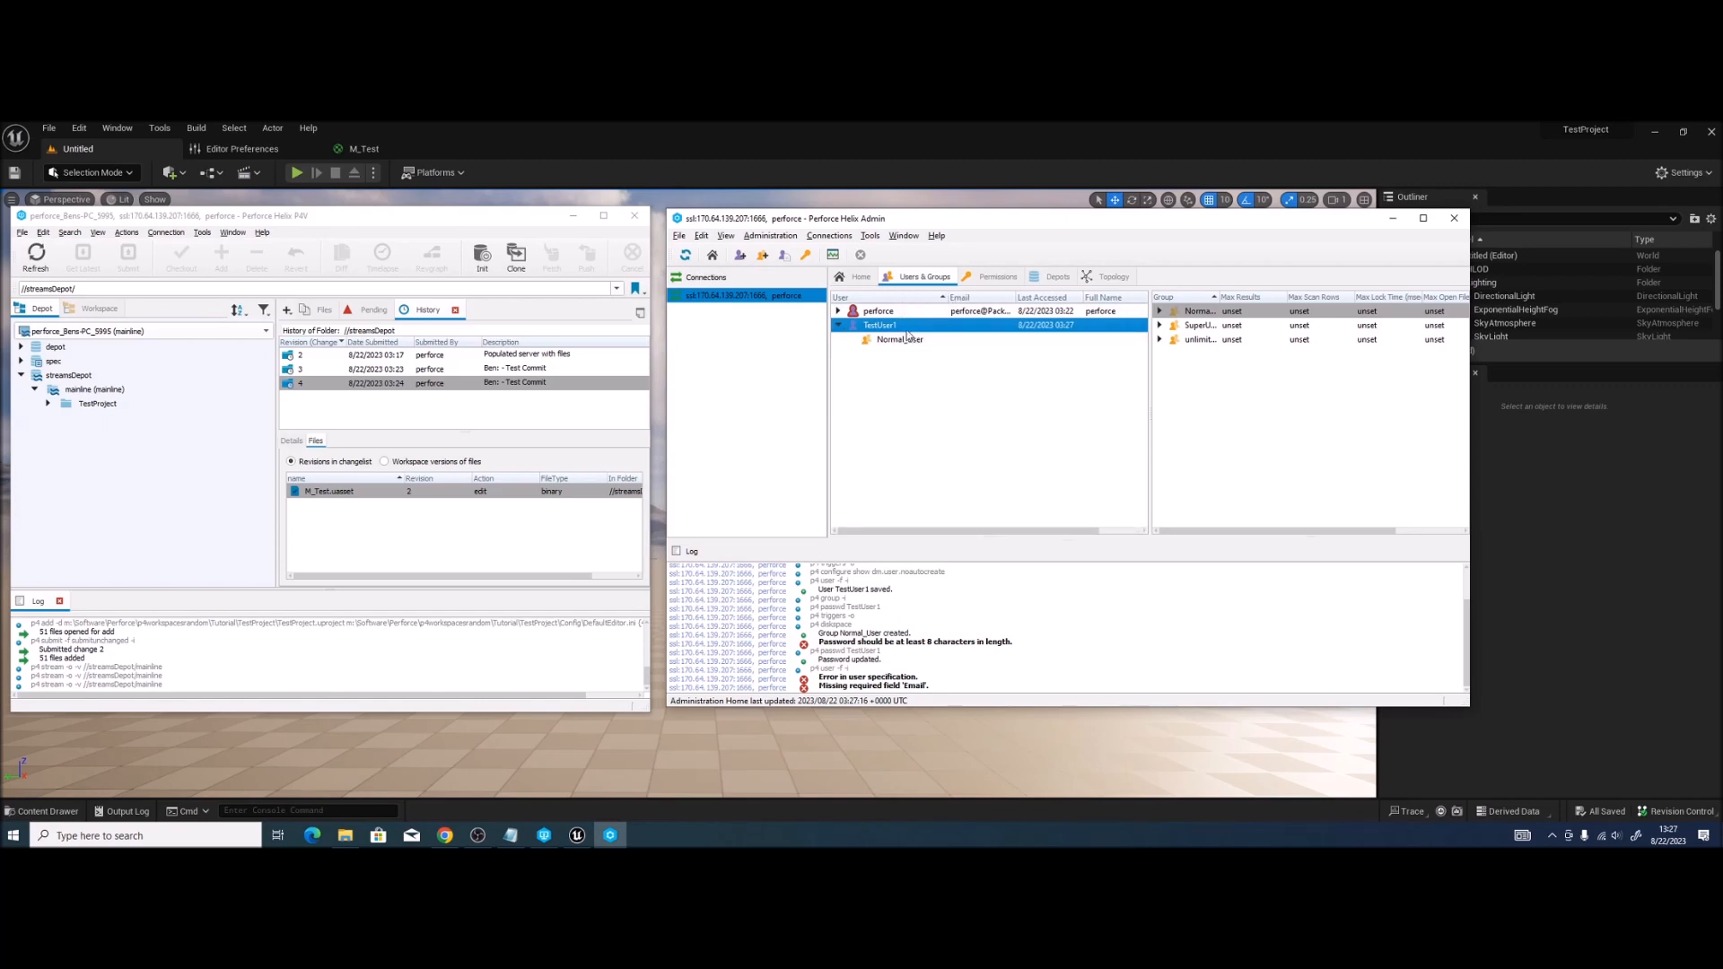
left_click(913, 384)
left_click(901, 337)
left_click(911, 401)
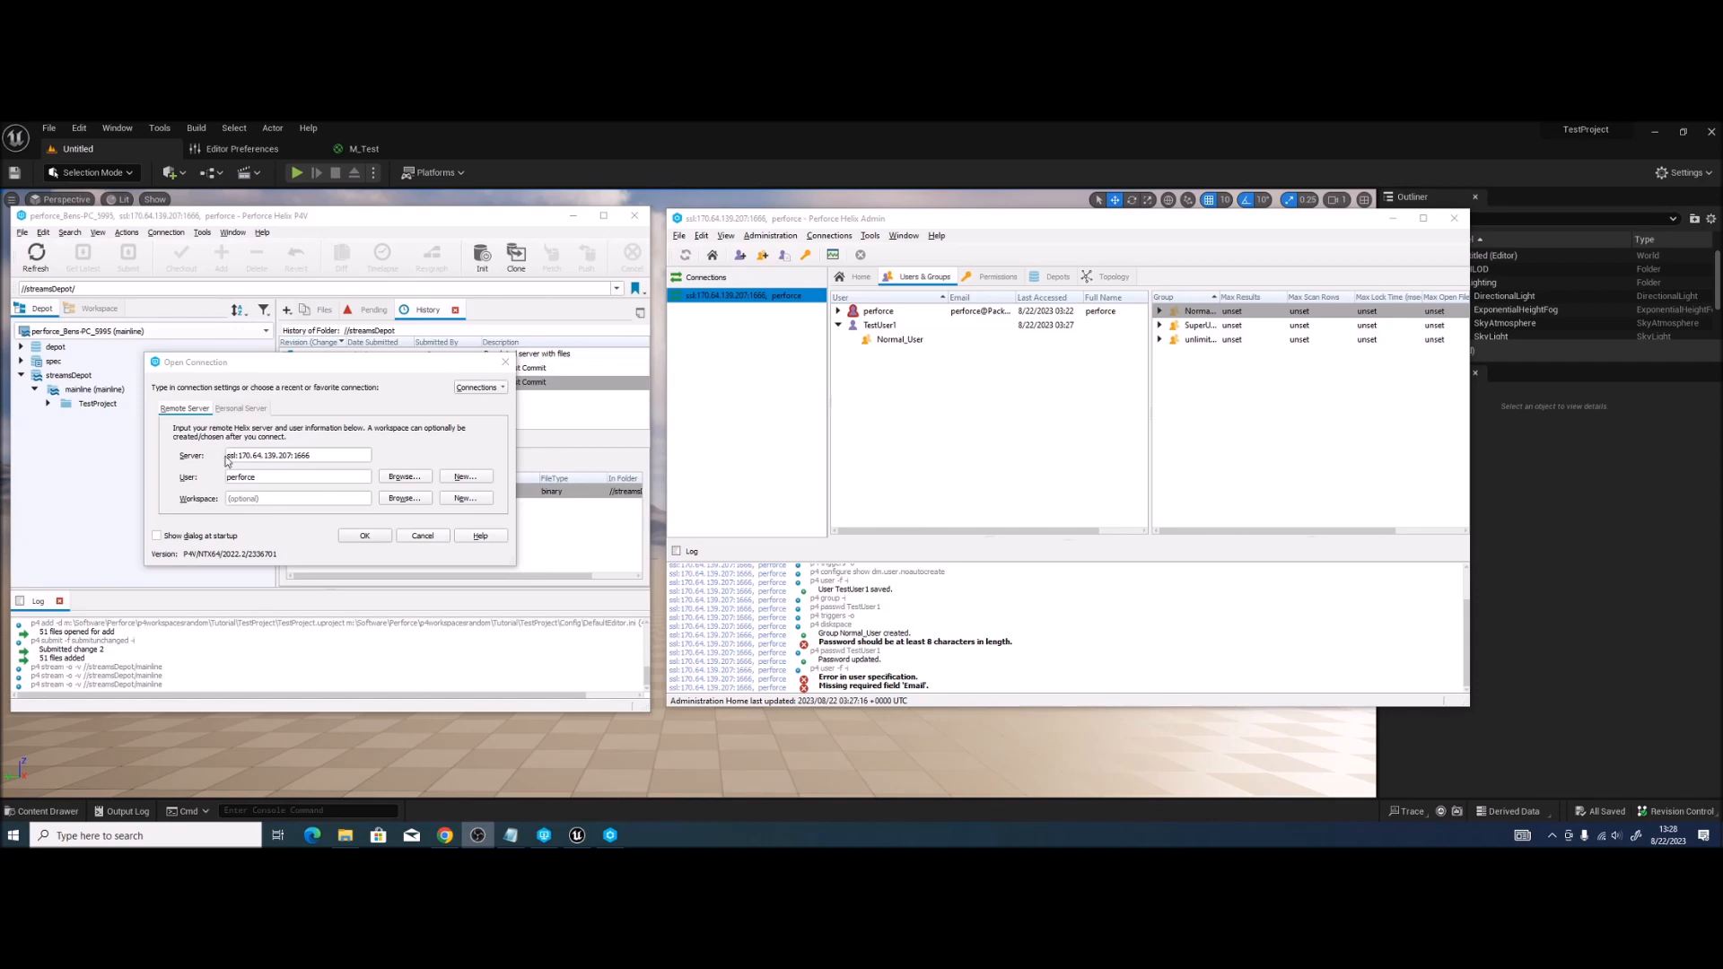
Step: Log P4V in to ssl:170.64.139.207:1666 as TestUser1 with its password
left_click(262, 461)
key("Tab")
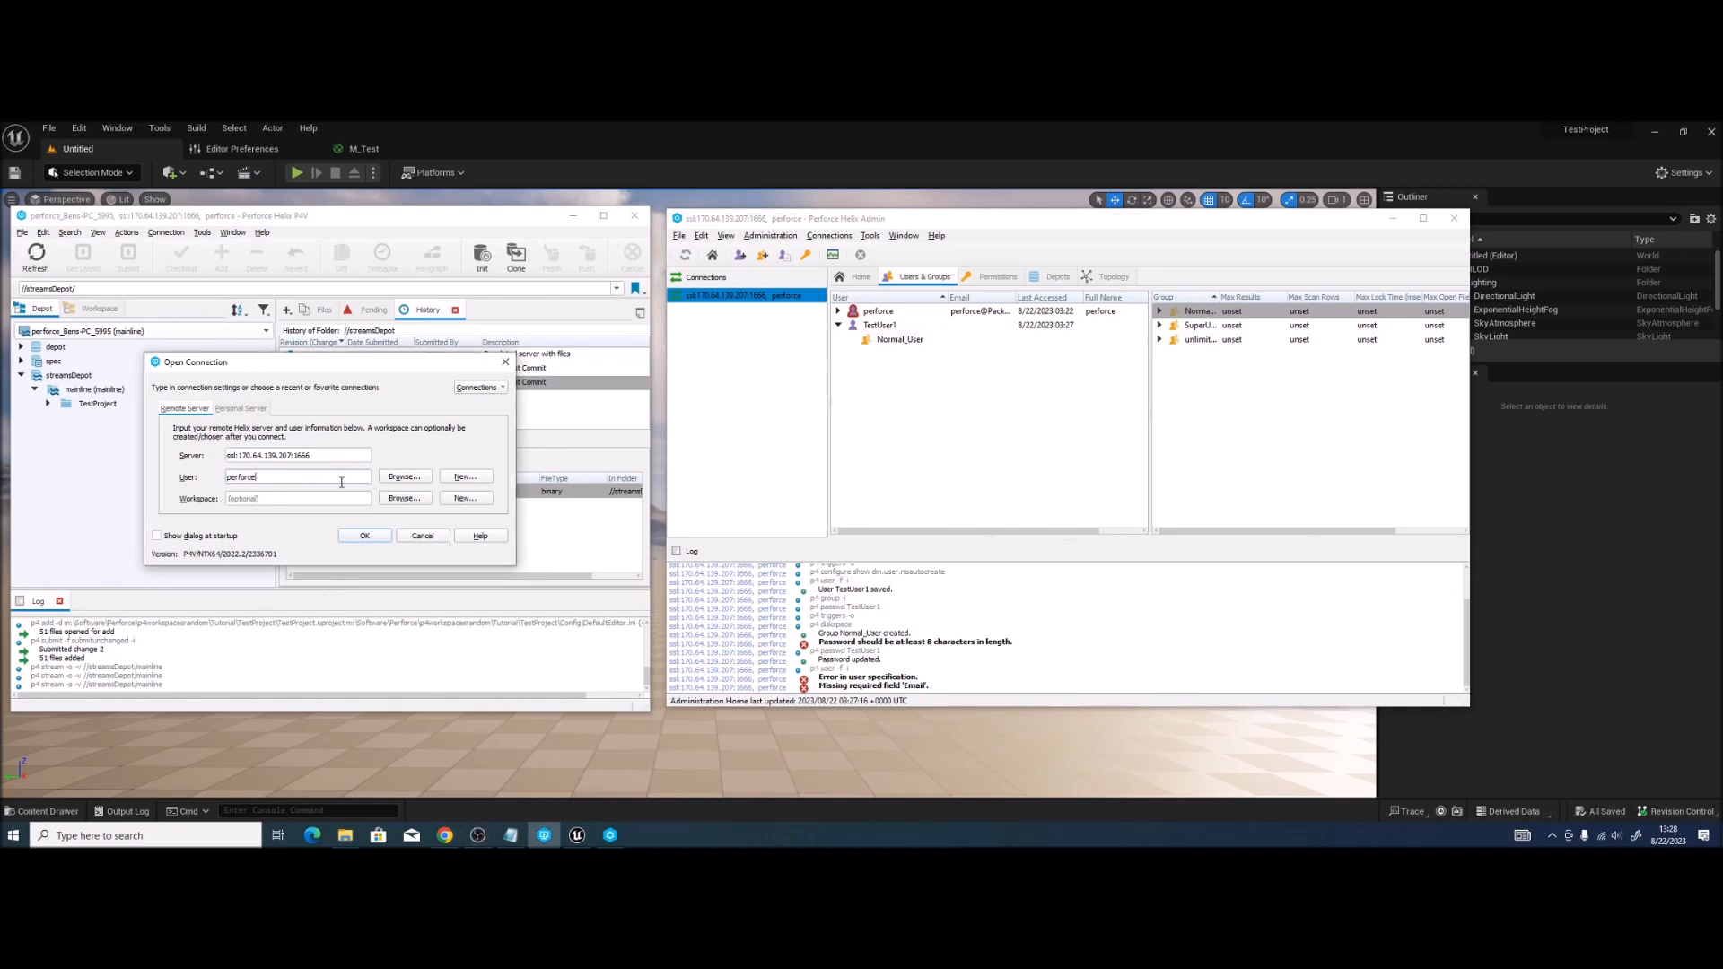
type("TestUser1")
left_click(364, 537)
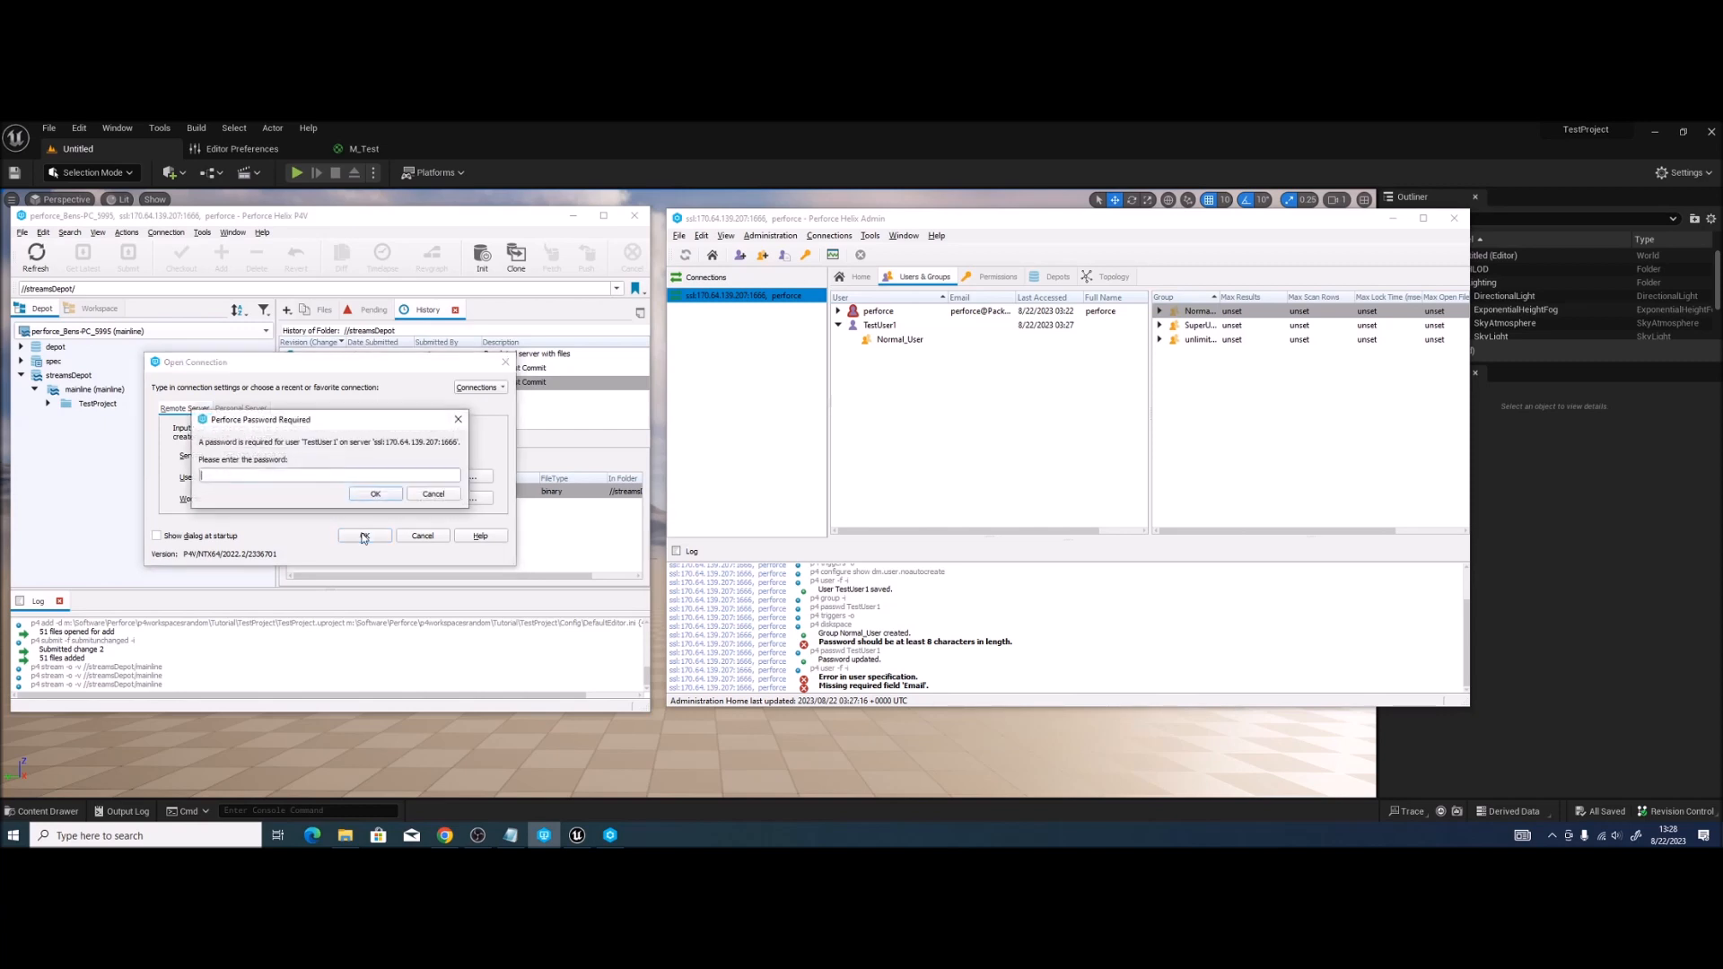
type("••••")
left_click(357, 492)
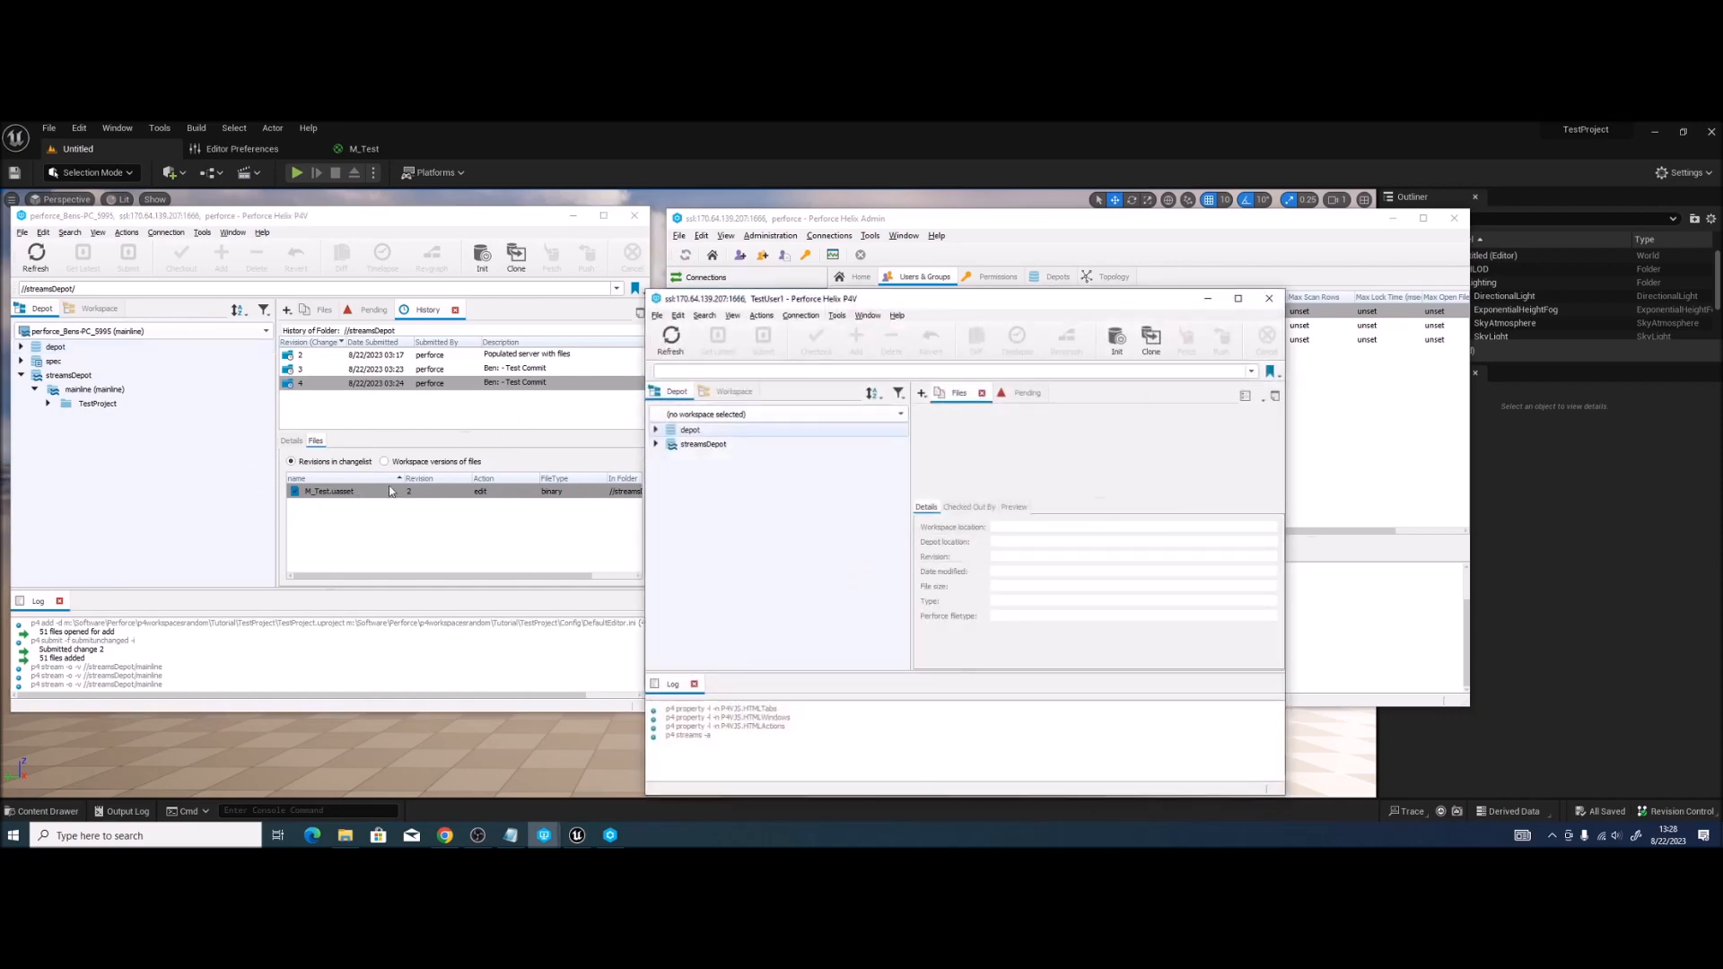
Step: Minimize the original P4V window and move TestUser1's P4V window to the left
left_click(575, 218)
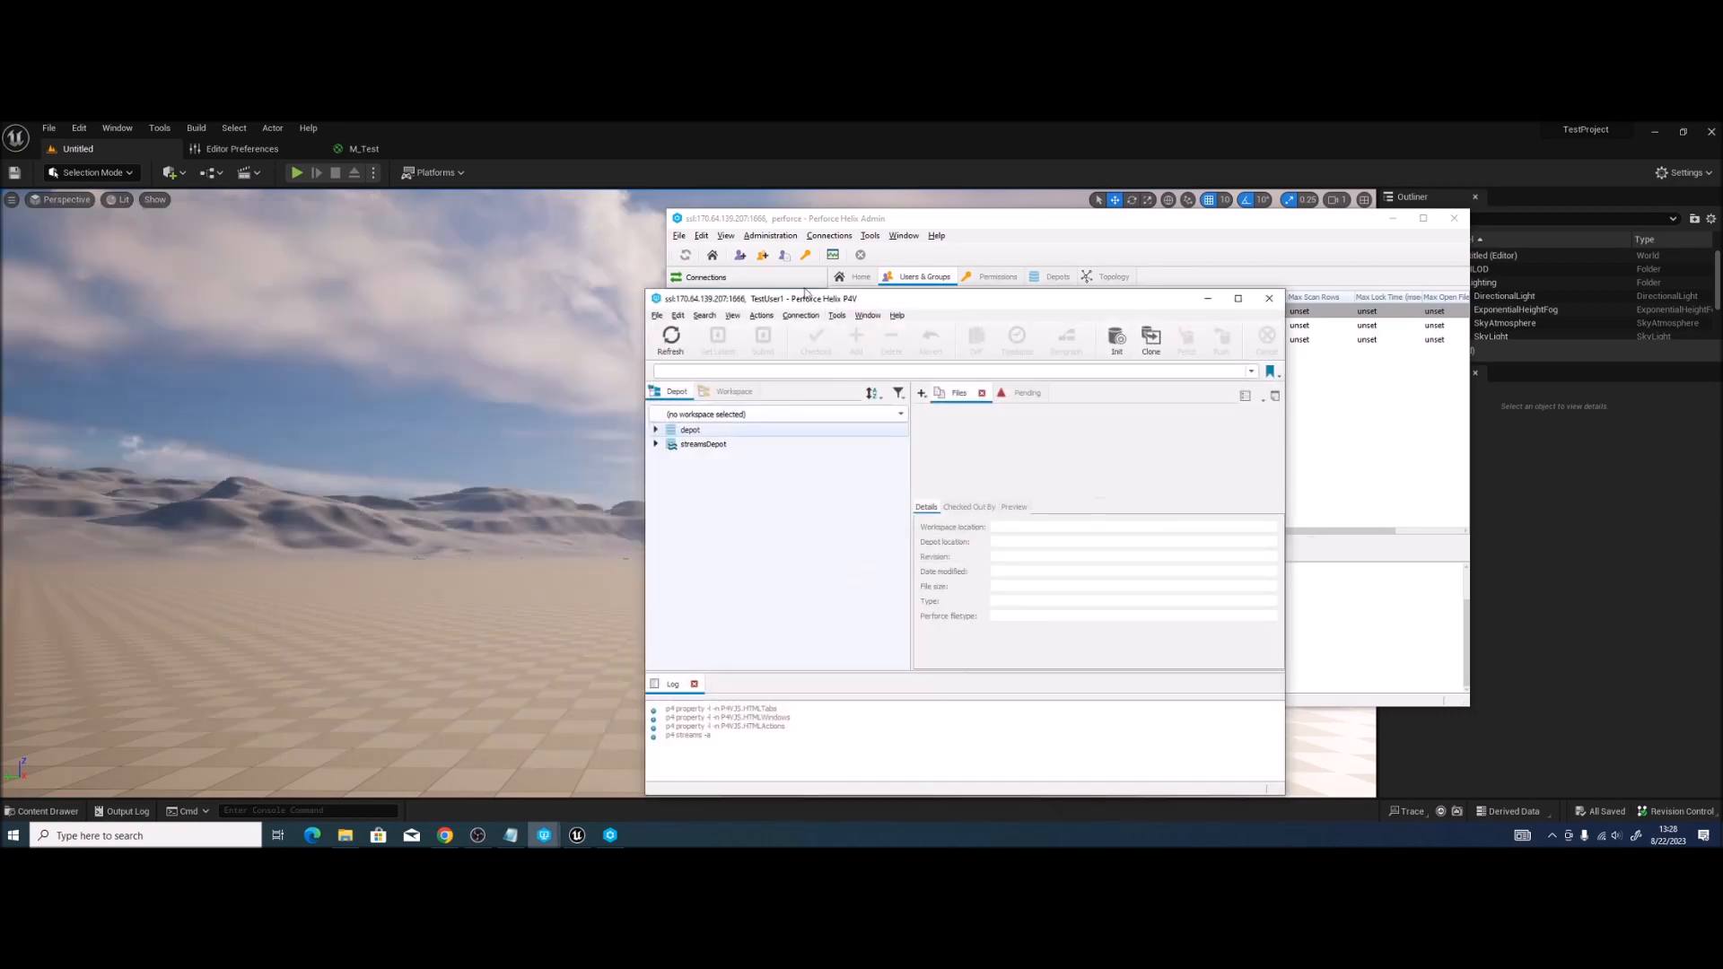
left_click_drag(849, 303, 219, 227)
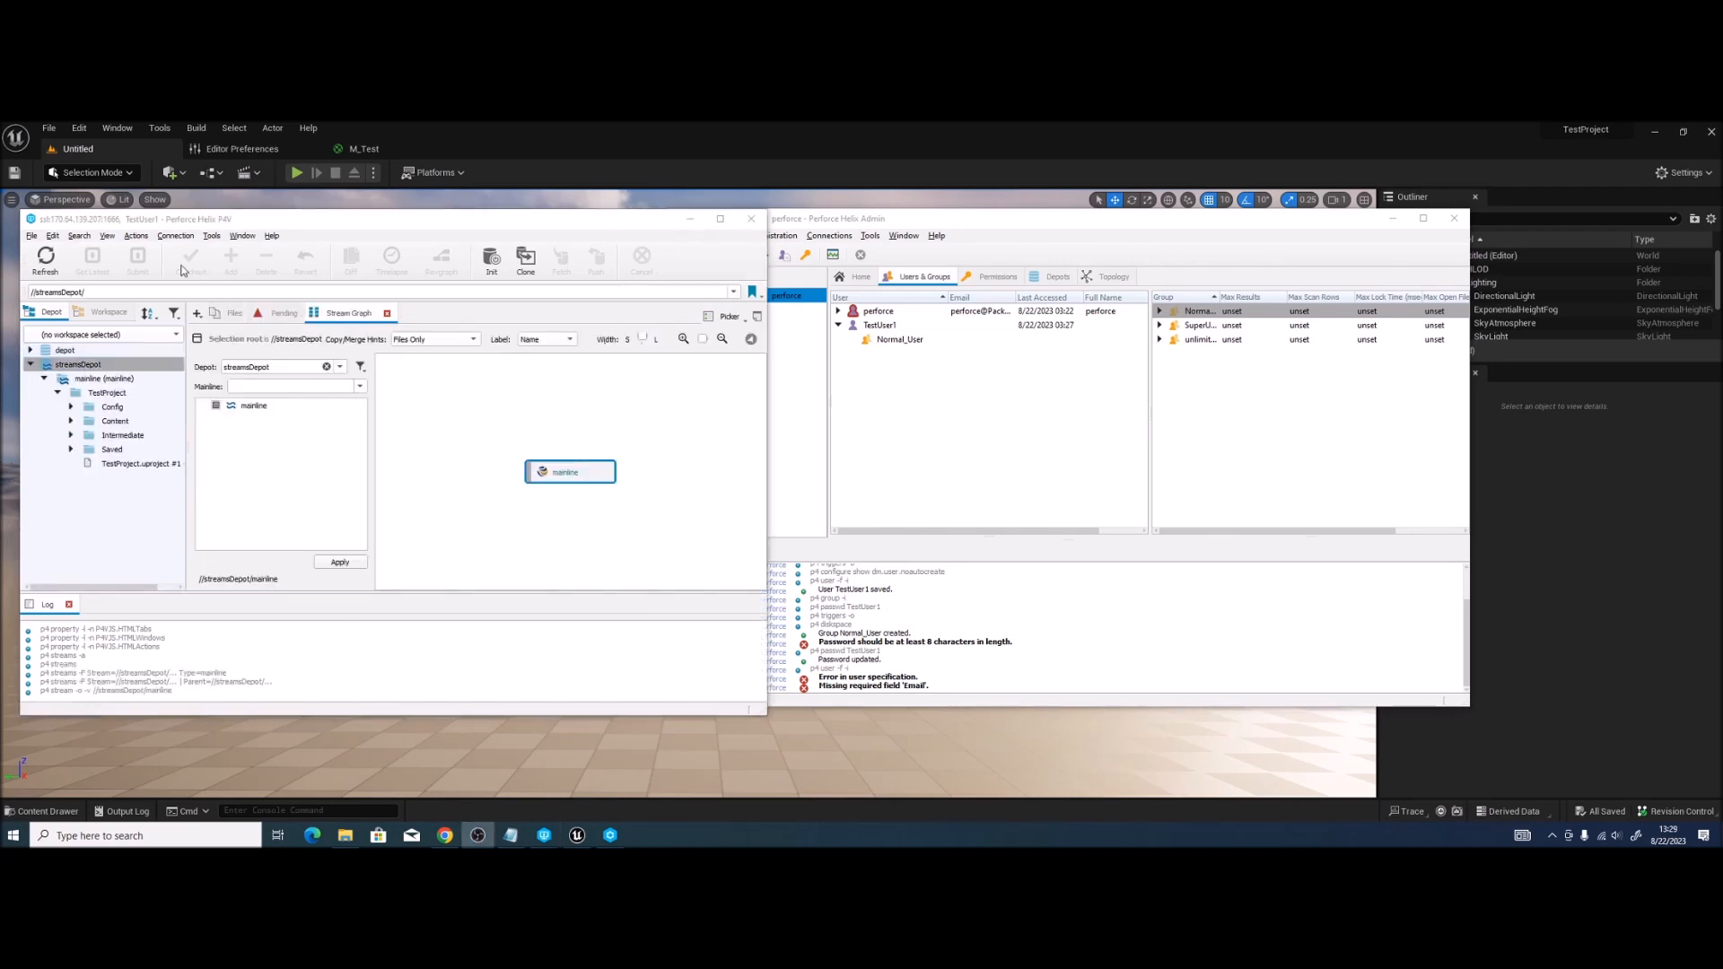
left_click(109, 236)
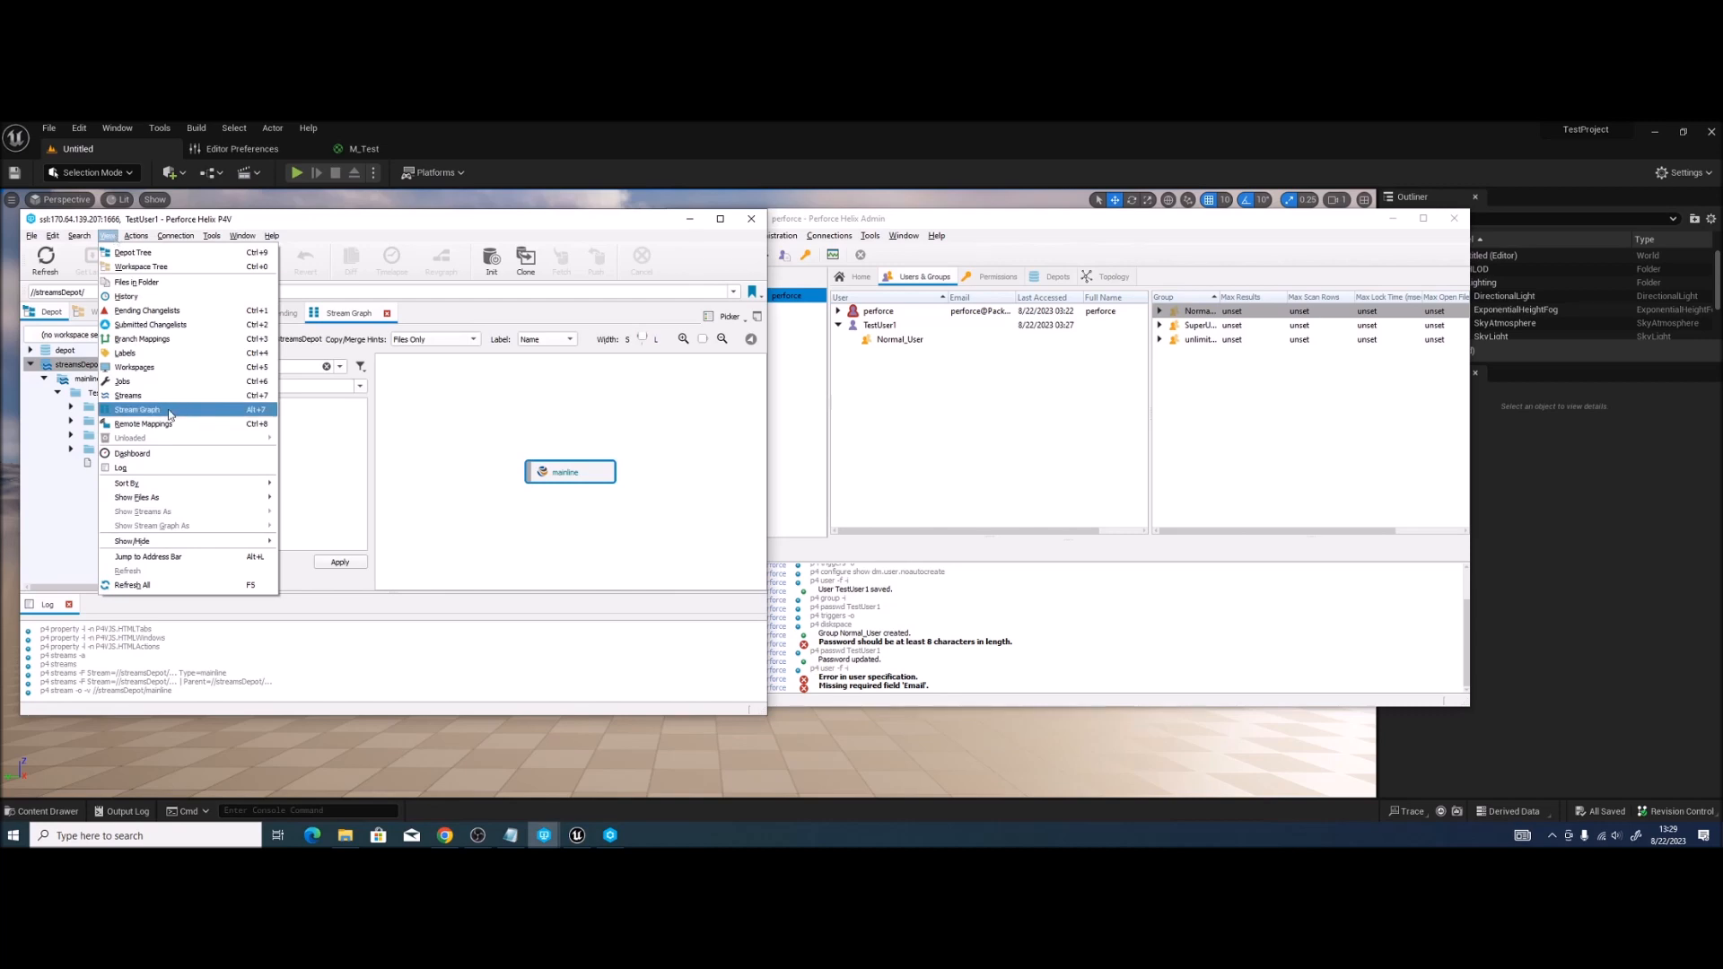
left_click(314, 435)
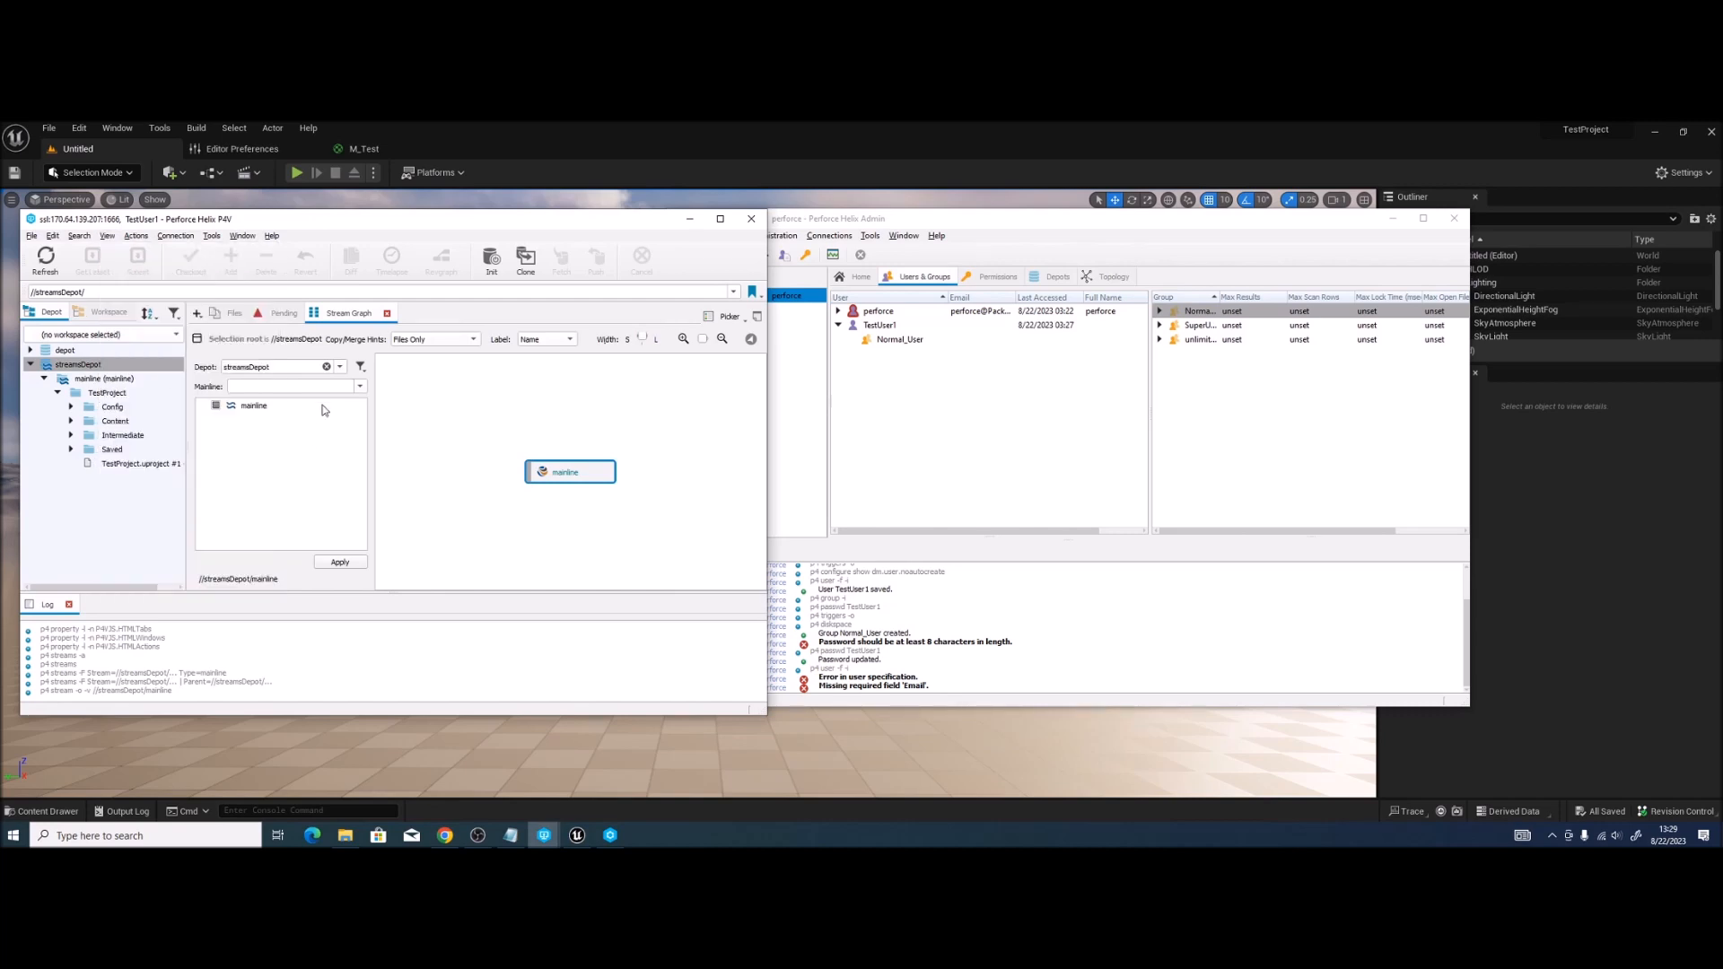
Step: Start a new workspace from the mainline stream, expand its mappings, and tick Automatically get all revisions
right_click(570, 478)
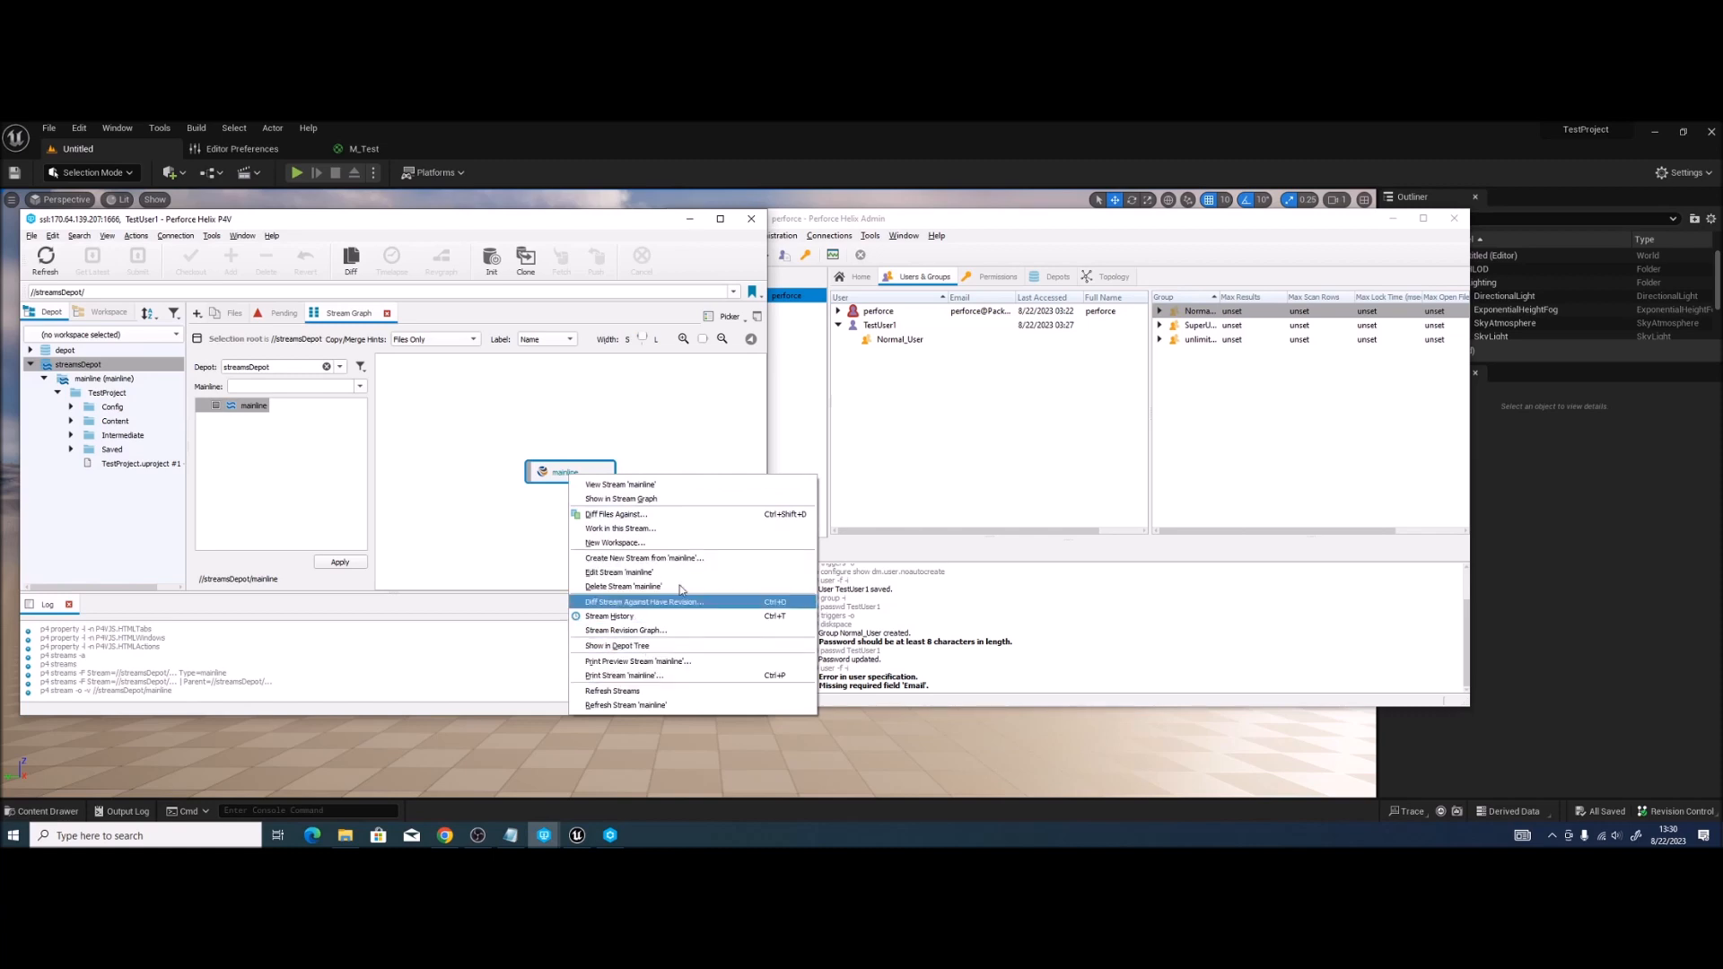
left_click(628, 542)
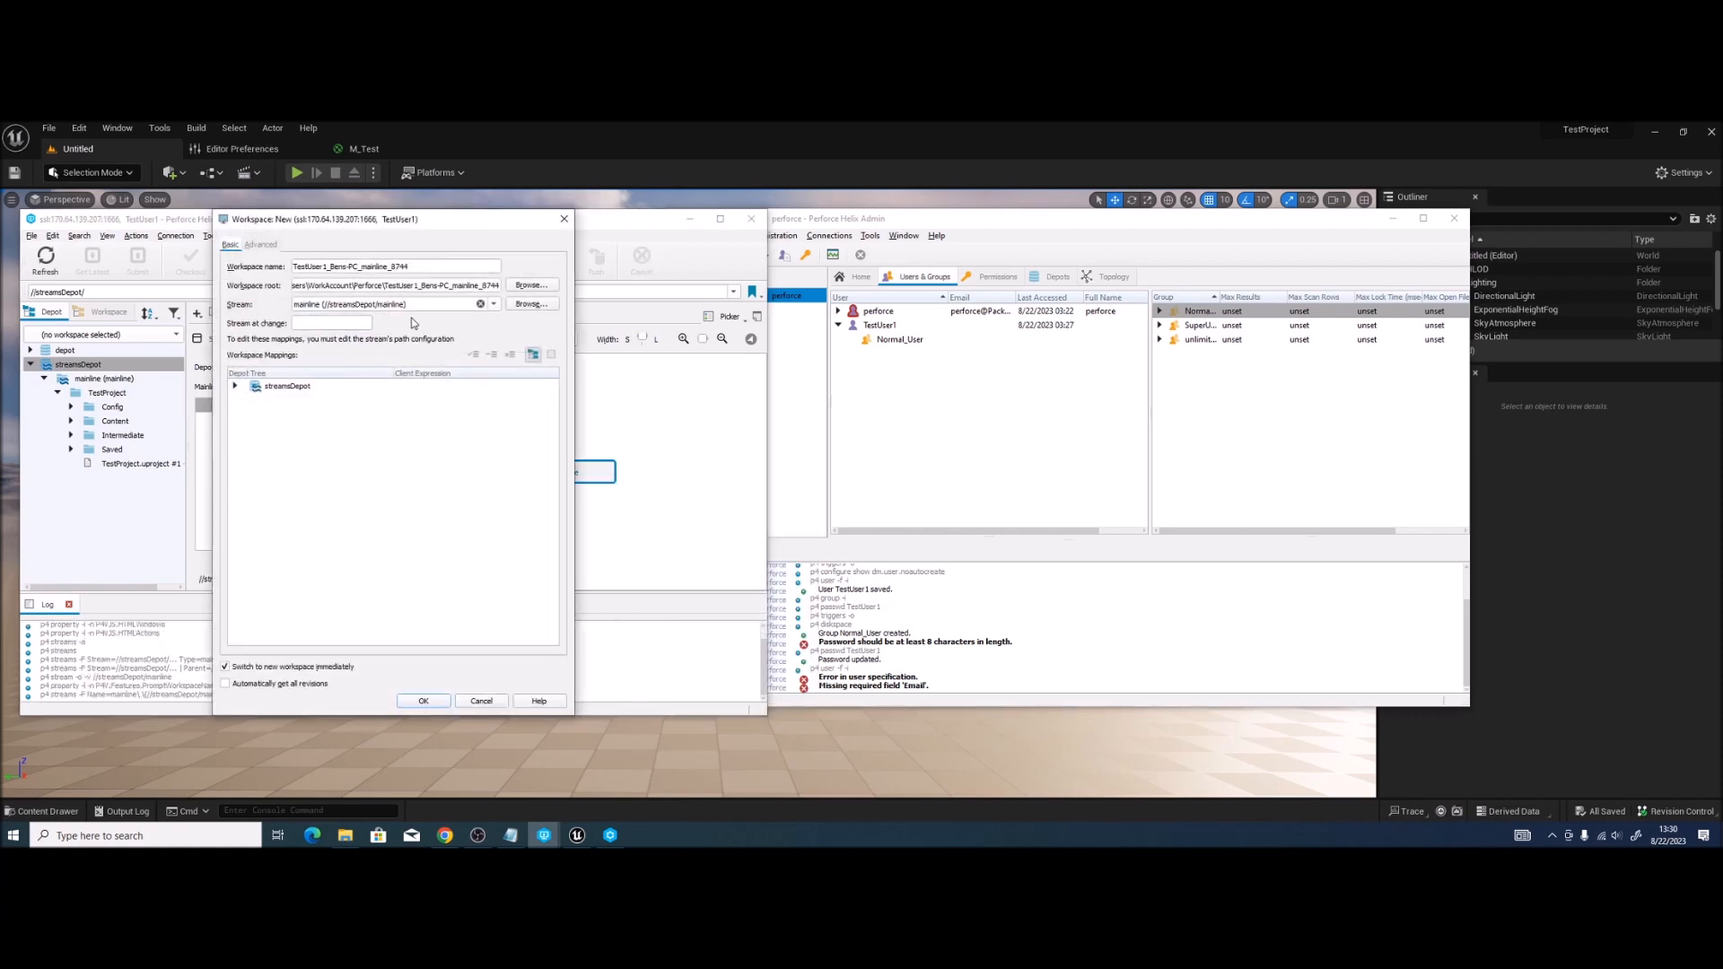
left_click_drag(573, 337, 877, 336)
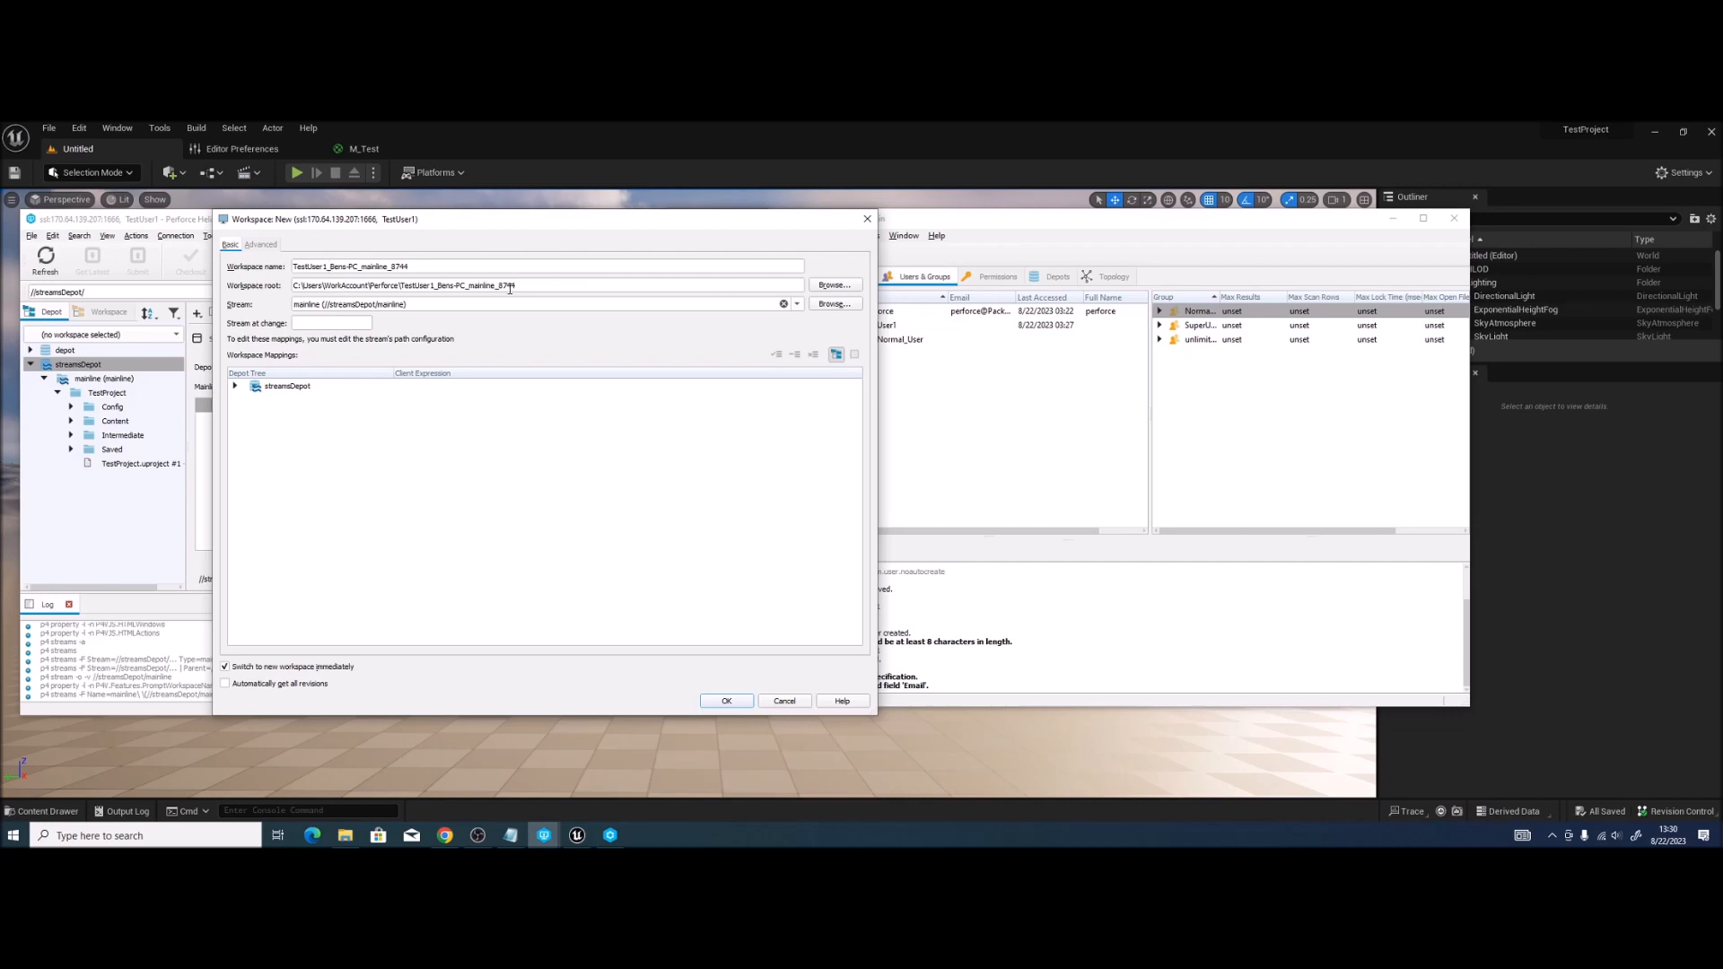
left_click(798, 305)
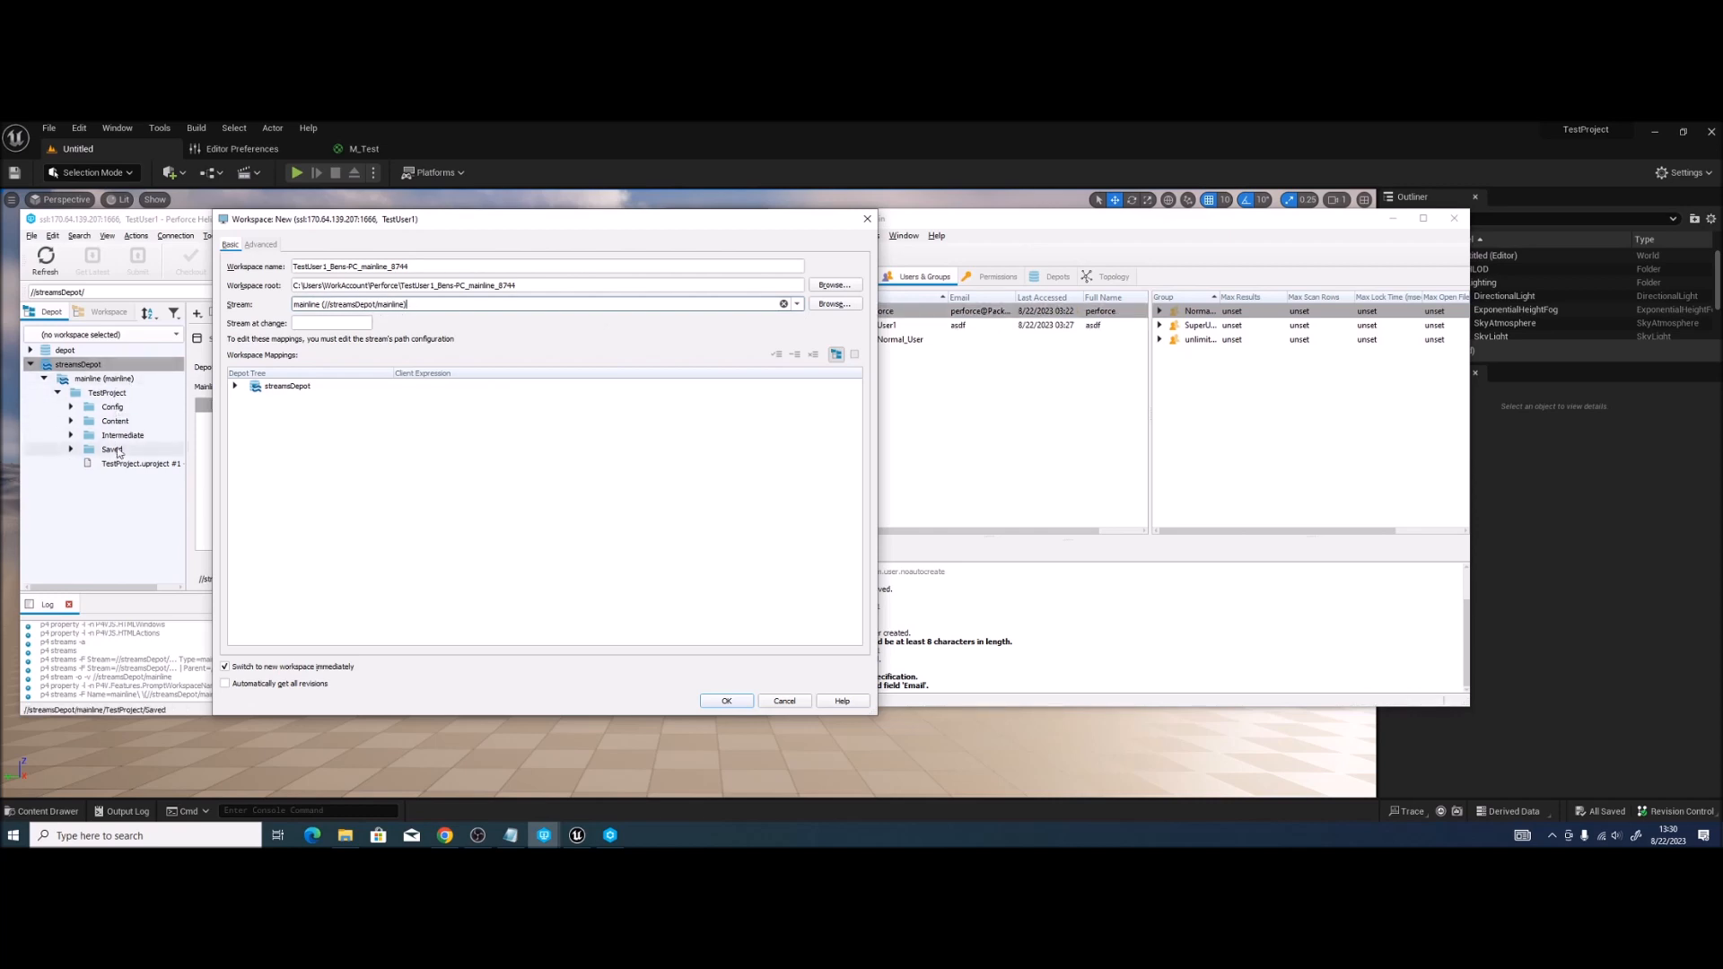
left_click(234, 386)
left_click(248, 401)
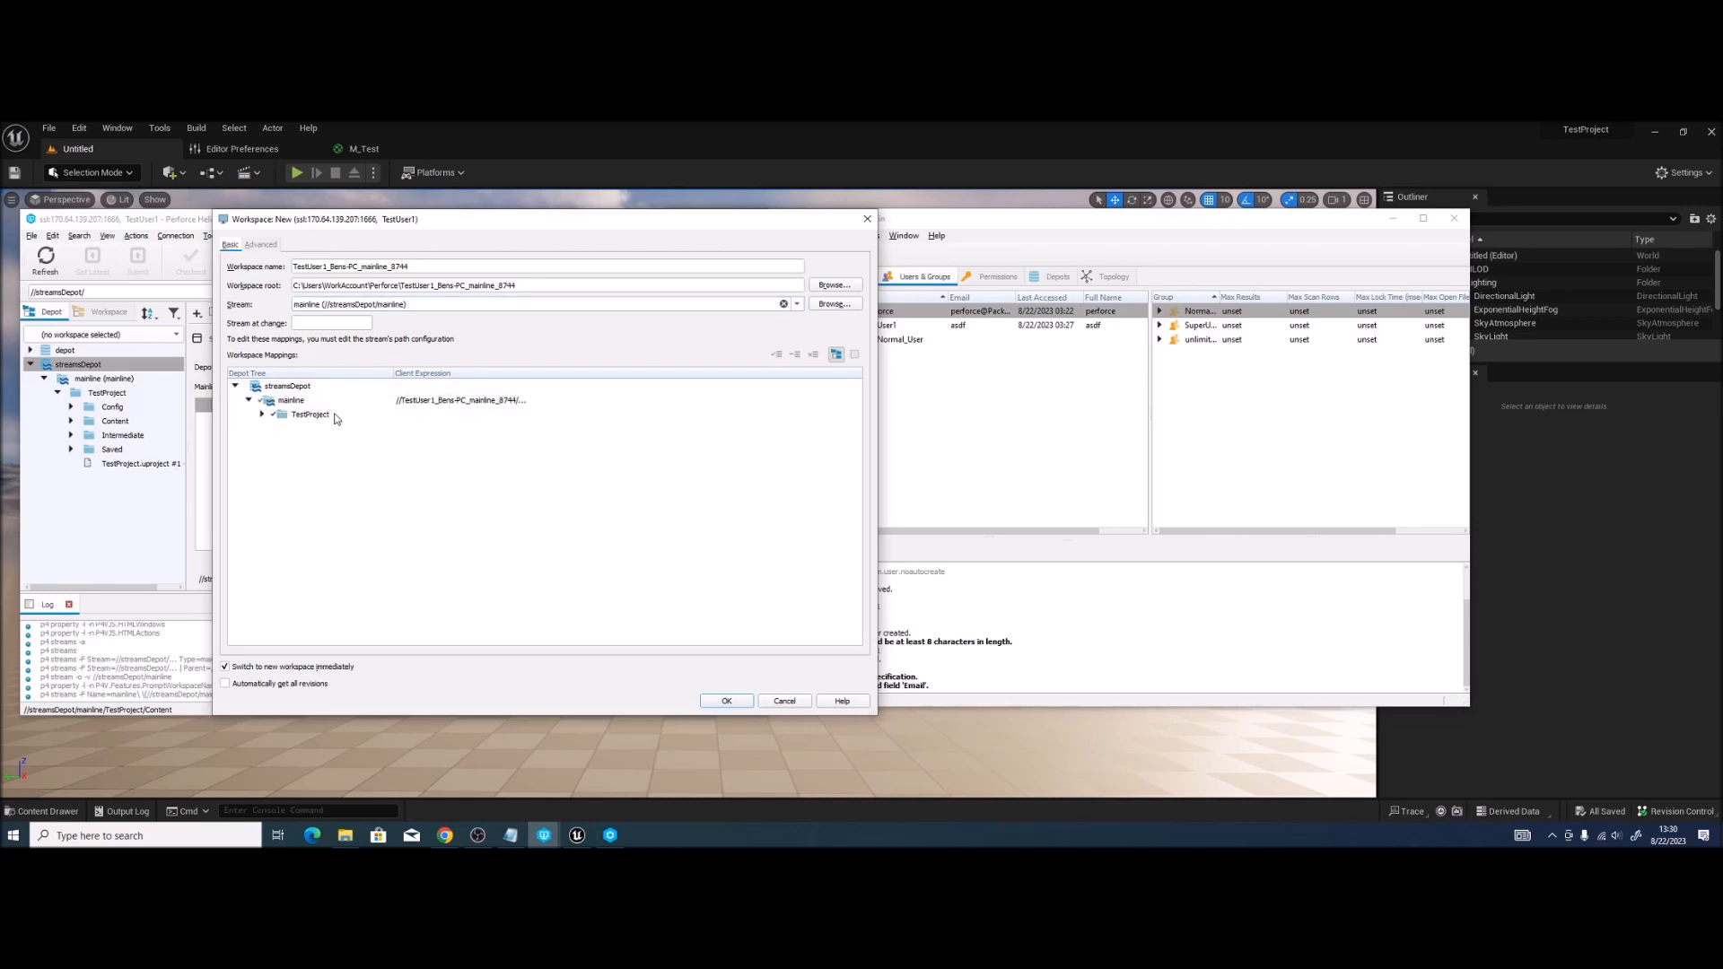
left_click(229, 689)
left_click(260, 246)
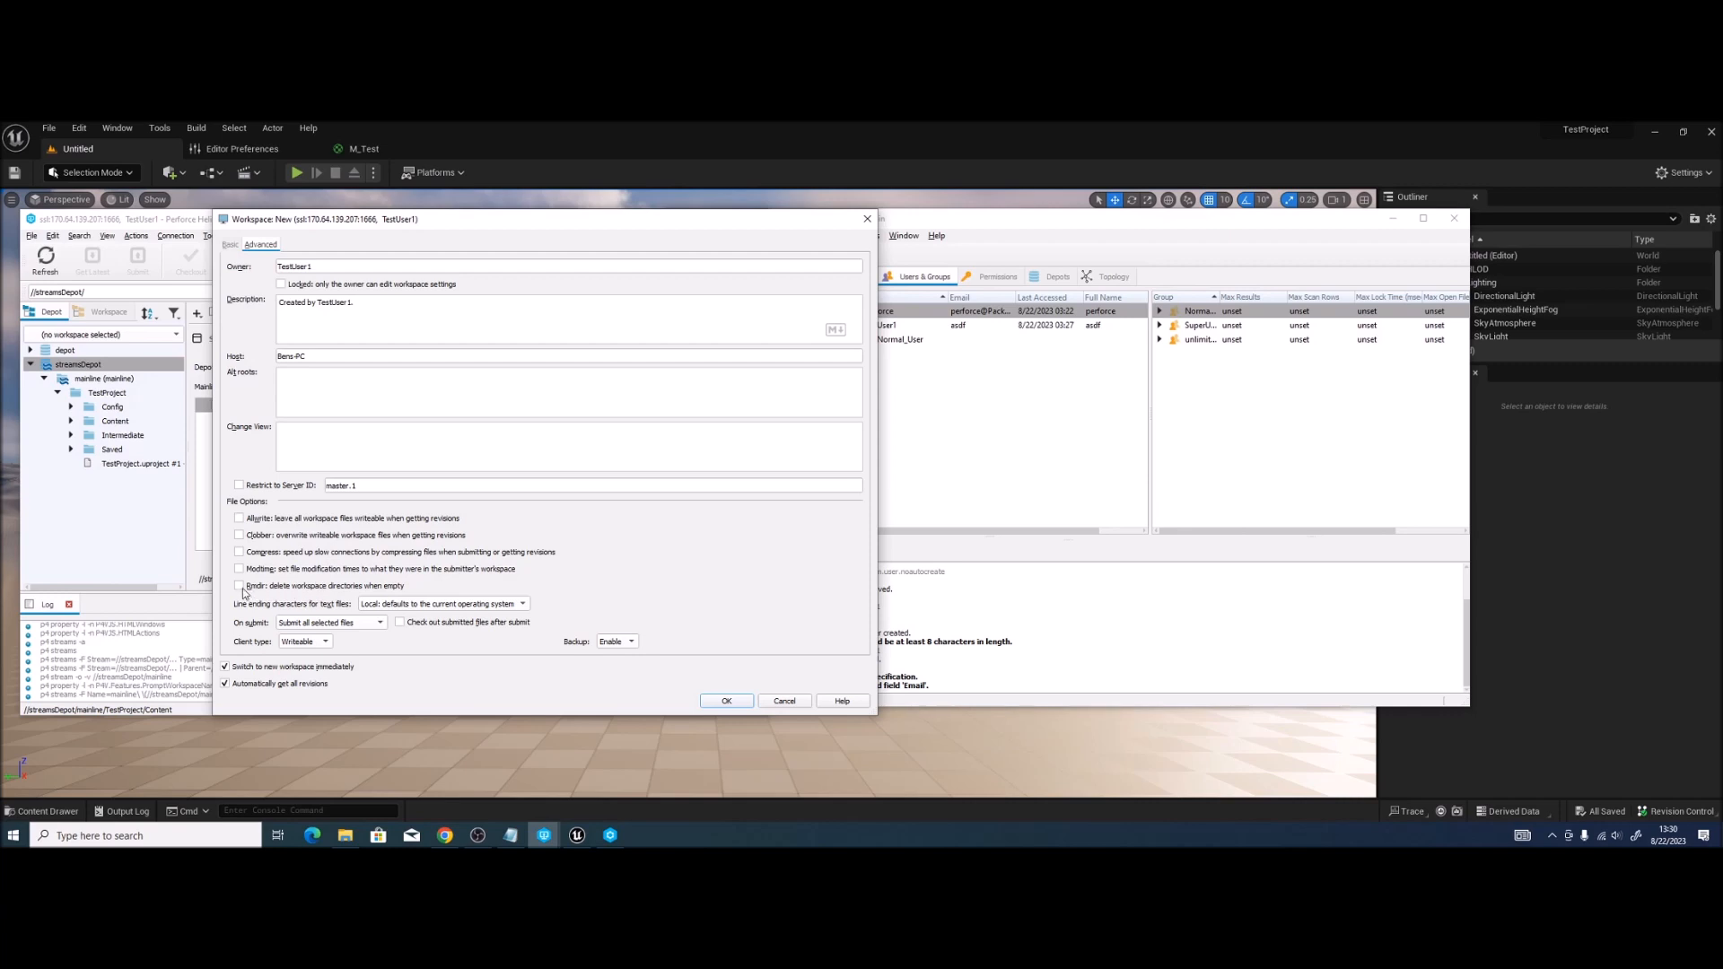
Step: Set On submit to Don't submit unchanged files and create the mainline workspace
left_click(344, 622)
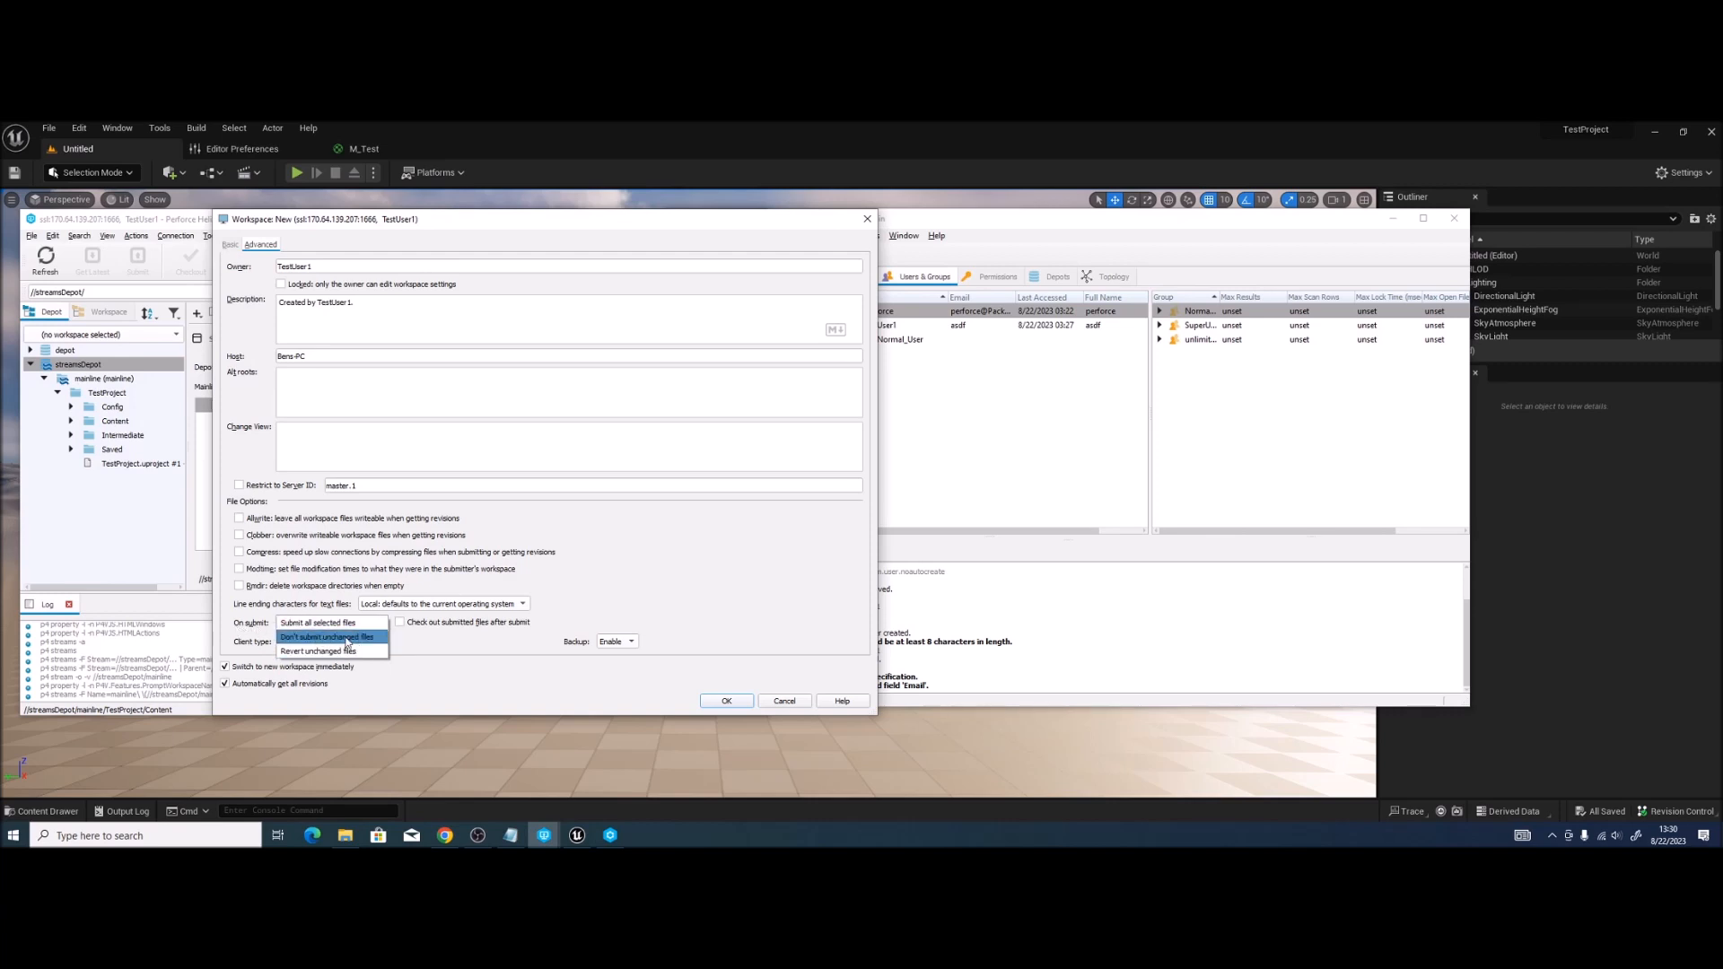
left_click(348, 639)
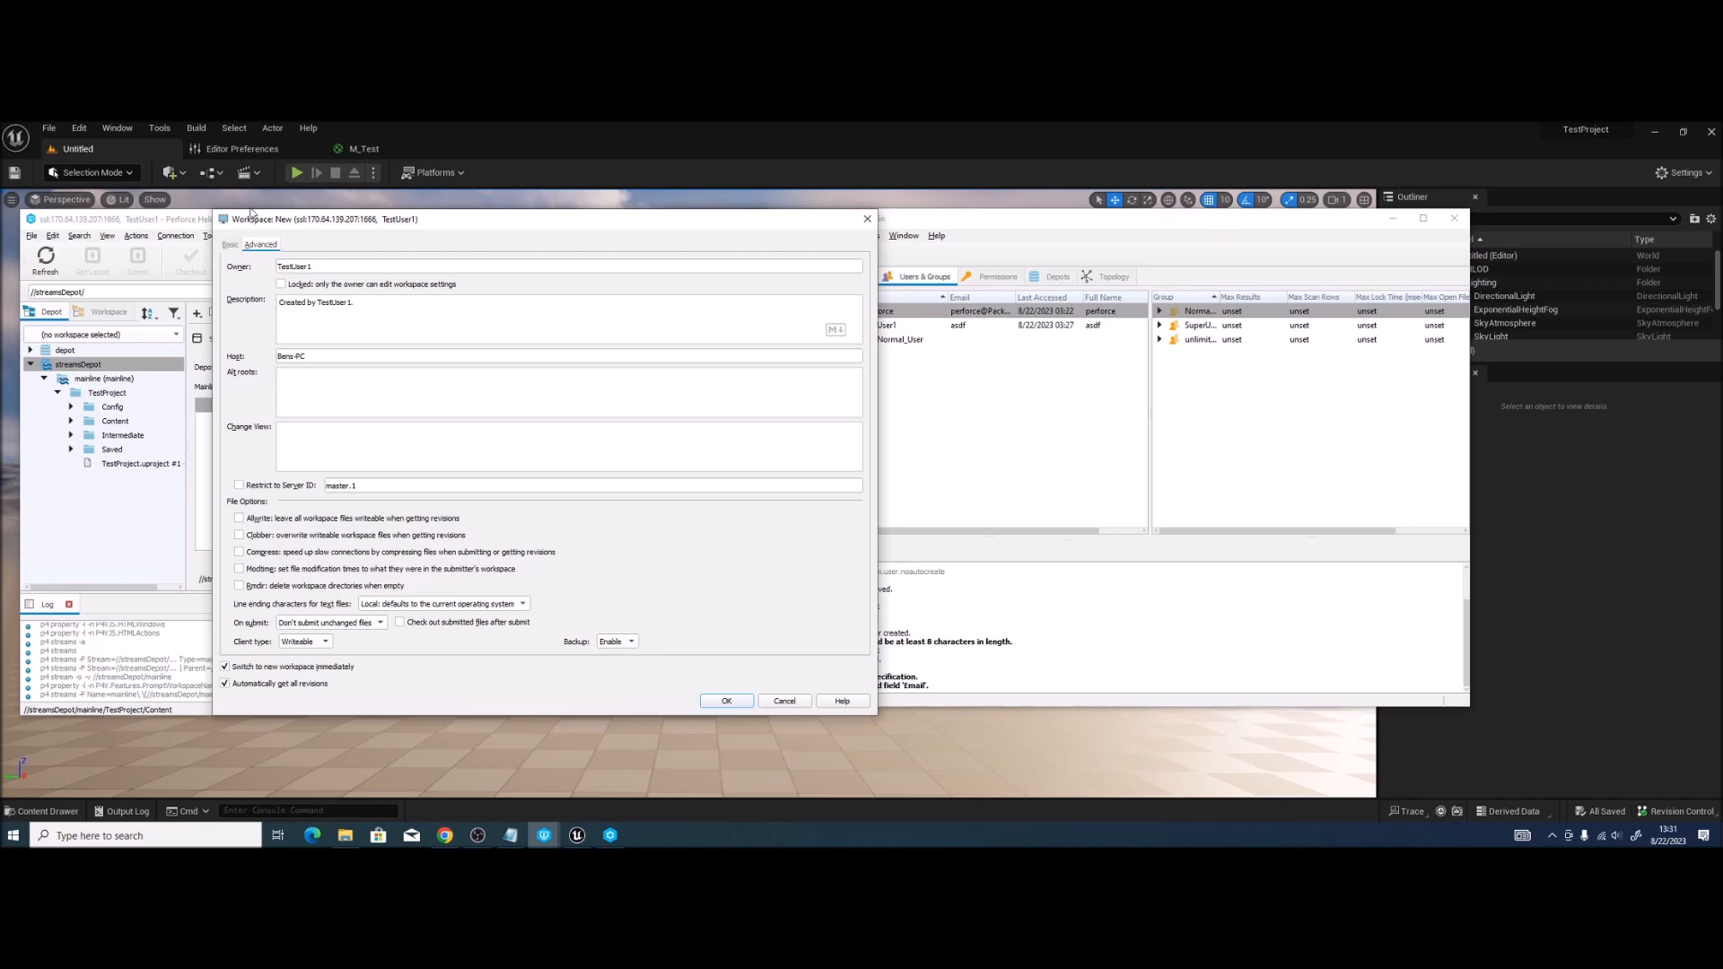
left_click(231, 245)
left_click(727, 701)
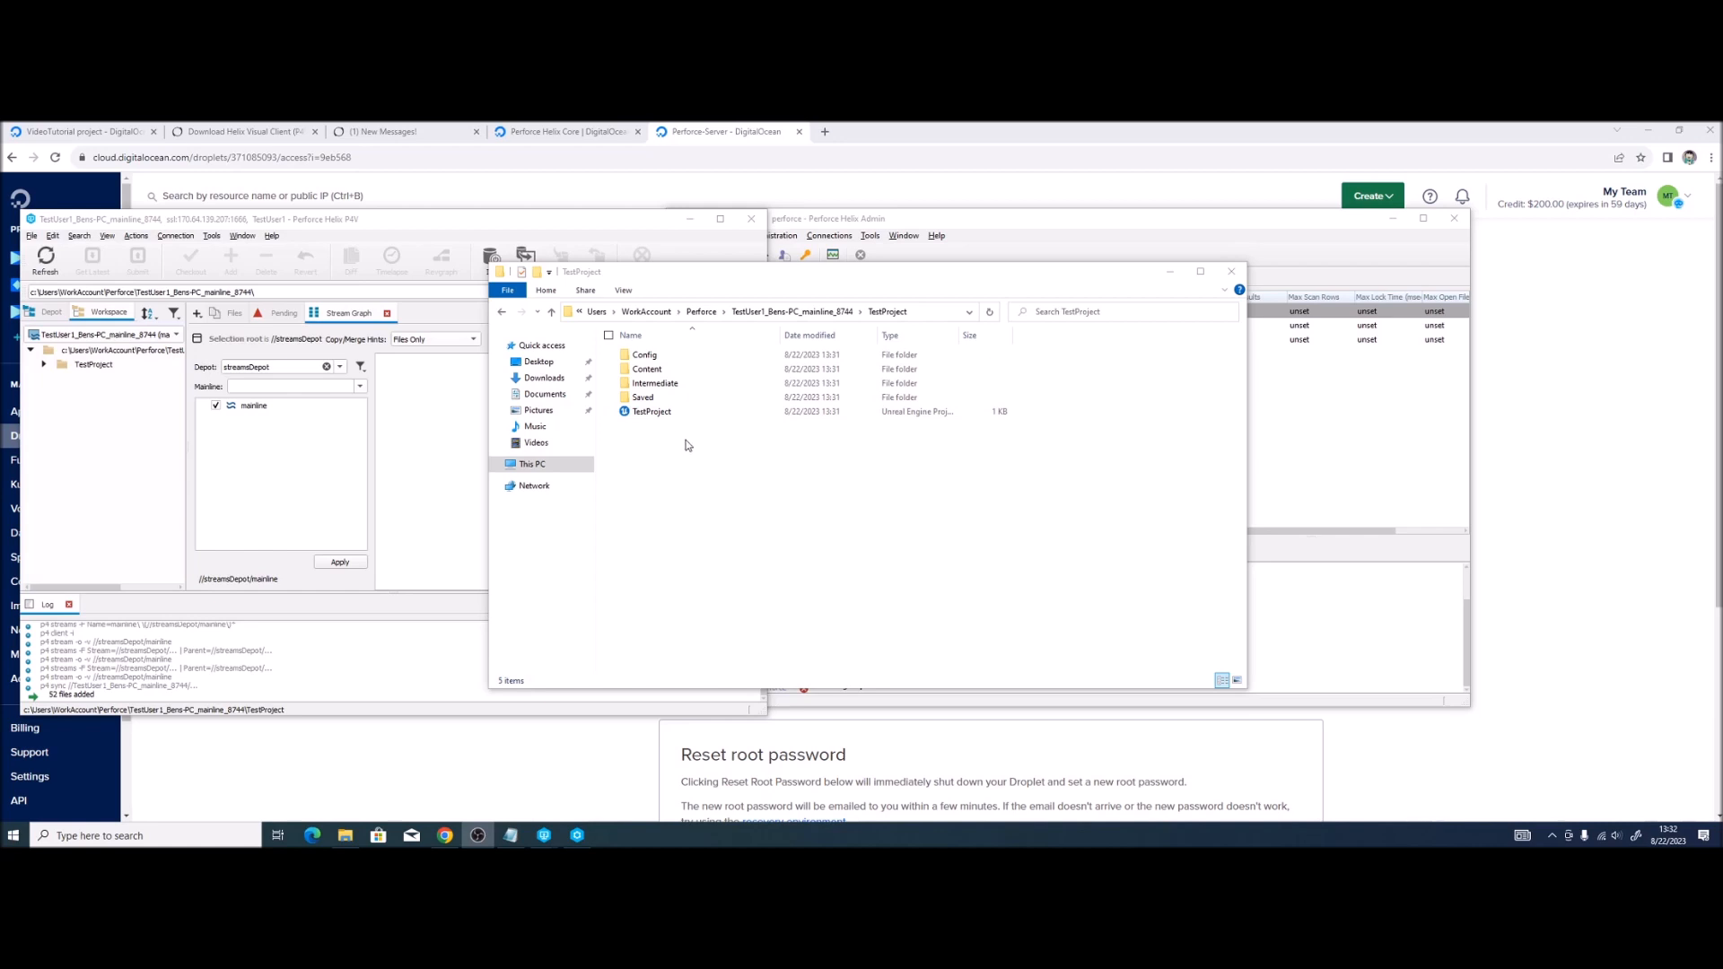
Step: Open TestProject.uproject from TestUser1's workspace TestProject folder
double_click(673, 412)
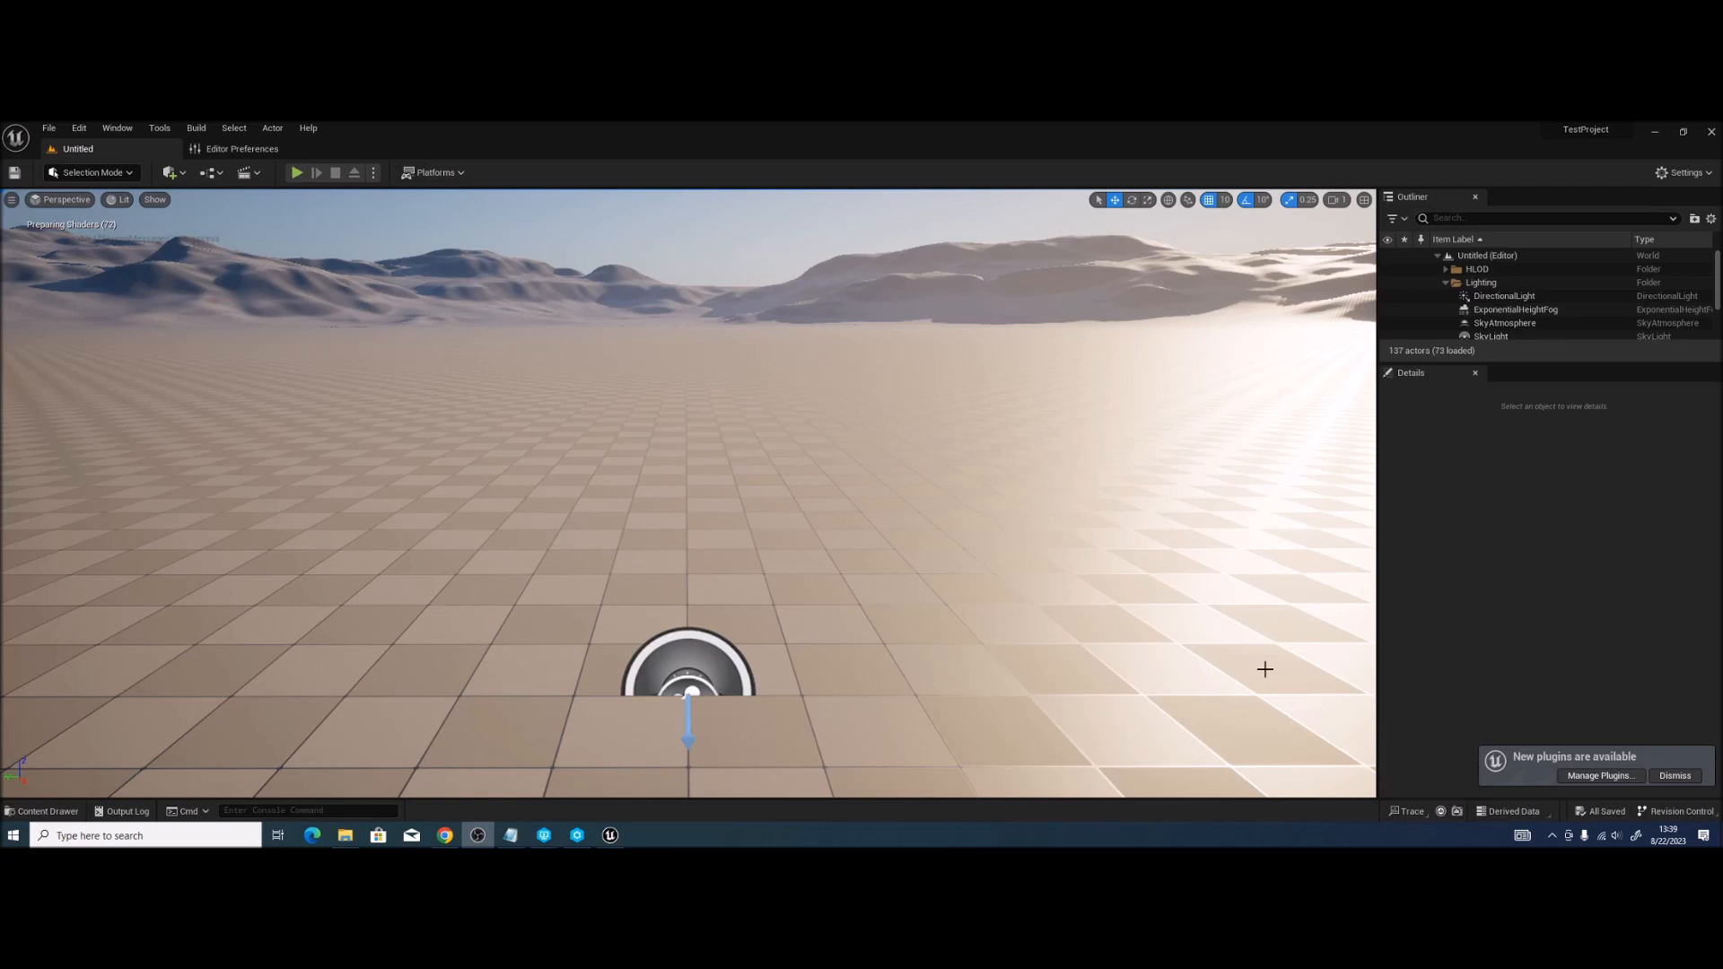
Step: Connect the project to Perforce revision control with TestUser1's workspace and open the Content Drawer
left_click(1675, 775)
left_click(1677, 811)
left_click(1598, 785)
left_click(942, 431)
left_click(866, 506)
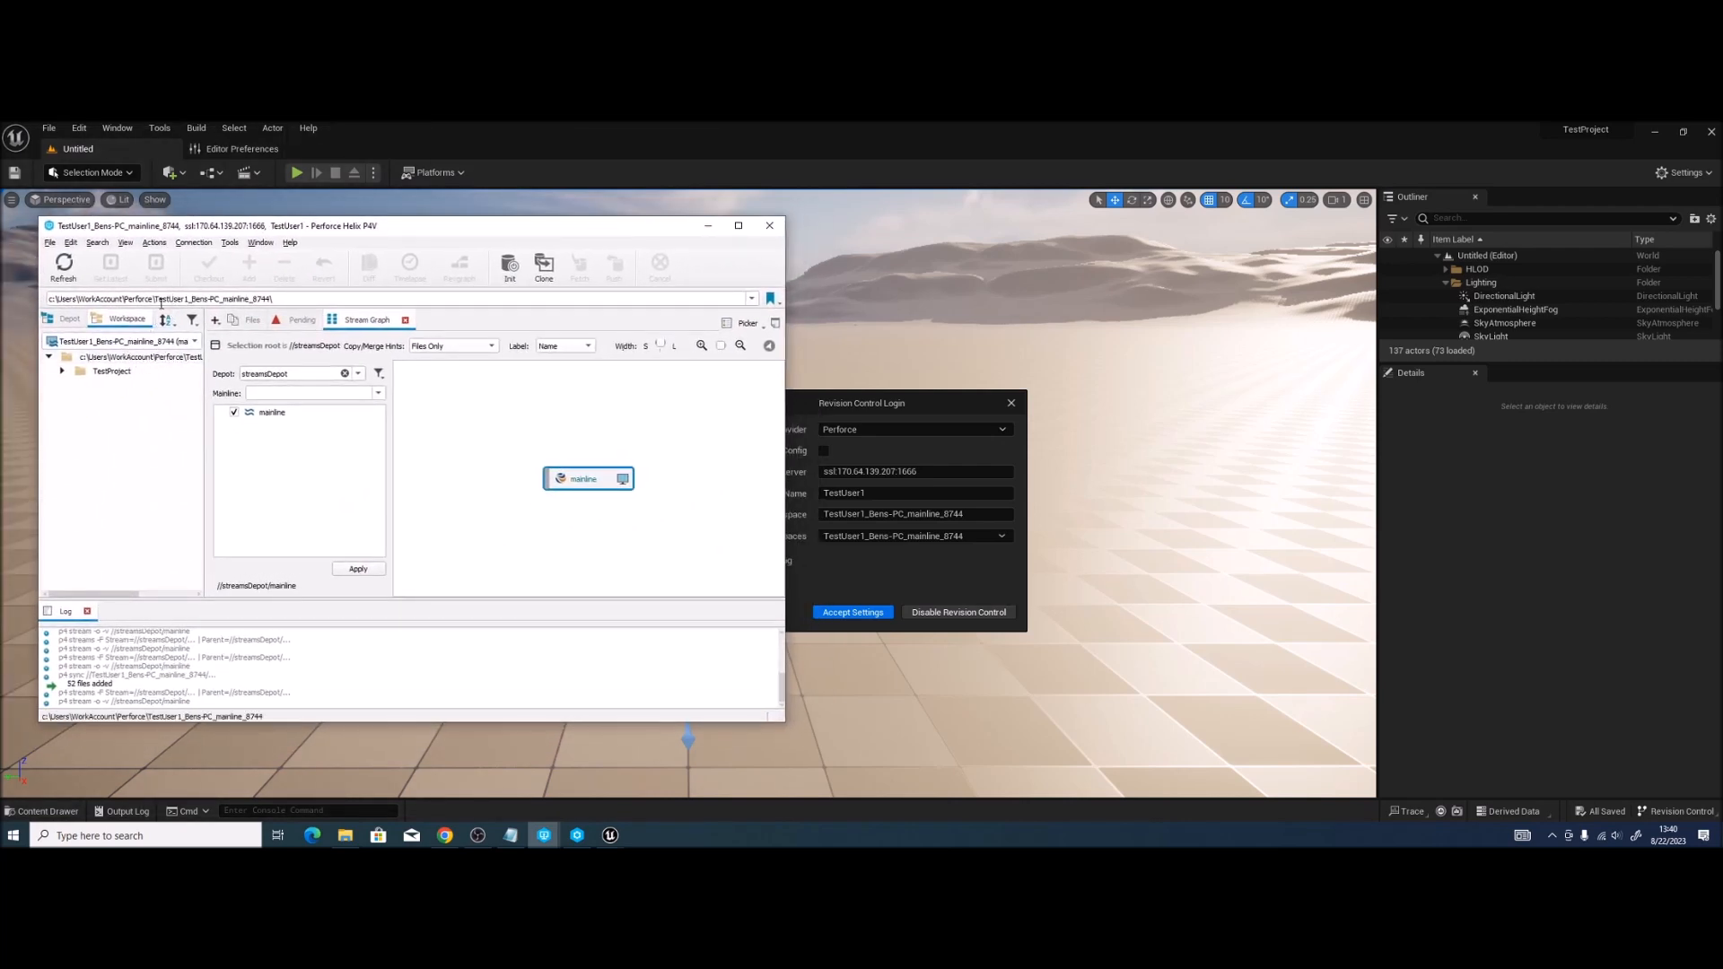
left_click(869, 403)
left_click(936, 607)
mouse_move(736, 626)
left_mouse_down()
mouse_move(737, 575)
mouse_move(739, 599)
left_mouse_up()
key("ctrl+space")
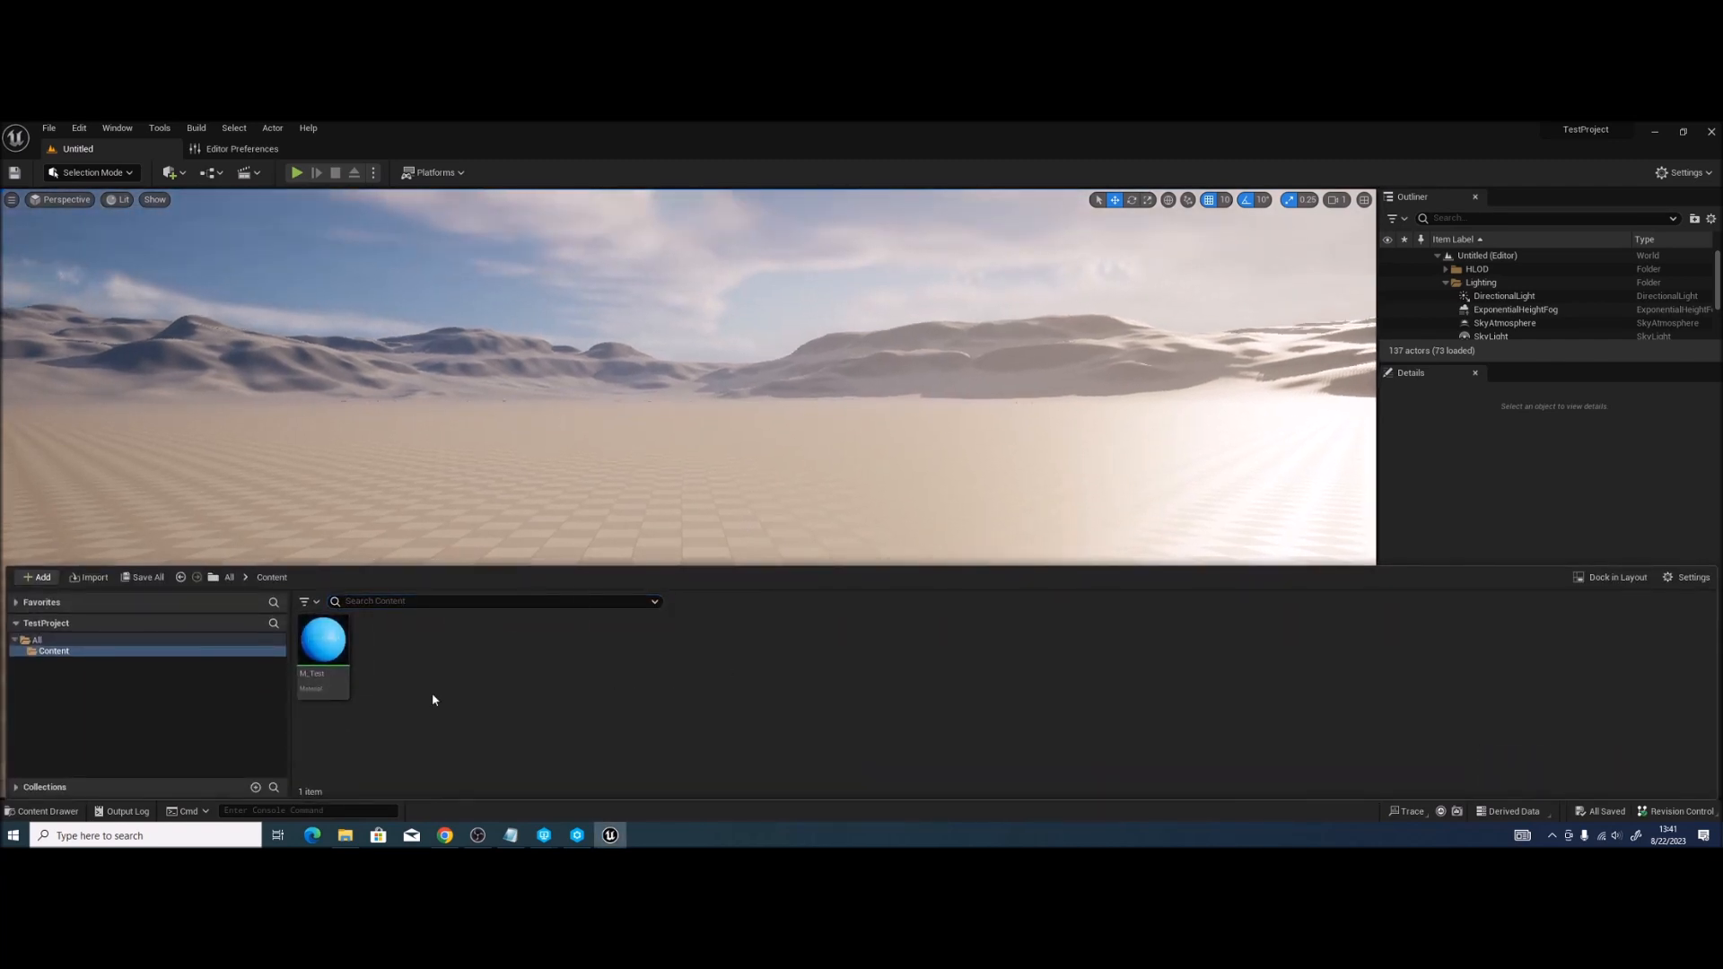
Step: Create a new material named M_Materila in the Content folder
right_click(414, 690)
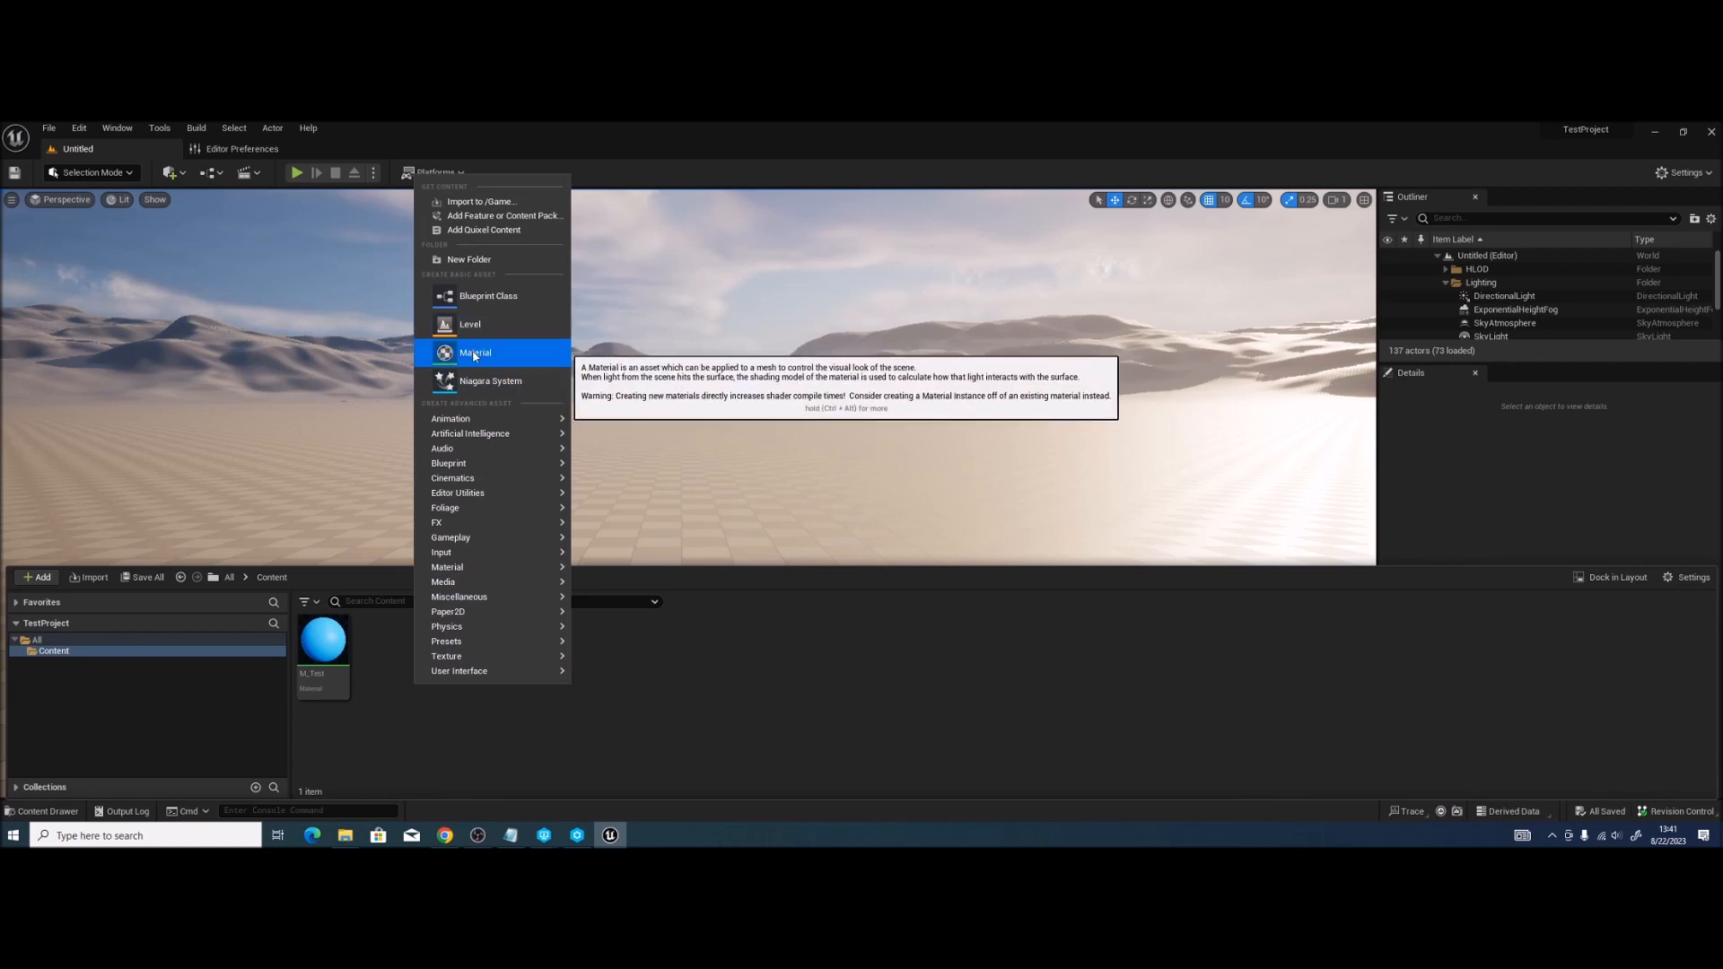
left_click(474, 351)
type("M_Materila")
key("Return")
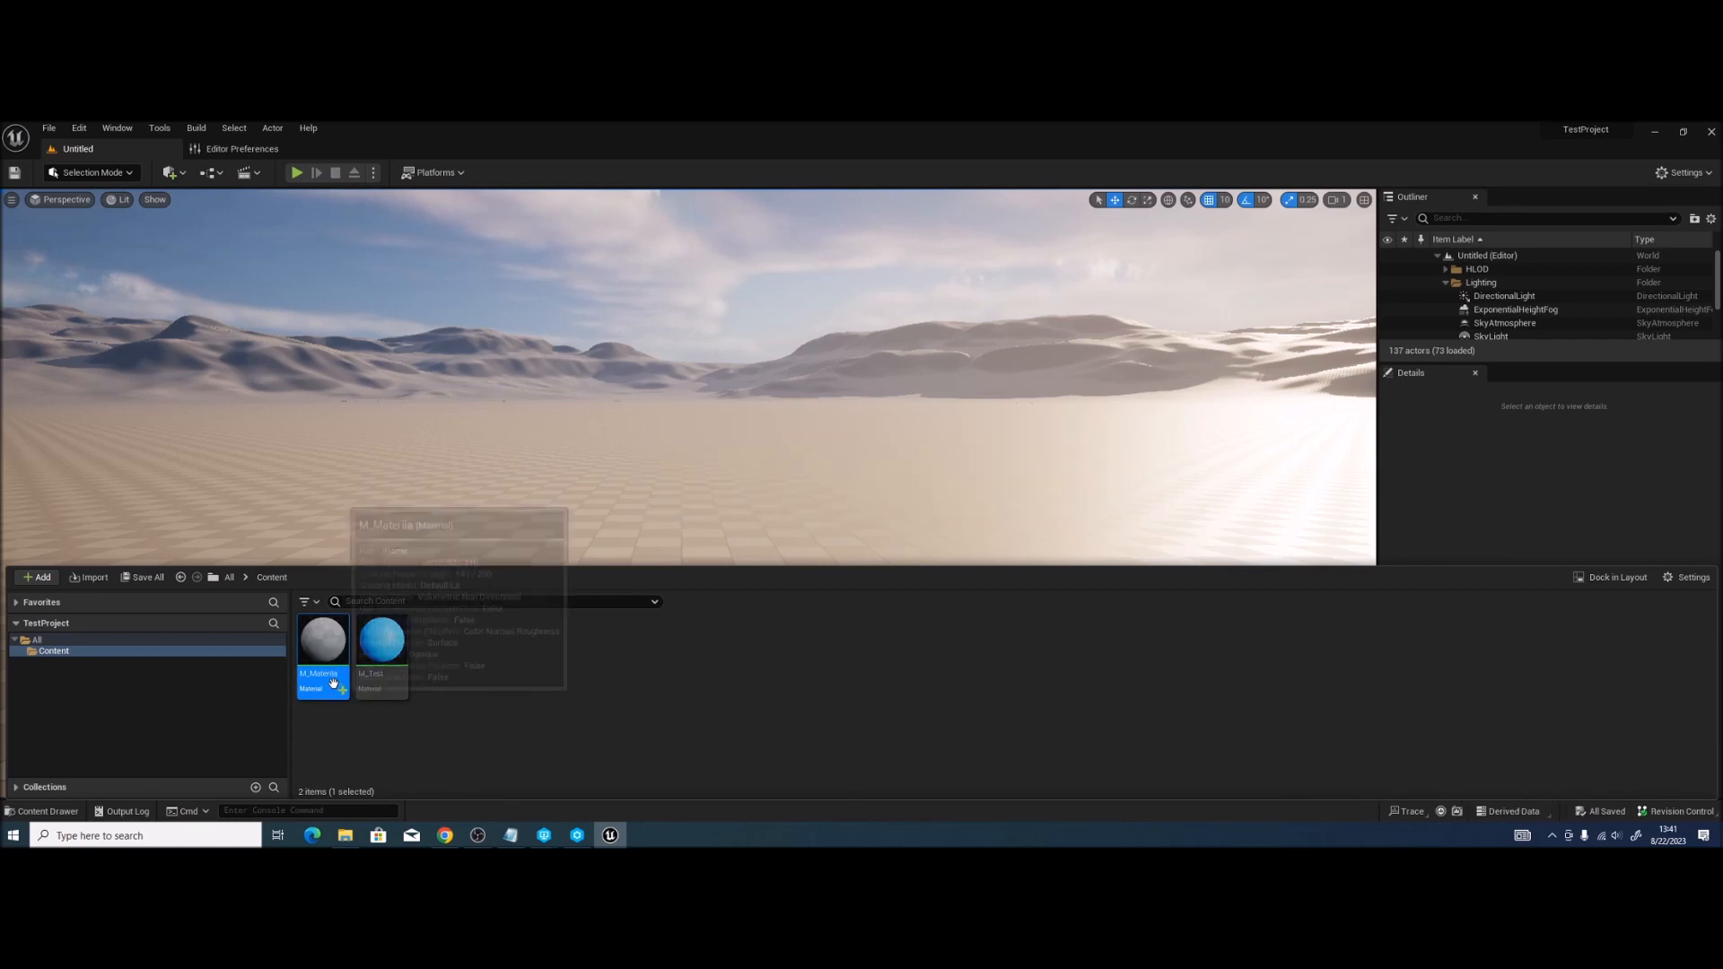
Step: Submit M_Materila to Perforce as changelist 5 with a short two-line description
left_click(1676, 812)
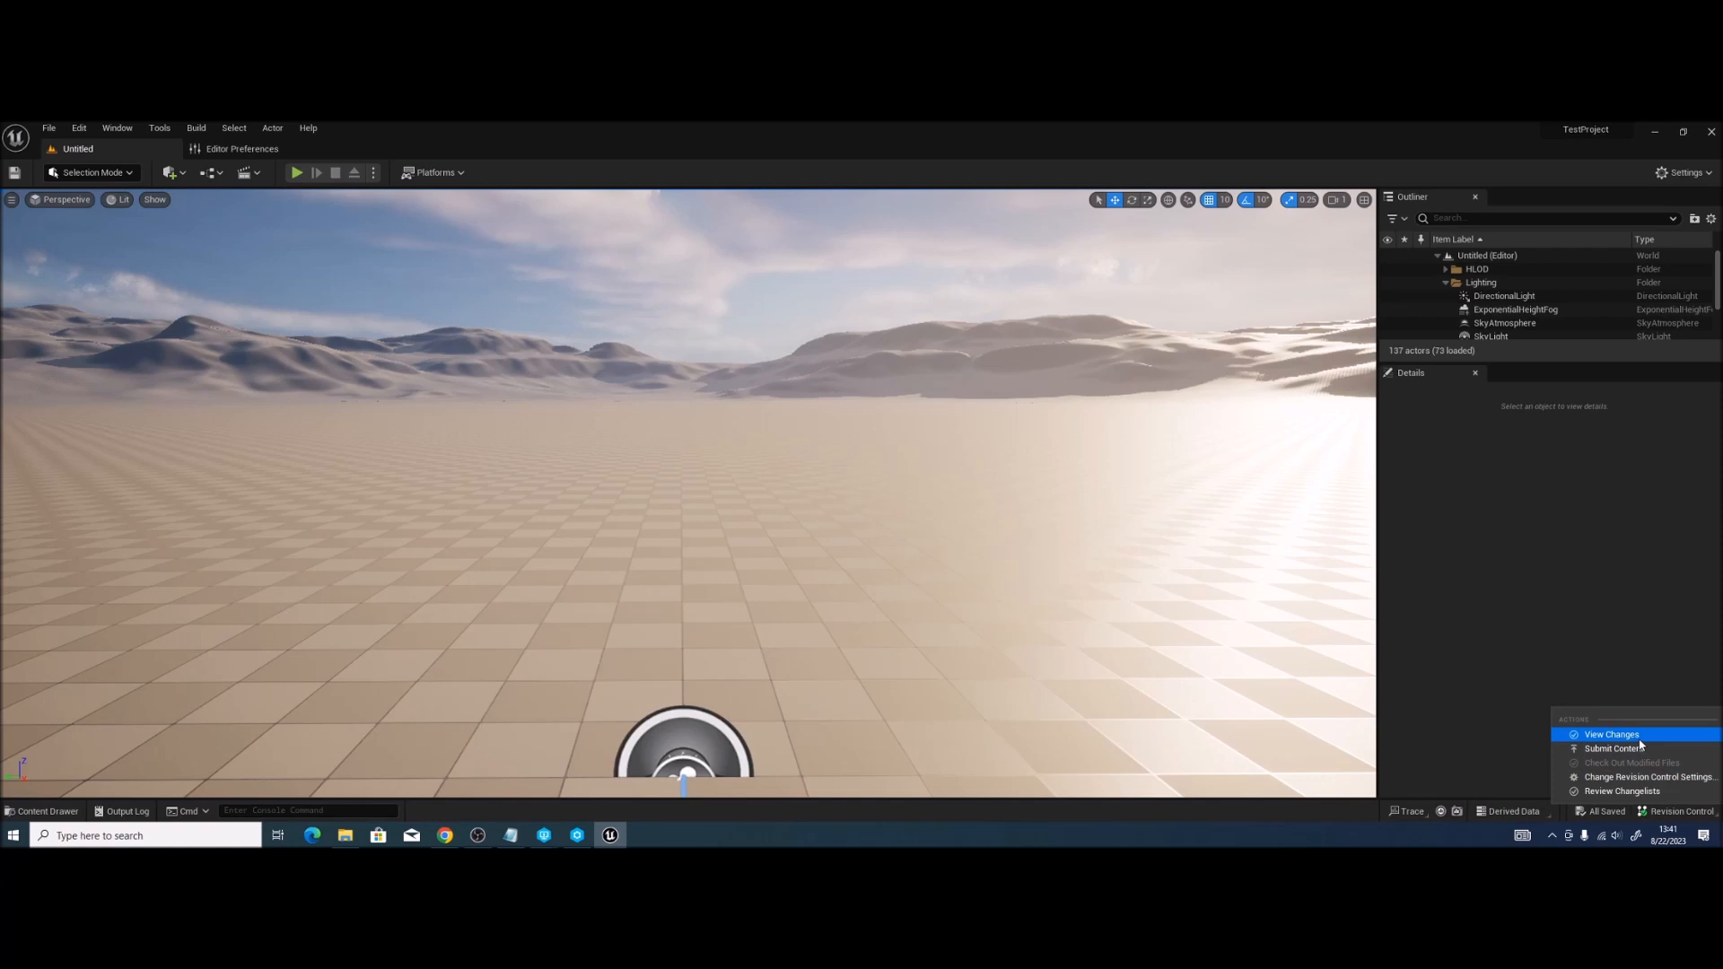
left_click(1639, 736)
left_click(559, 354)
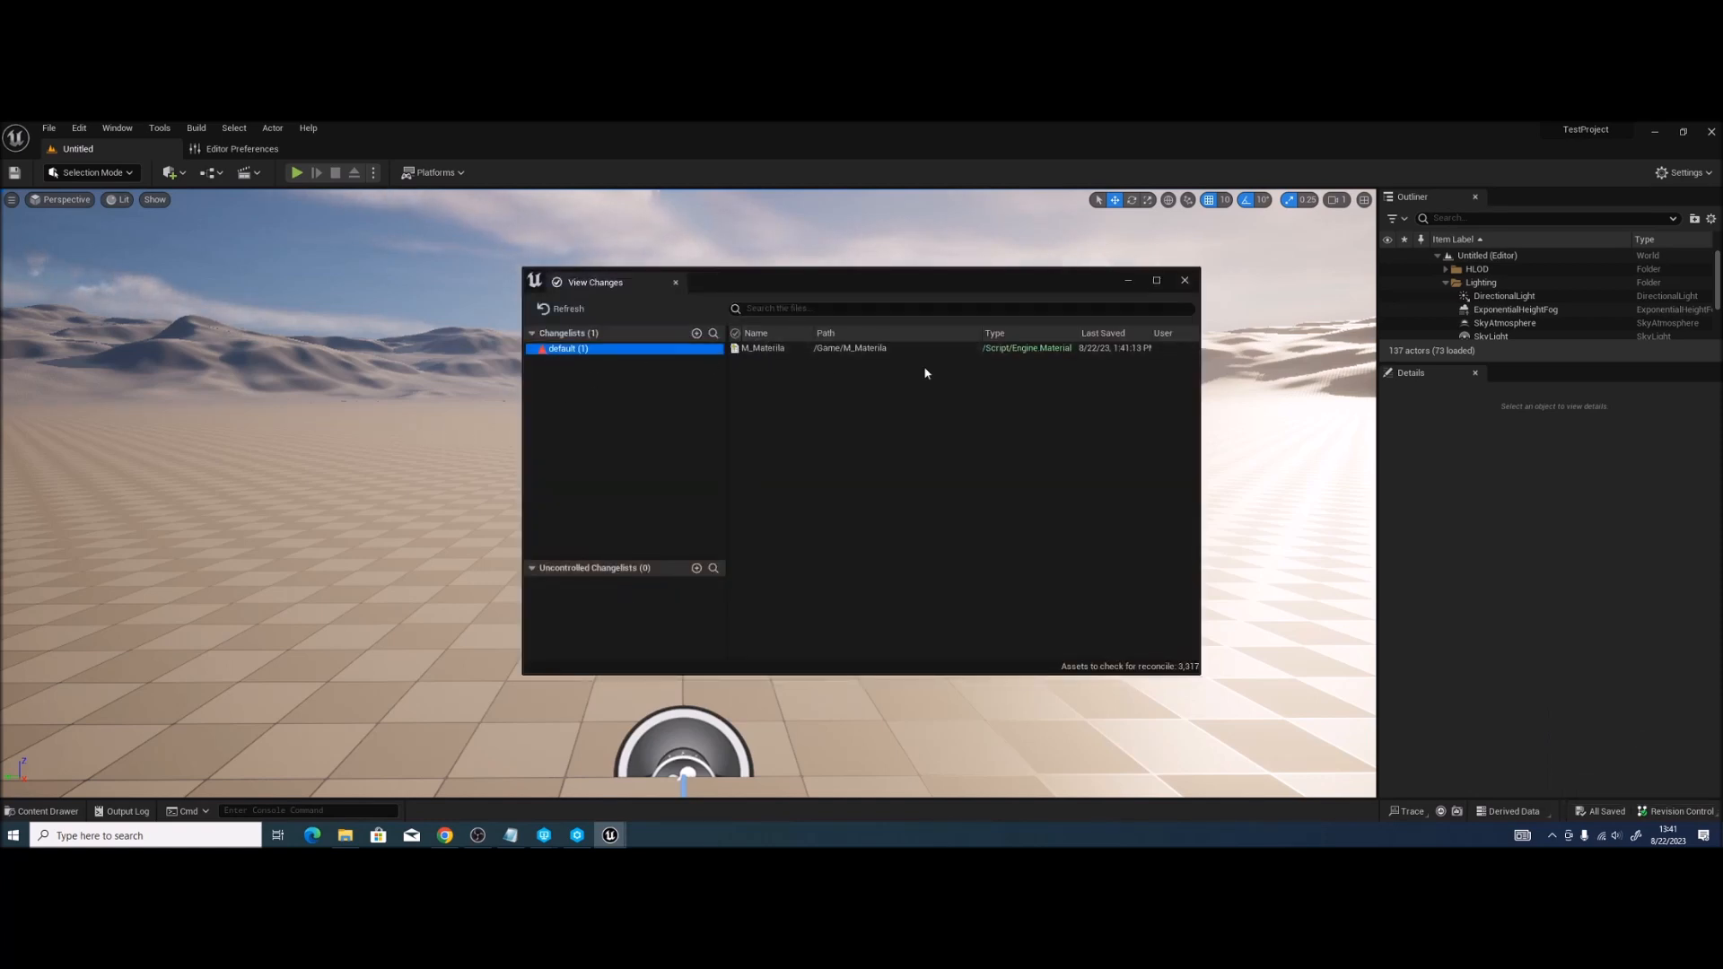
left_click(1675, 811)
left_click(1626, 749)
type("BenL")
key("Return")
key("Return")
type("test")
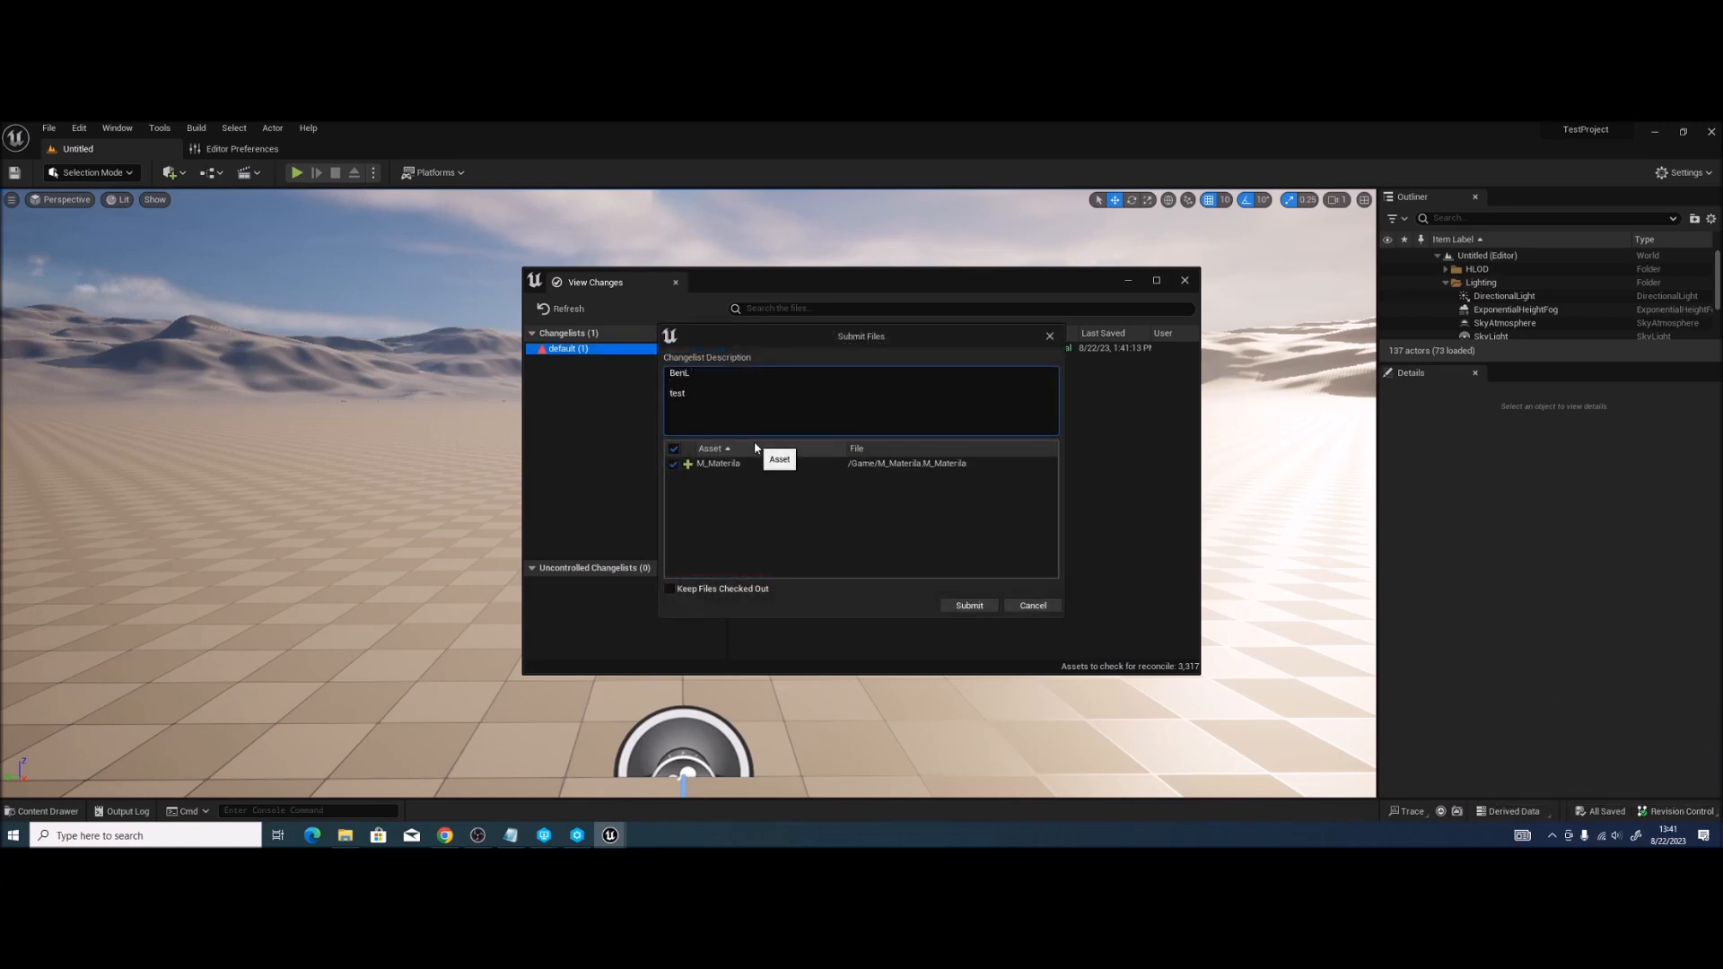
left_click(968, 604)
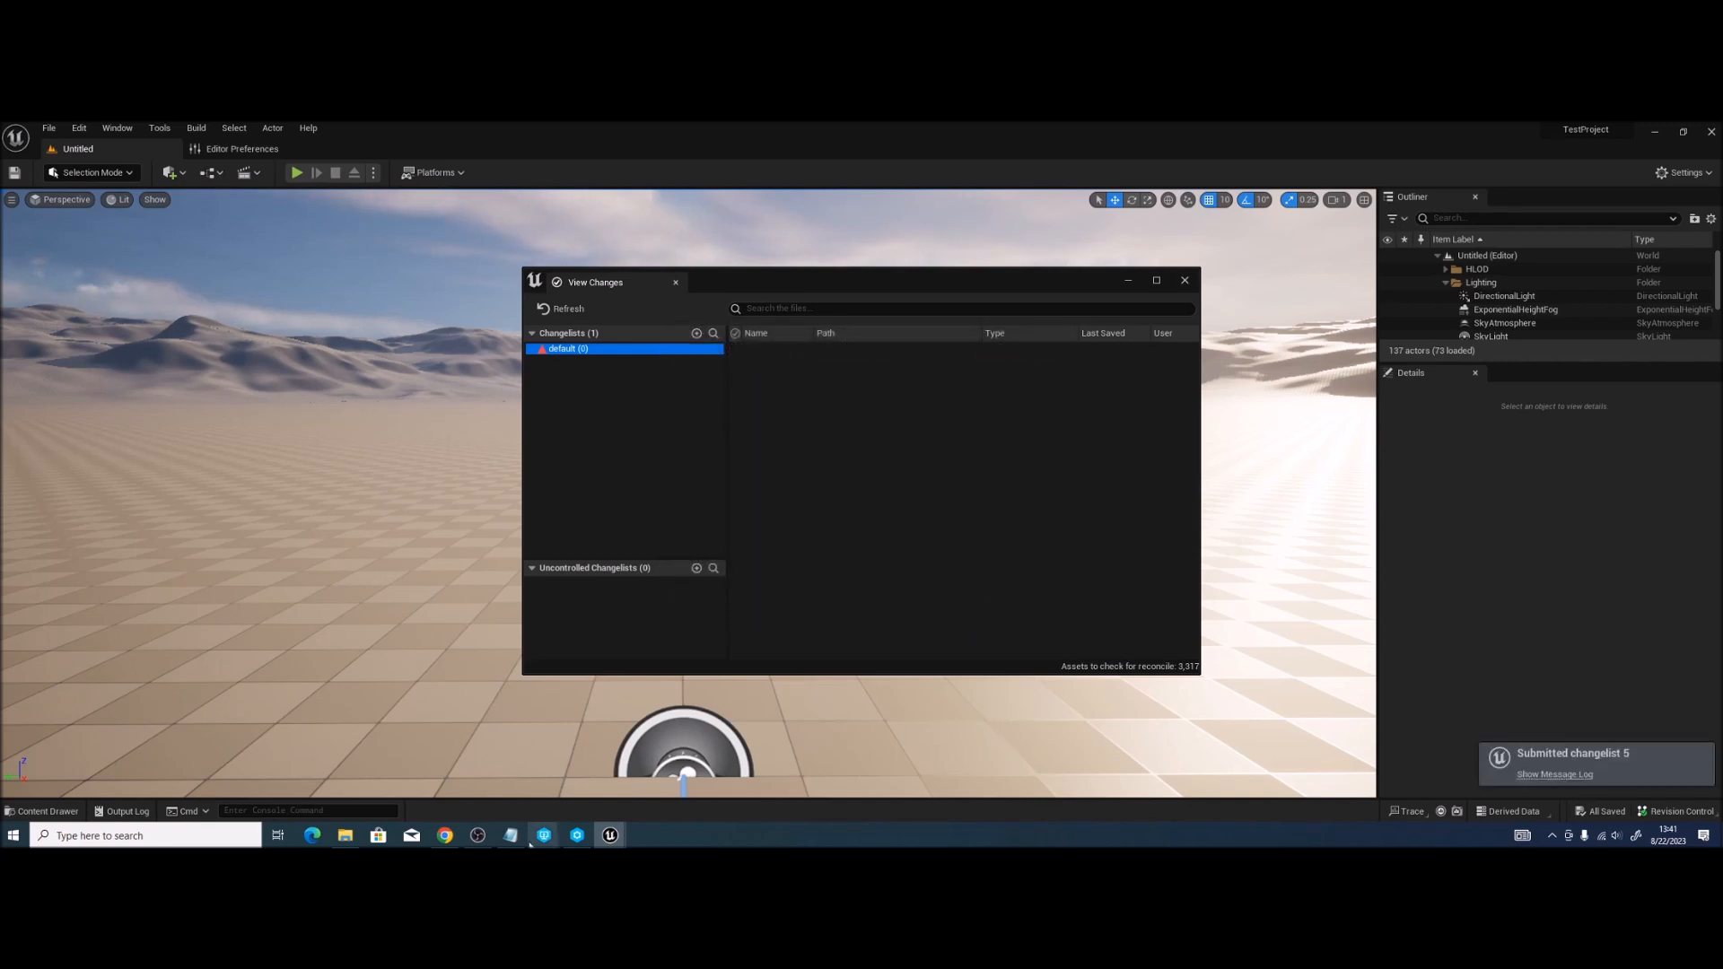
Step: In P4V, open the workspace folder's History and select changelist 5 to see its details
mouse_move(536, 837)
left_click(567, 795)
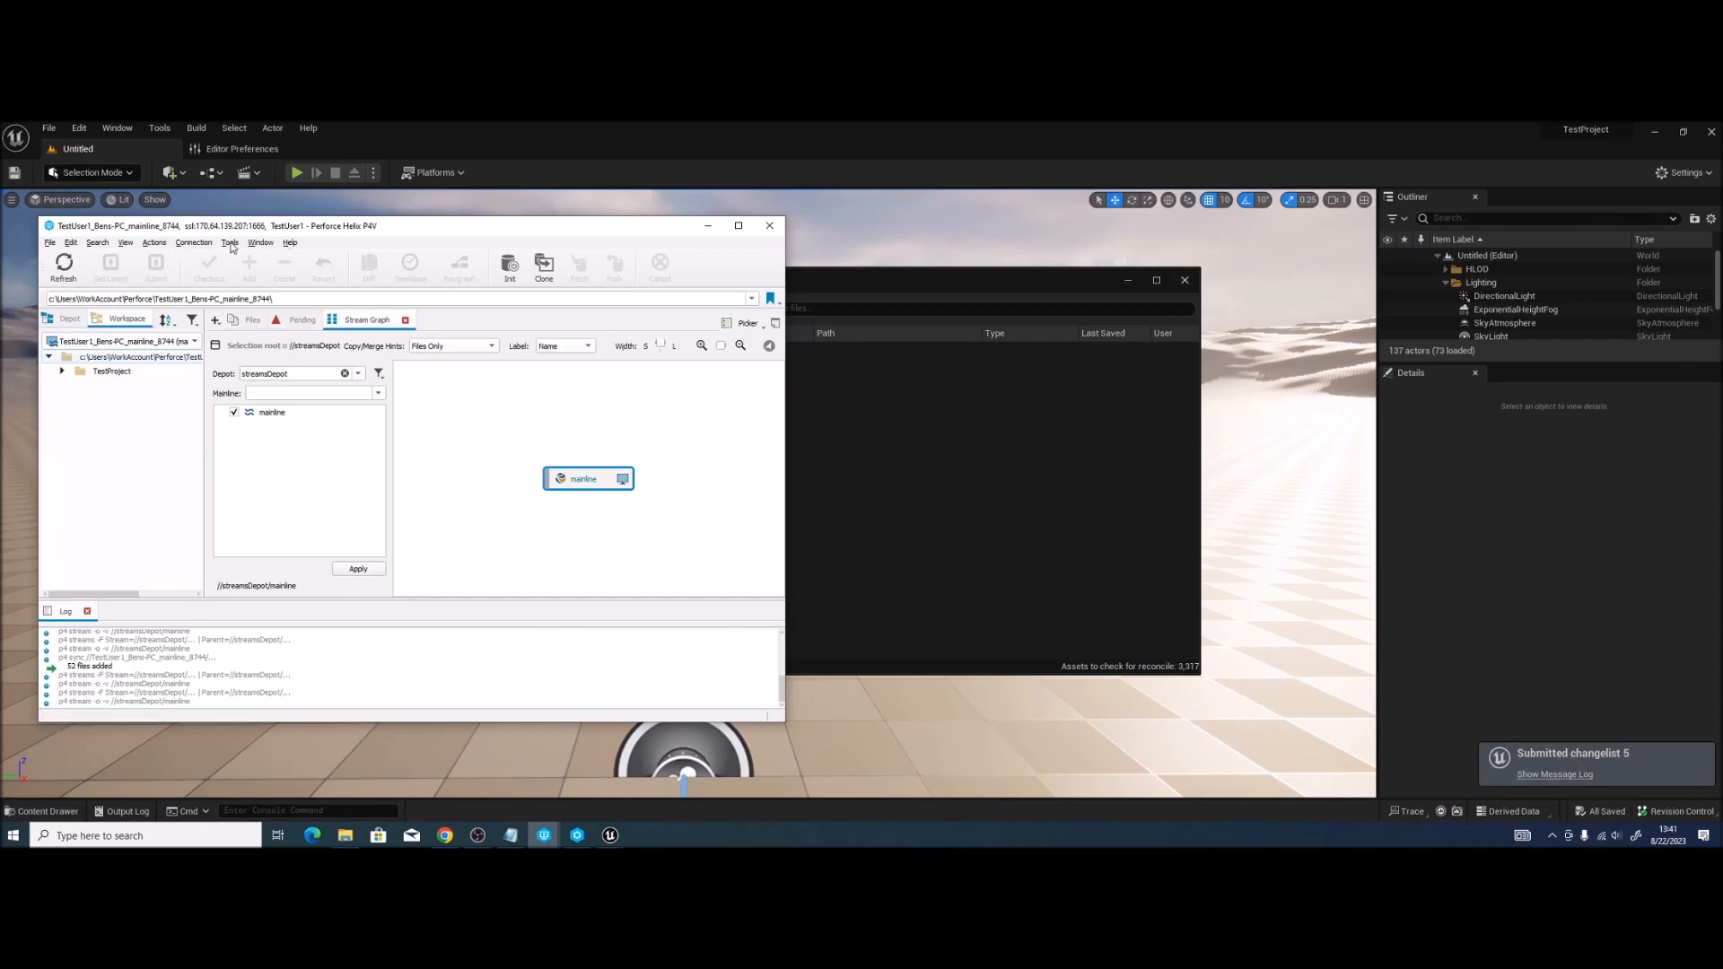
left_click(176, 243)
mouse_move(125, 242)
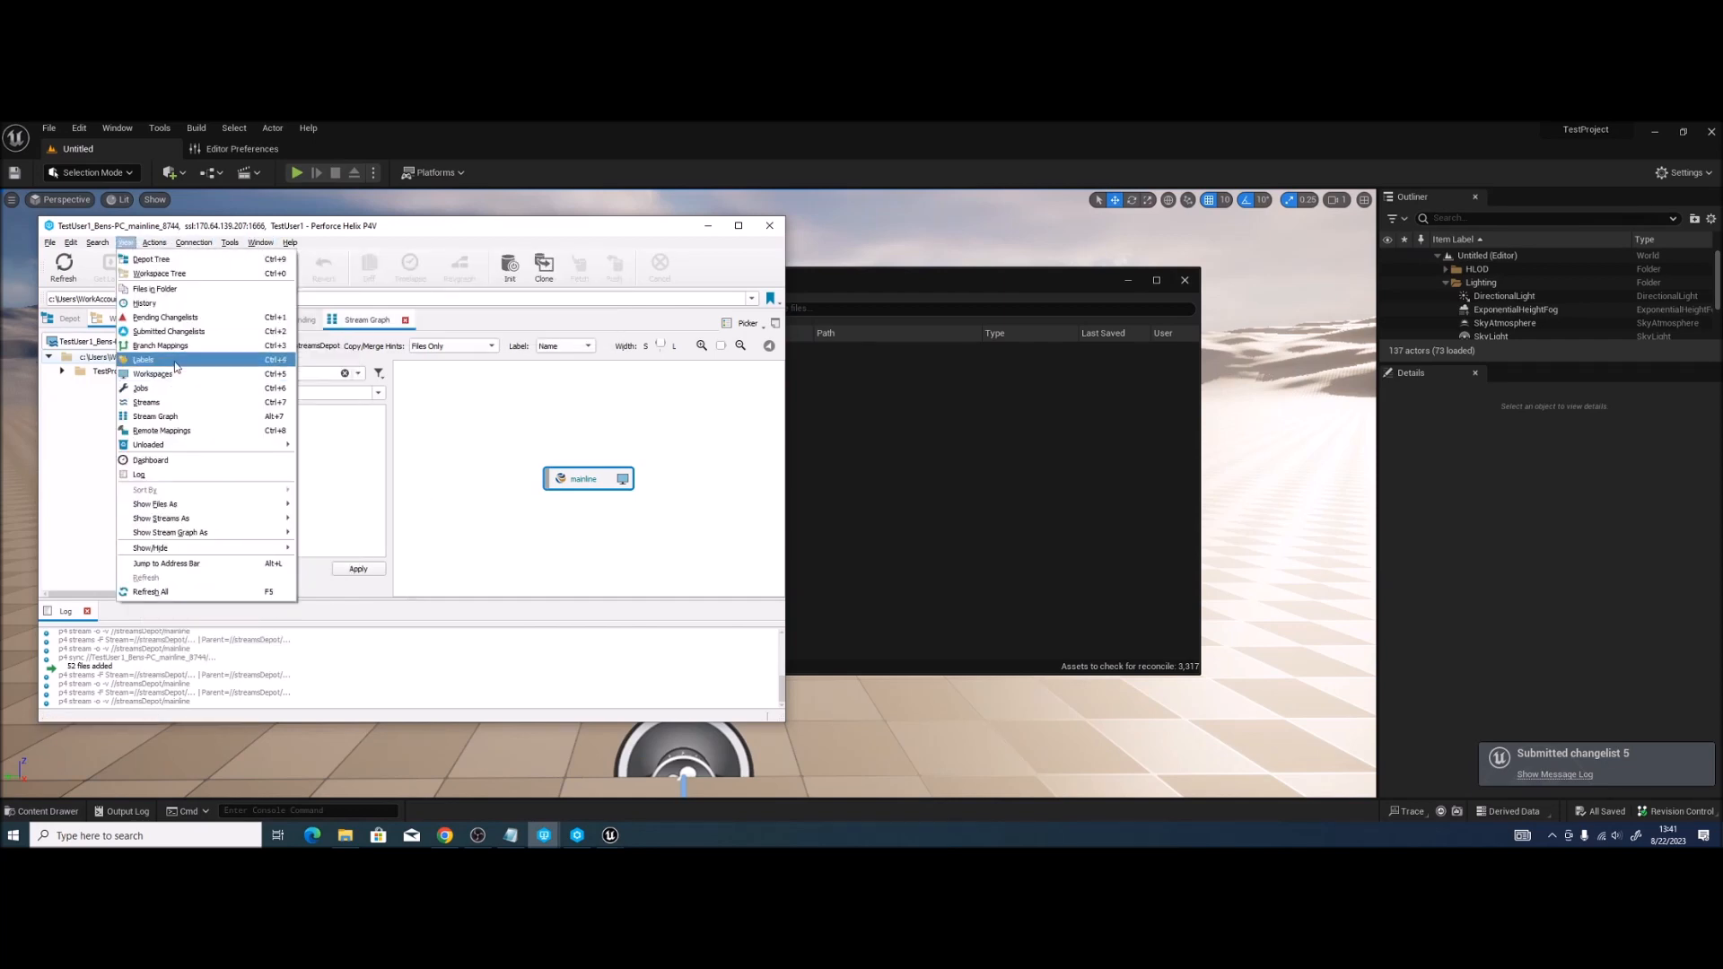
left_click(167, 305)
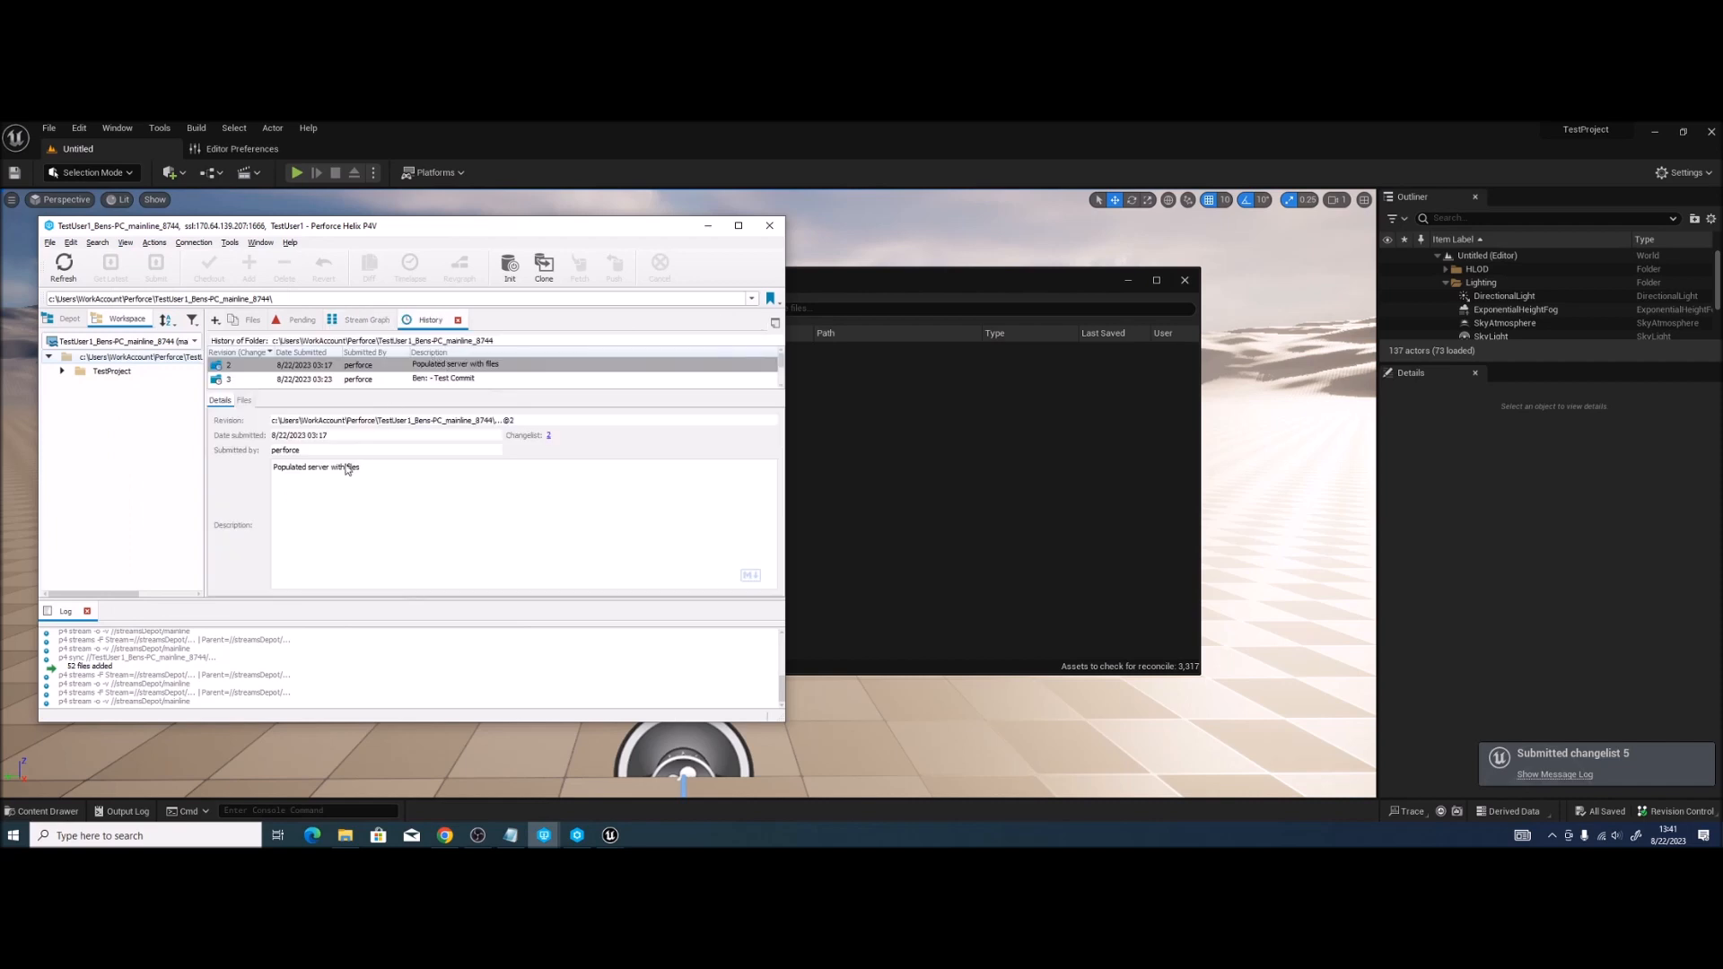
left_click(319, 380)
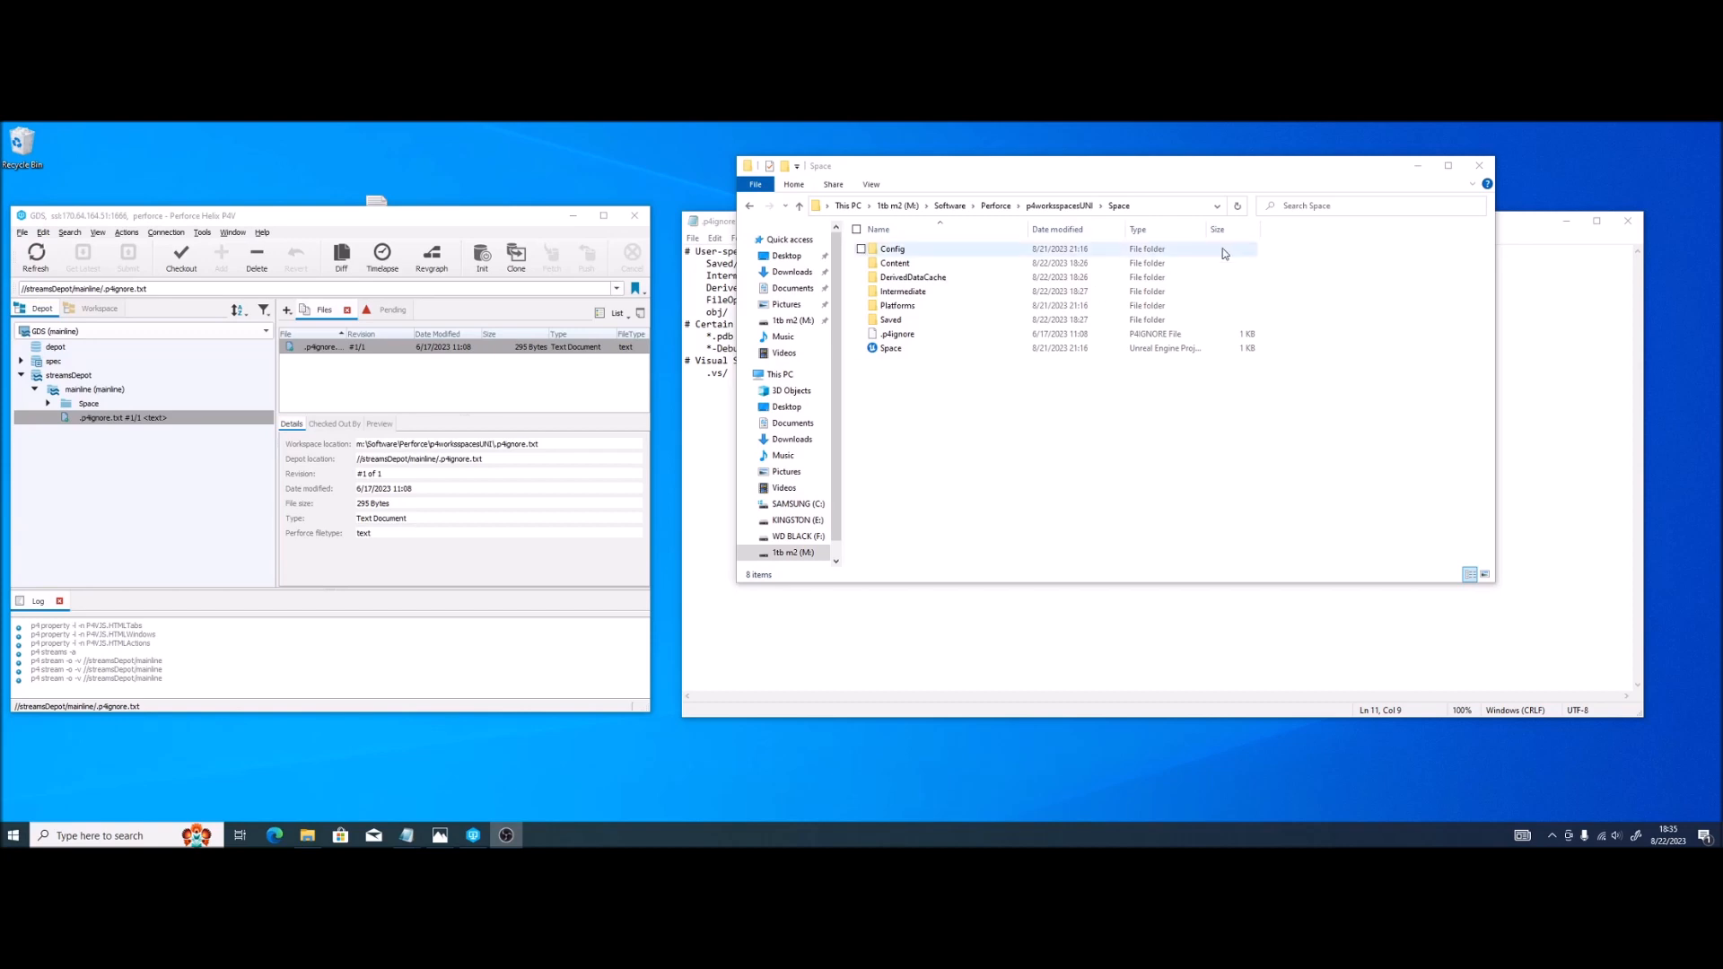
Step: Create a new text document named '.p4ign' in the Space folder, then delete it
left_click(1011, 374)
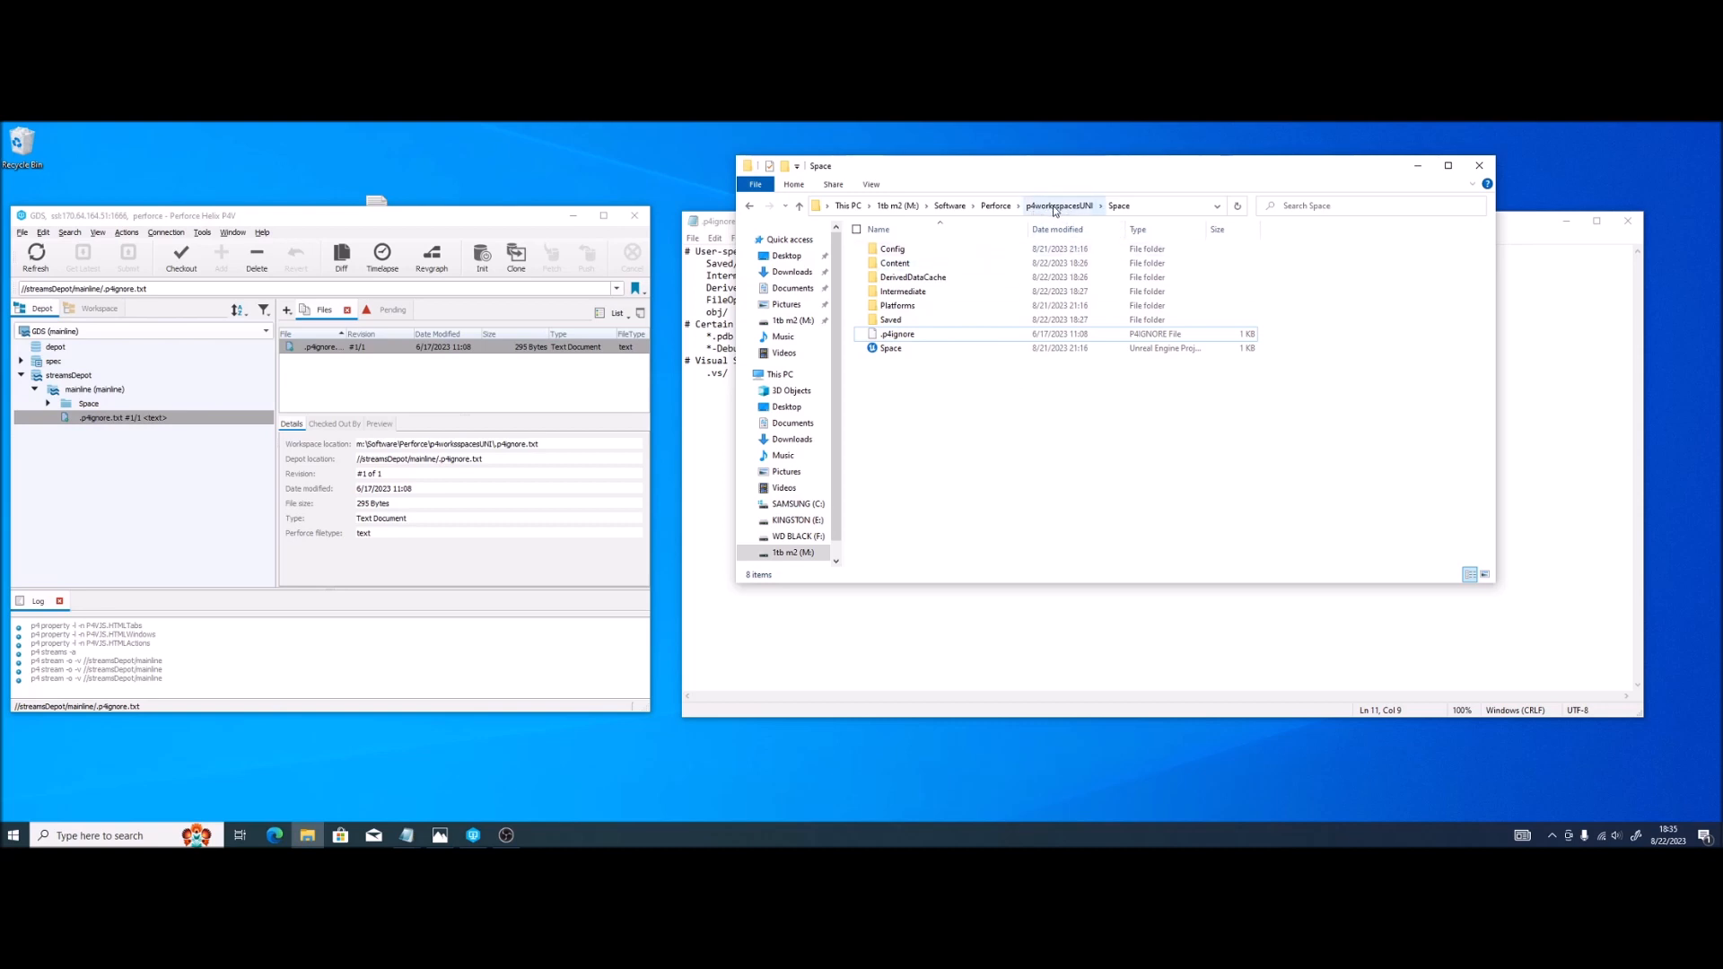
right_click(929, 392)
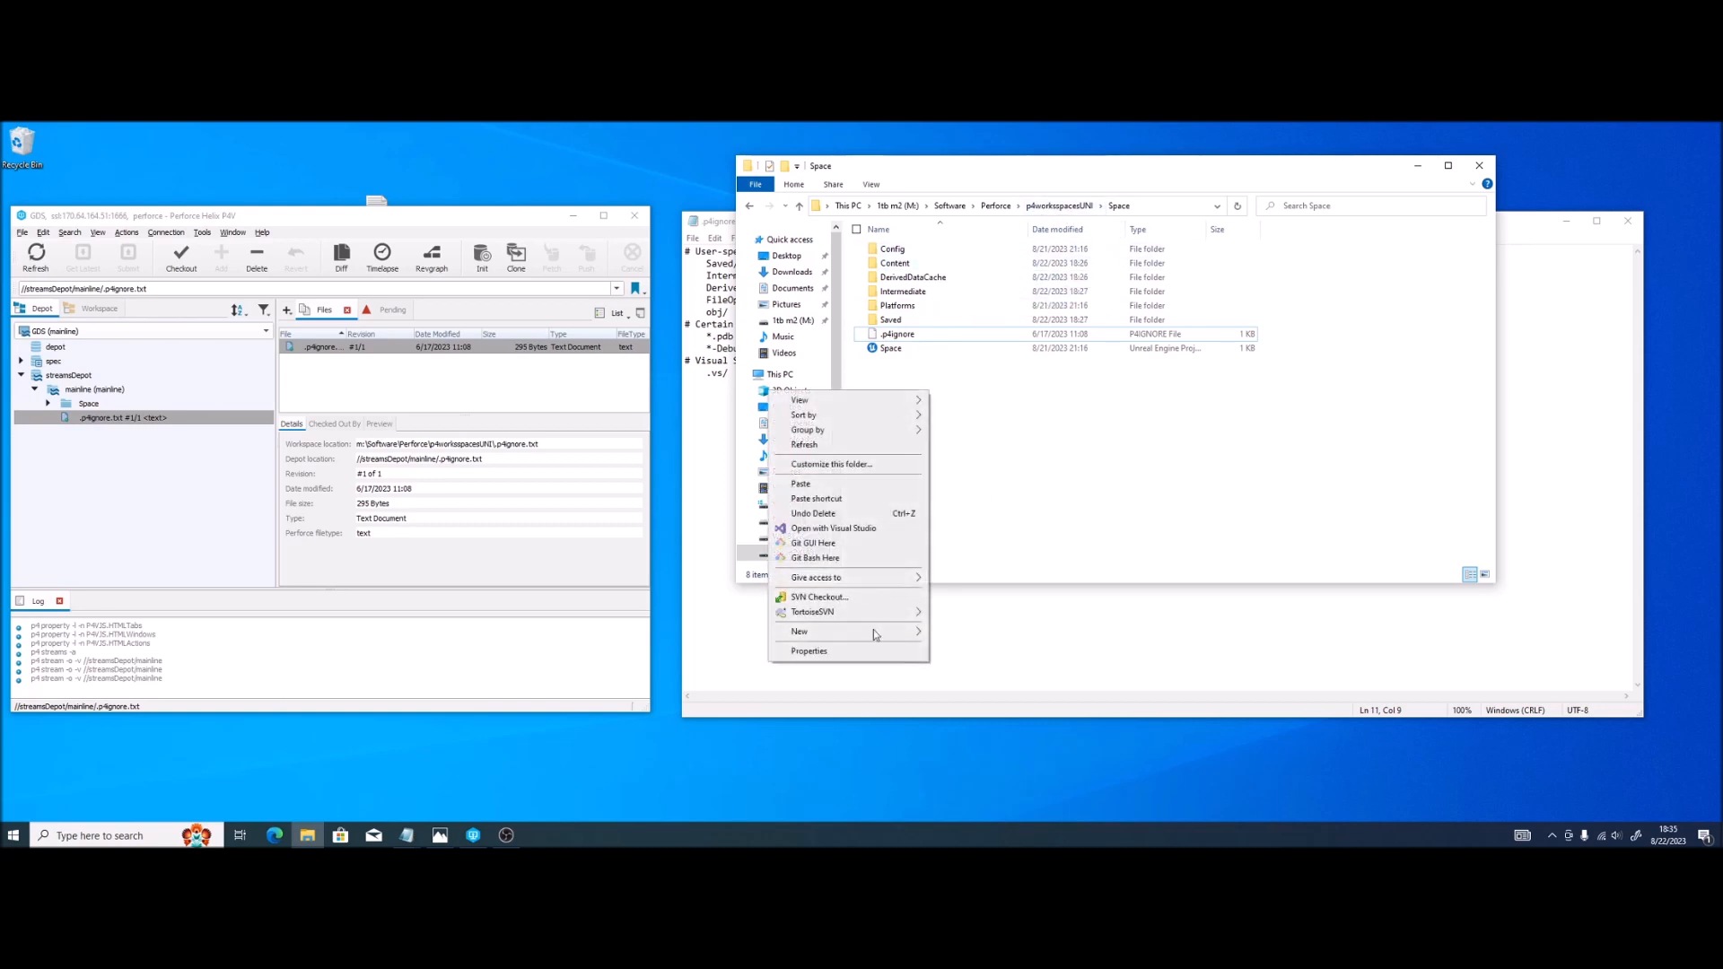
mouse_move(864, 632)
left_click(1002, 801)
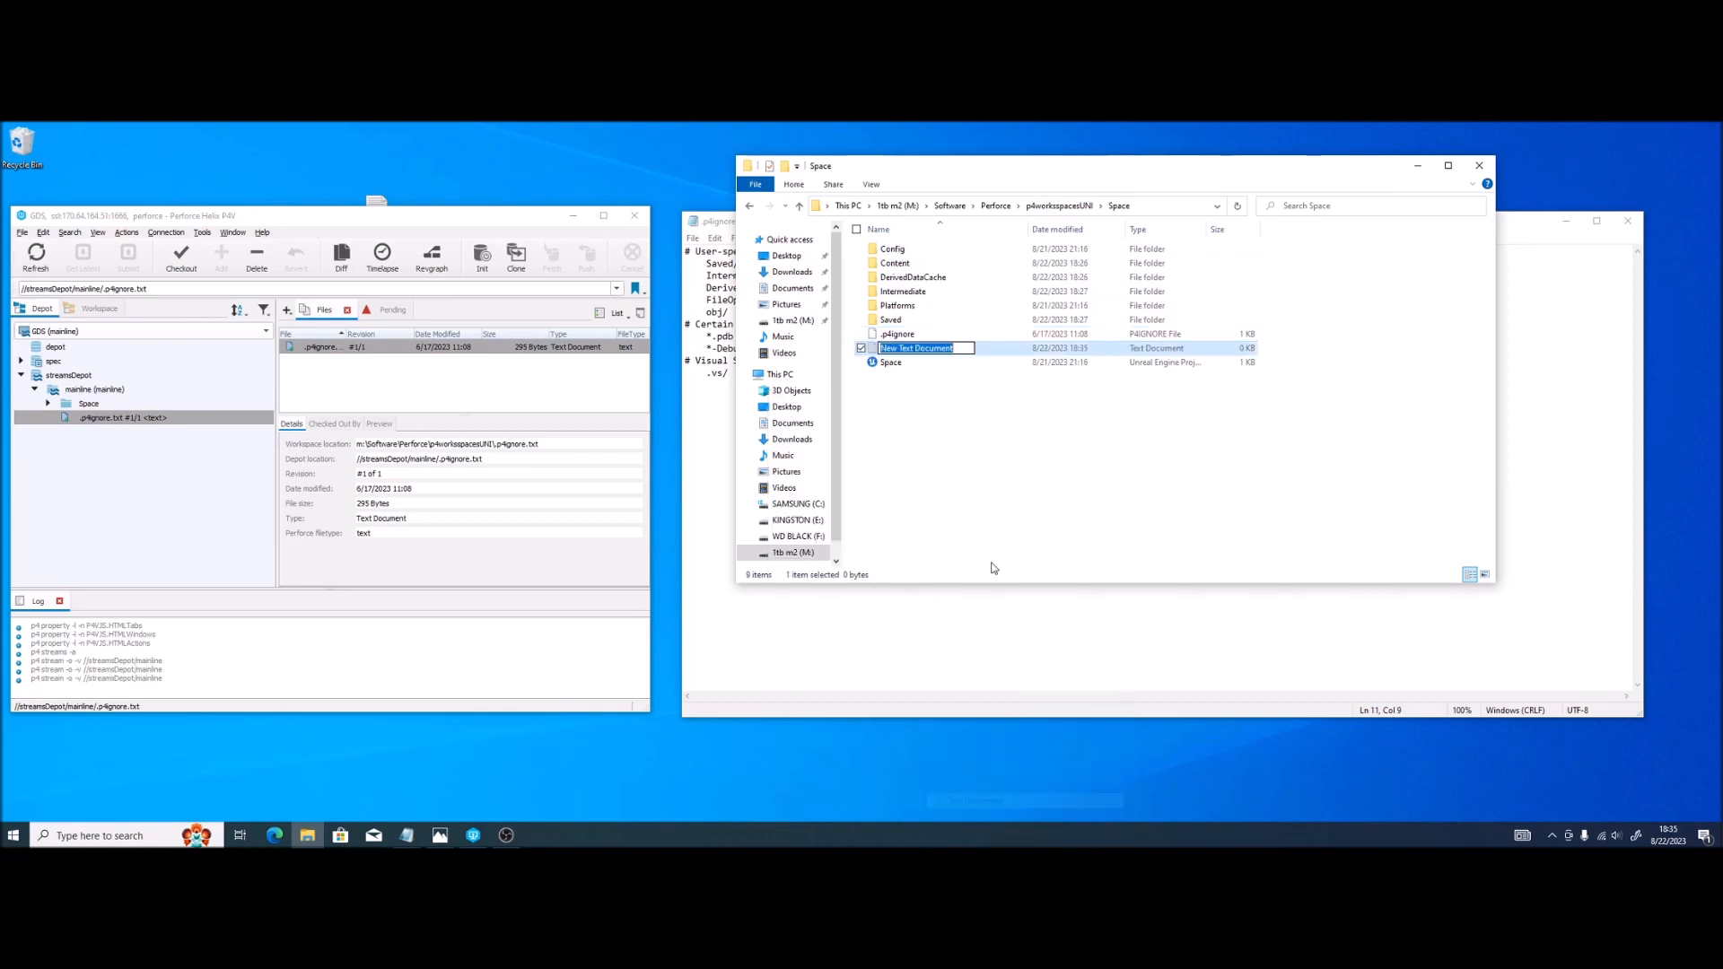
type(".p4ign")
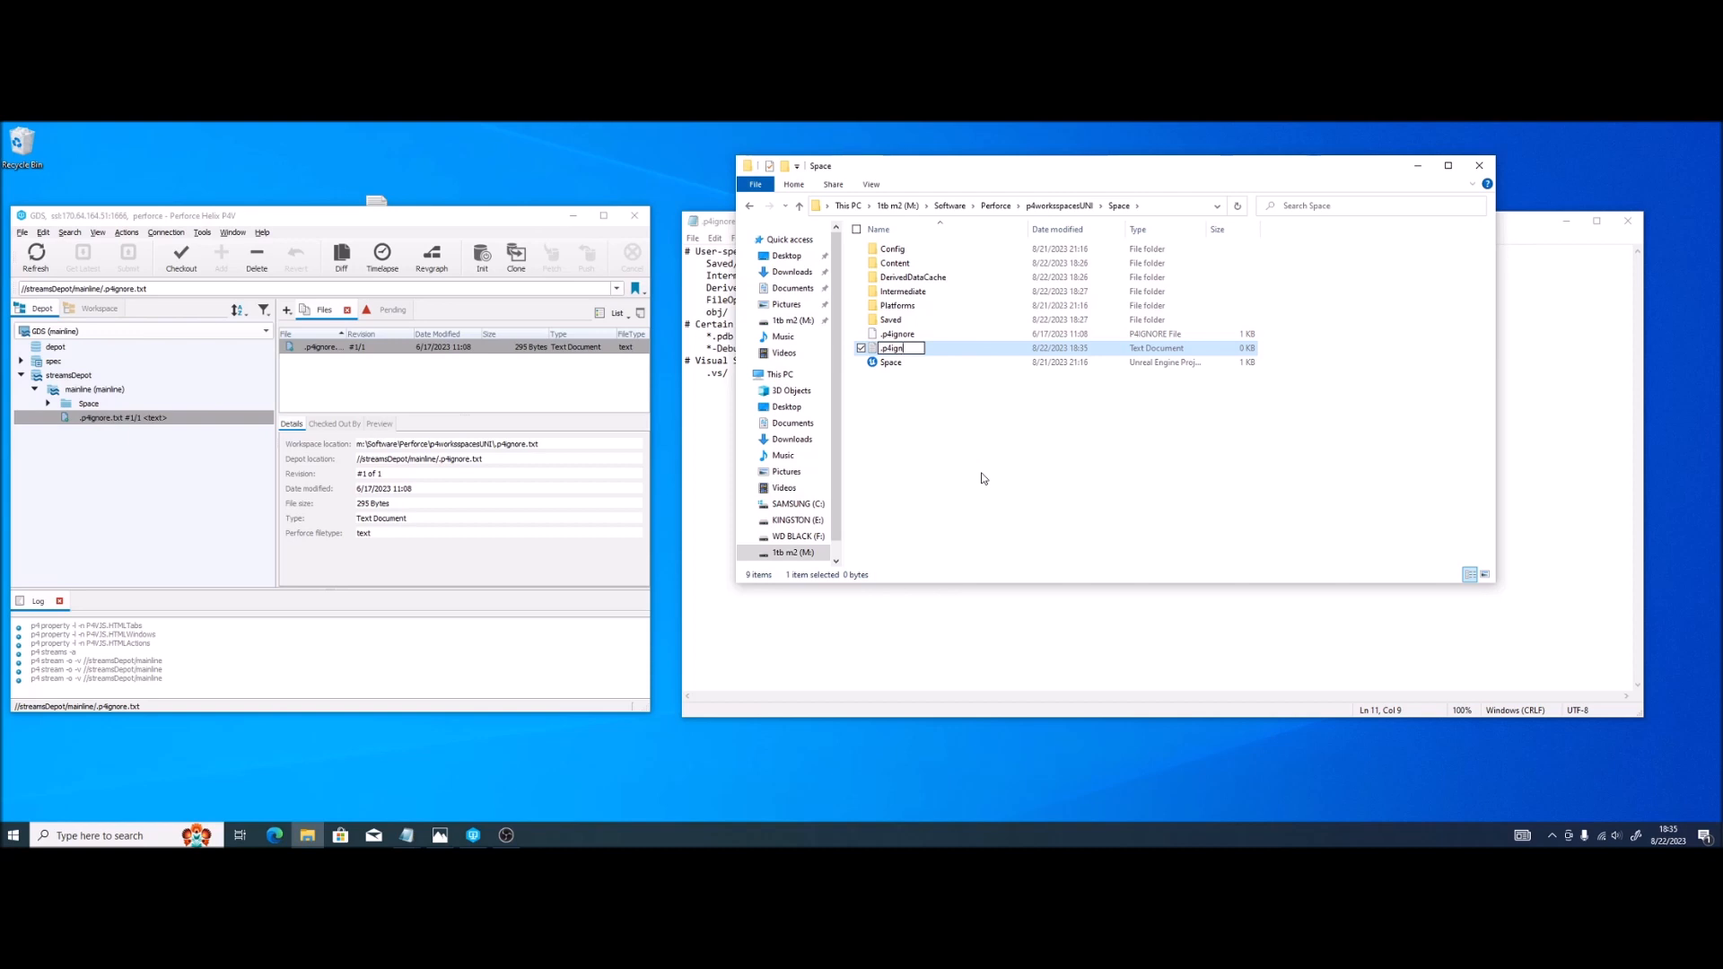
left_click(982, 478)
left_click(915, 335)
key("Delete")
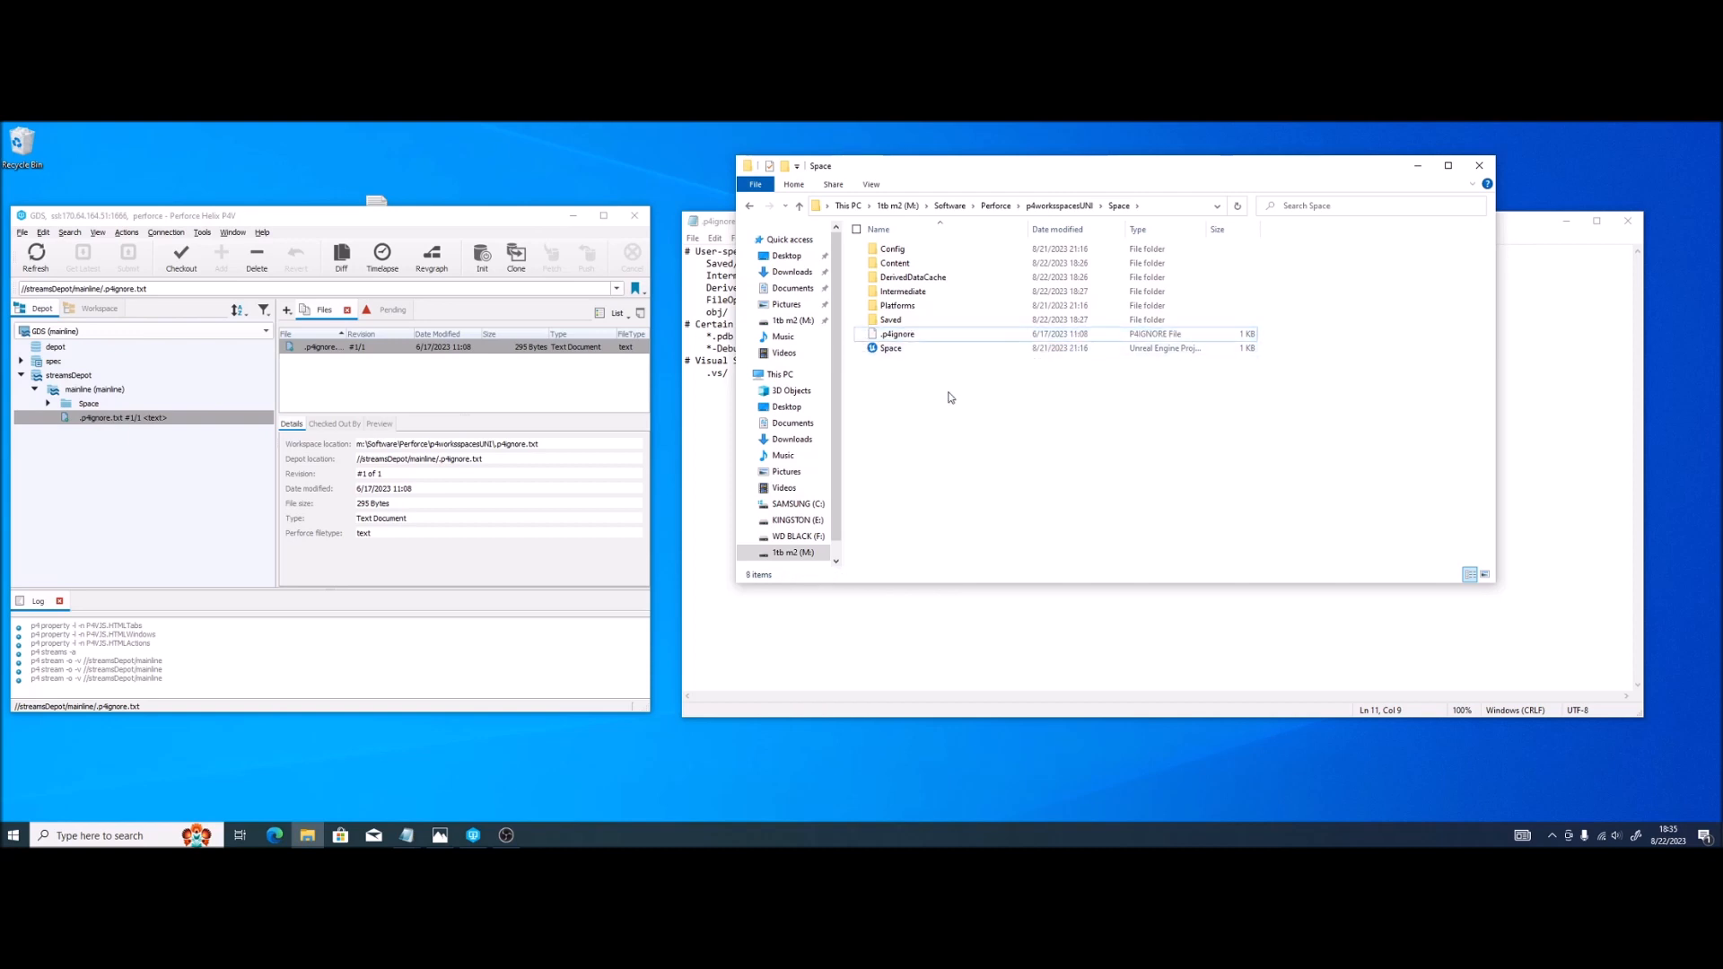
Step: Review the ignore rules in the .p4ignore file in Notepad, then close it
left_click(709, 438)
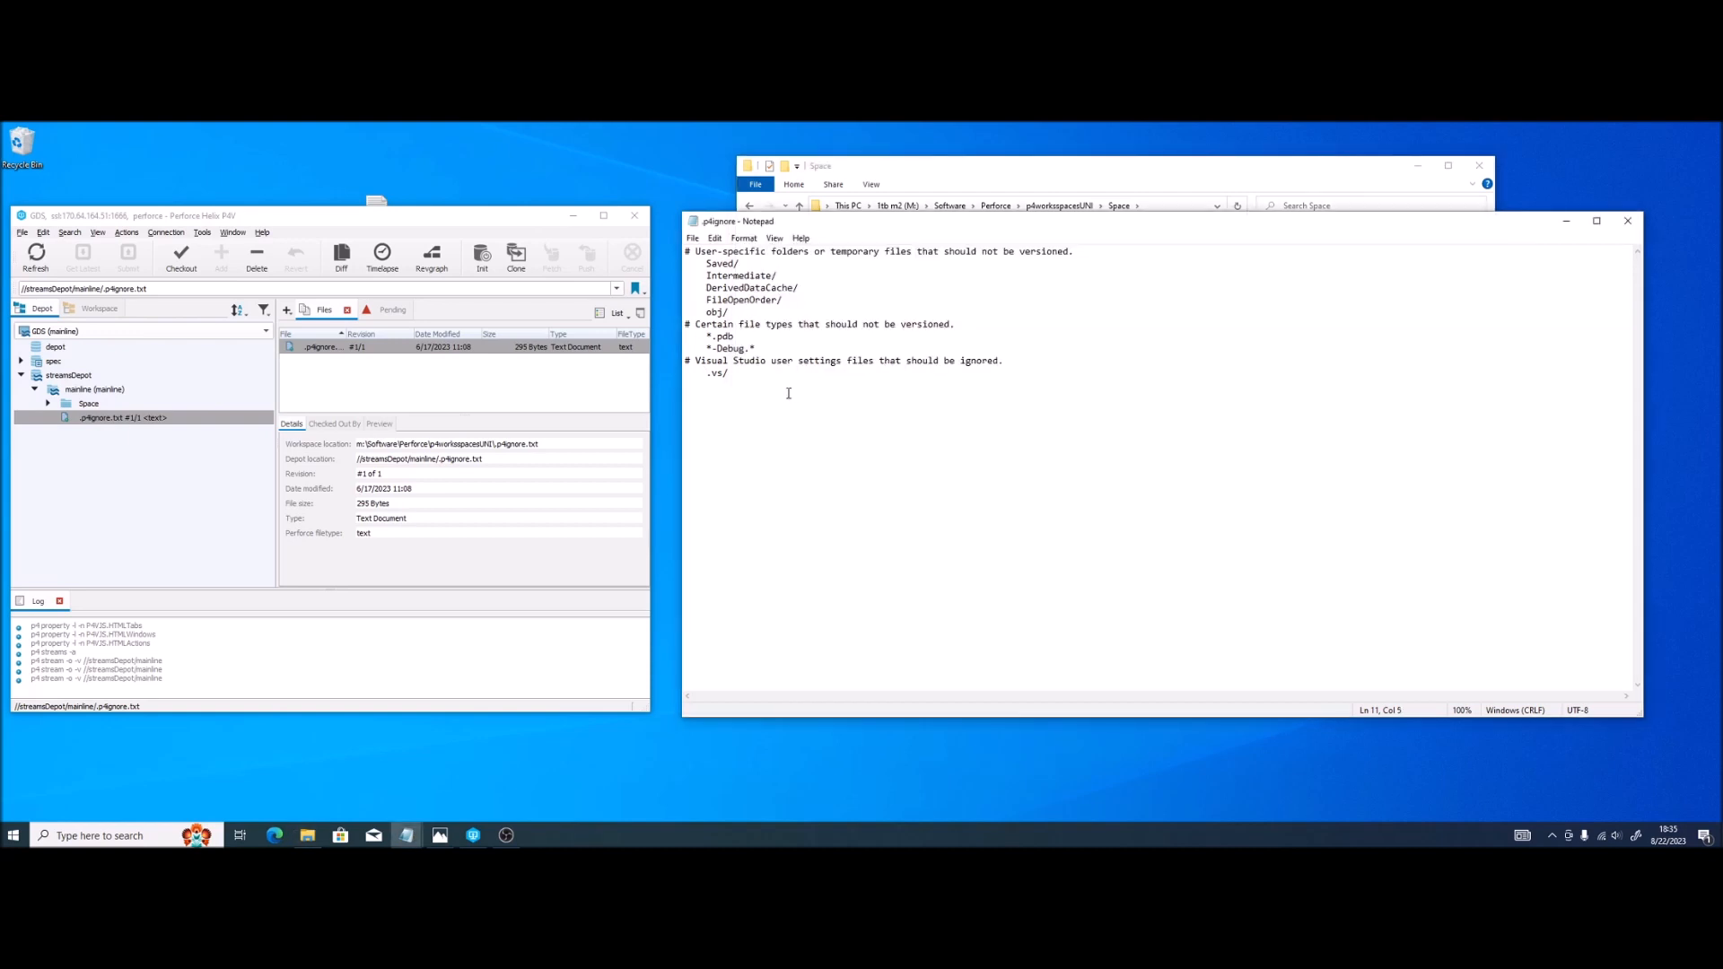
left_click_drag(761, 386, 673, 249)
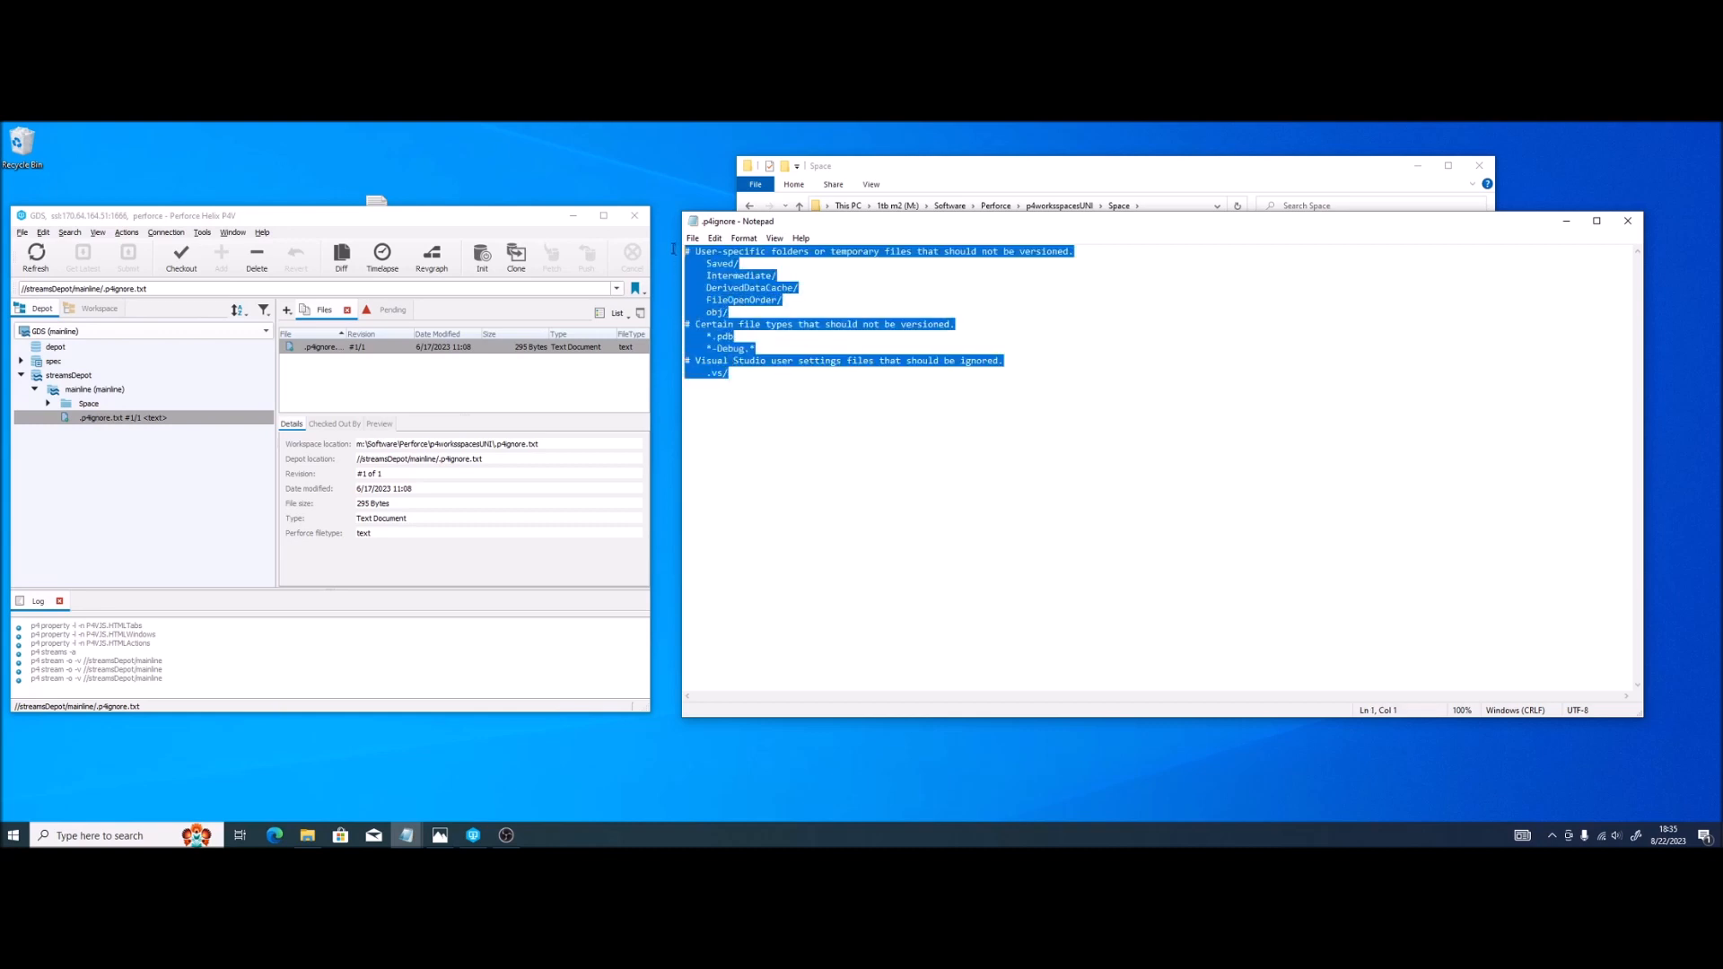
left_click(776, 451)
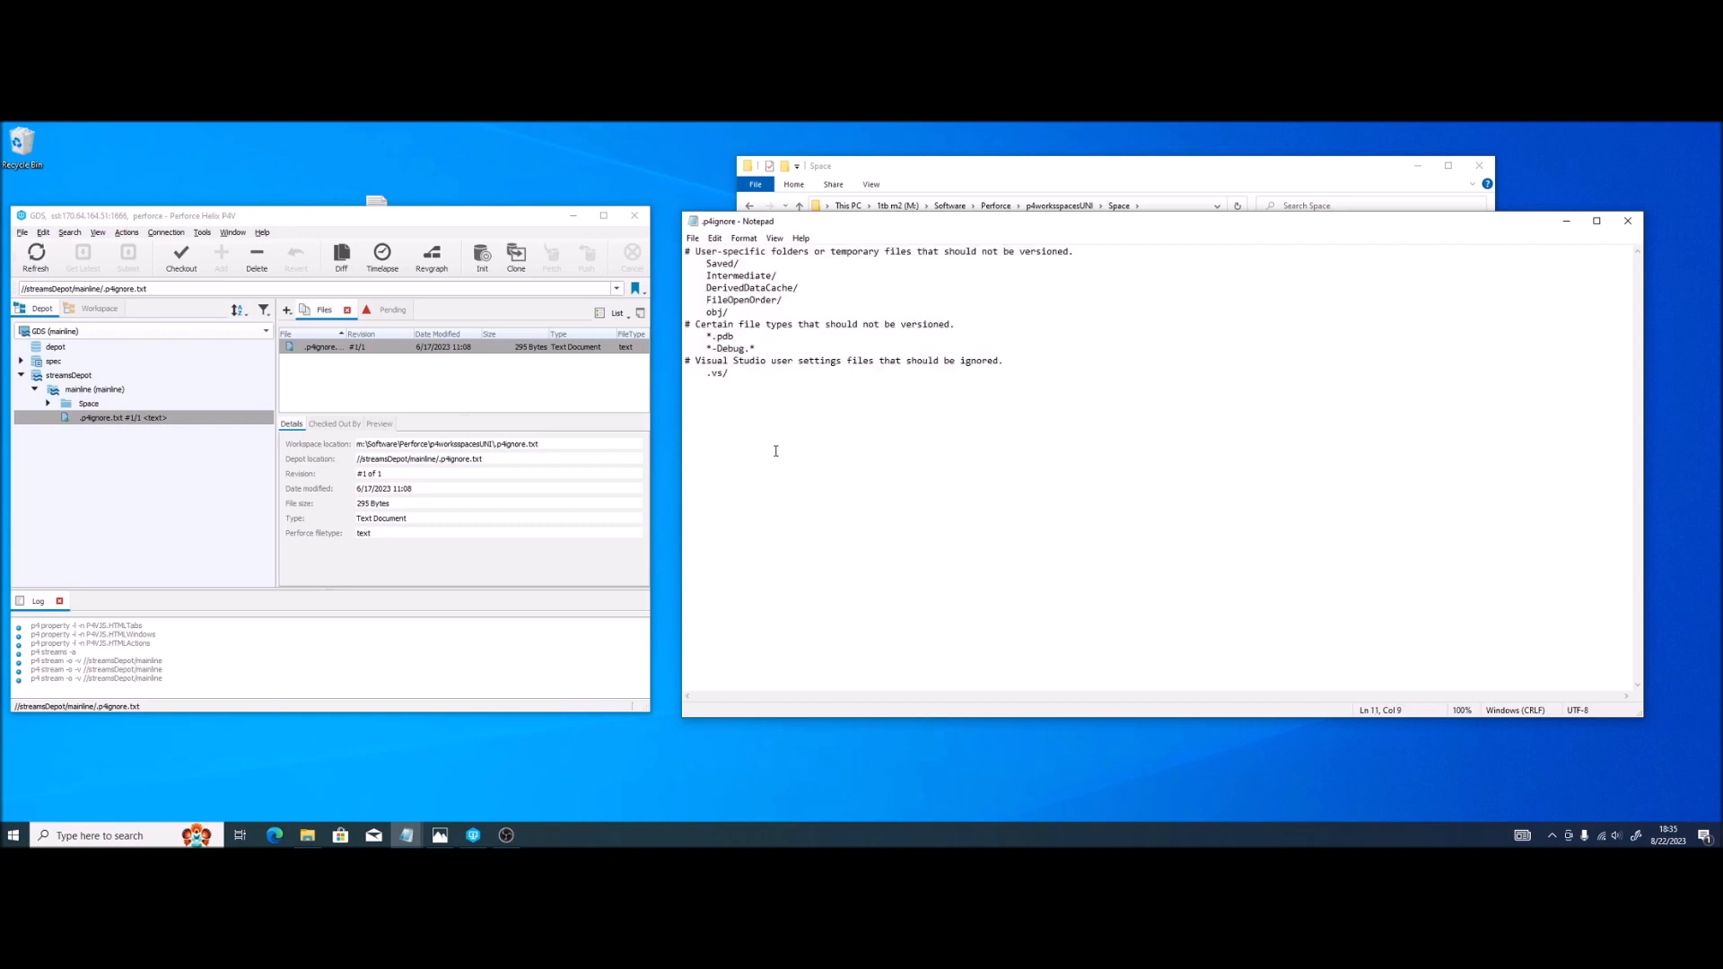
left_click(1625, 229)
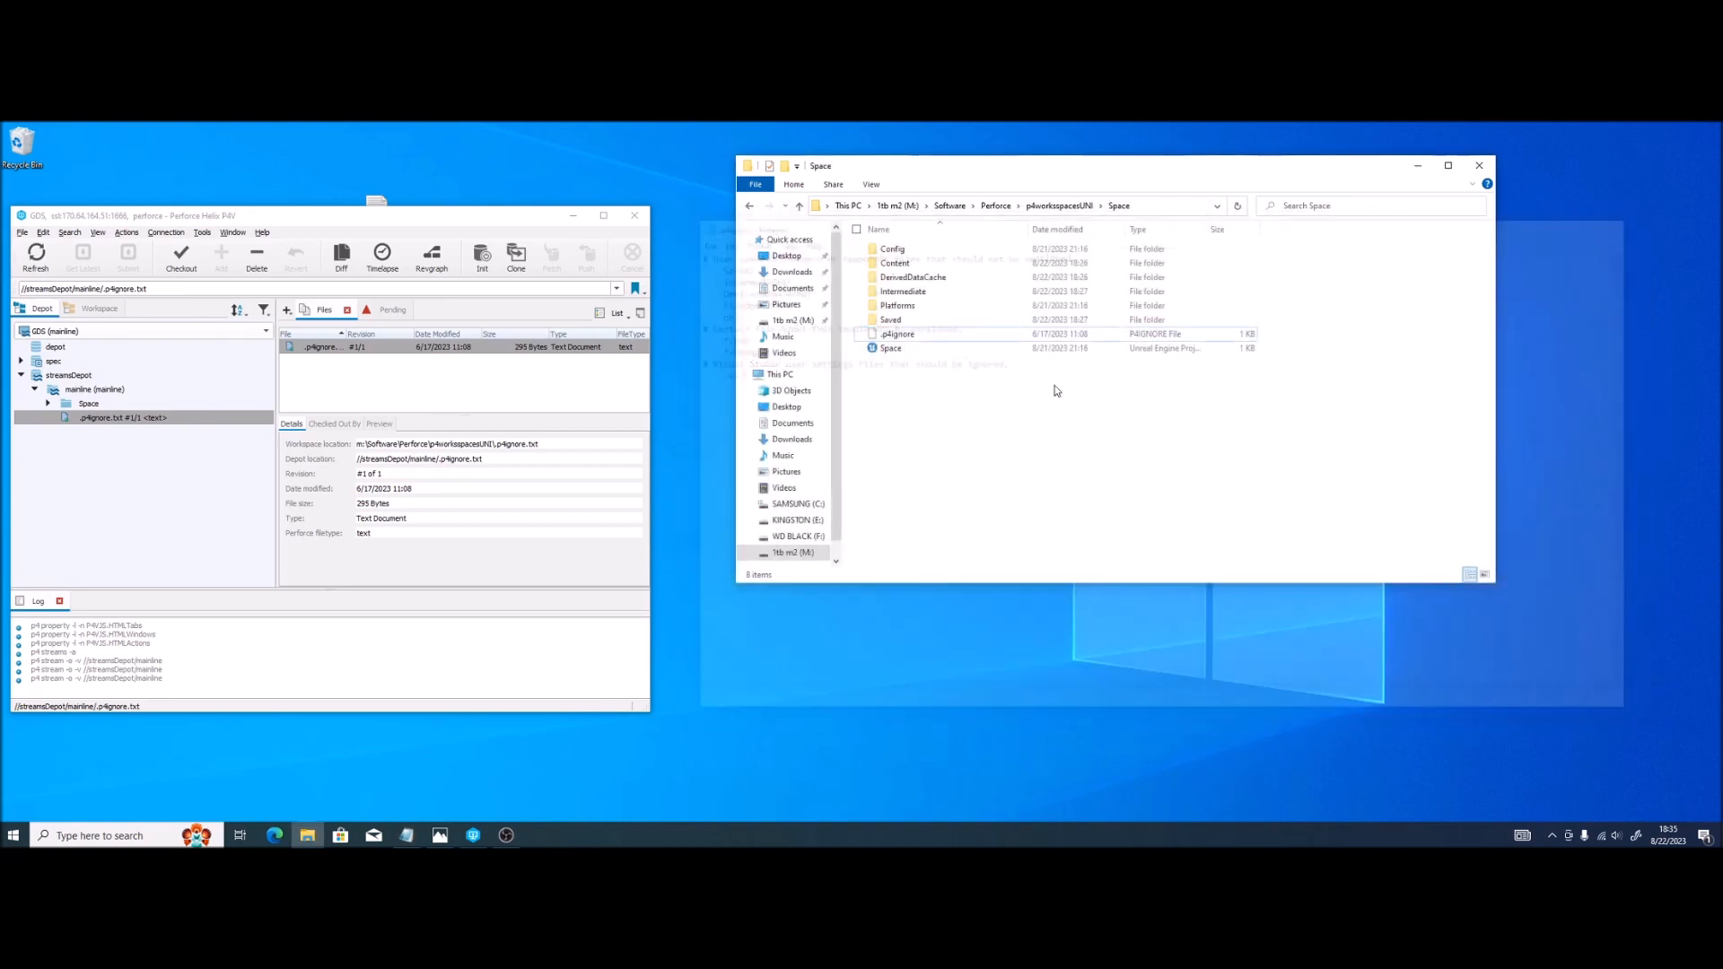
left_click(908, 340)
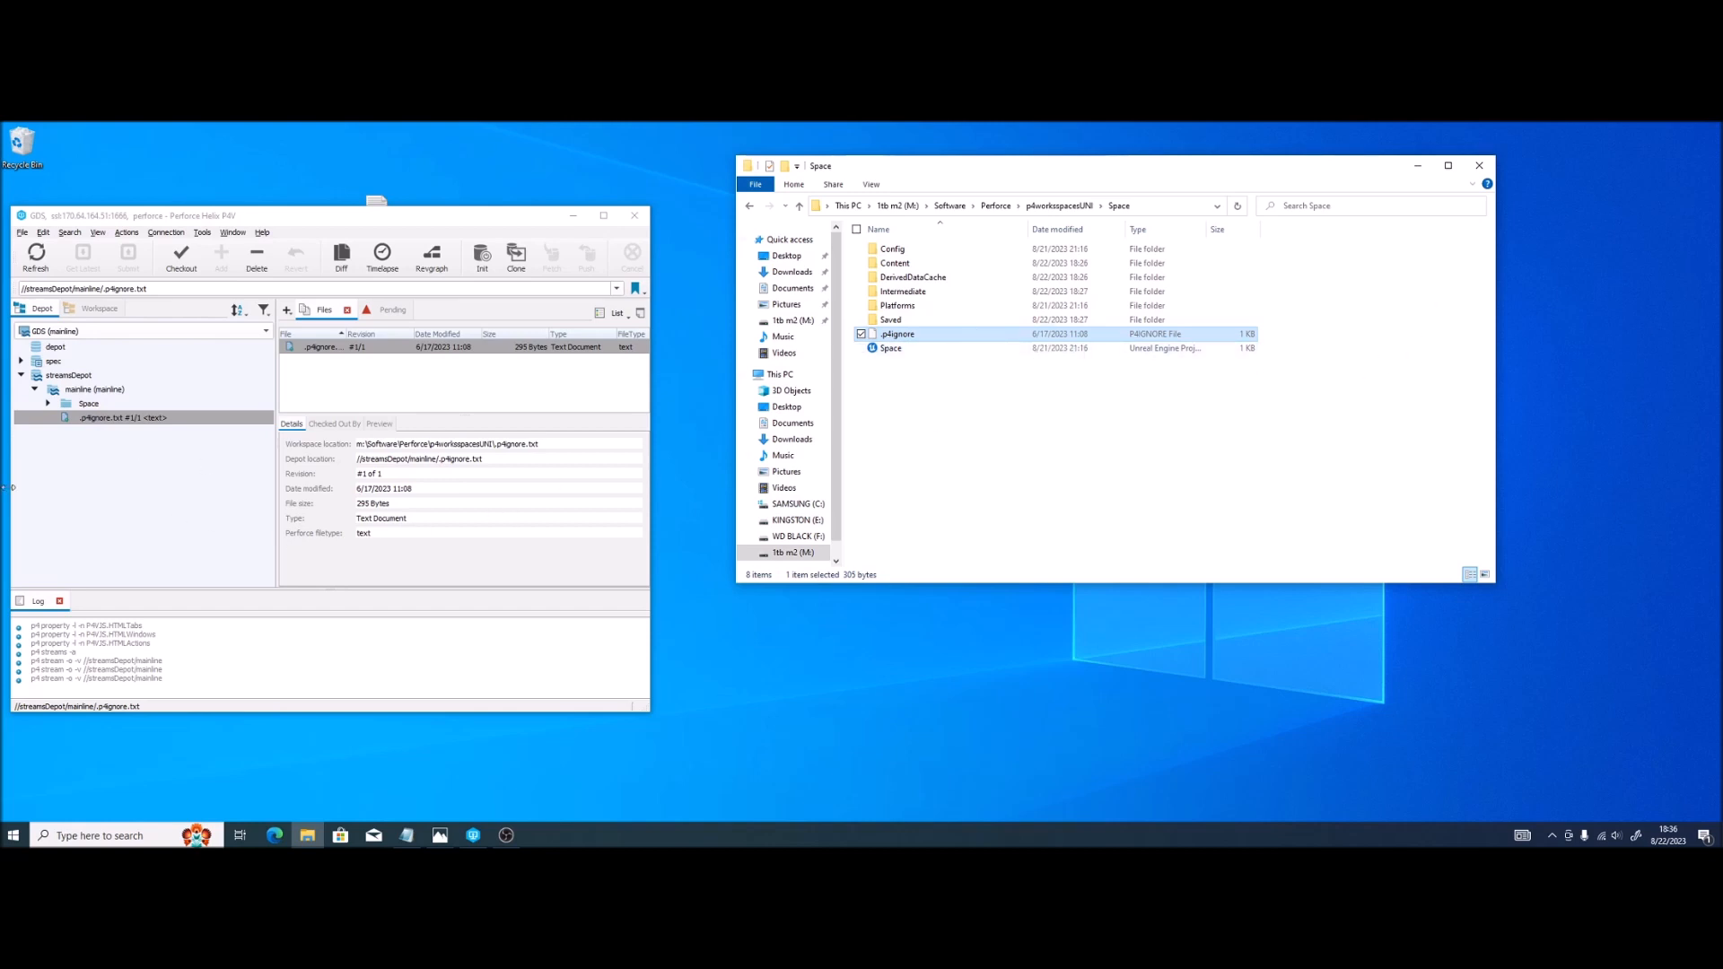
left_click(99, 493)
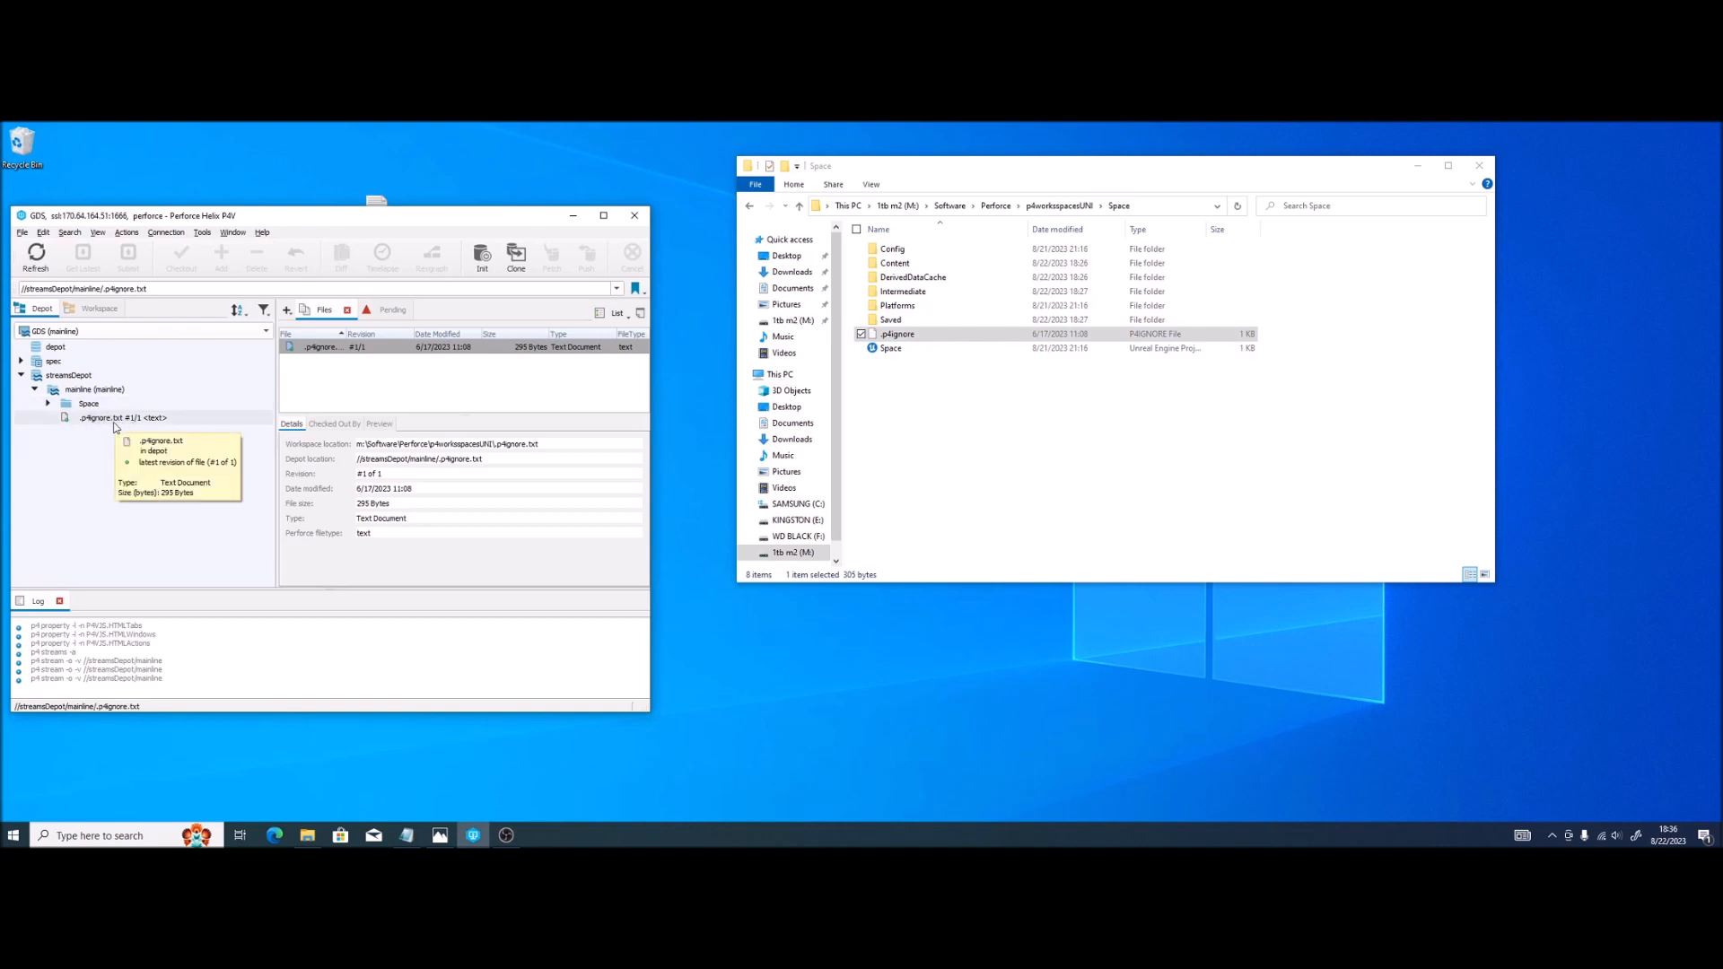
left_click(38, 260)
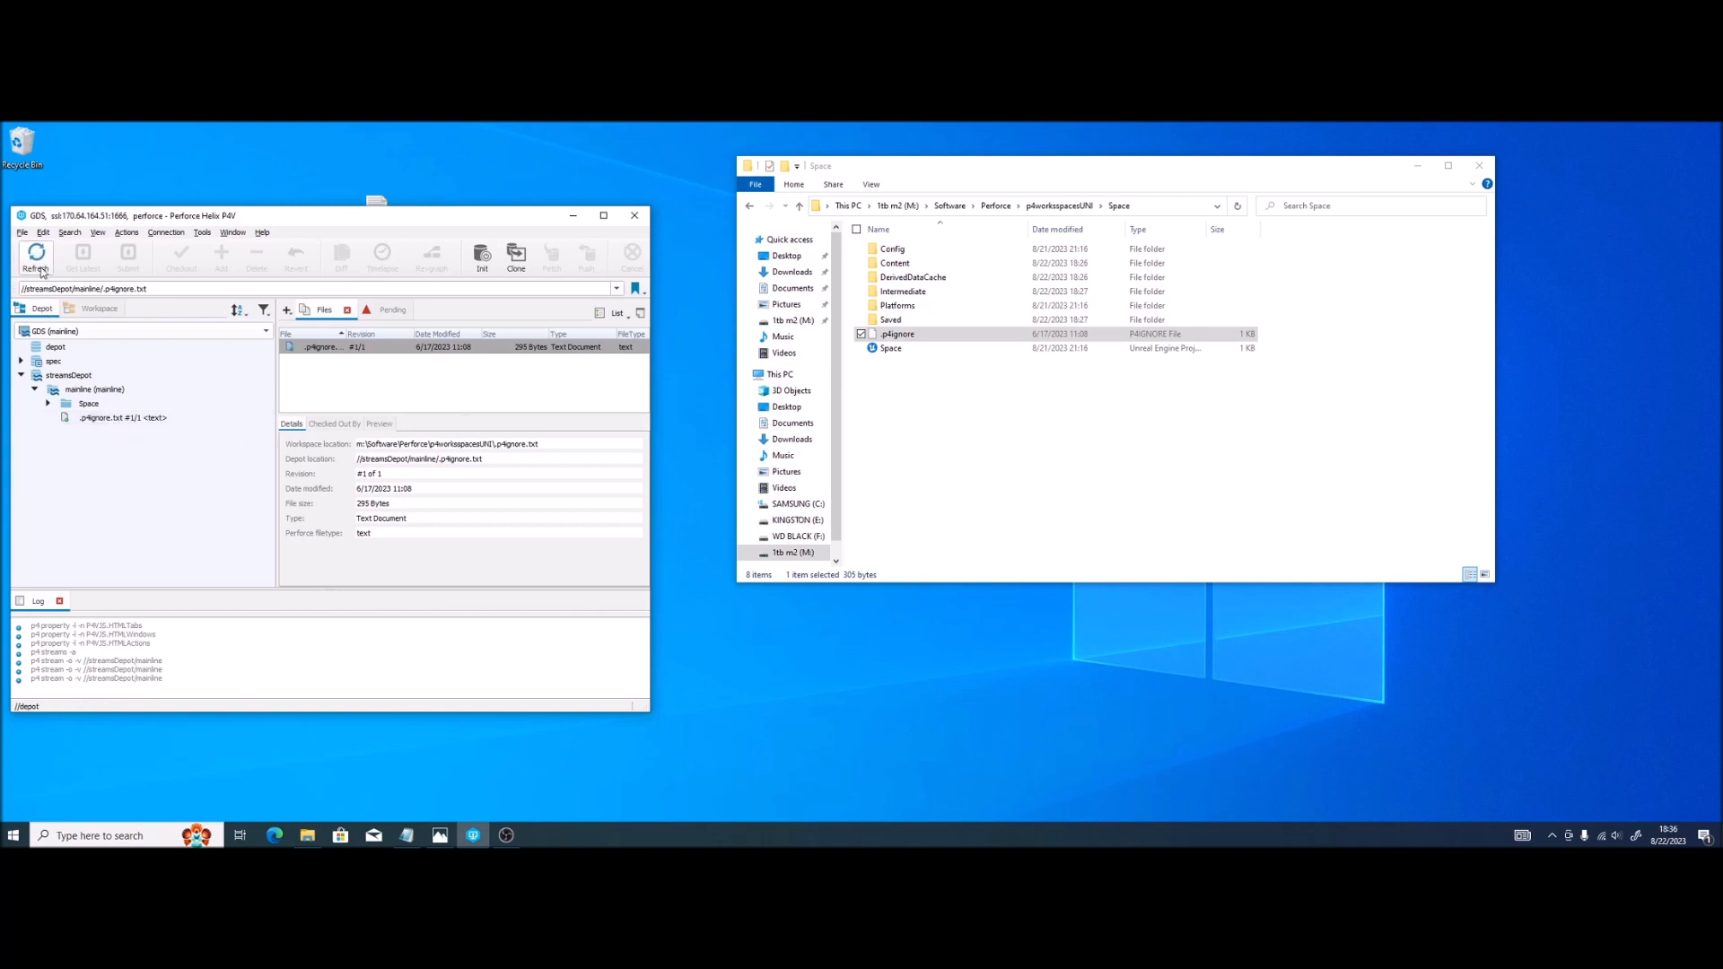
left_click(105, 420)
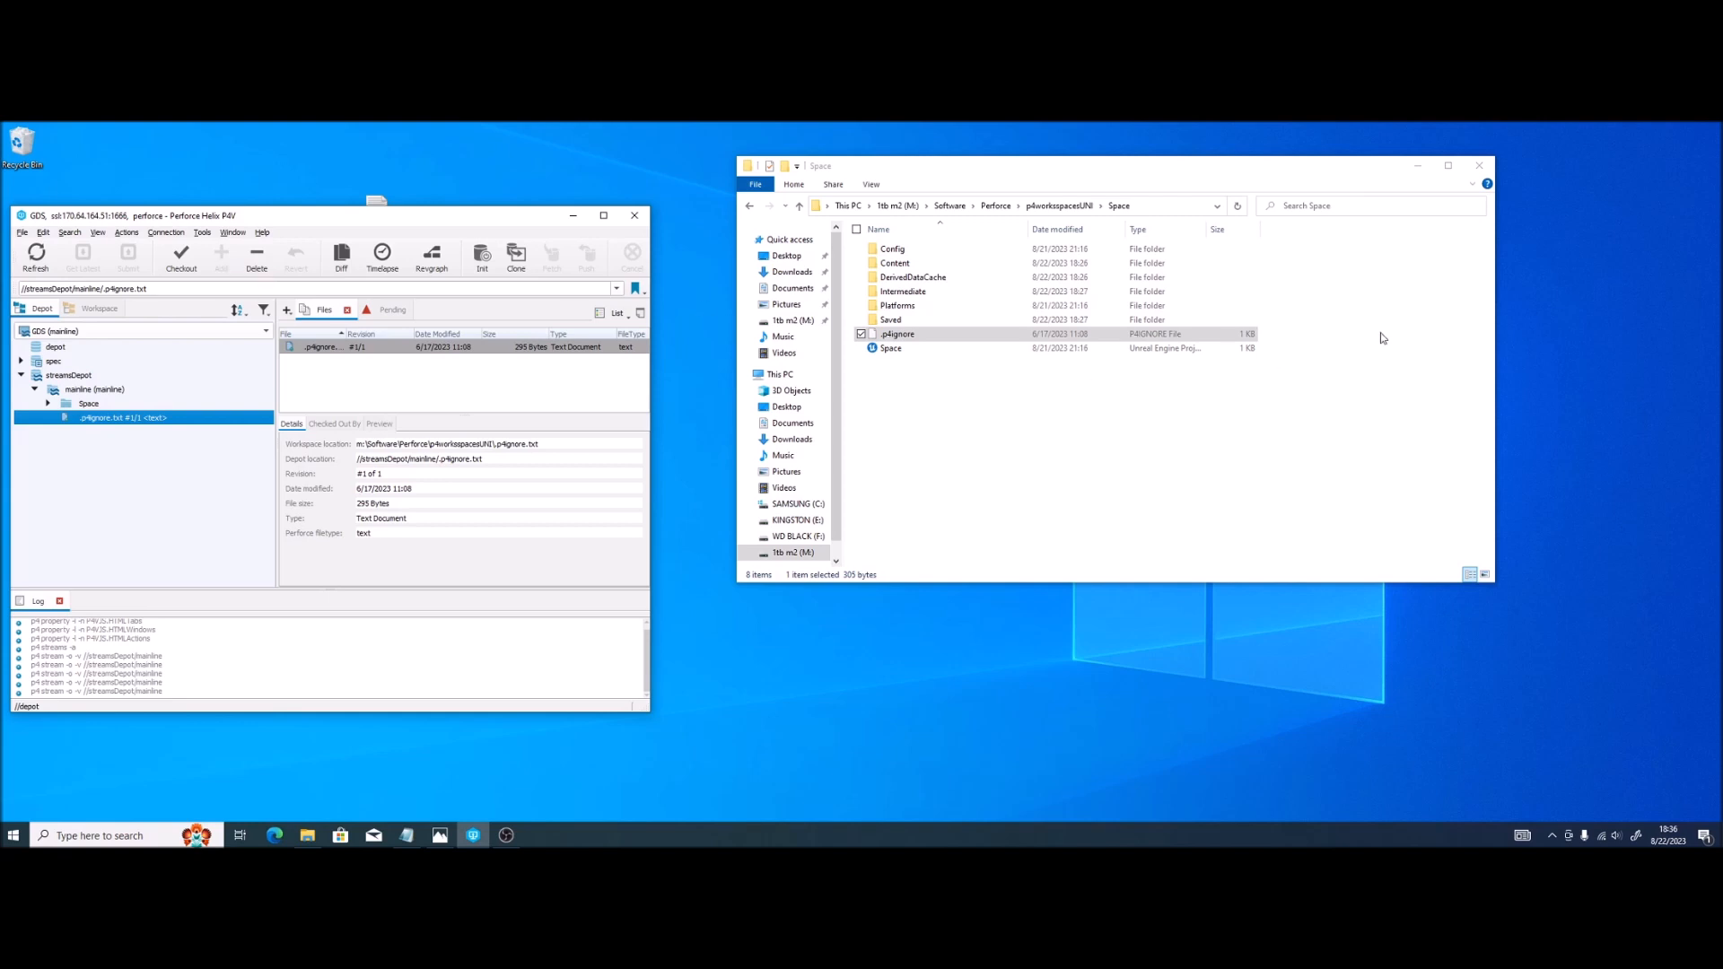
left_click(1031, 437)
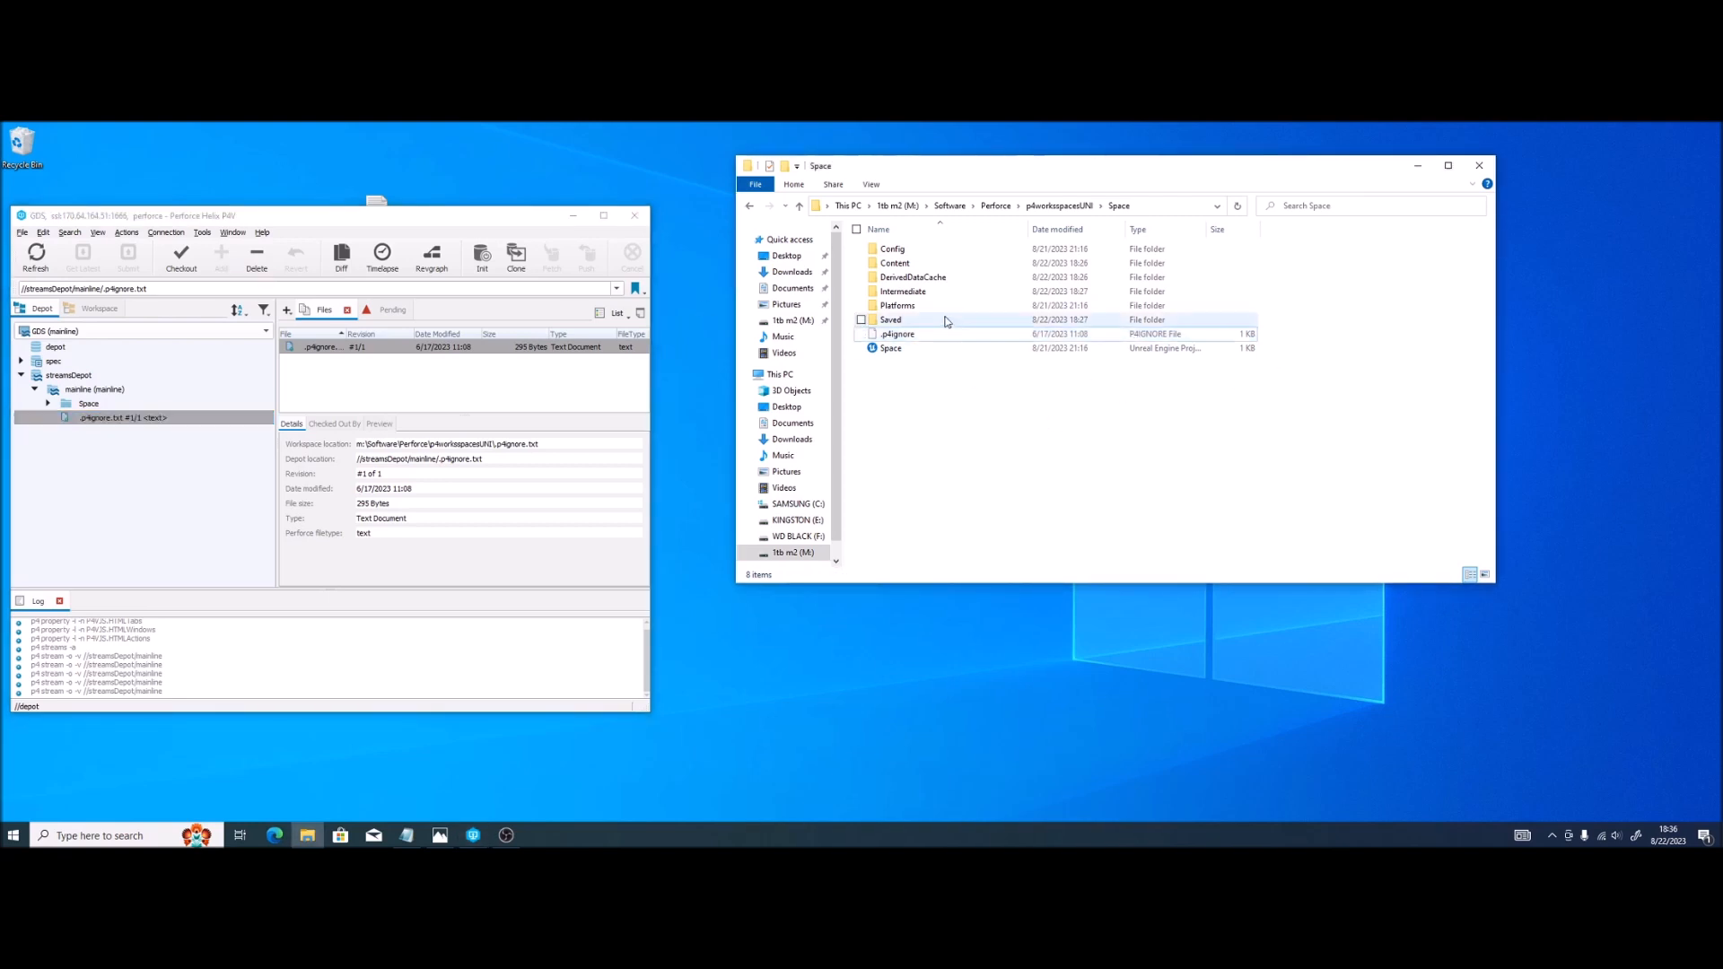
left_click(902, 321)
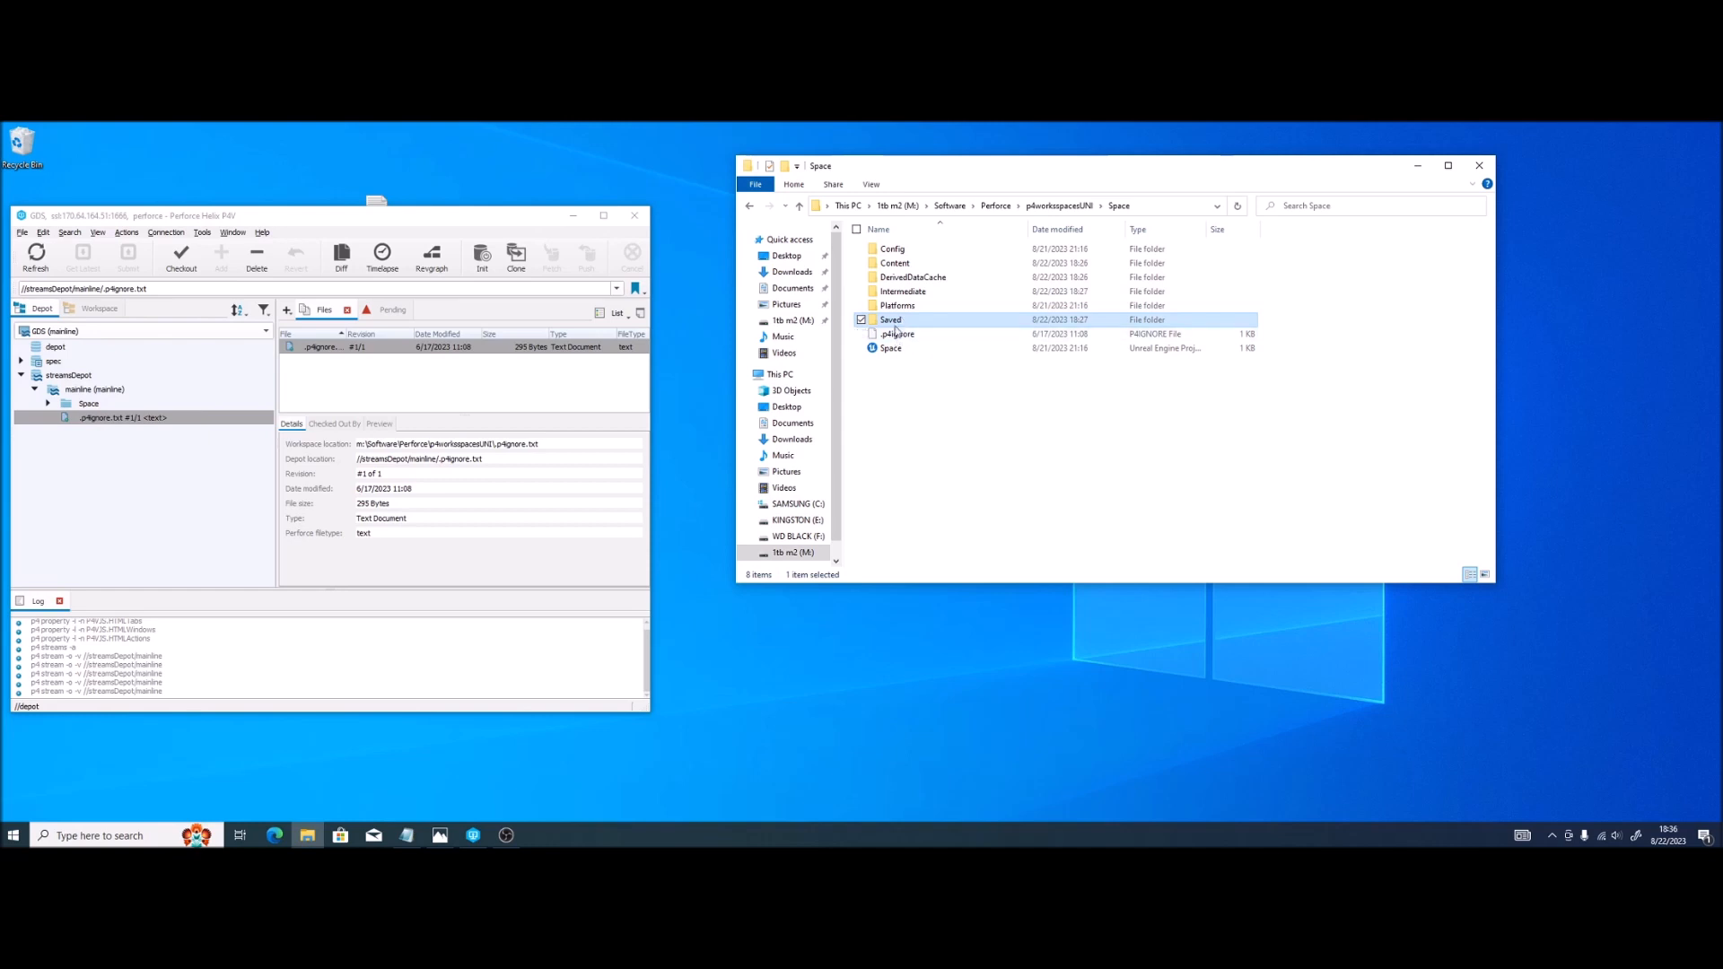